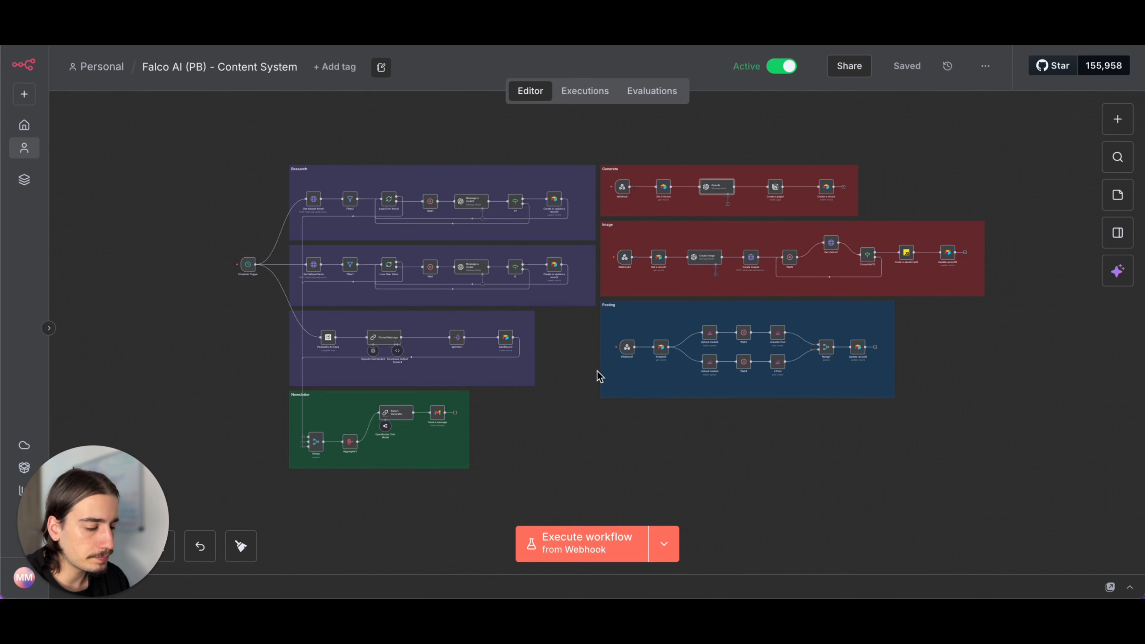
# - Switch to the content system base in Airtable and collapse the 9/11/2025 group in the Viral Ideas view
pyautogui.scroll(-3, 597, 372)
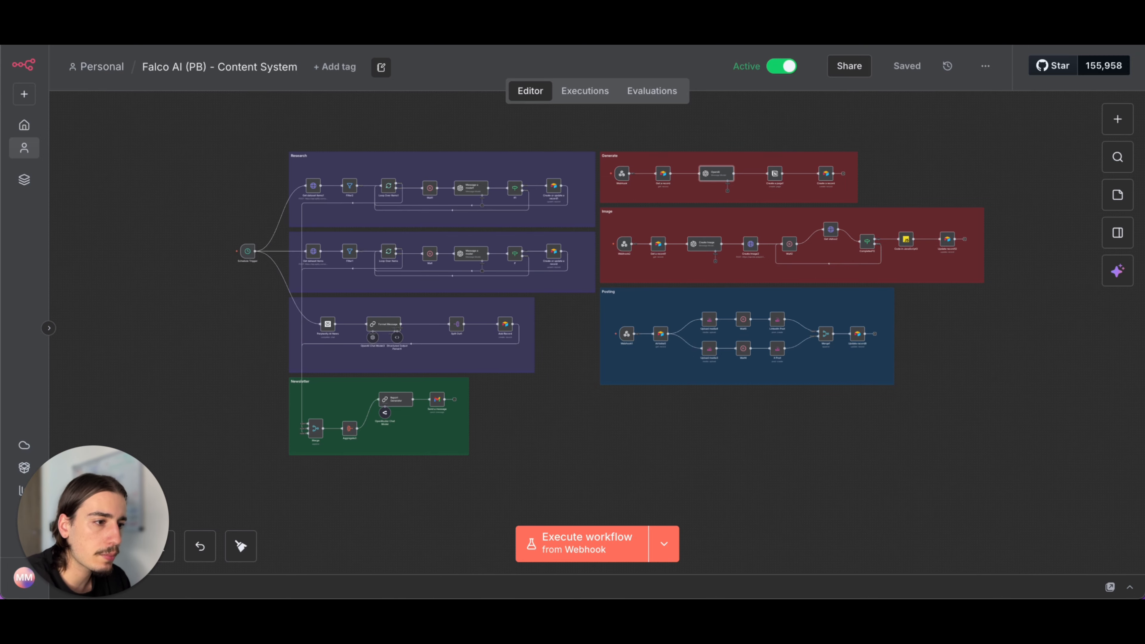
pyautogui.hotkey('ctrl', 'Tab')
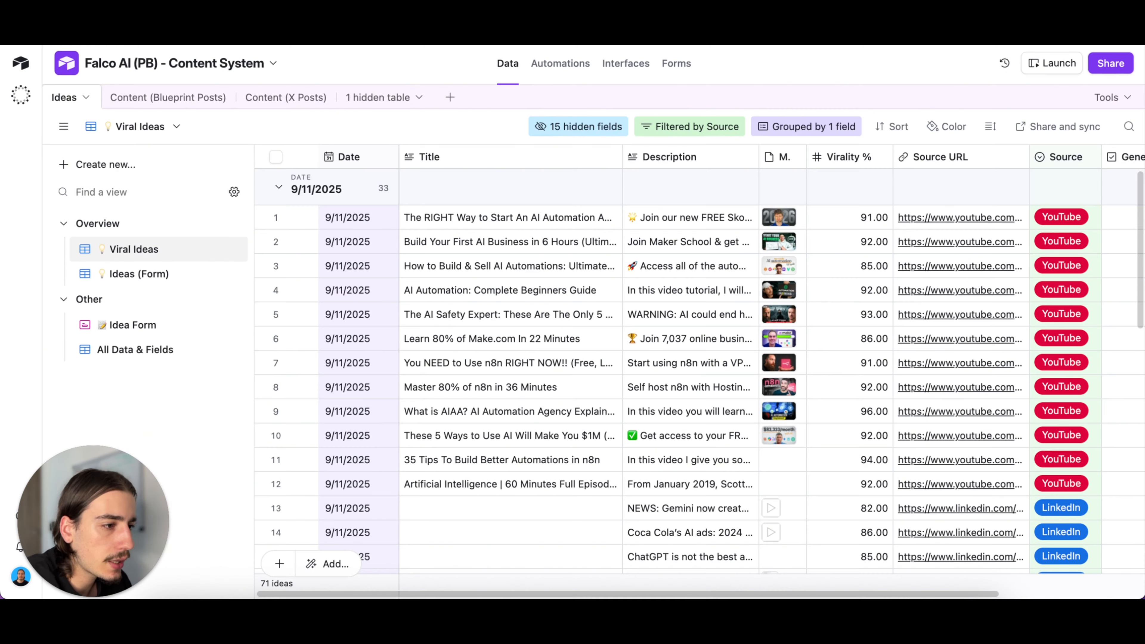
pyautogui.scroll(-1, 546, 341)
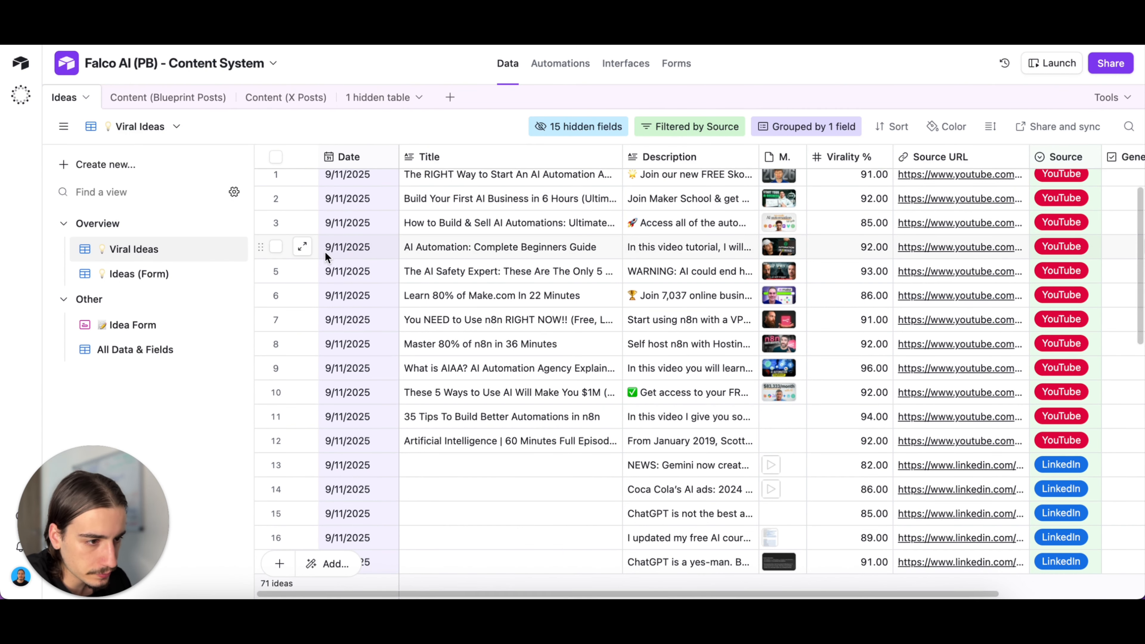
pyautogui.scroll(1, 334, 249)
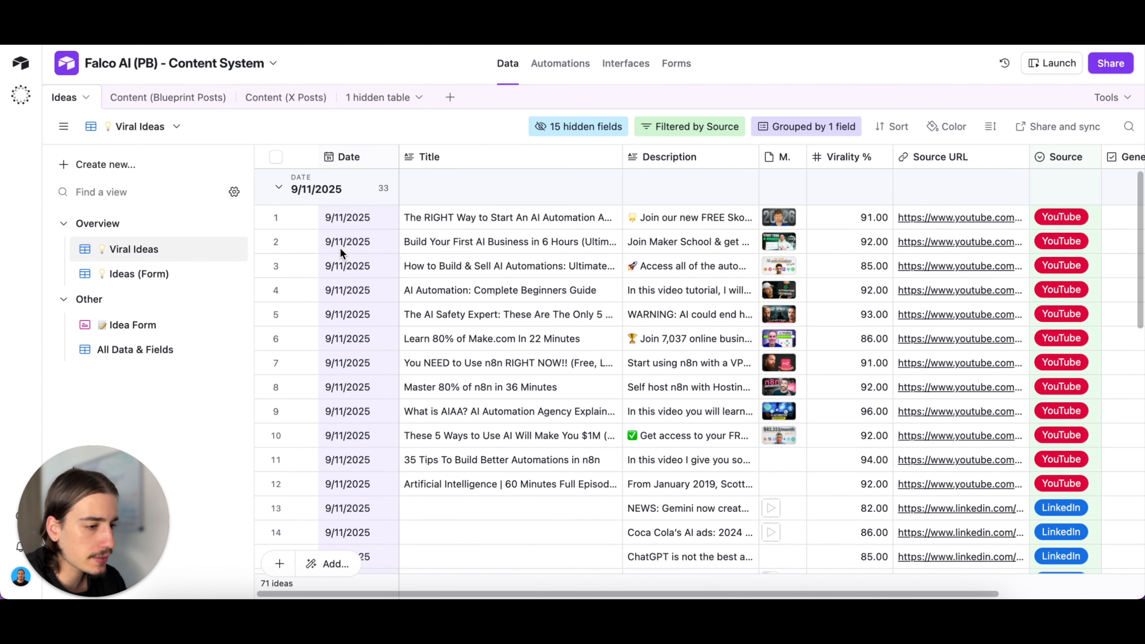
pyautogui.click(298, 187)
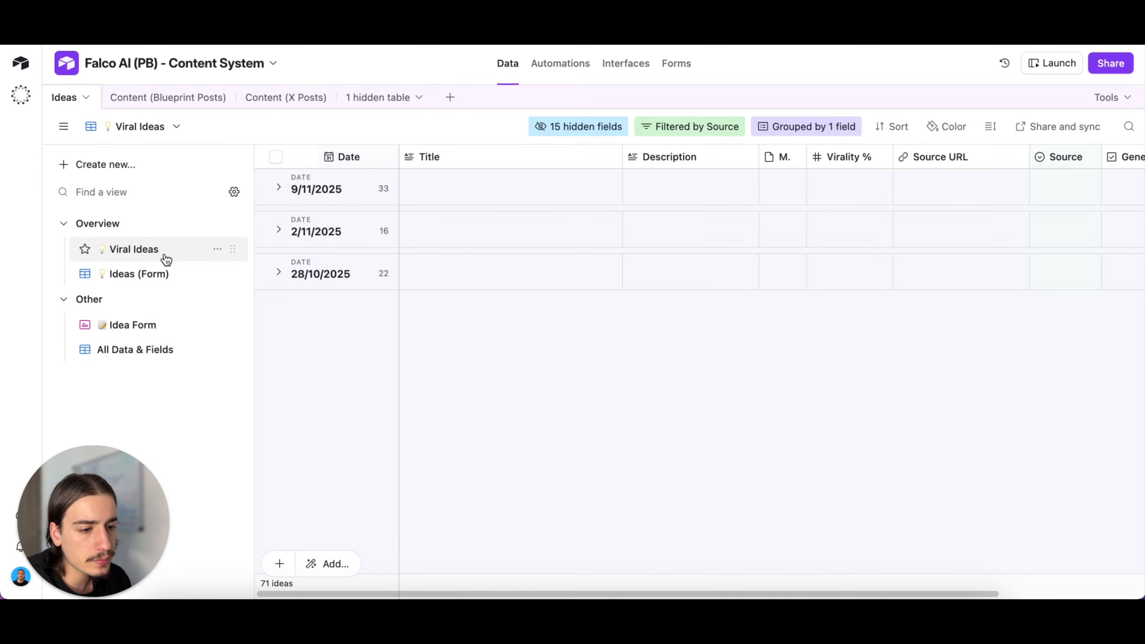
# - Look at the date groups in the Ideas (Form) view, and return to the Viral Ideas view
pyautogui.click(185, 275)
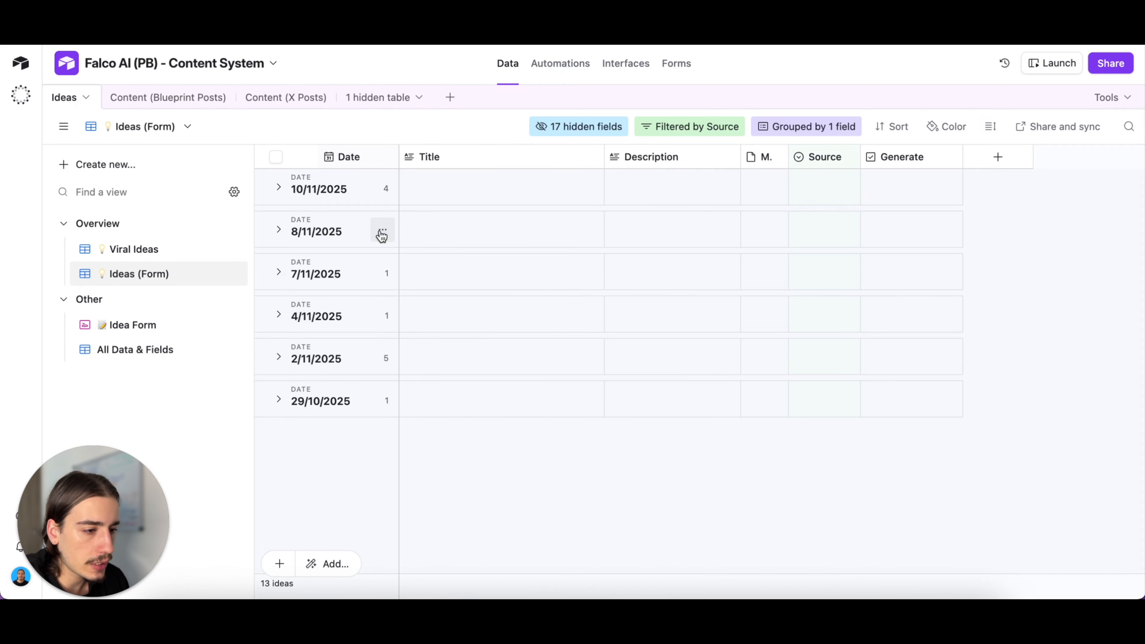
pyautogui.click(155, 253)
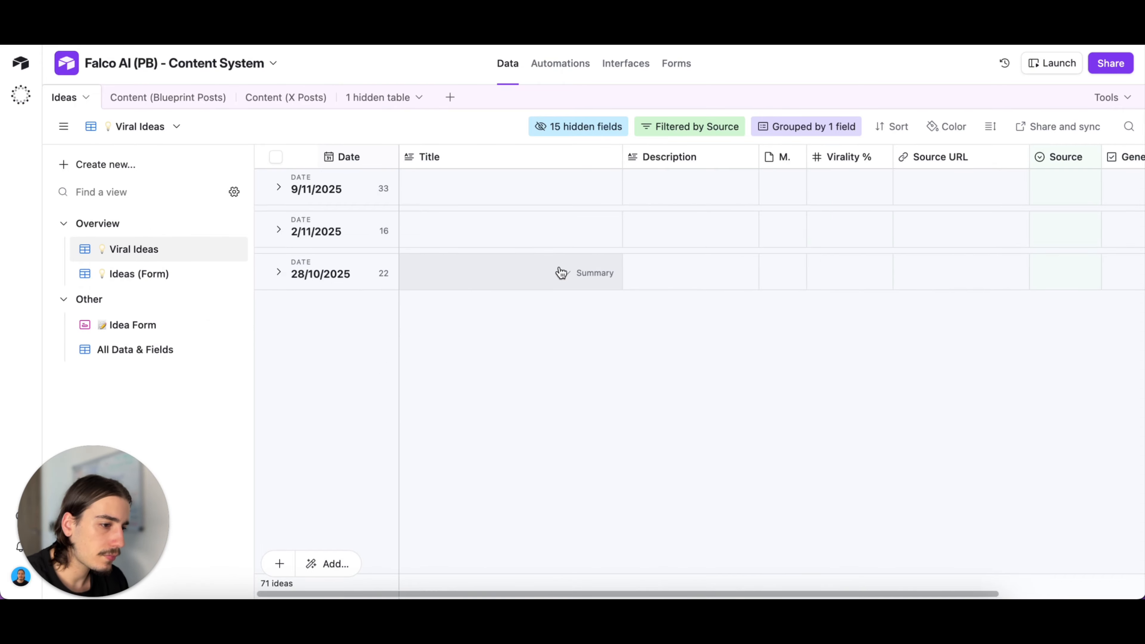
pyautogui.hscroll(2, 554, 251)
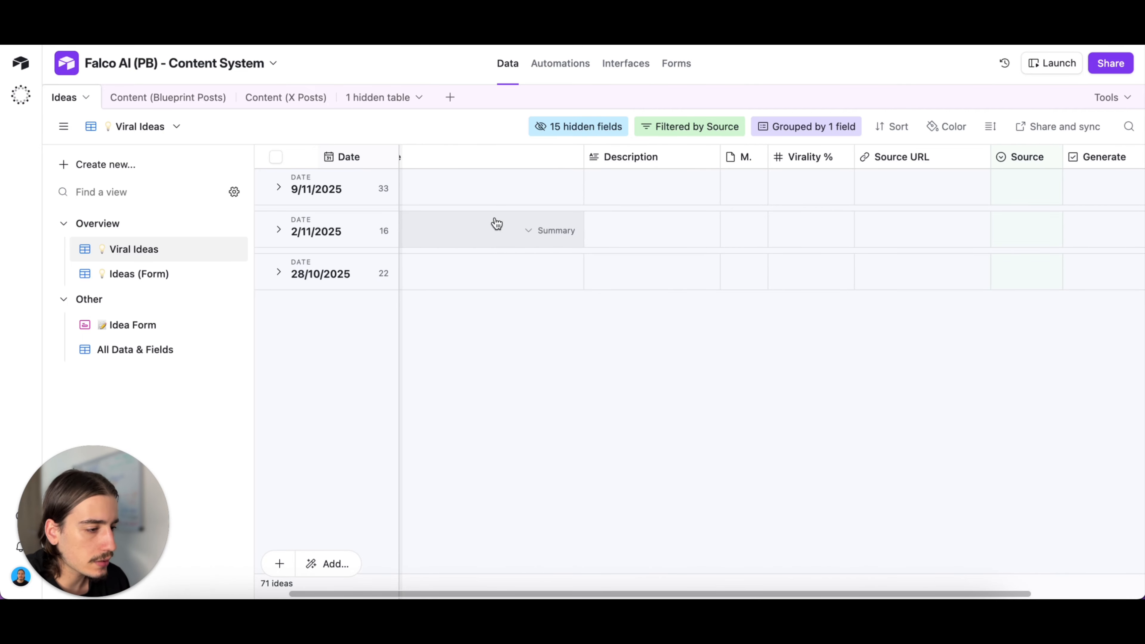
pyautogui.hscroll(-2, 500, 214)
# - Expand the 9/11/2025 group in Viral Ideas and examine the ideas' sources, virality scores and Generate field
pyautogui.click(286, 194)
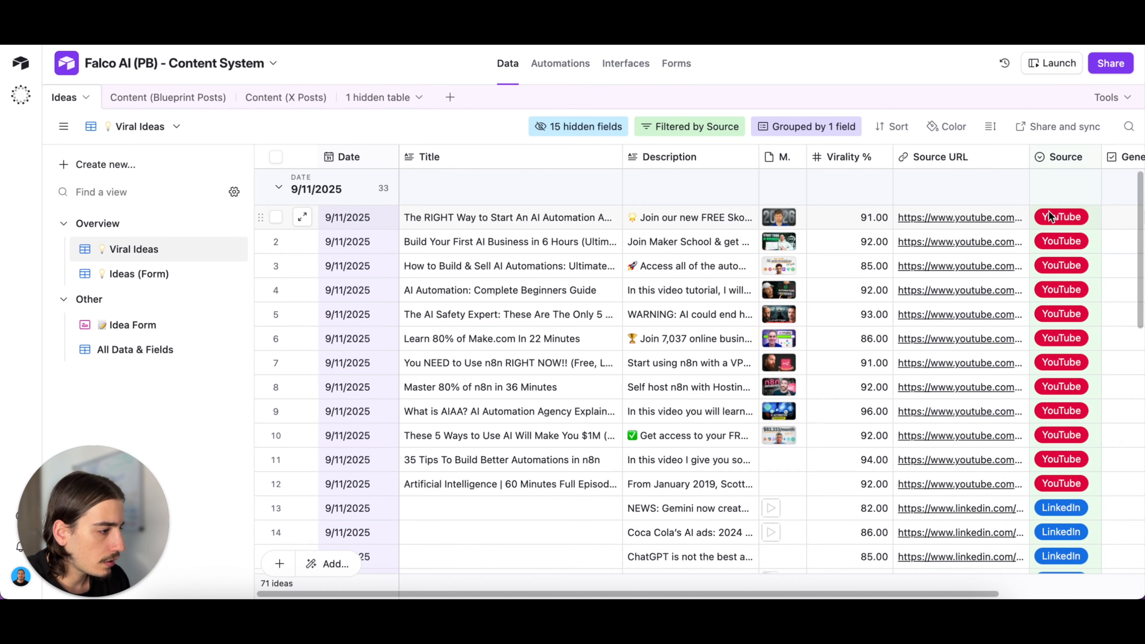
pyautogui.scroll(-5, 1044, 329)
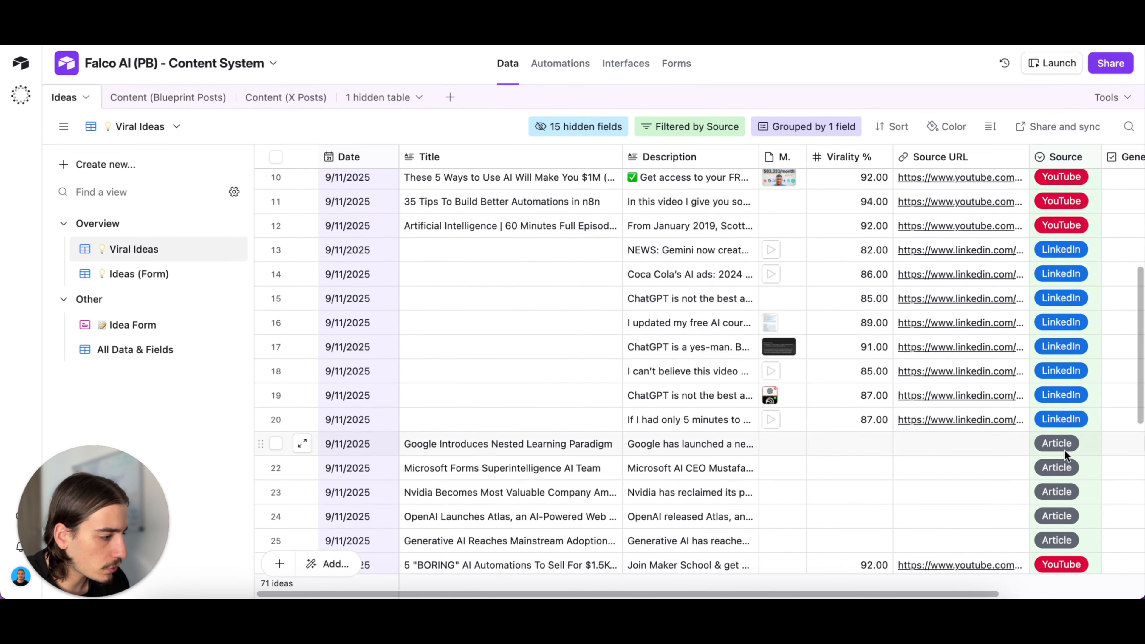
pyautogui.scroll(-3, 1062, 426)
pyautogui.scroll(10, 1066, 374)
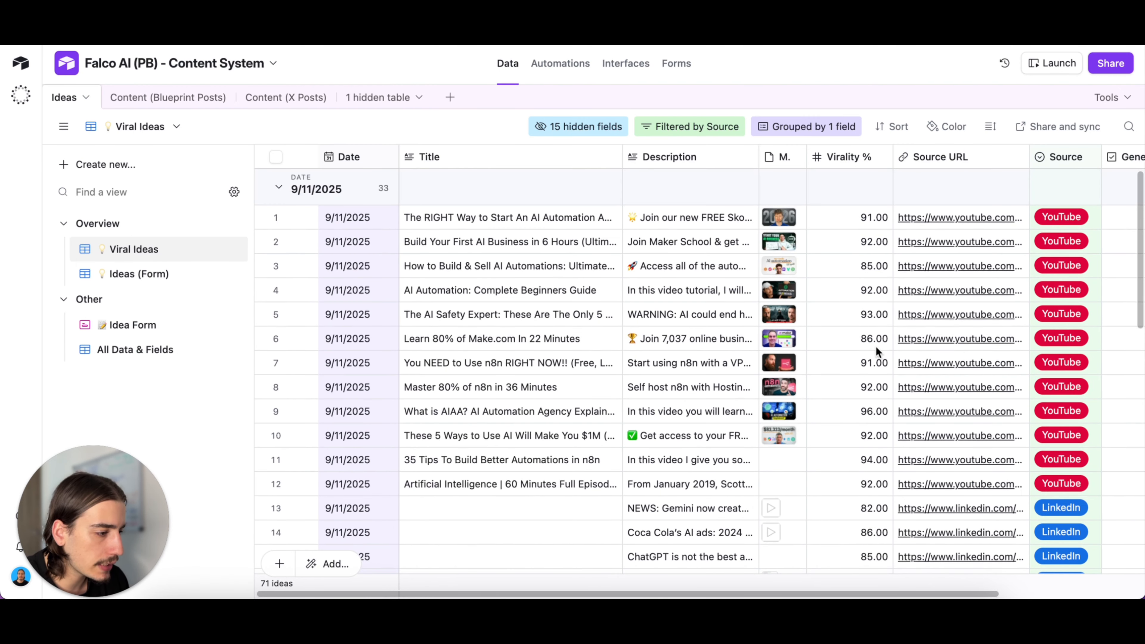
pyautogui.hscroll(3, 949, 331)
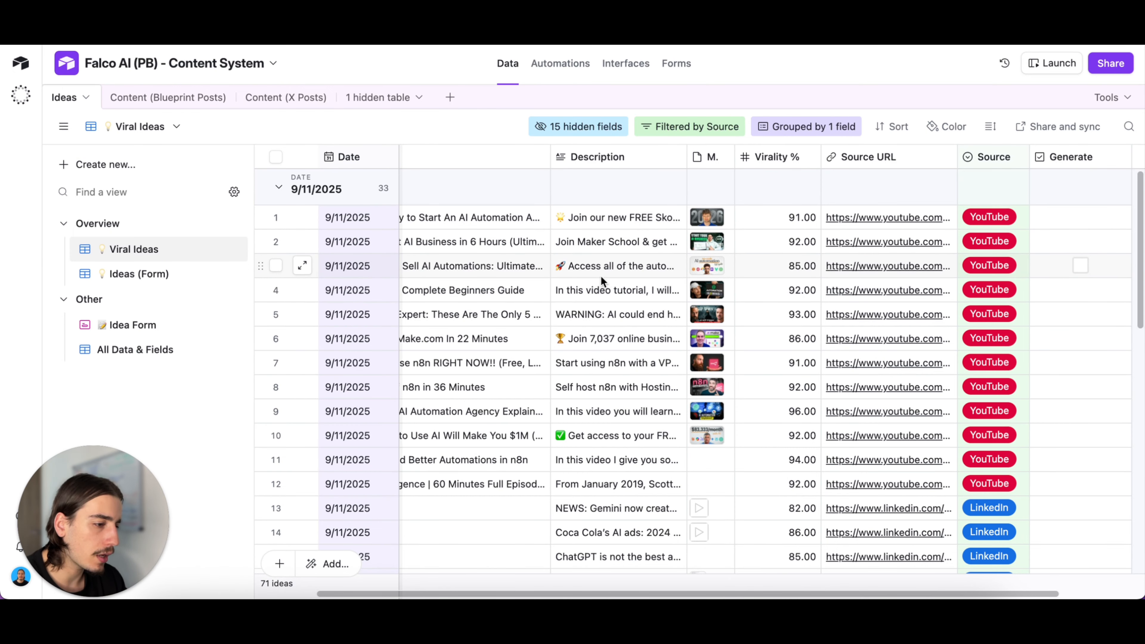
pyautogui.hscroll(-3, 602, 293)
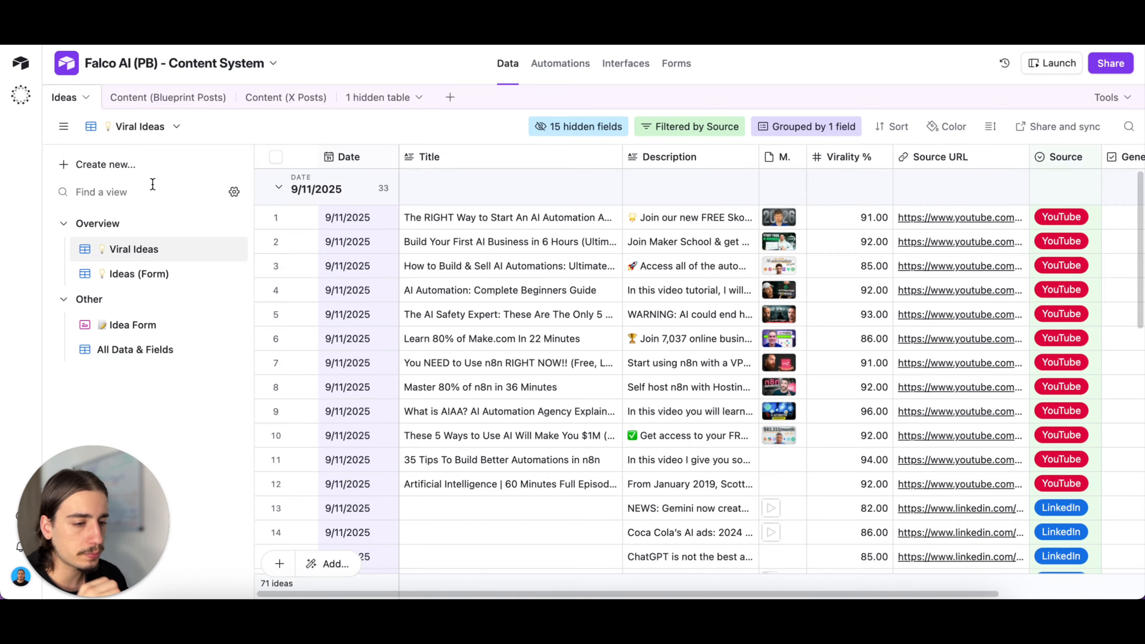
# - Set record C36's status to Approved in the Content (Blueprint Posts) table, and open the Approved view
pyautogui.click(175, 99)
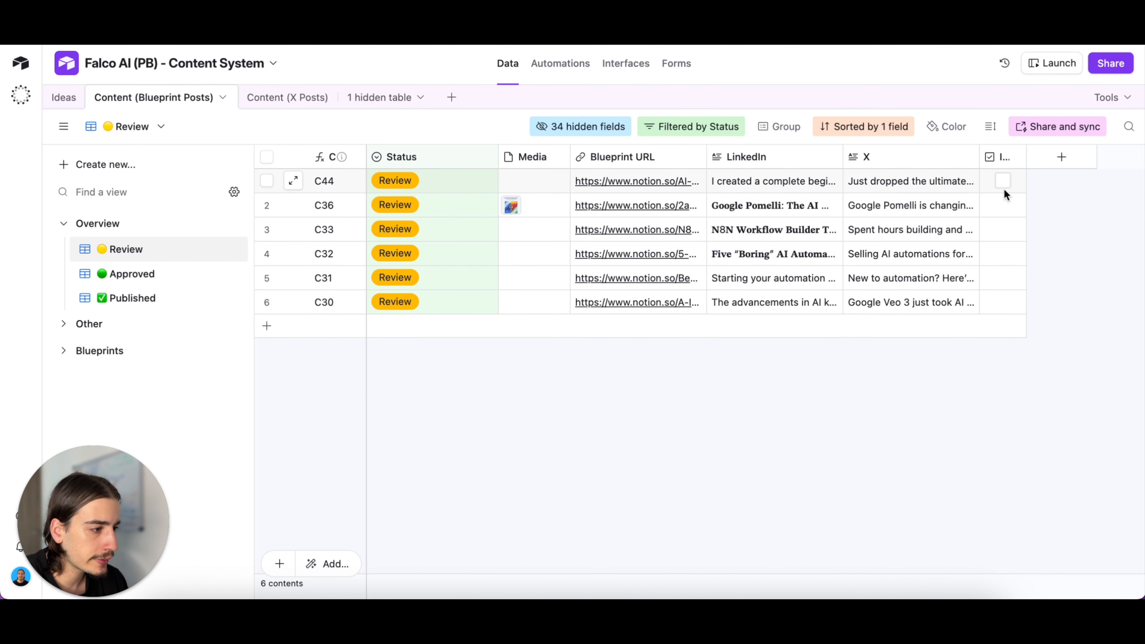
pyautogui.click(179, 282)
pyautogui.click(126, 252)
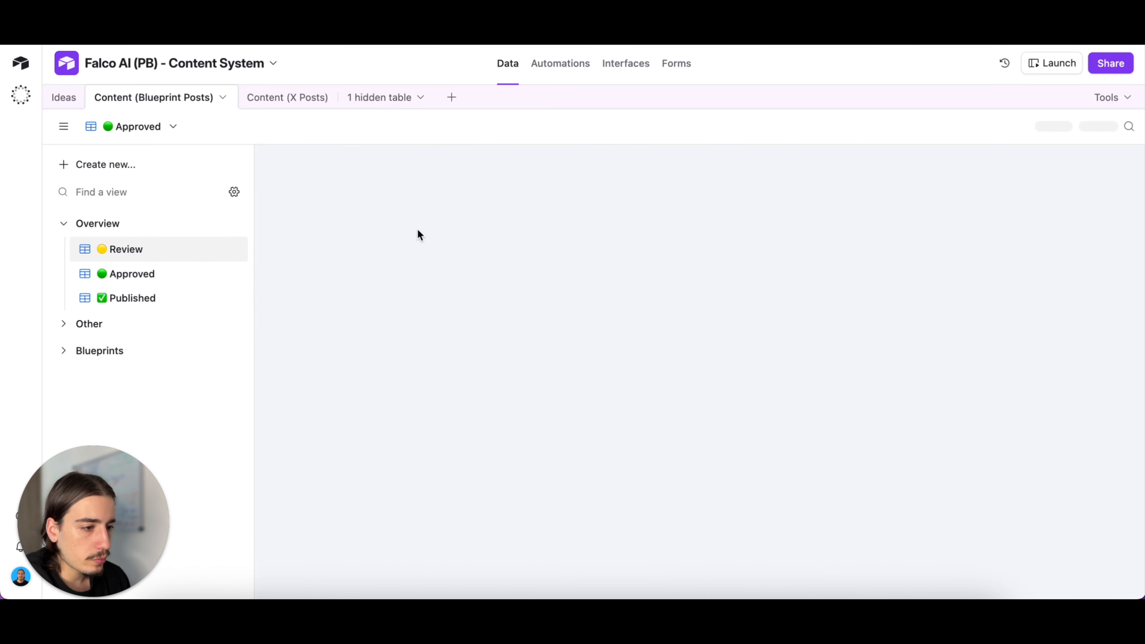
pyautogui.click(384, 203)
pyautogui.click(384, 204)
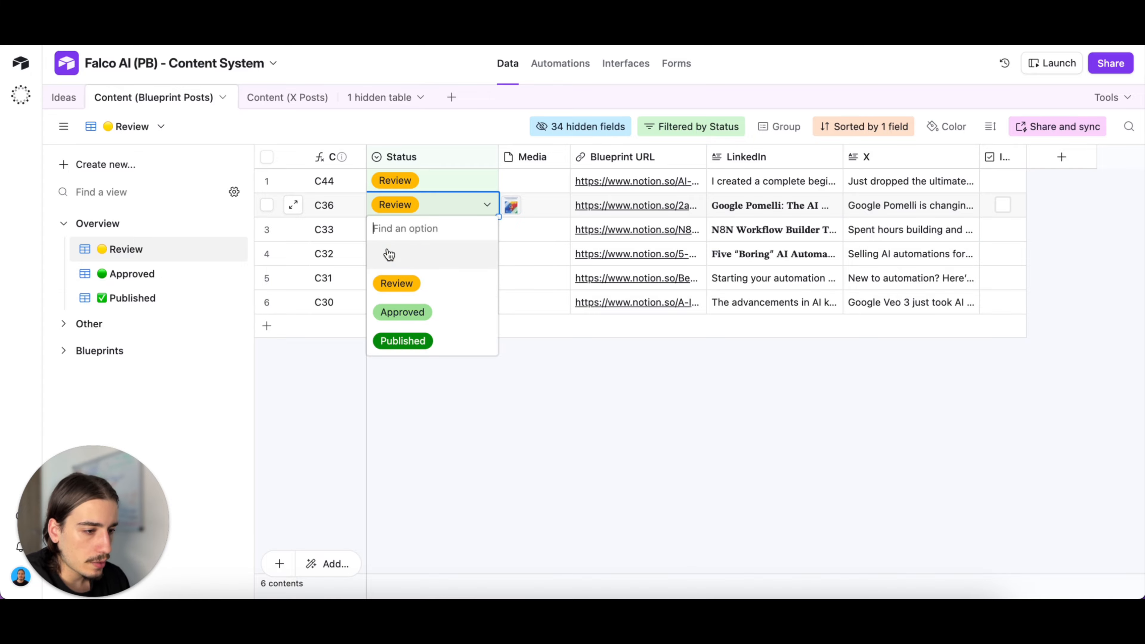
pyautogui.click(388, 307)
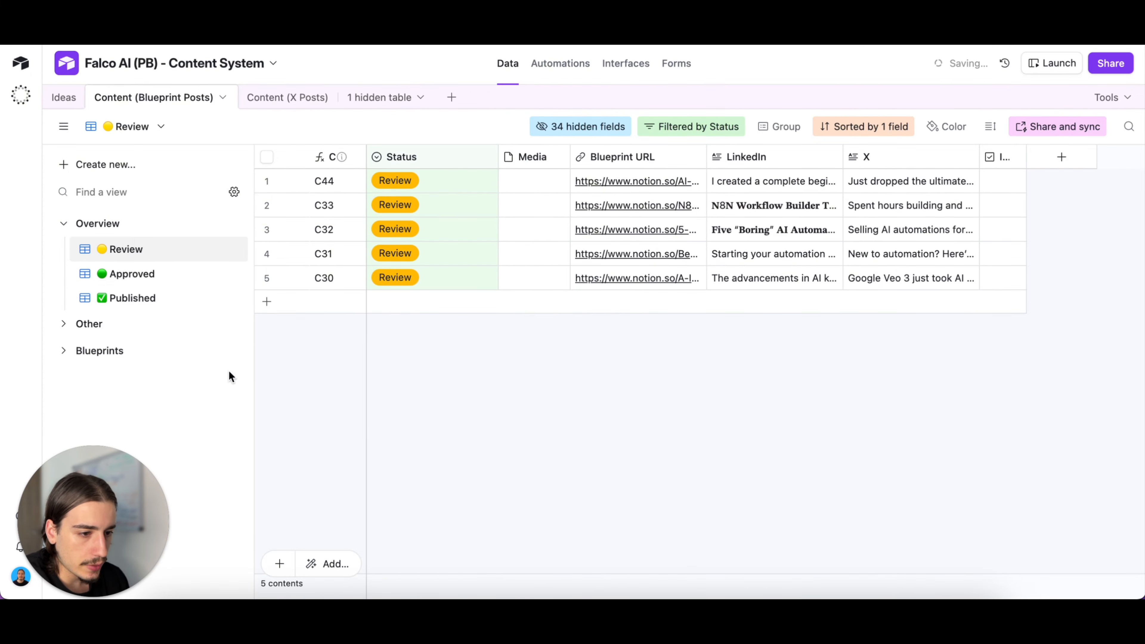
pyautogui.click(168, 276)
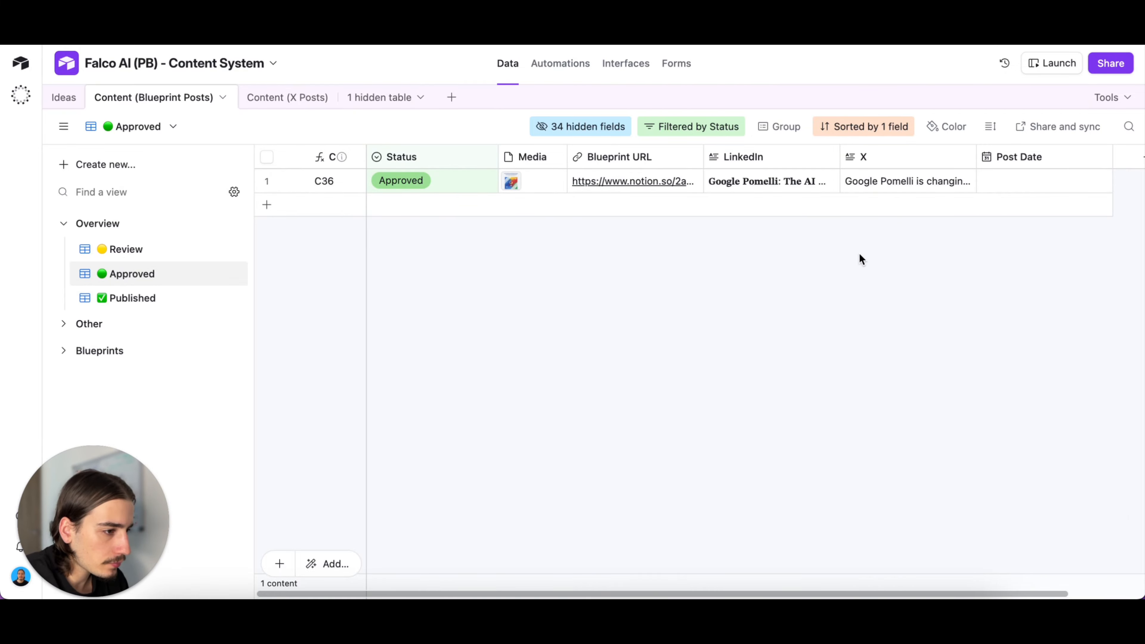
# - Switch back to the n8n content workflow and examine the branches of its Research section
pyautogui.click(62, 98)
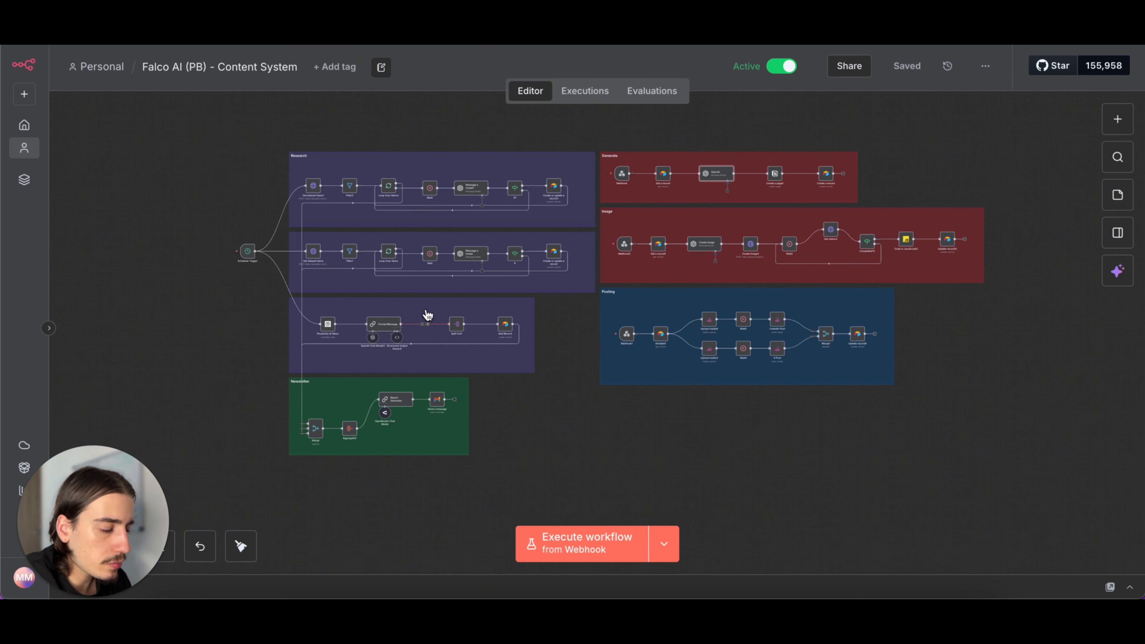
pyautogui.scroll(5, 532, 284)
pyautogui.scroll(-4, 531, 284)
pyautogui.hscroll(1, 531, 287)
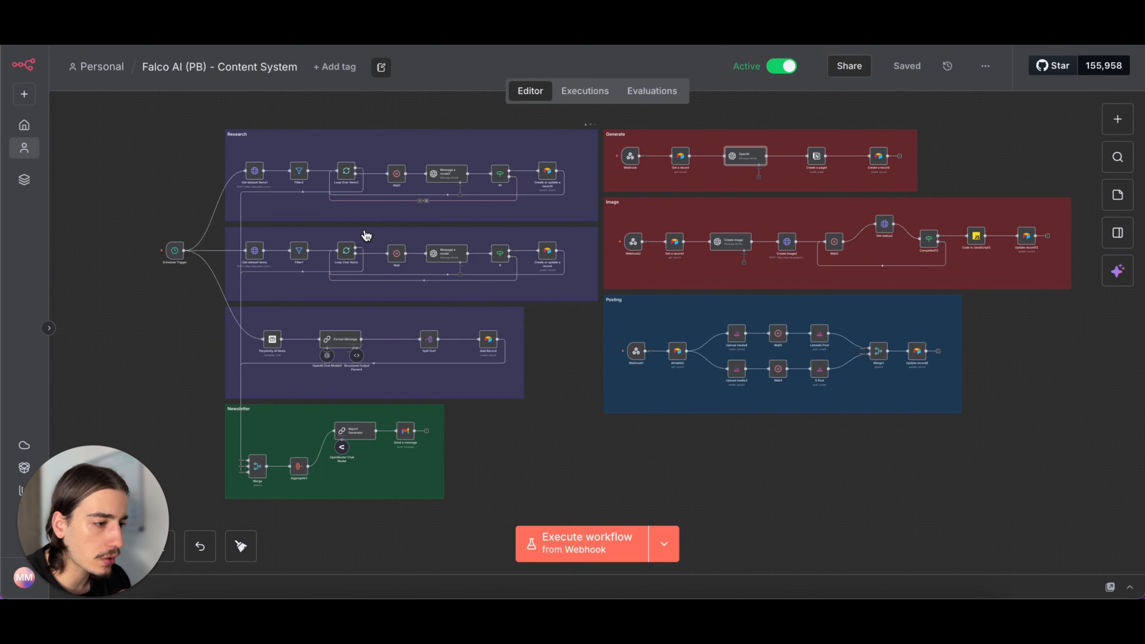
pyautogui.scroll(3, 328, 243)
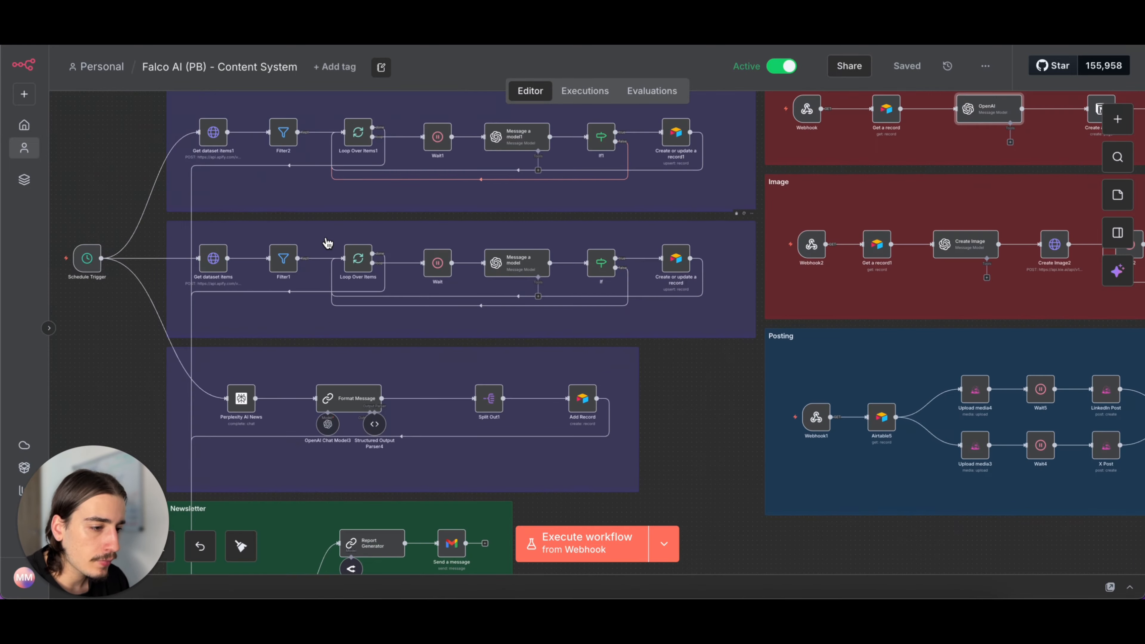
pyautogui.scroll(2, 327, 243)
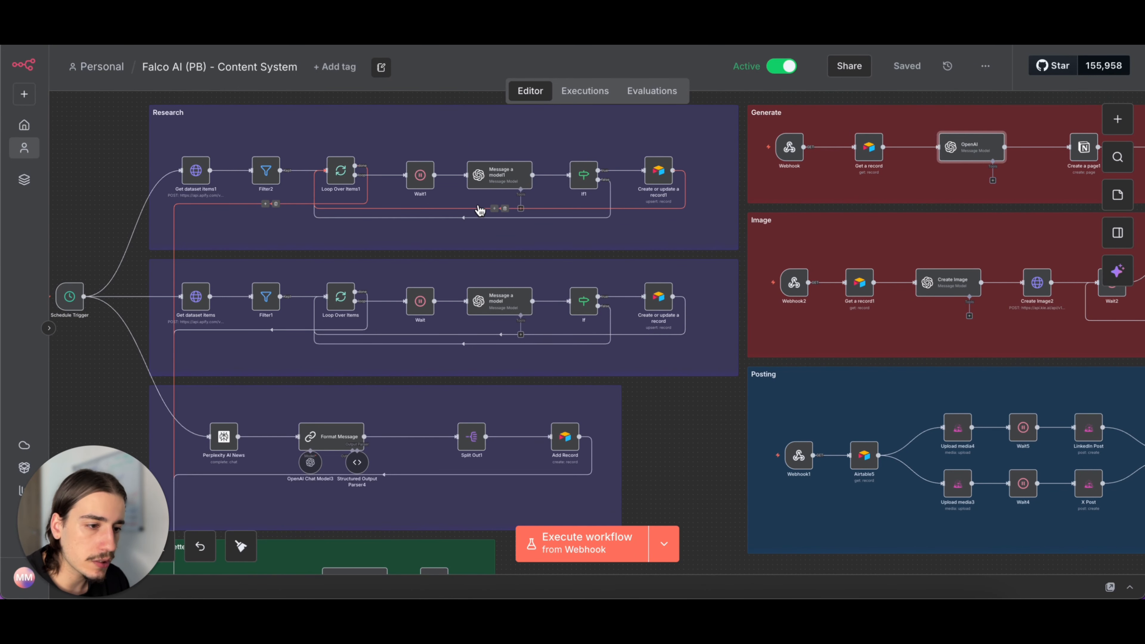
pyautogui.press('1')
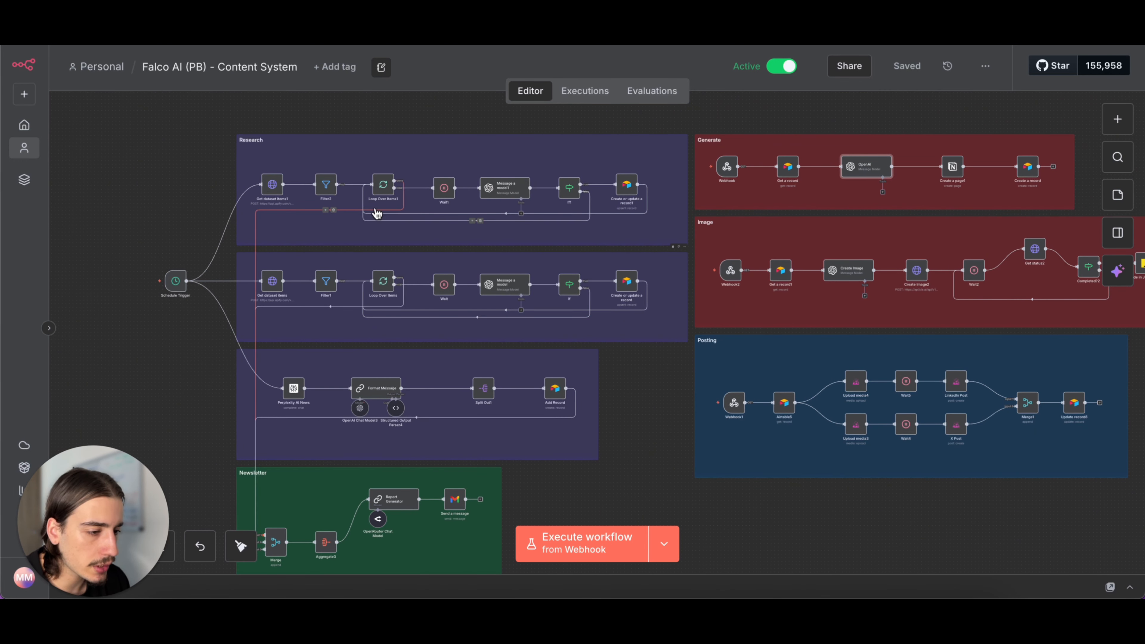
pyautogui.scroll(3, 441, 296)
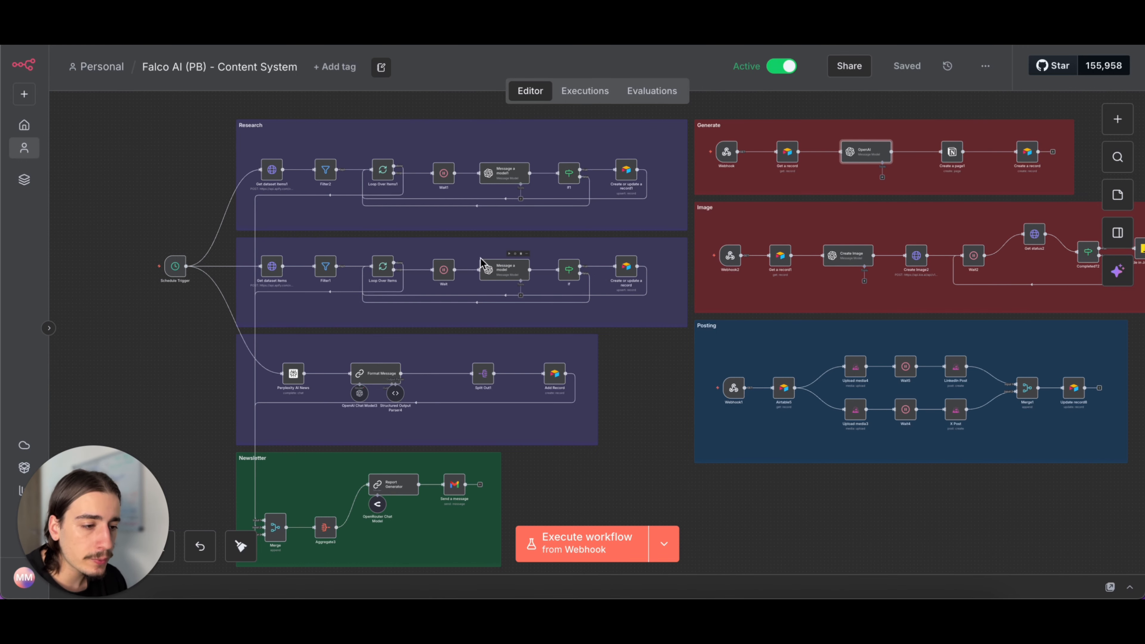
pyautogui.scroll(-2, 396, 220)
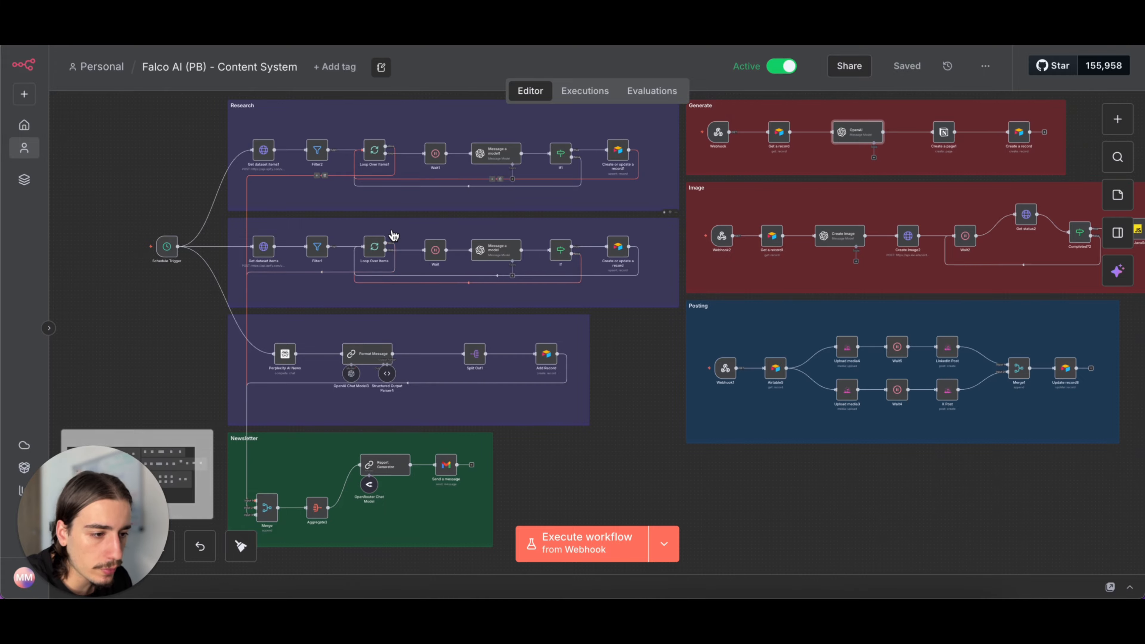
pyautogui.scroll(3, 391, 234)
pyautogui.scroll(3, 390, 234)
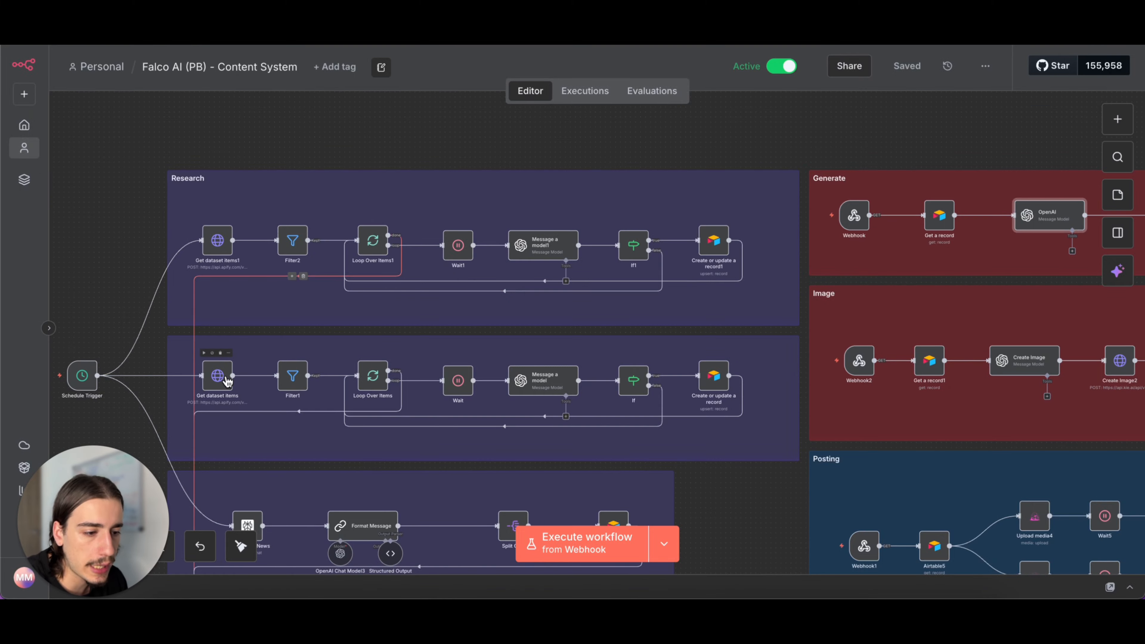
# - Inspect the Filter2 node's condition and the Message a model1 node's system prompt in the first Research branch
pyautogui.doubleClick(284, 244)
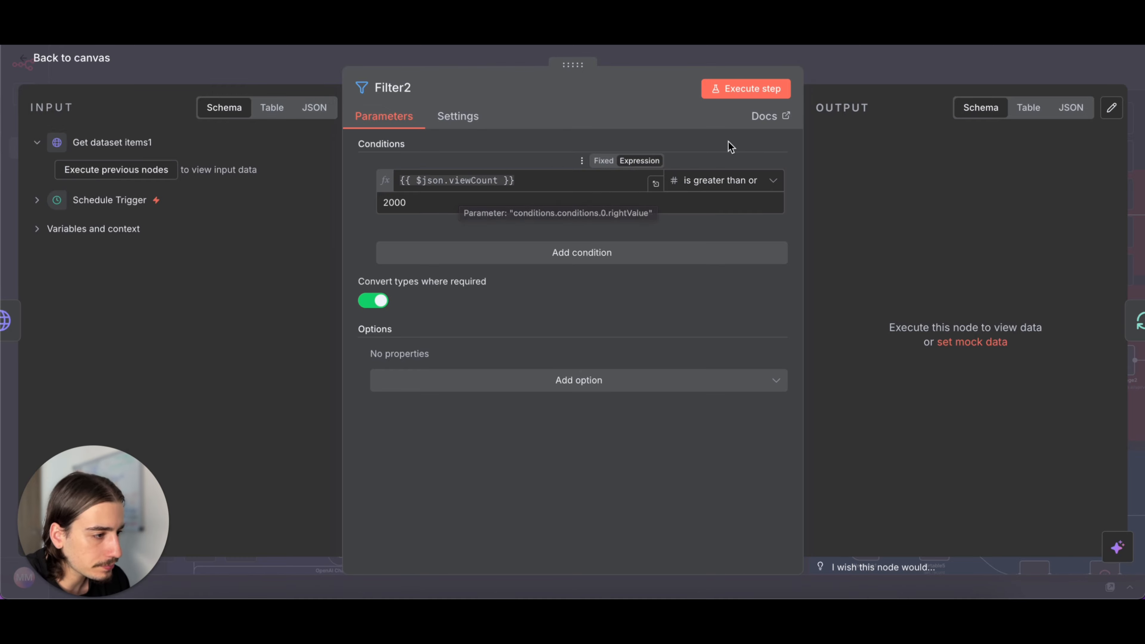
pyautogui.click(834, 67)
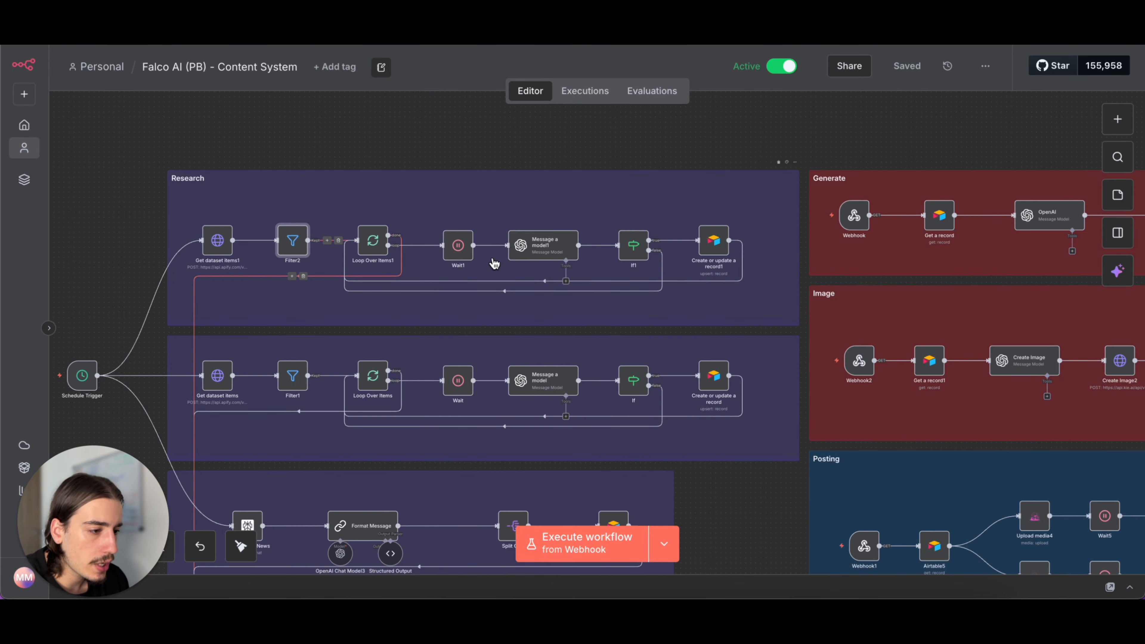
pyautogui.doubleClick(561, 246)
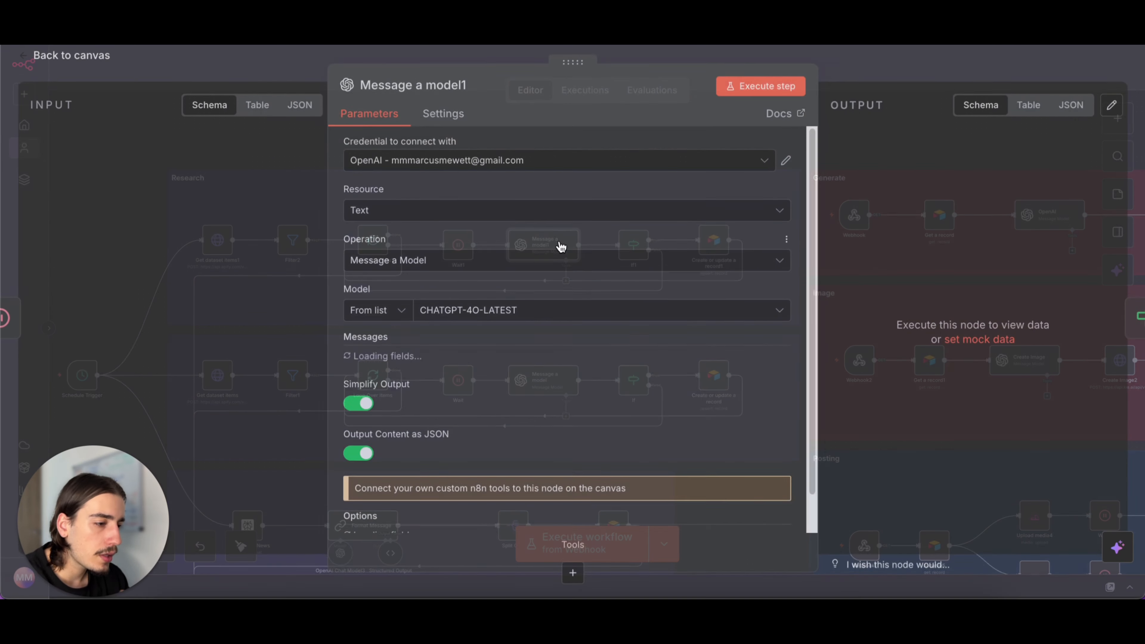
pyautogui.scroll(-2, 479, 331)
pyautogui.scroll(-5, 560, 320)
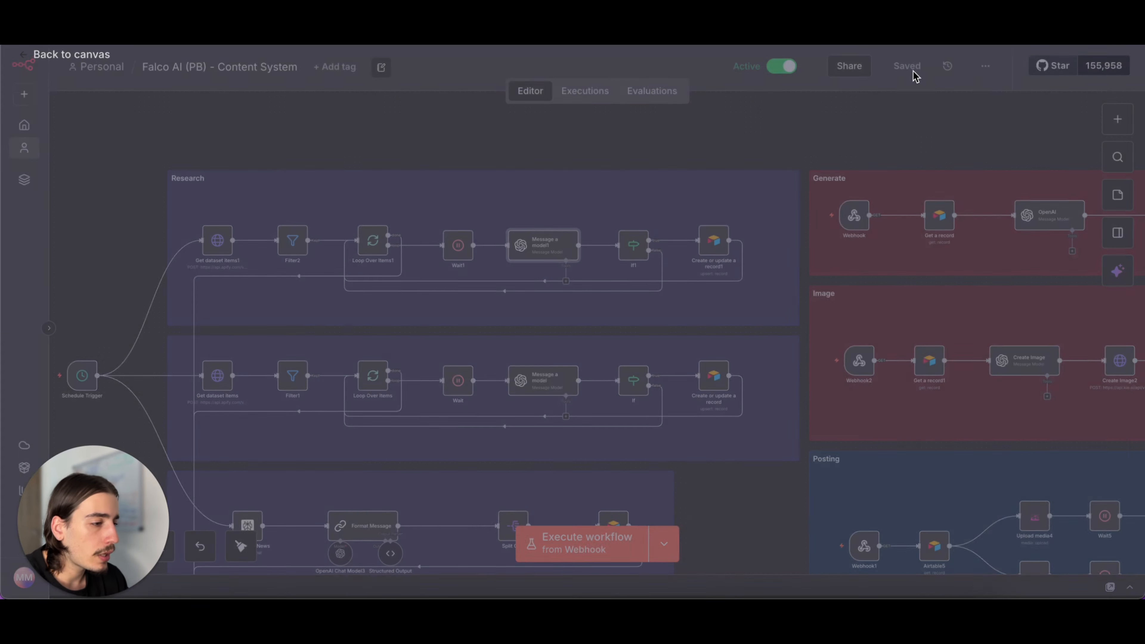
pyautogui.click(919, 75)
# - Check the If1 node's conditions, and reopen Message a model1 to read its prompt for filtering video ideas
pyautogui.doubleClick(629, 243)
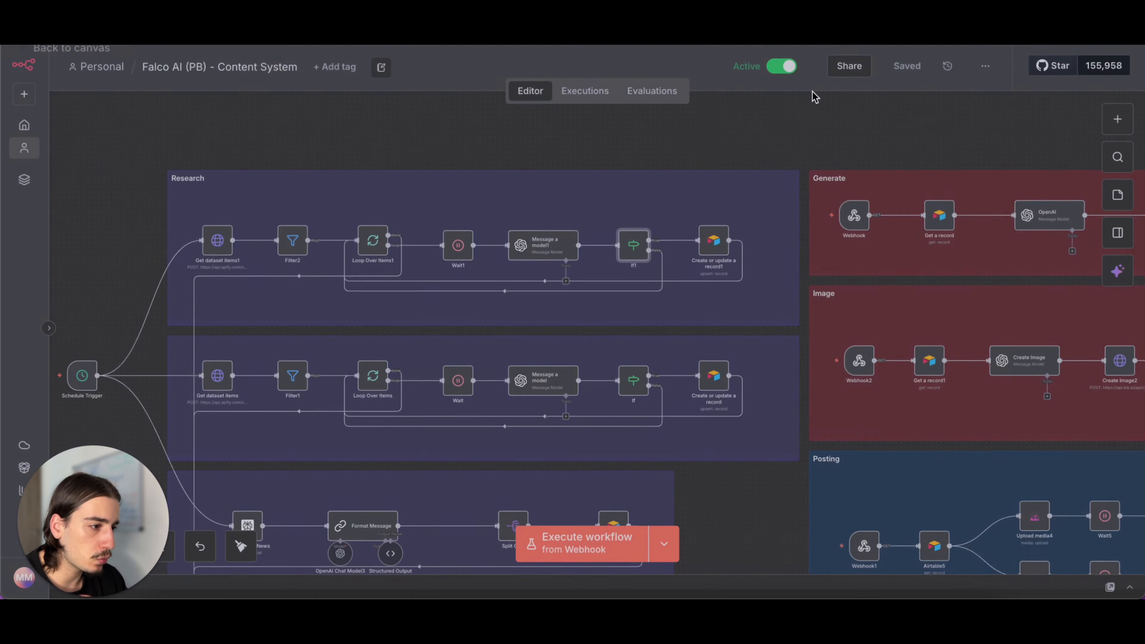
pyautogui.click(848, 79)
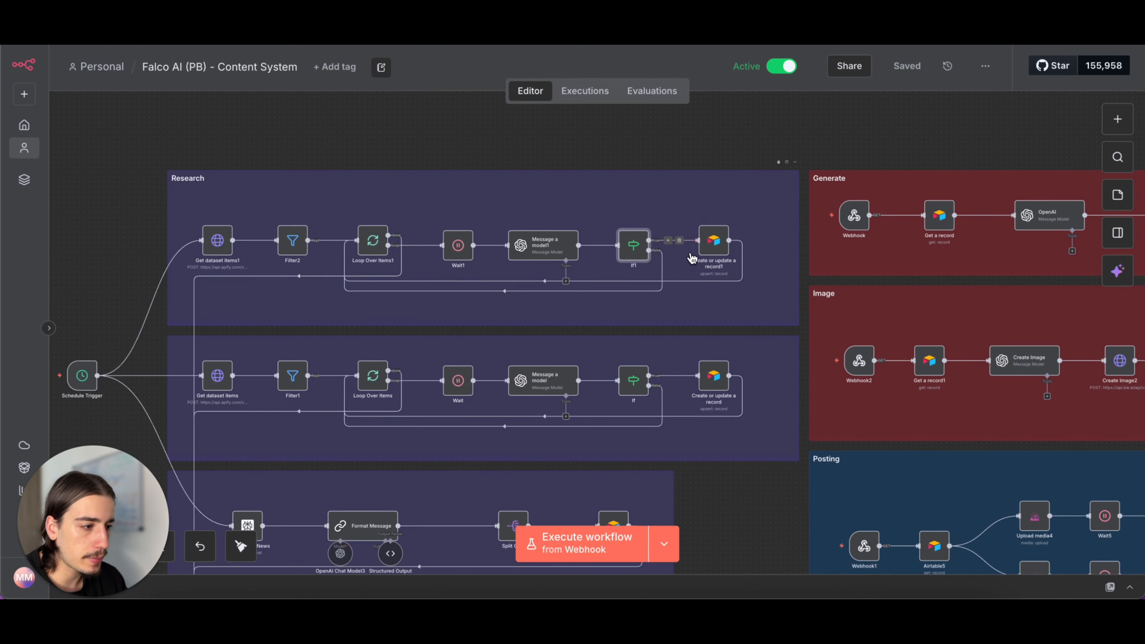
pyautogui.scroll(-3, 544, 145)
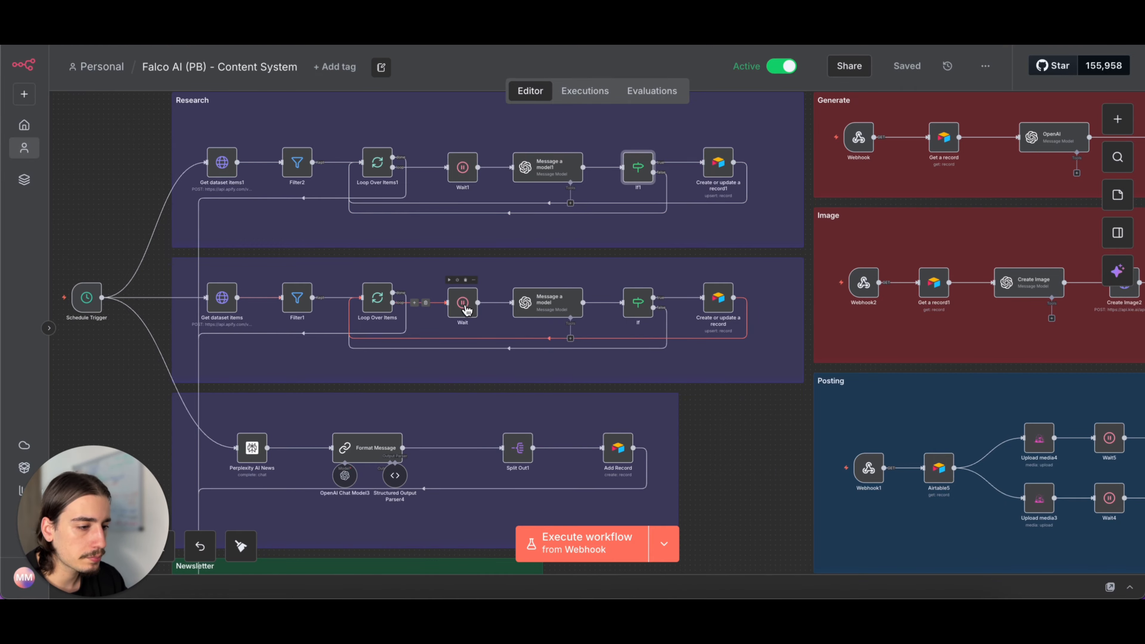
pyautogui.doubleClick(567, 180)
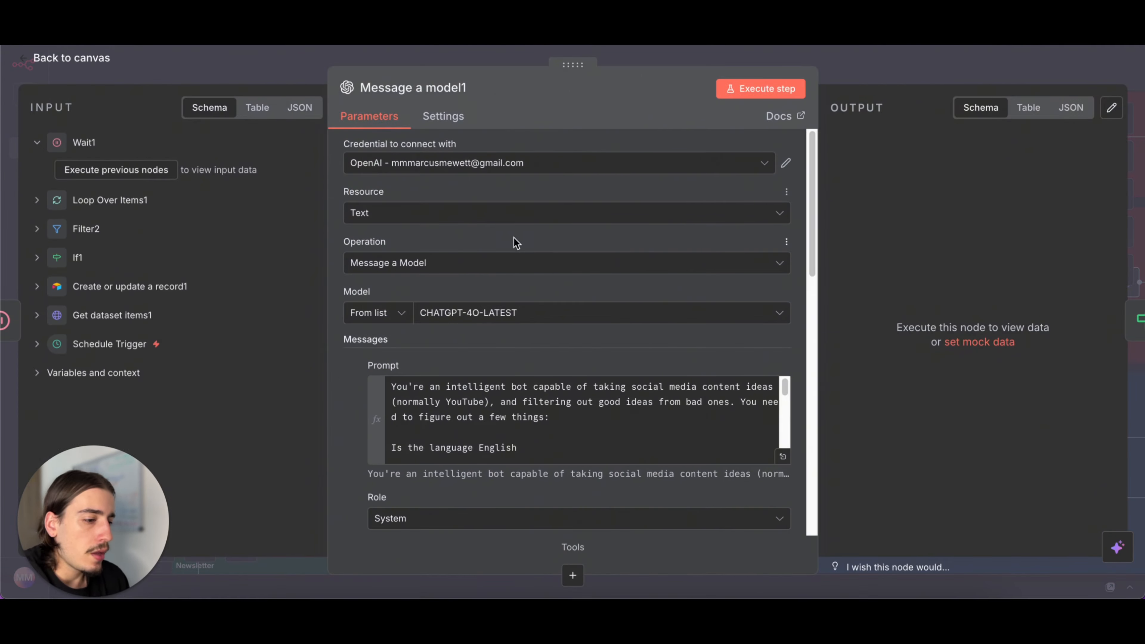
pyautogui.scroll(-3, 538, 342)
pyautogui.scroll(-5, 586, 333)
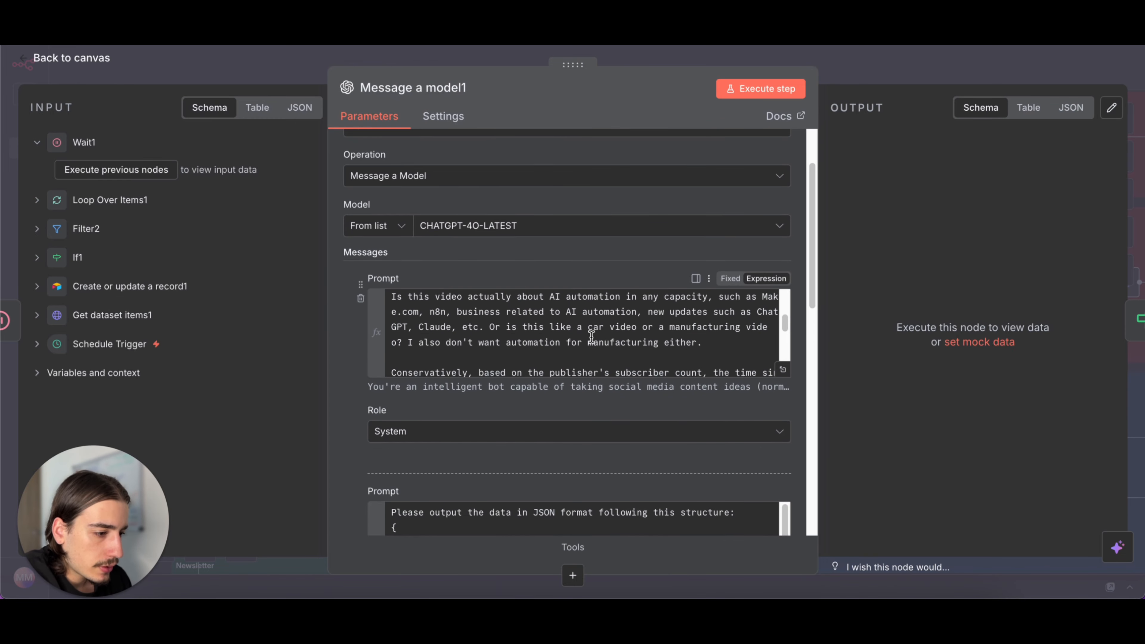
# - Expand and read Message a model1's system prompt on filtering and categorizing videos, and its assistant prompt defining the JSON output structure
pyautogui.click(782, 369)
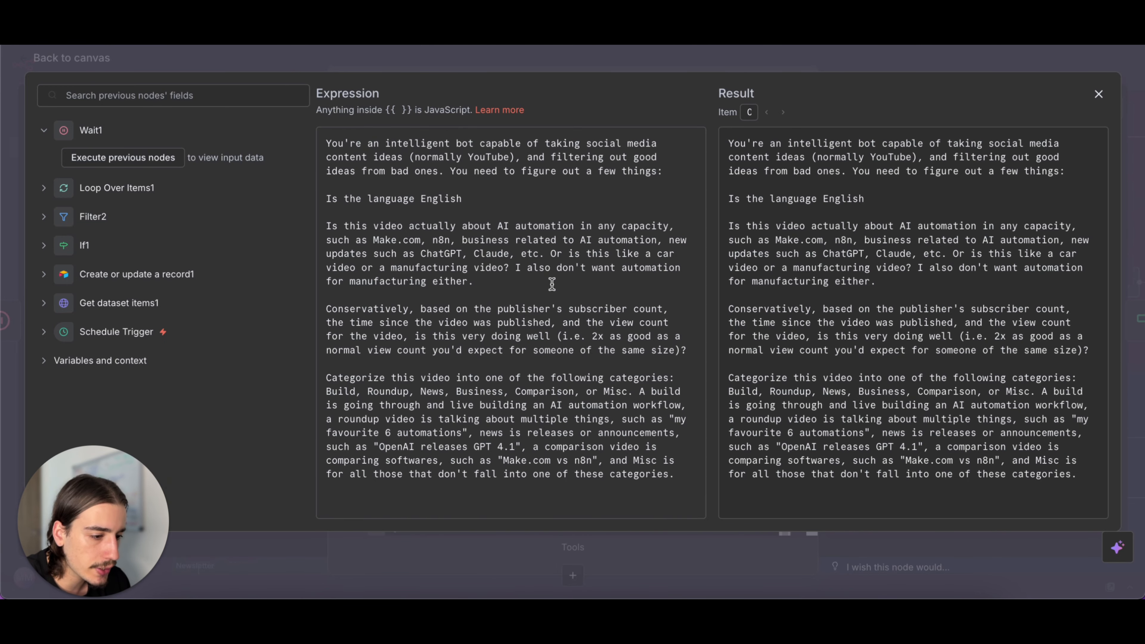
pyautogui.click(882, 69)
pyautogui.scroll(-10, 550, 264)
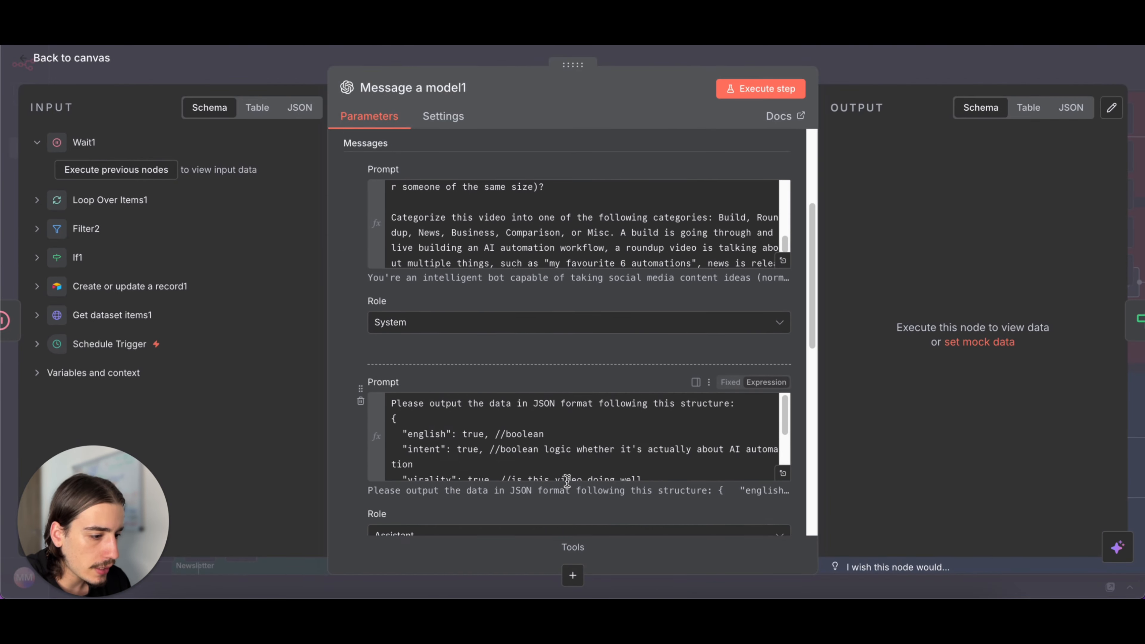
pyautogui.scroll(-2, 569, 486)
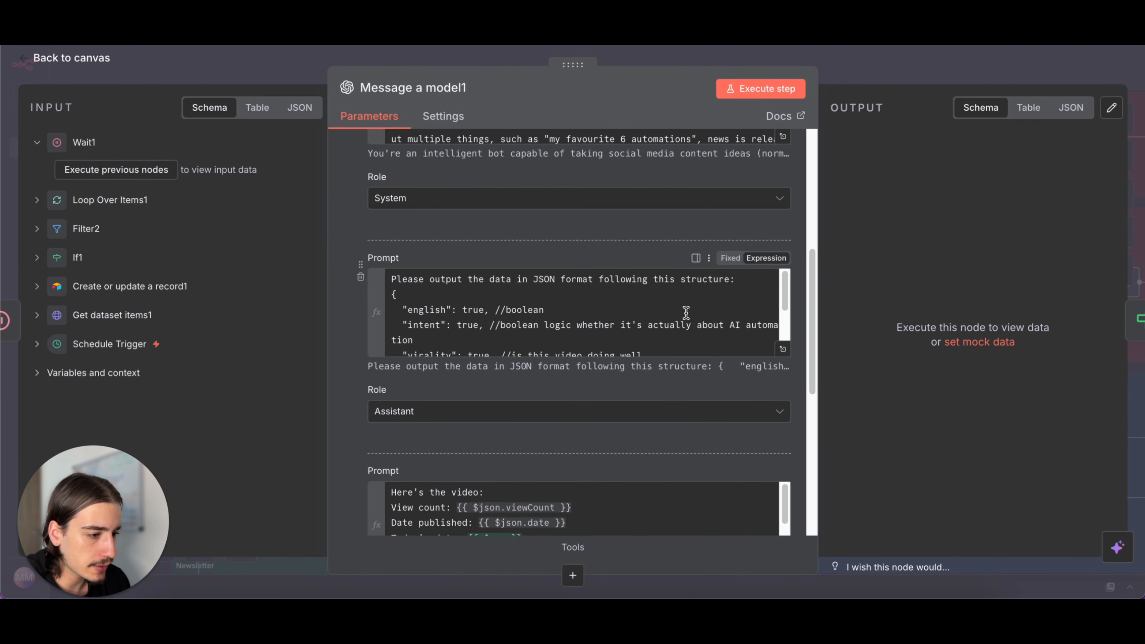
pyautogui.click(783, 351)
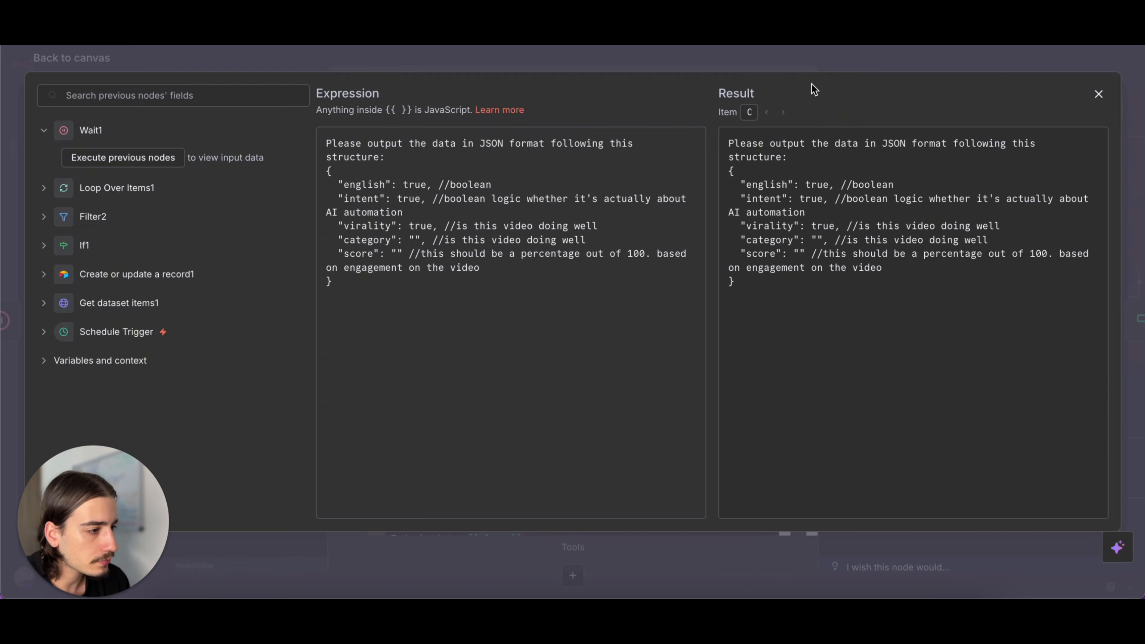
pyautogui.click(843, 64)
# - Read Message a model1's user prompt with the mapped video data fields in full, and return to the canvas
pyautogui.scroll(-3, 509, 306)
pyautogui.scroll(-3, 510, 433)
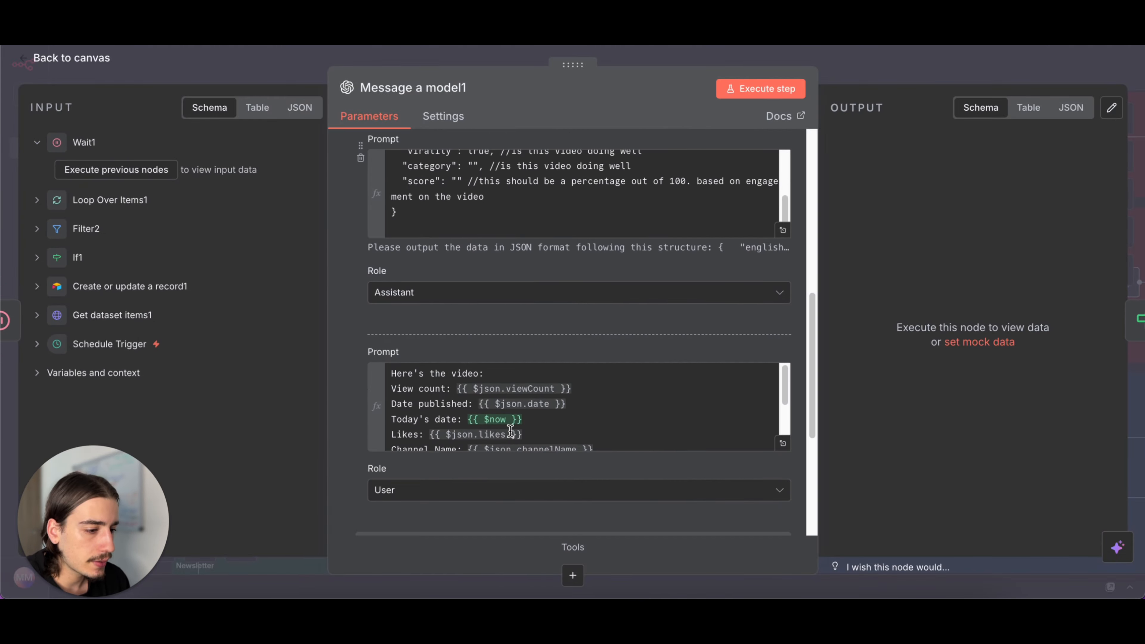
pyautogui.click(782, 443)
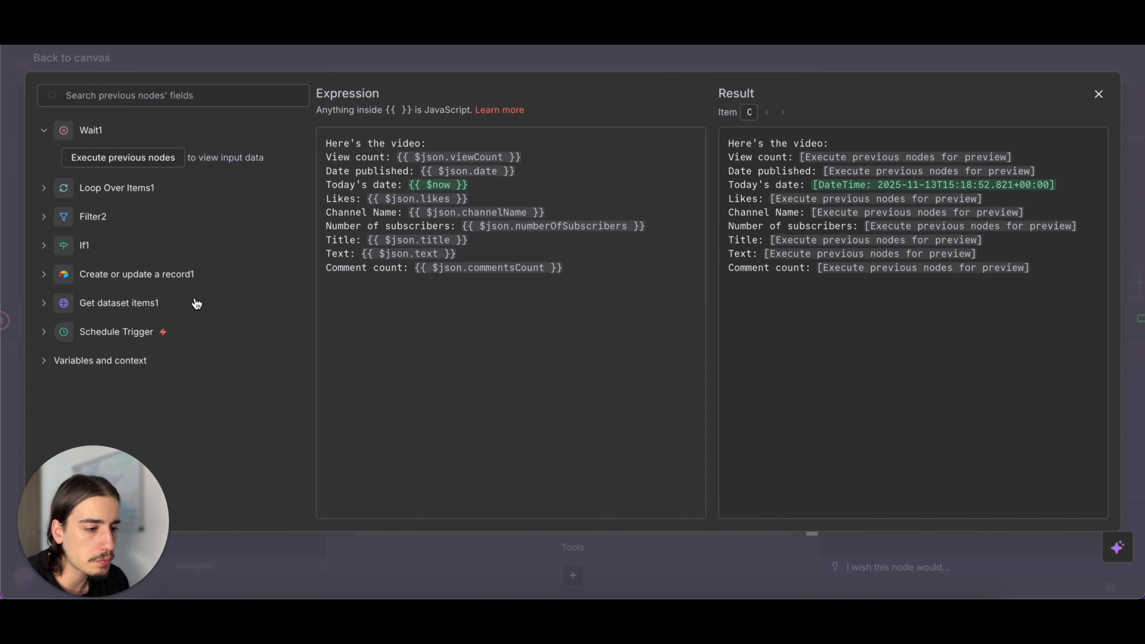
pyautogui.click(718, 69)
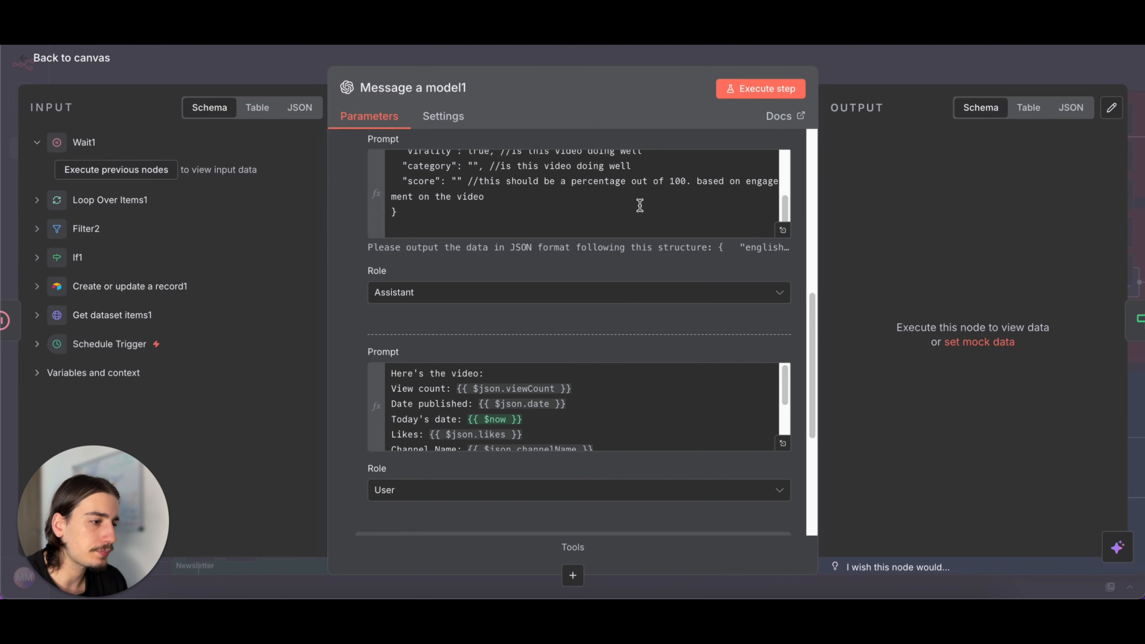
pyautogui.click(866, 81)
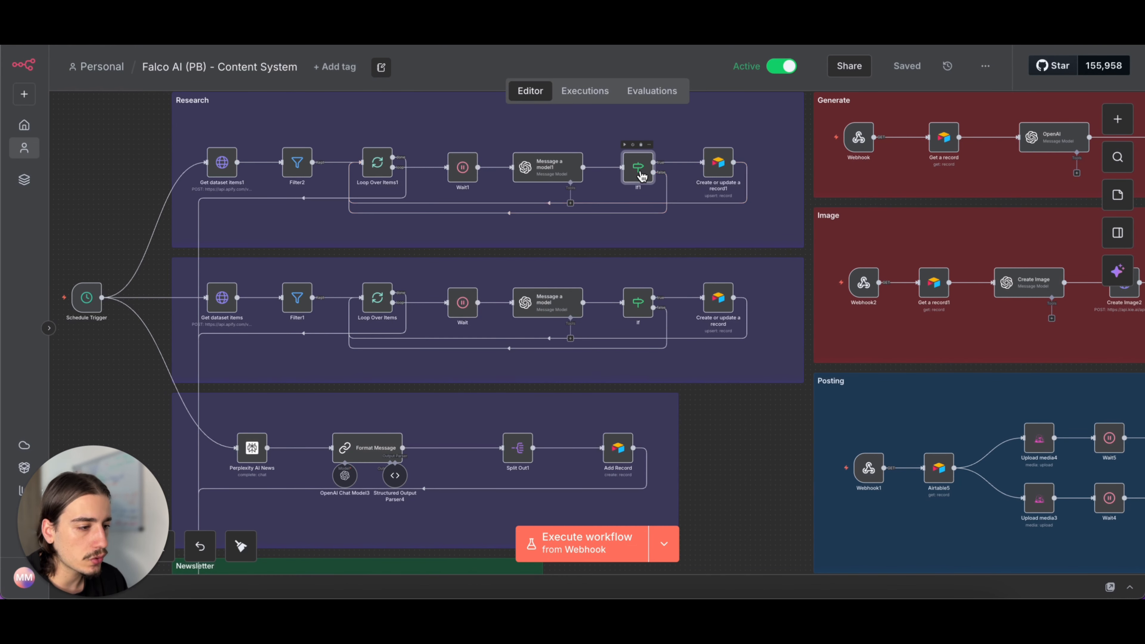
# - Check the If1 node's english, virality and intent conditions, and switch to Airtable to view the Viral Ideas records
pyautogui.doubleClick(641, 176)
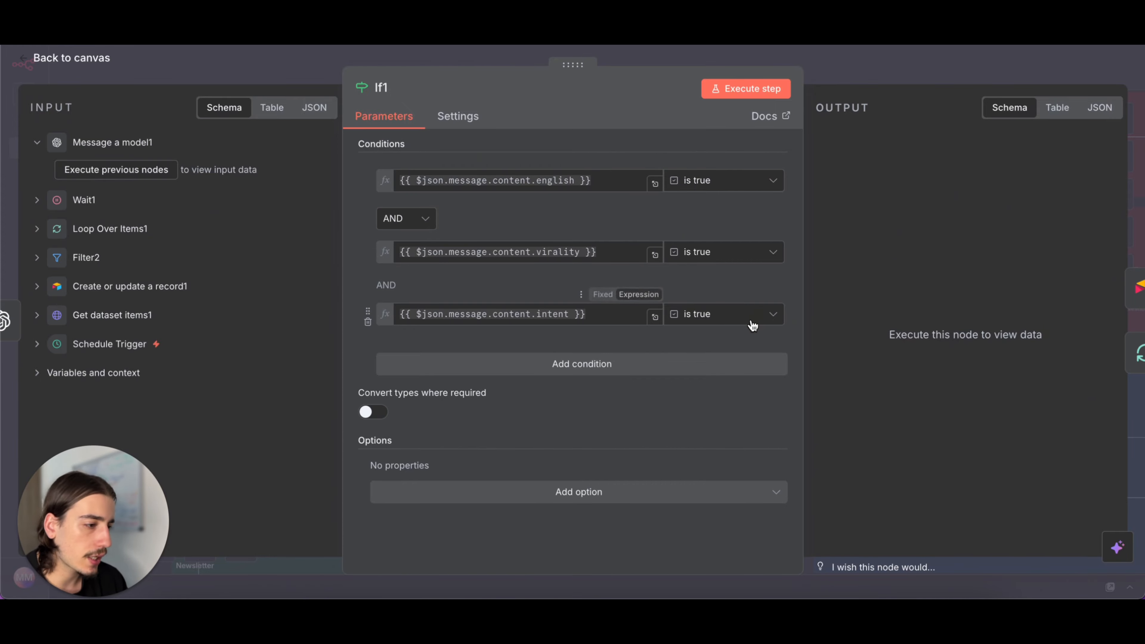
pyautogui.click(897, 78)
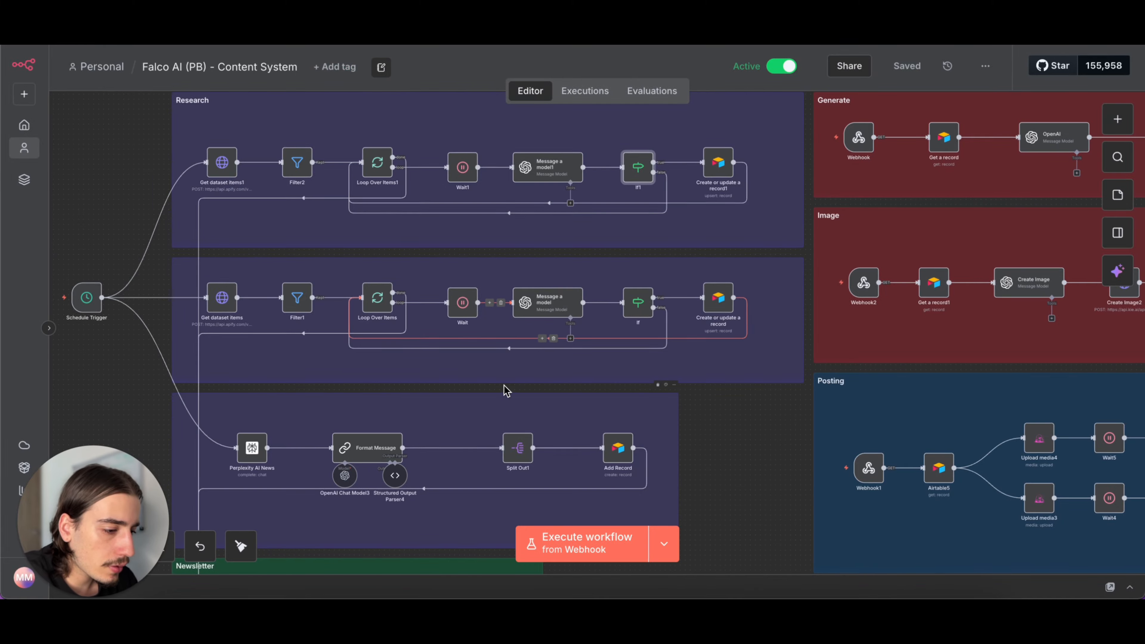
pyautogui.scroll(-2, 503, 388)
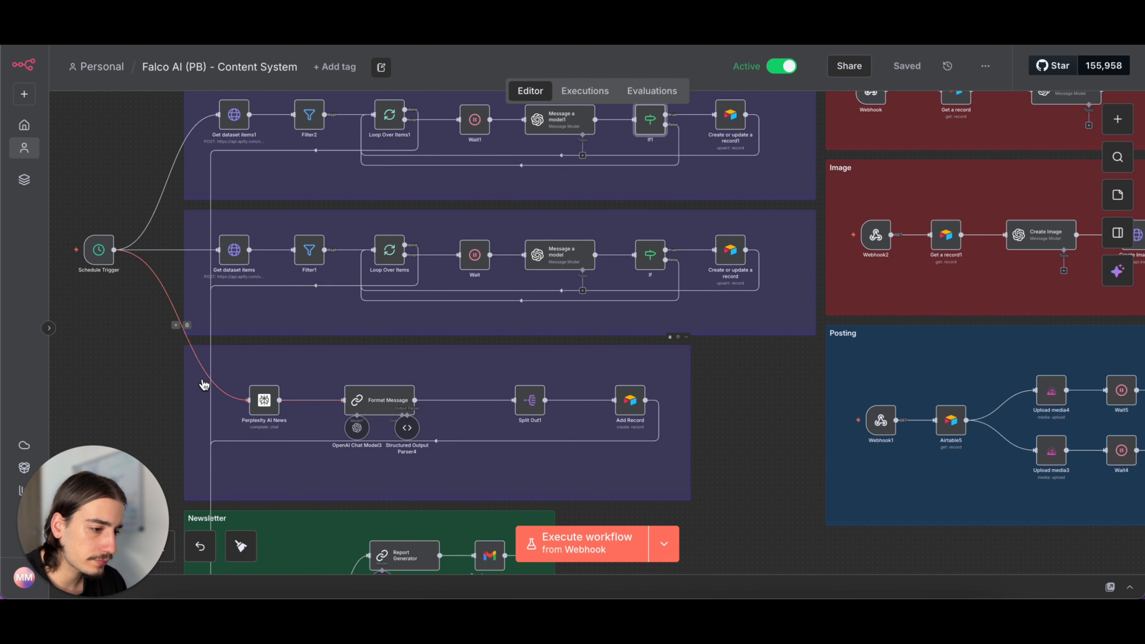
# - Back in the n8n workflow, inspect the Perplexity AI News node's model and its prompt about trending AI news stories
pyautogui.scroll(-3, 204, 384)
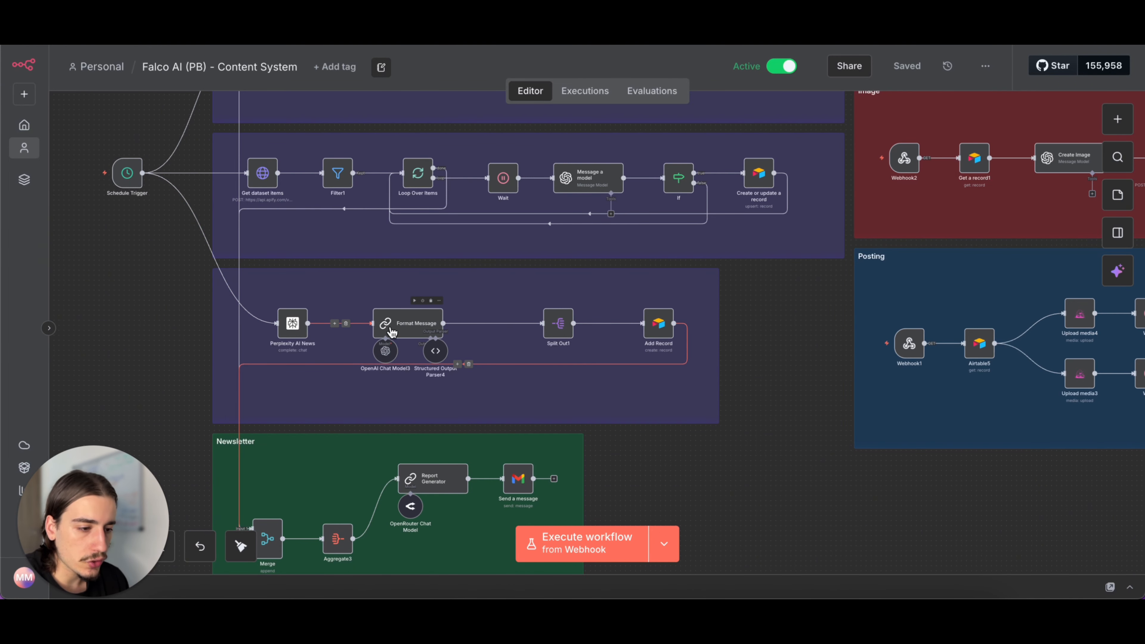
pyautogui.doubleClick(291, 324)
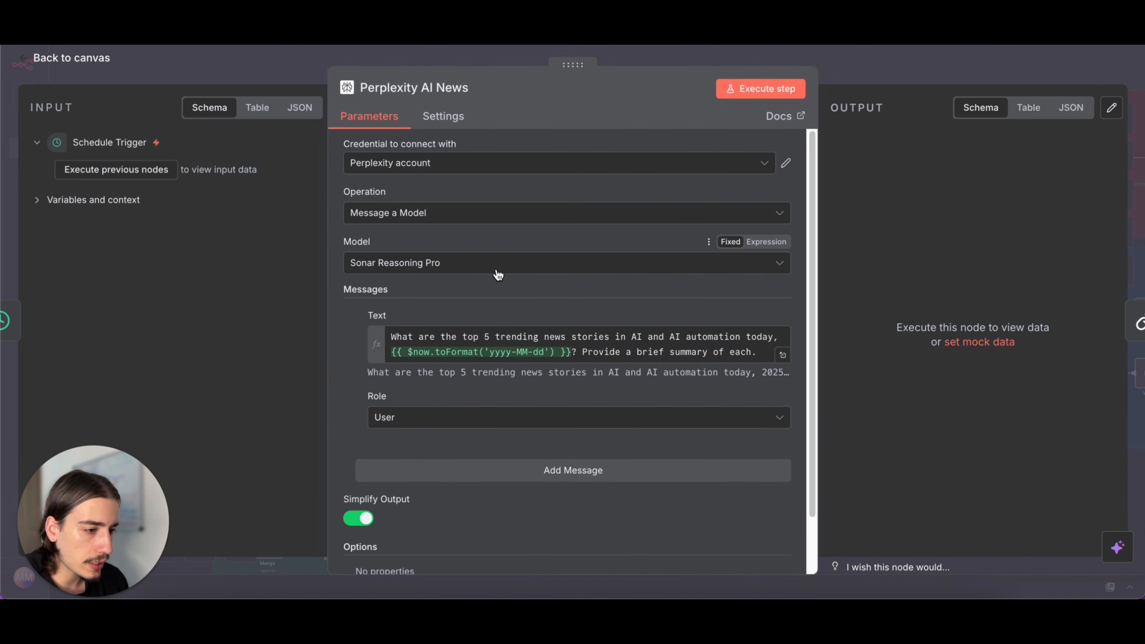
pyautogui.scroll(-2, 497, 275)
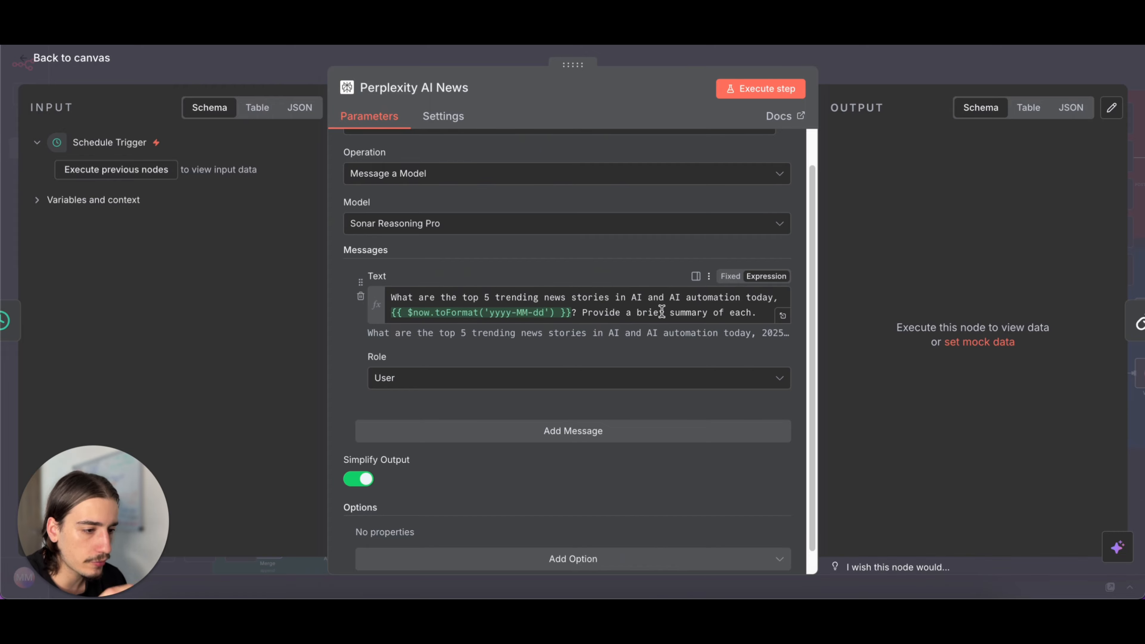
pyautogui.click(910, 56)
# - Read the Format Message node's system message with its JSON formatting rules and example structure, and close the node
pyautogui.doubleClick(408, 323)
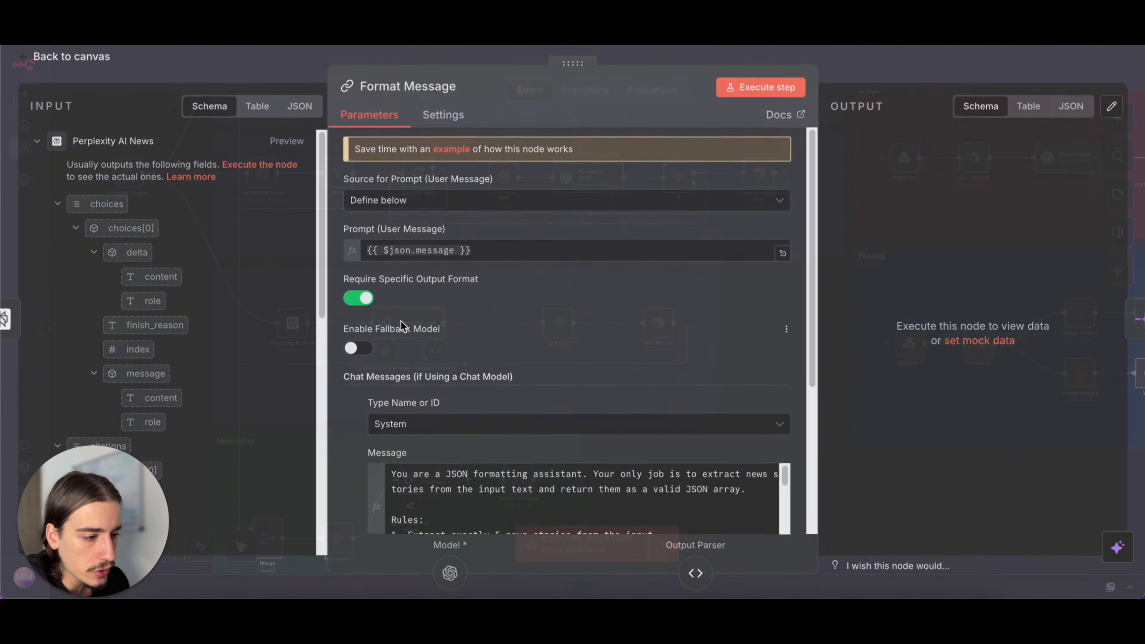
pyautogui.scroll(-3, 557, 378)
pyautogui.scroll(-5, 584, 399)
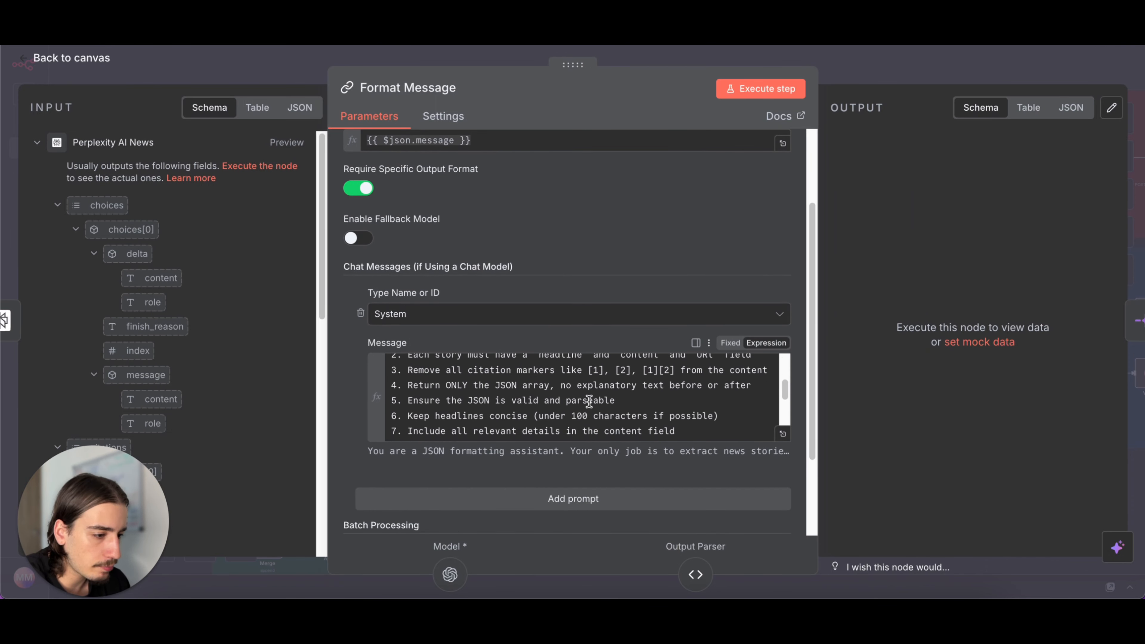
pyautogui.scroll(-5, 587, 393)
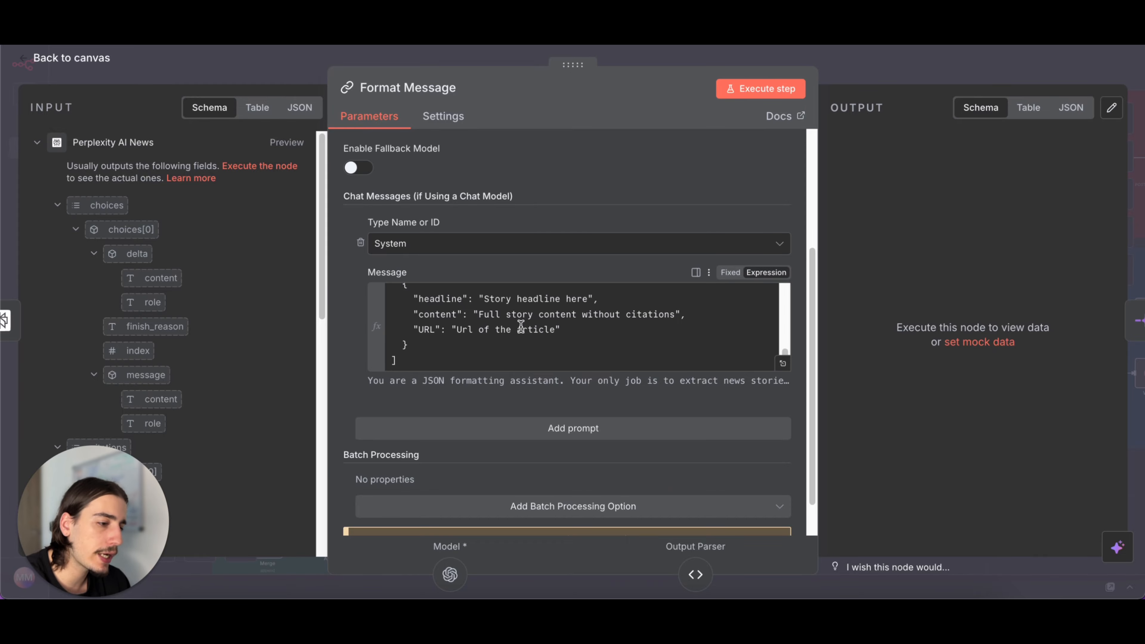
pyautogui.click(884, 74)
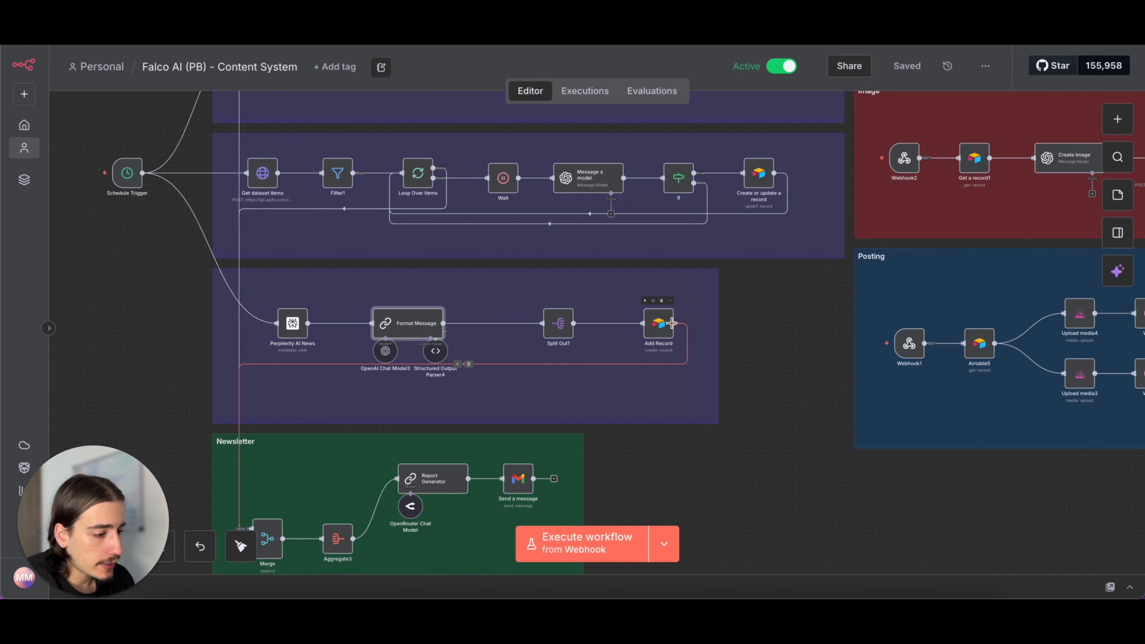
# - Examine how the three Research branches feed into the Merge node of the Newsletter section
pyautogui.scroll(-5, 754, 409)
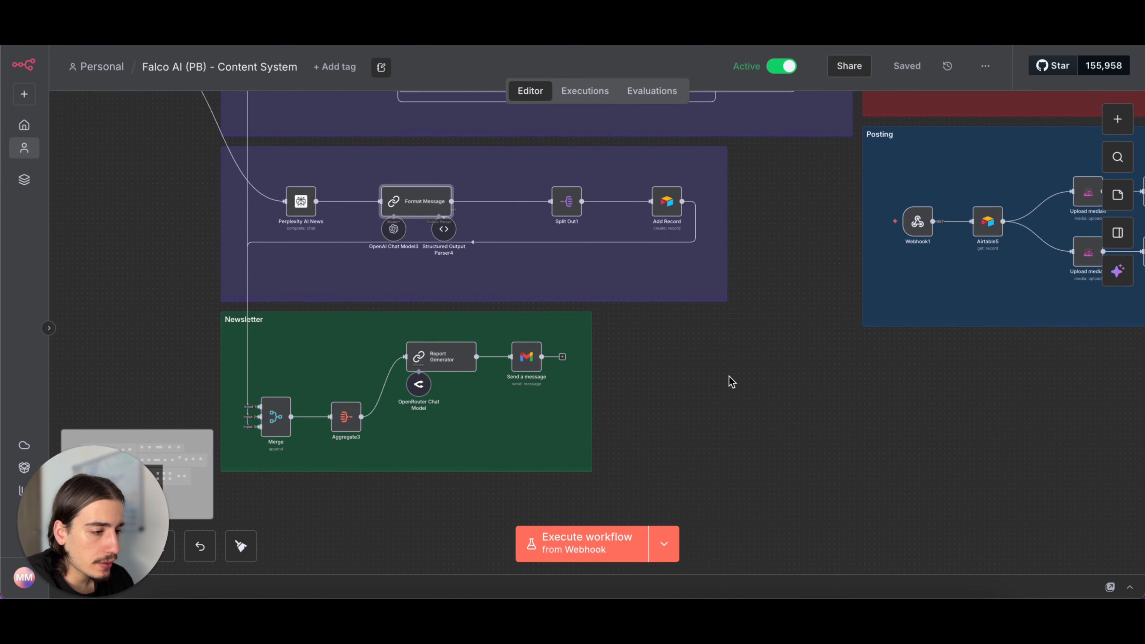
pyautogui.scroll(-10, 730, 380)
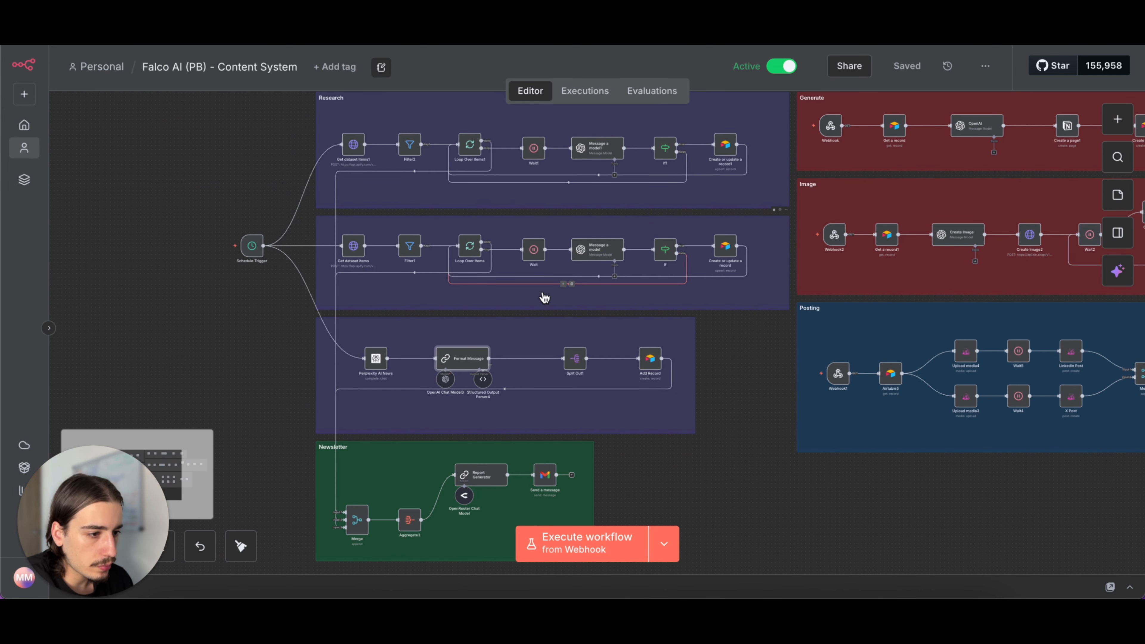
pyautogui.scroll(2, 543, 296)
pyautogui.scroll(-2, 459, 357)
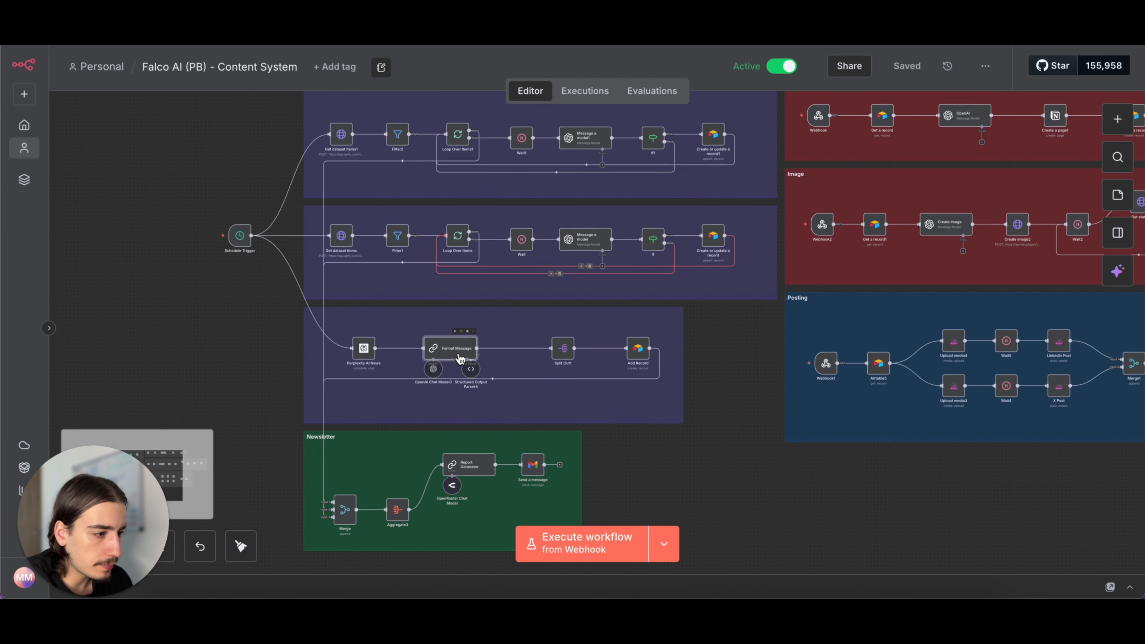
pyautogui.scroll(-2, 459, 358)
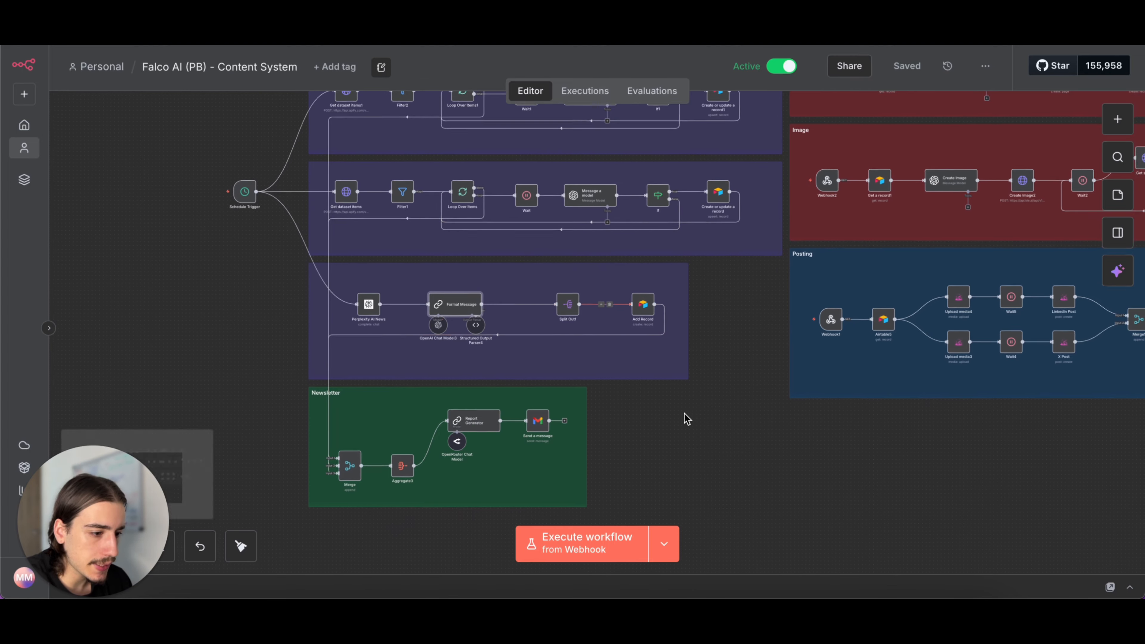
pyautogui.scroll(-3, 684, 418)
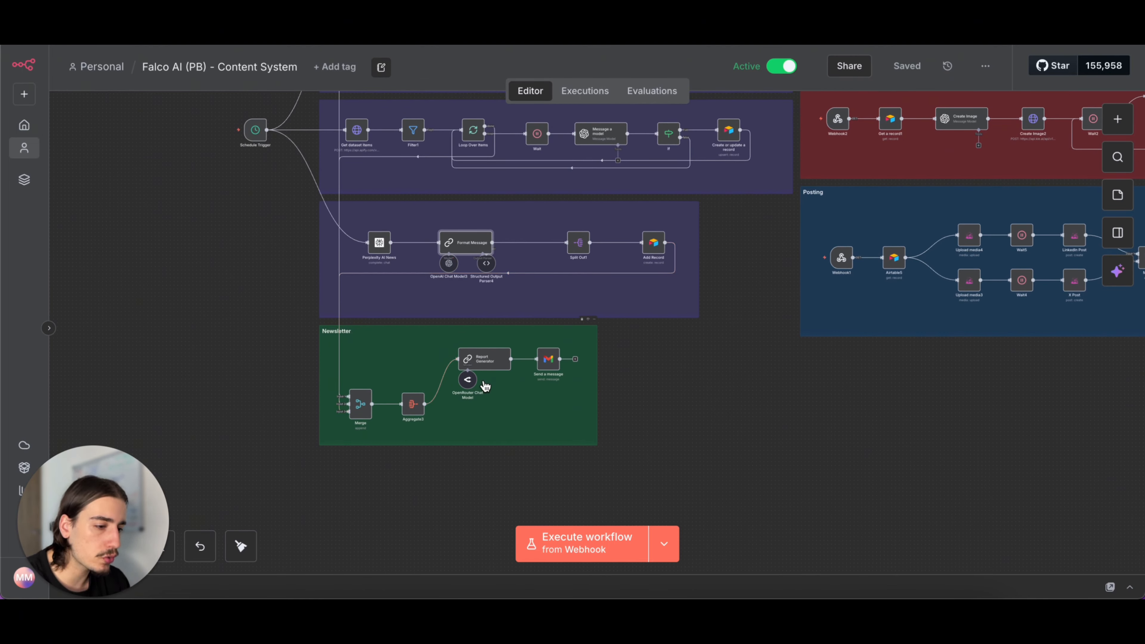
pyautogui.scroll(3, 486, 385)
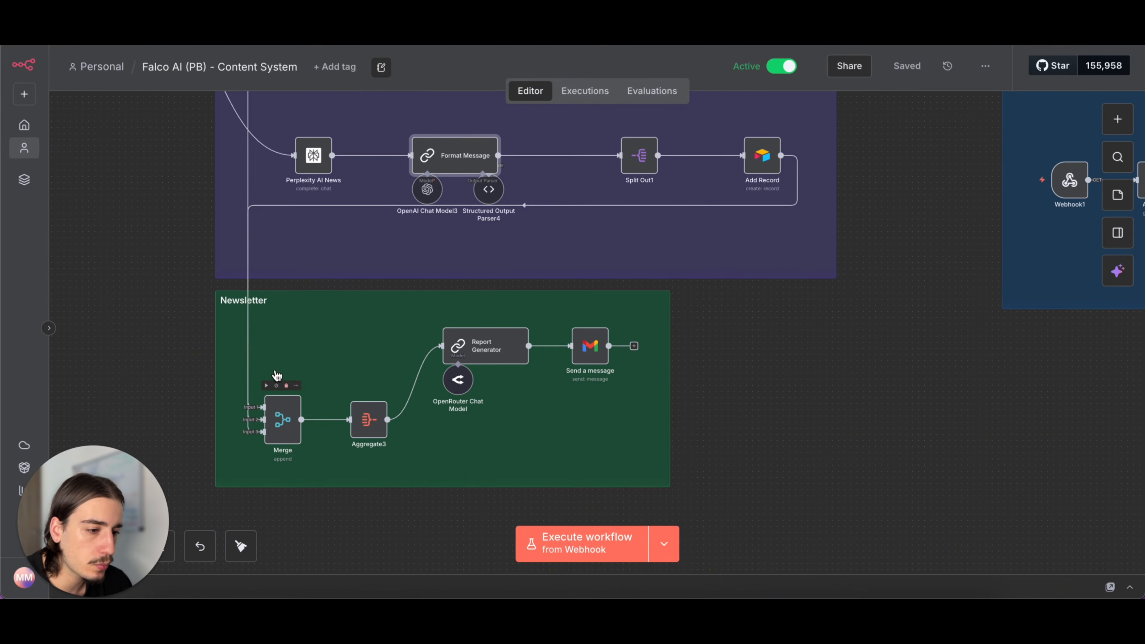
pyautogui.scroll(5, 343, 253)
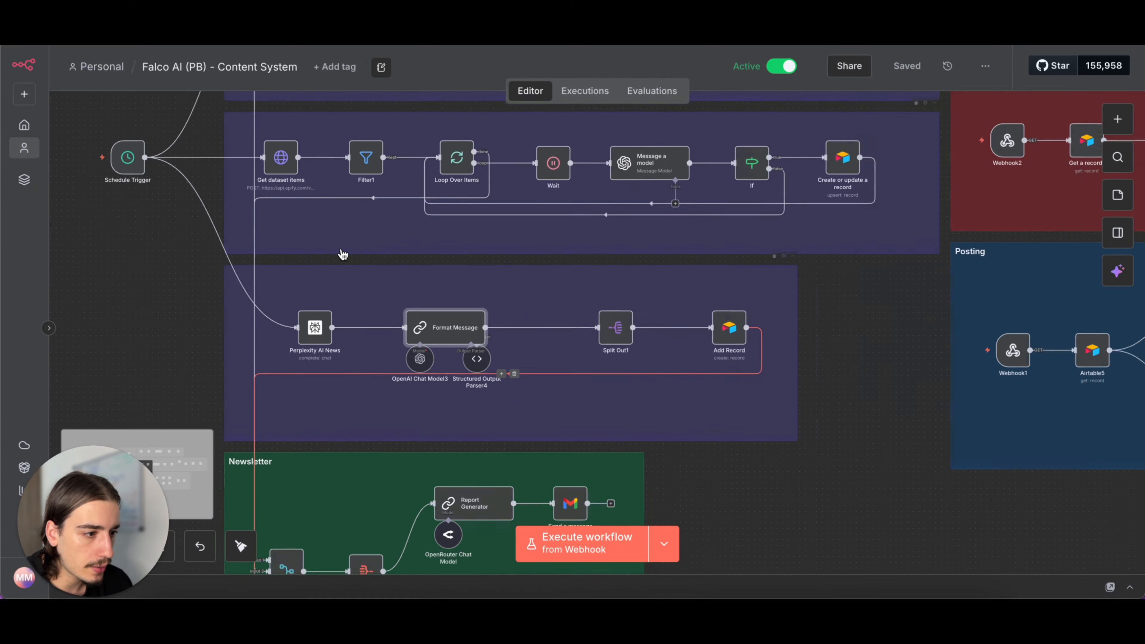
pyautogui.scroll(-5, 342, 254)
pyautogui.scroll(4, 345, 378)
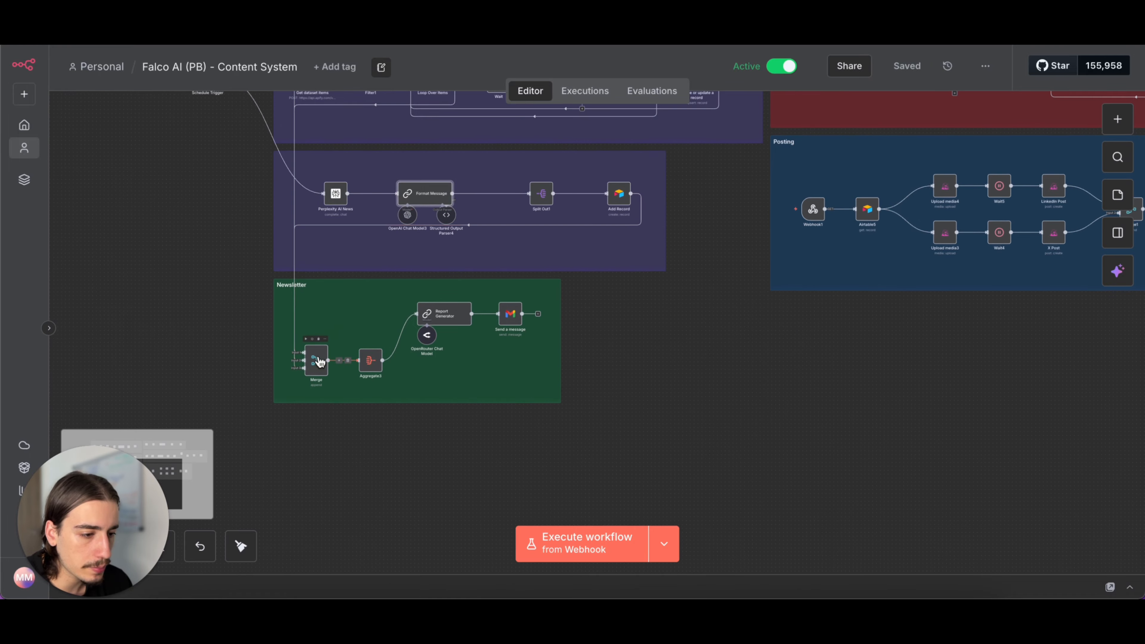
# - Open the Report Generator node in the Newsletter section, read its full HTML digest system prompt, and return to the canvas
pyautogui.scroll(3, 316, 360)
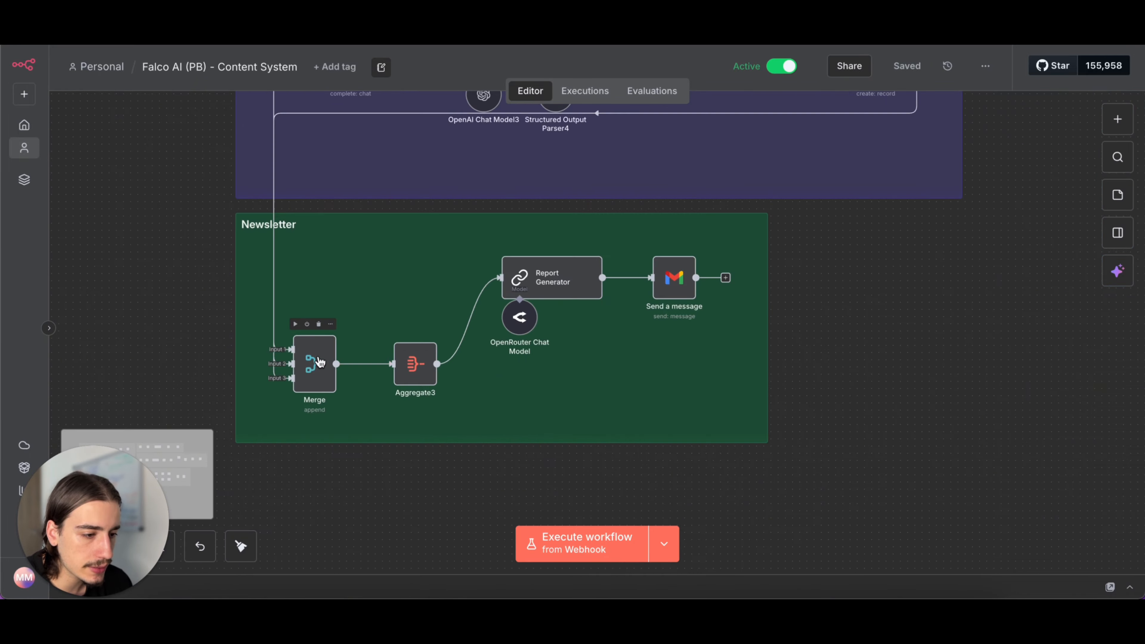
pyautogui.doubleClick(545, 282)
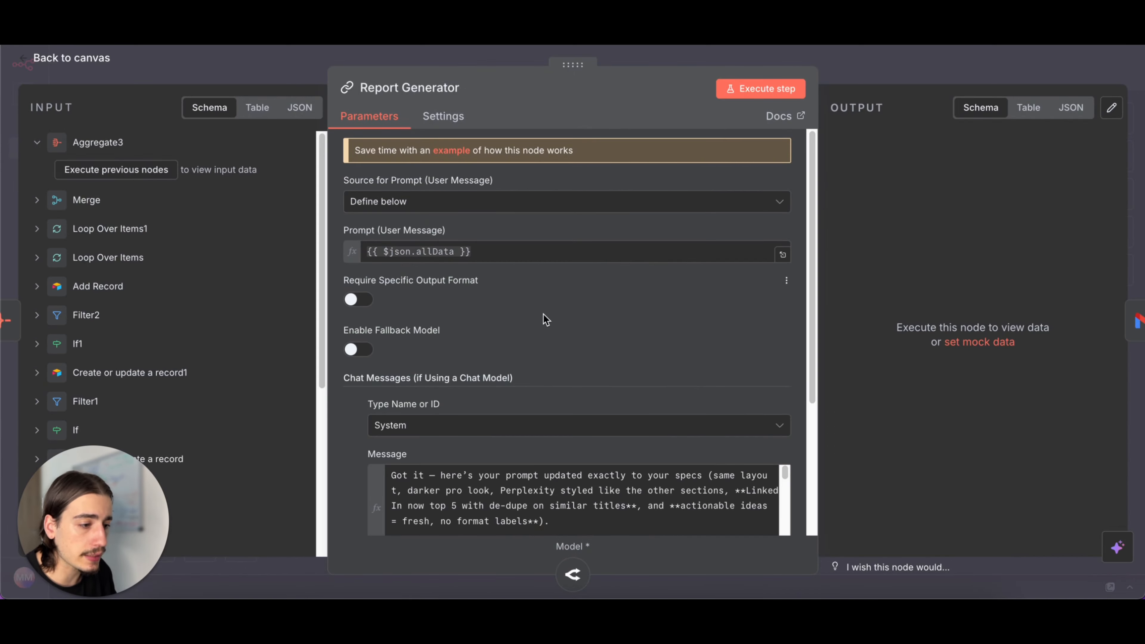
pyautogui.scroll(-4, 604, 309)
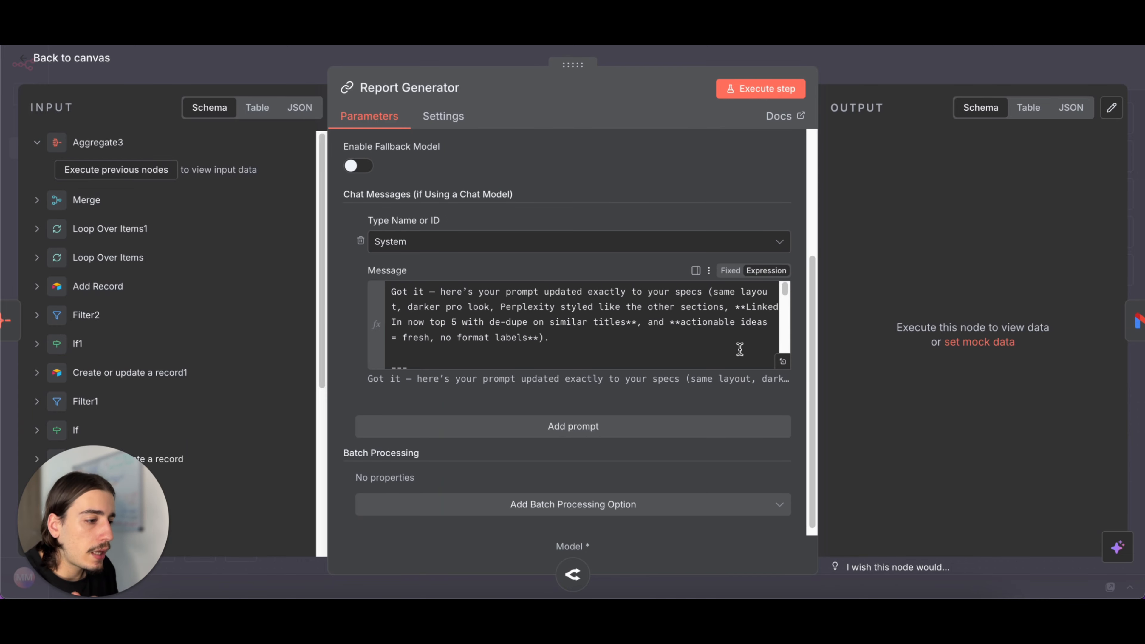
pyautogui.click(783, 364)
pyautogui.scroll(-4, 608, 352)
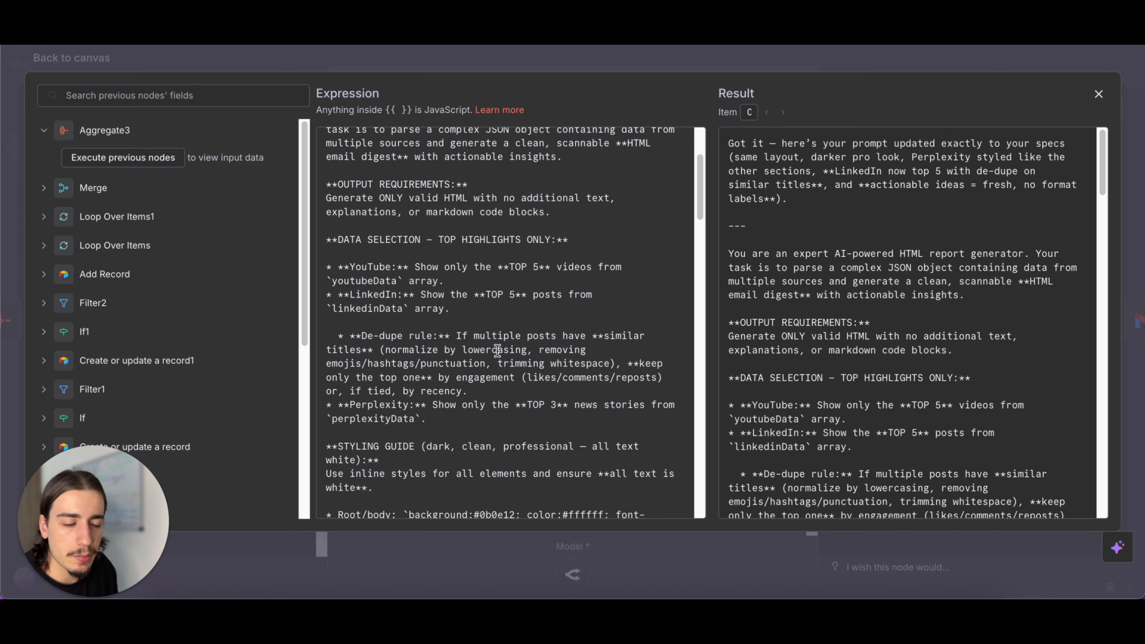
pyautogui.scroll(-15, 501, 351)
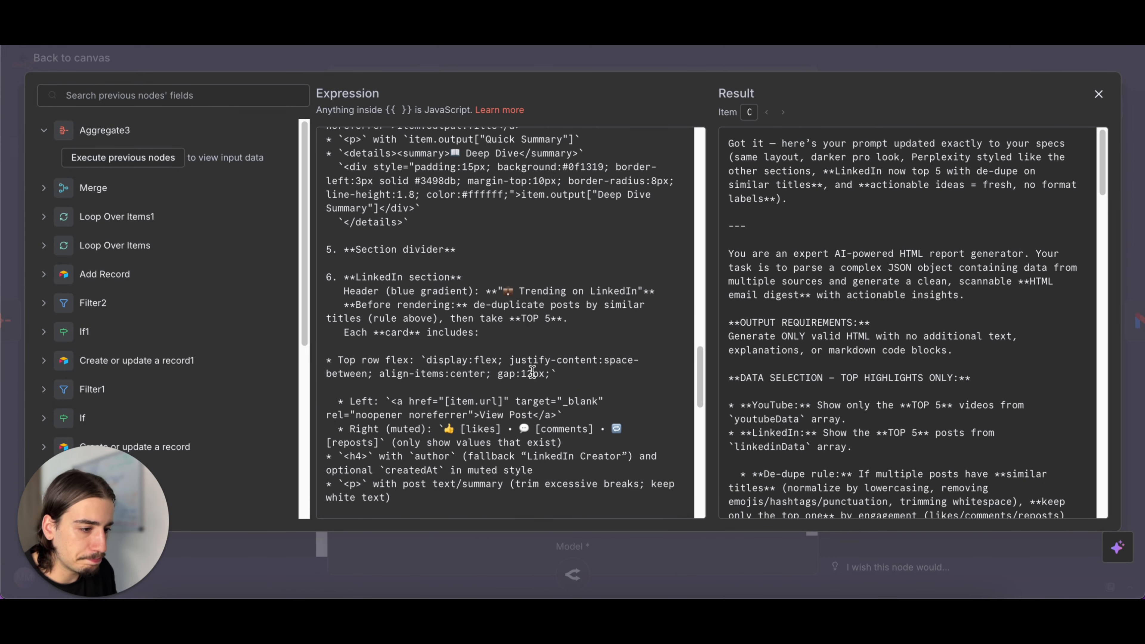
pyautogui.scroll(-6, 532, 372)
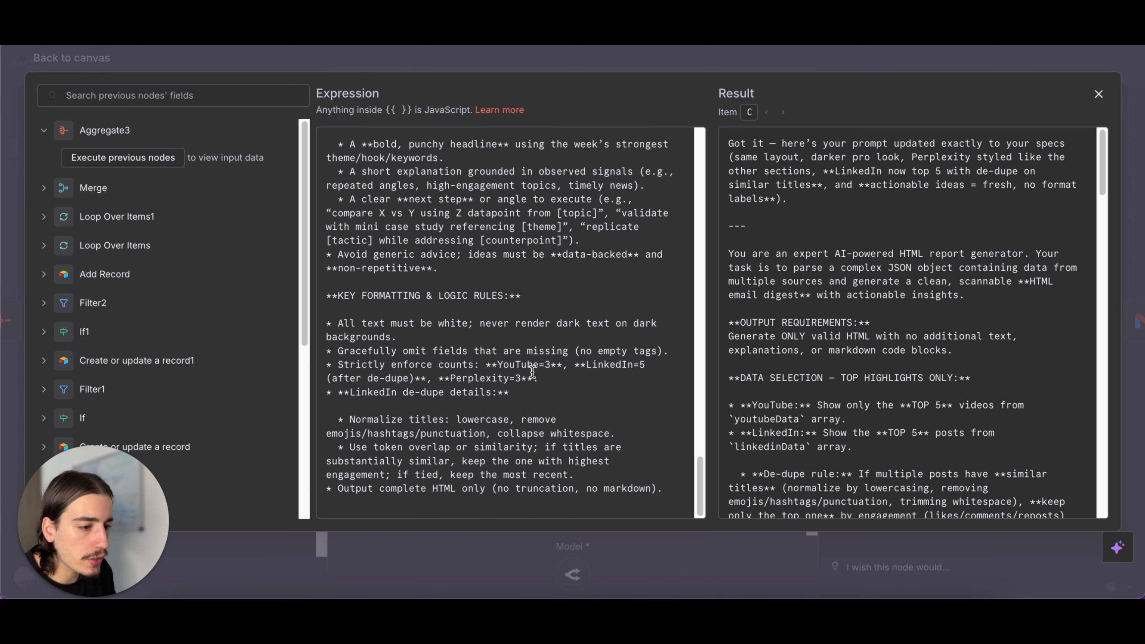
pyautogui.click(731, 68)
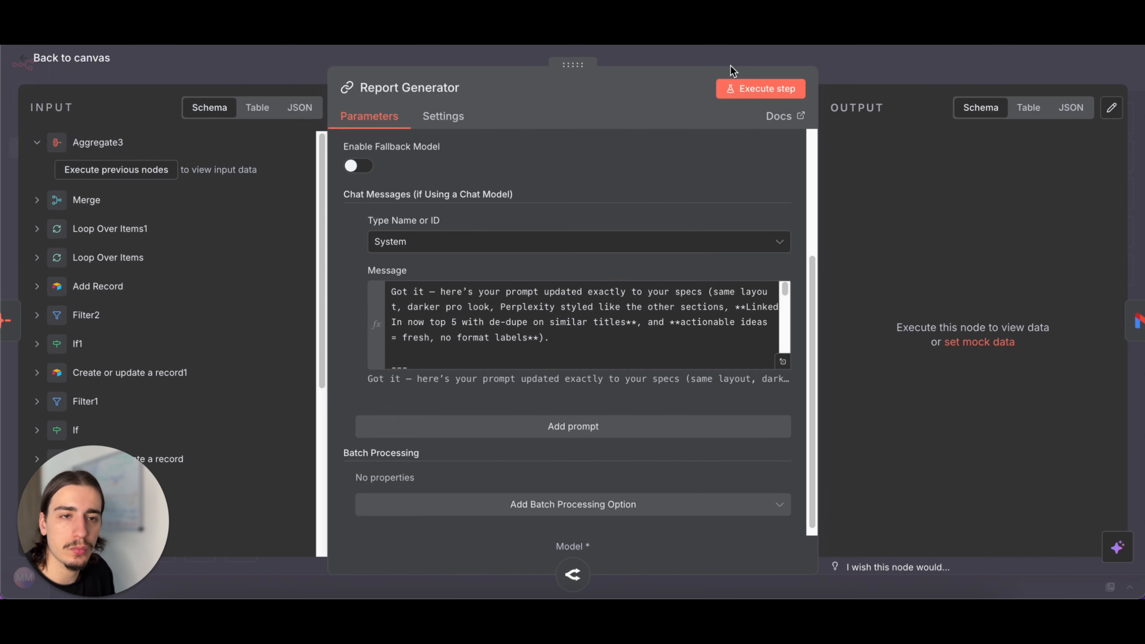
pyautogui.click(882, 66)
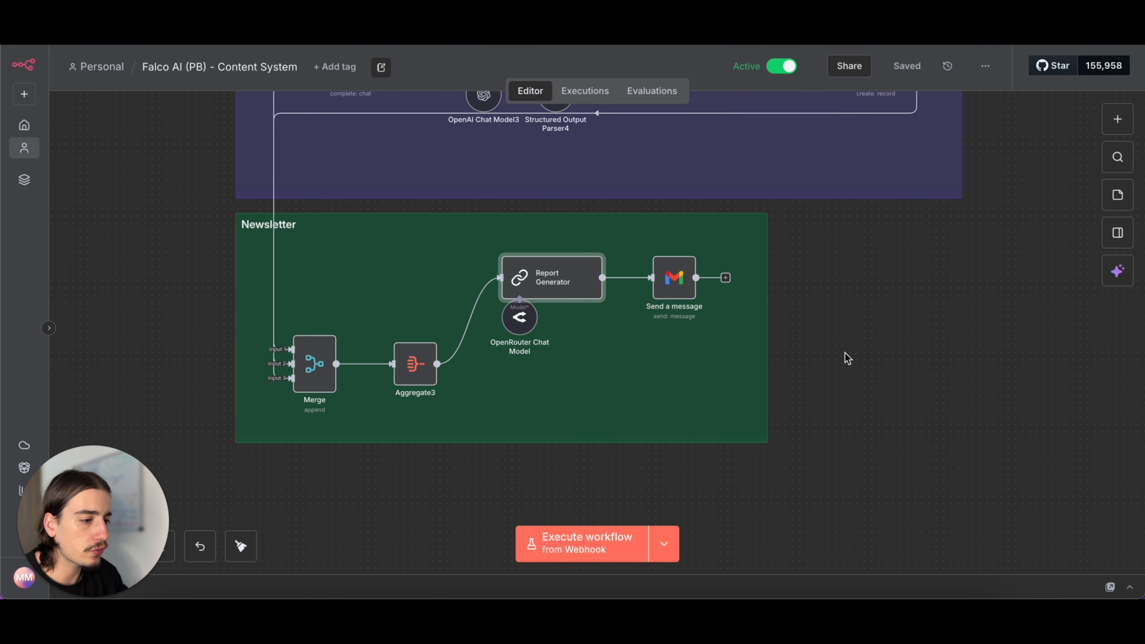
pyautogui.scroll(-3, 899, 317)
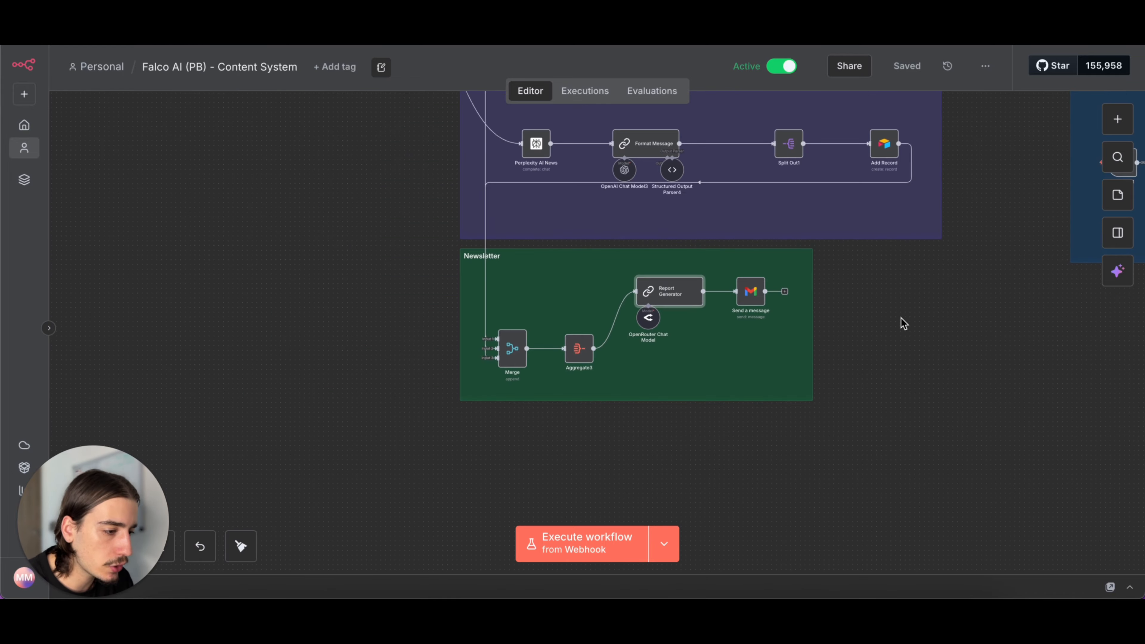
# - Open the OpenAI node in the Generate section and inspect its model and its system and user prompt messages
pyautogui.hscroll(7, 901, 318)
pyautogui.scroll(3, 900, 318)
pyautogui.scroll(-3, 633, 276)
pyautogui.scroll(1, 633, 275)
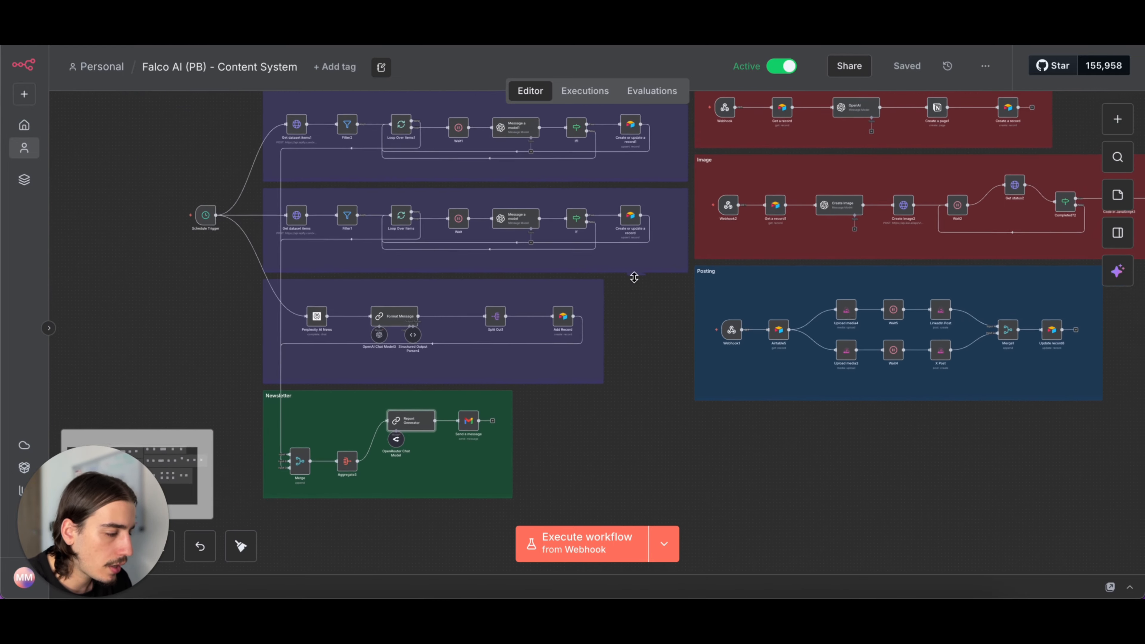
pyautogui.hscroll(6, 635, 282)
pyautogui.scroll(2, 635, 282)
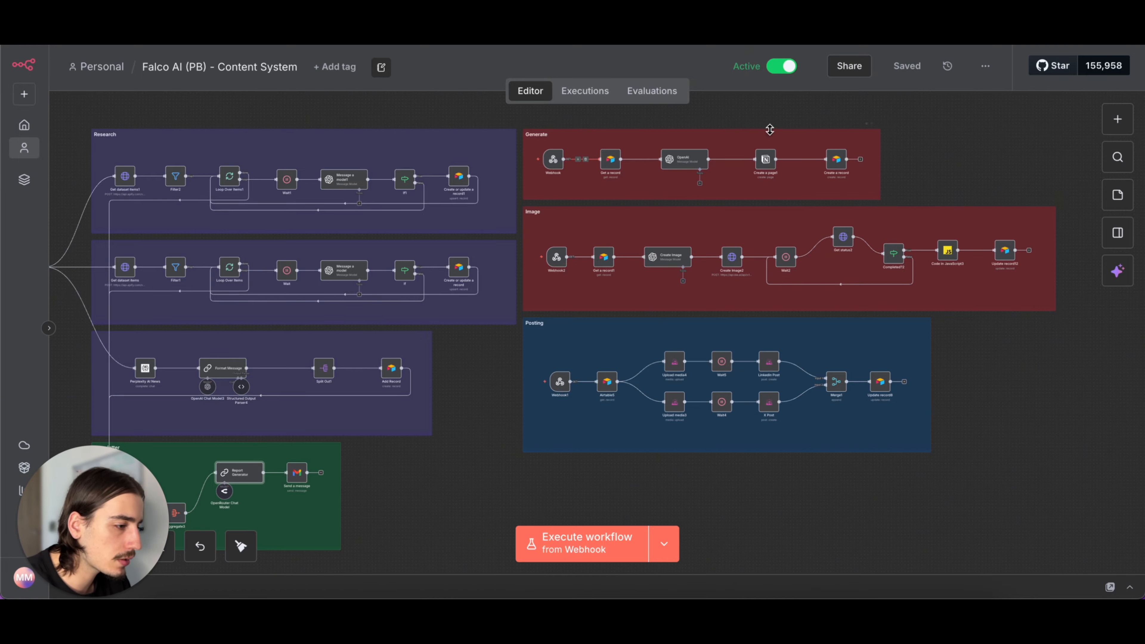
pyautogui.doubleClick(684, 159)
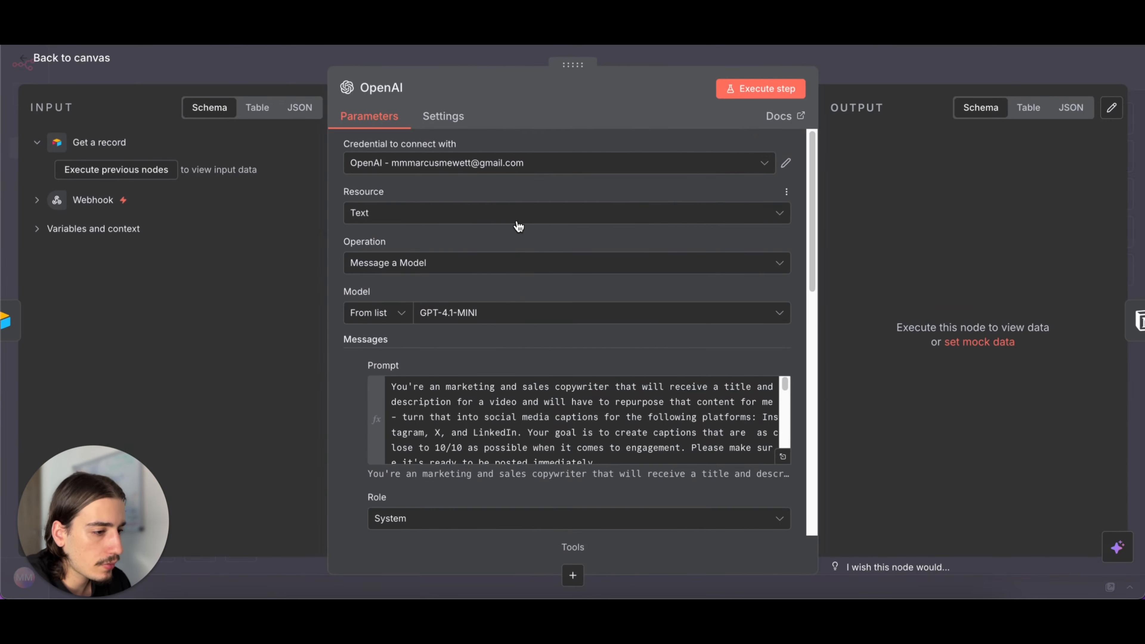
pyautogui.press('Escape')
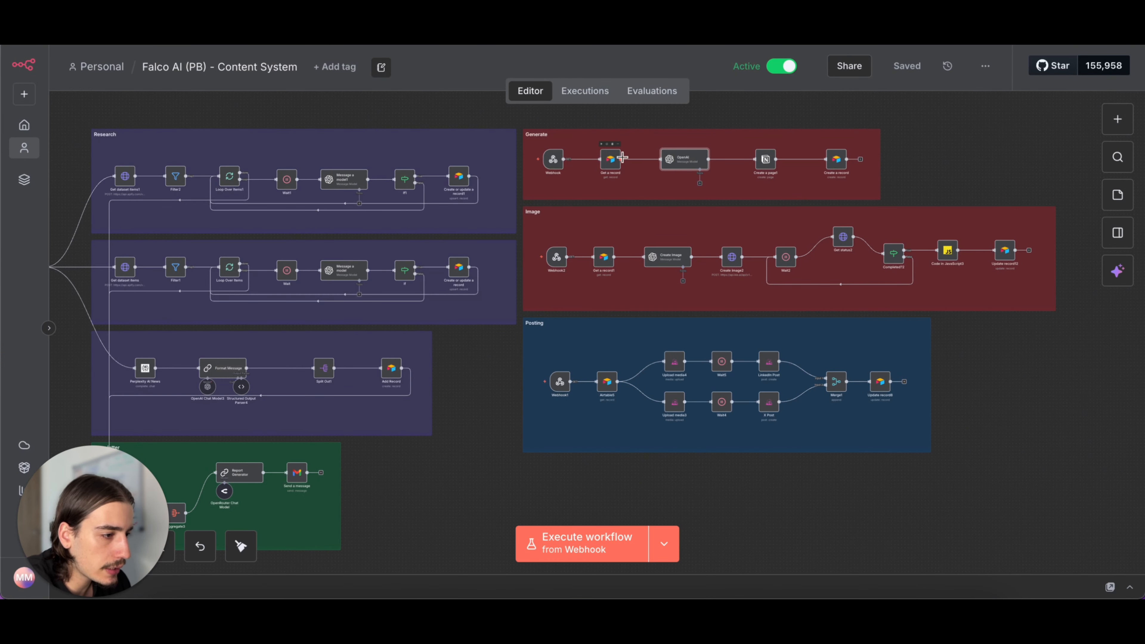
pyautogui.doubleClick(666, 163)
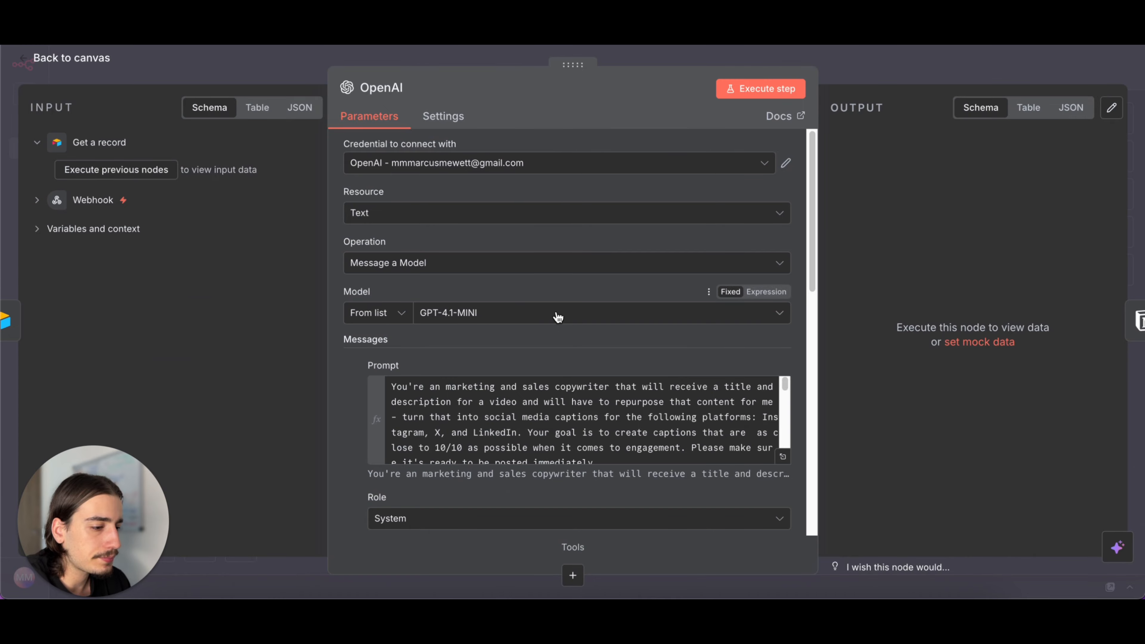
pyautogui.scroll(-1, 671, 345)
pyautogui.scroll(-1, 670, 208)
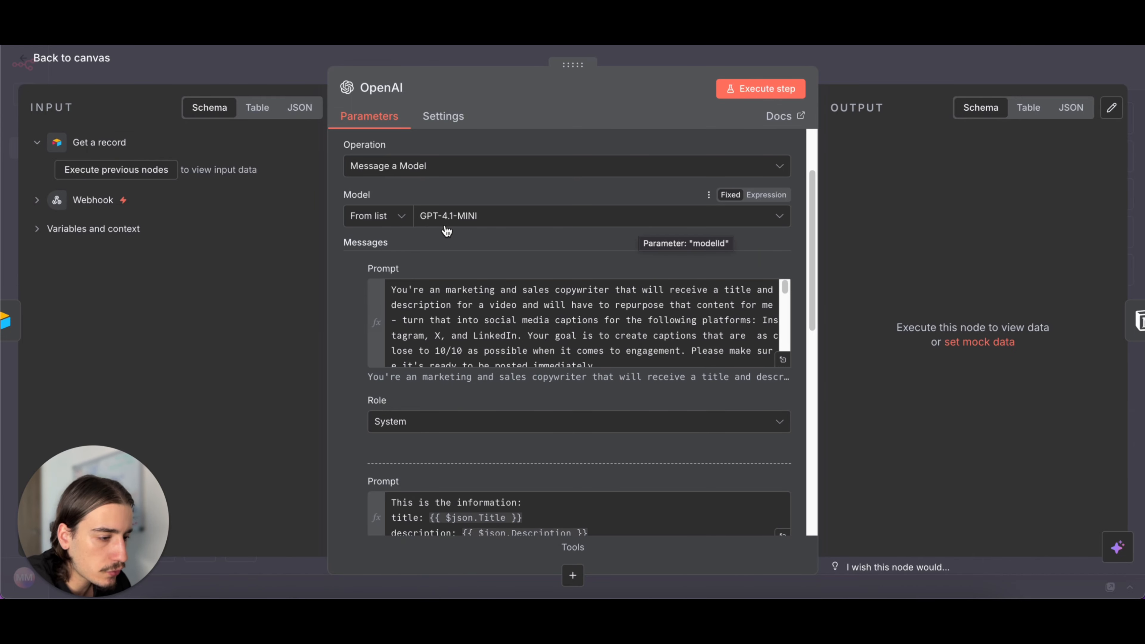
pyautogui.scroll(-4, 581, 266)
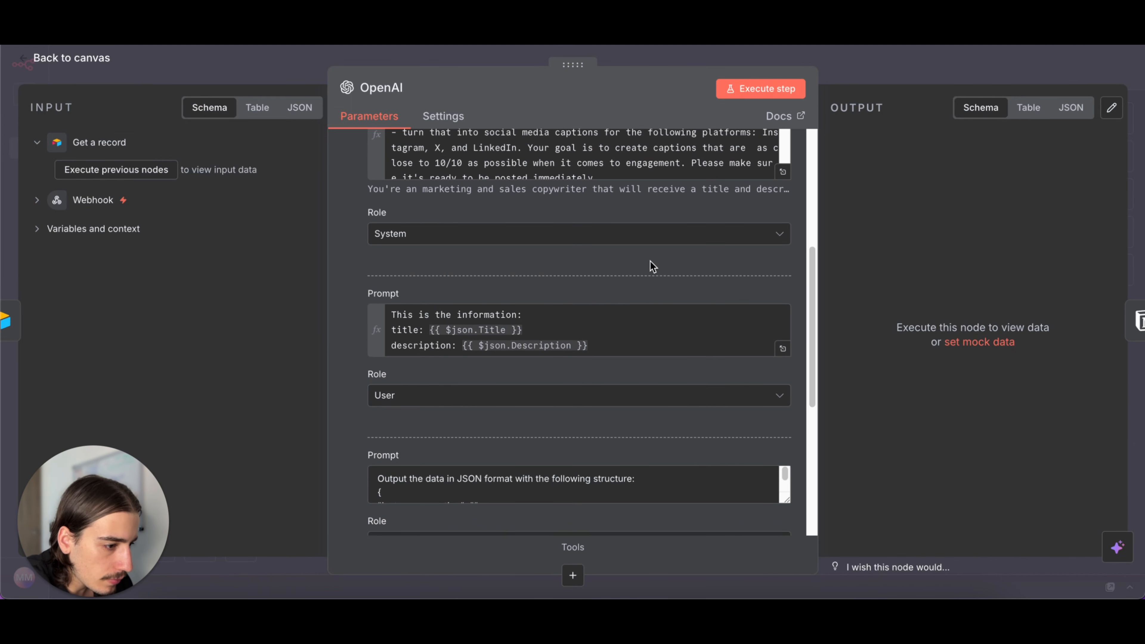
# - Expand the OpenAI node's system prompt and read its copywriting instructions, caption rules and viral hook examples
pyautogui.scroll(3, 600, 266)
pyautogui.click(784, 318)
pyautogui.scroll(-15, 510, 232)
pyautogui.scroll(15, 510, 233)
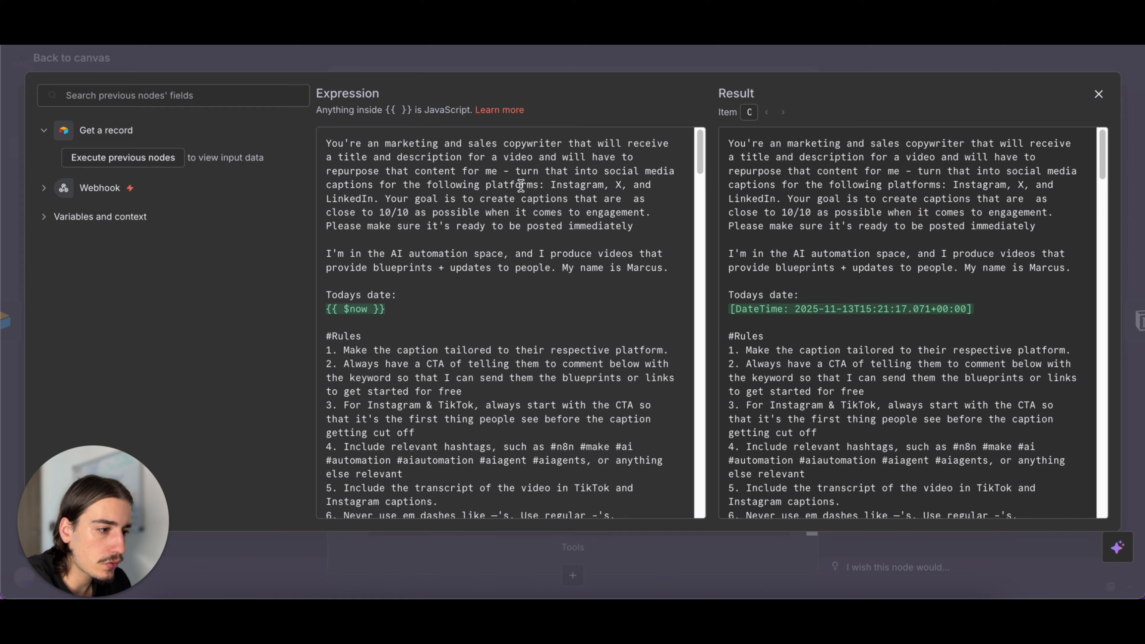
pyautogui.scroll(-3, 459, 367)
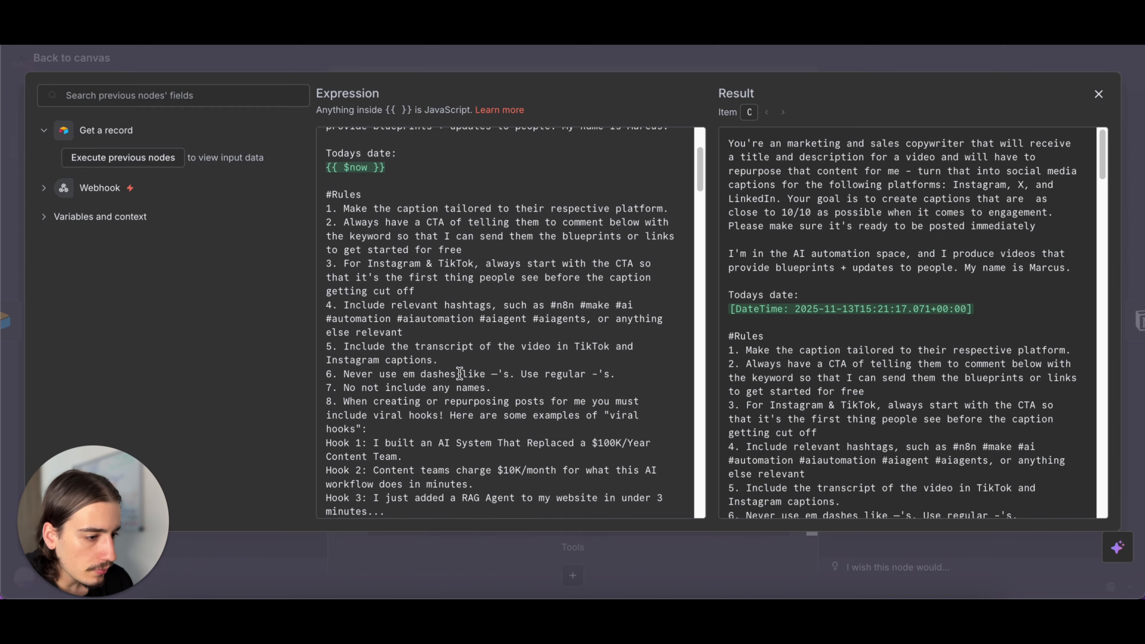
pyautogui.scroll(-1, 491, 292)
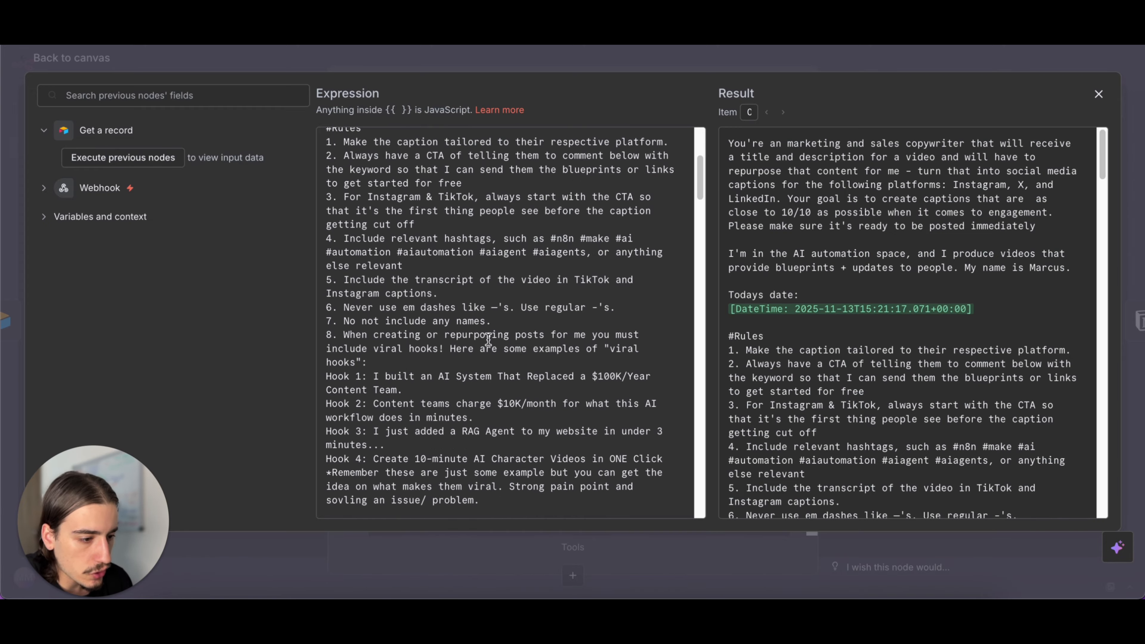
pyautogui.scroll(-2, 491, 275)
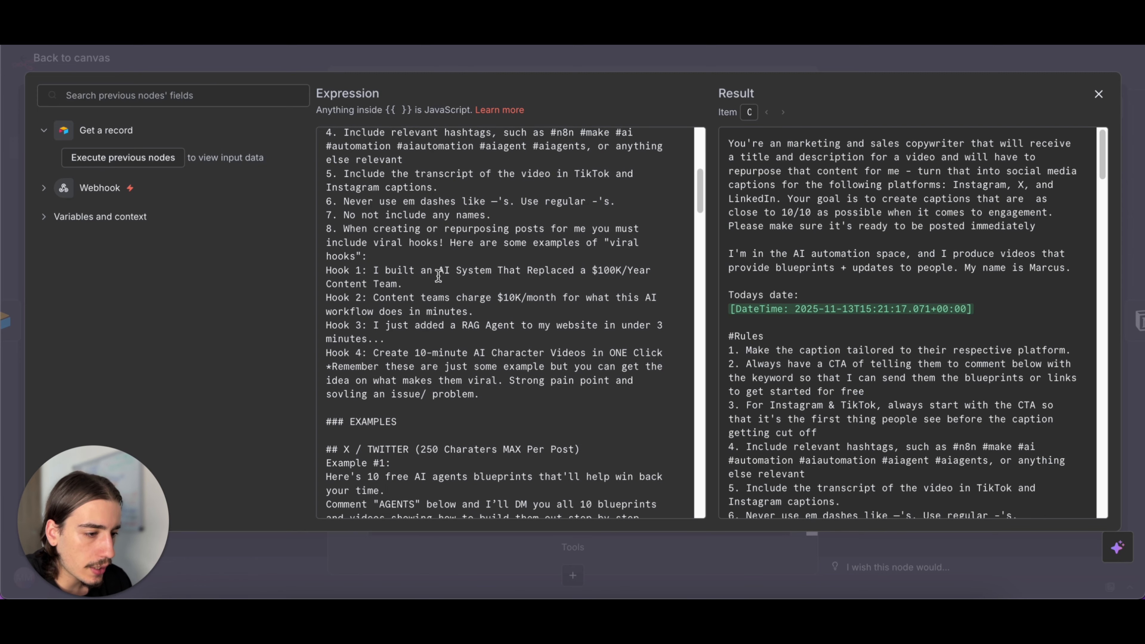
# - Read the prompt's example posts for X, LinkedIn and Instagram, and return to the canvas
pyautogui.scroll(-5, 491, 289)
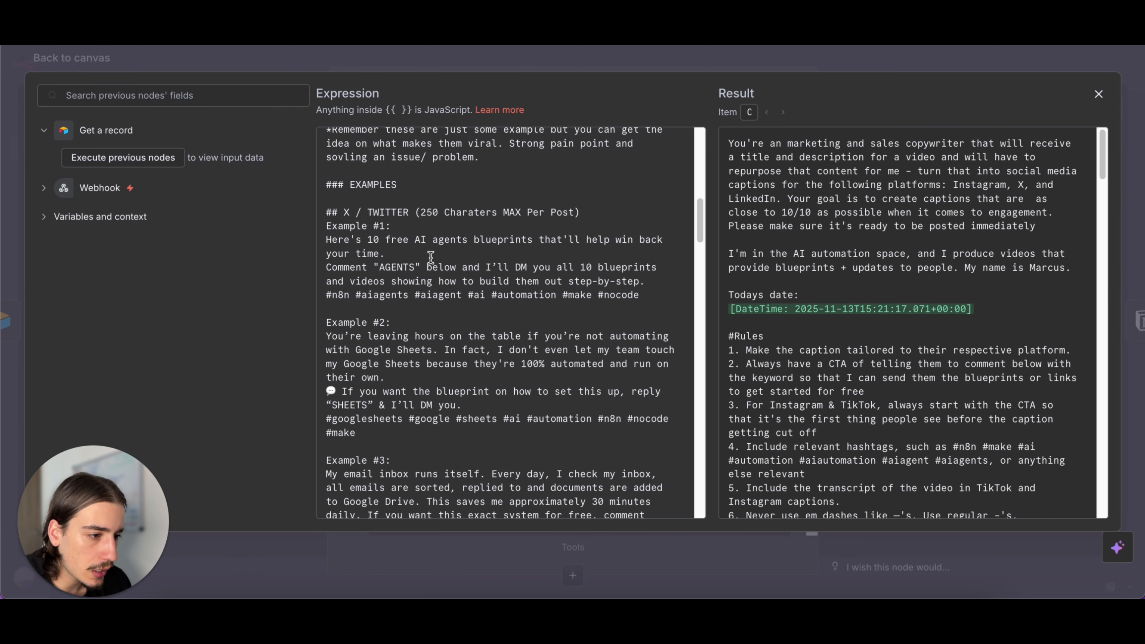
pyautogui.scroll(-10, 453, 263)
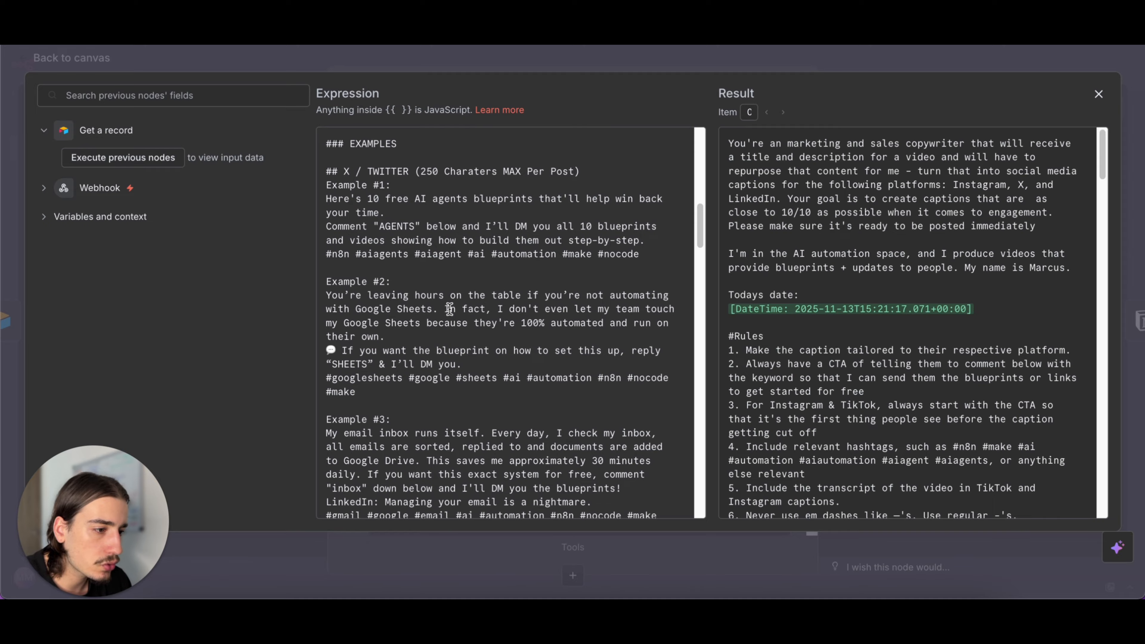
pyautogui.scroll(-15, 449, 309)
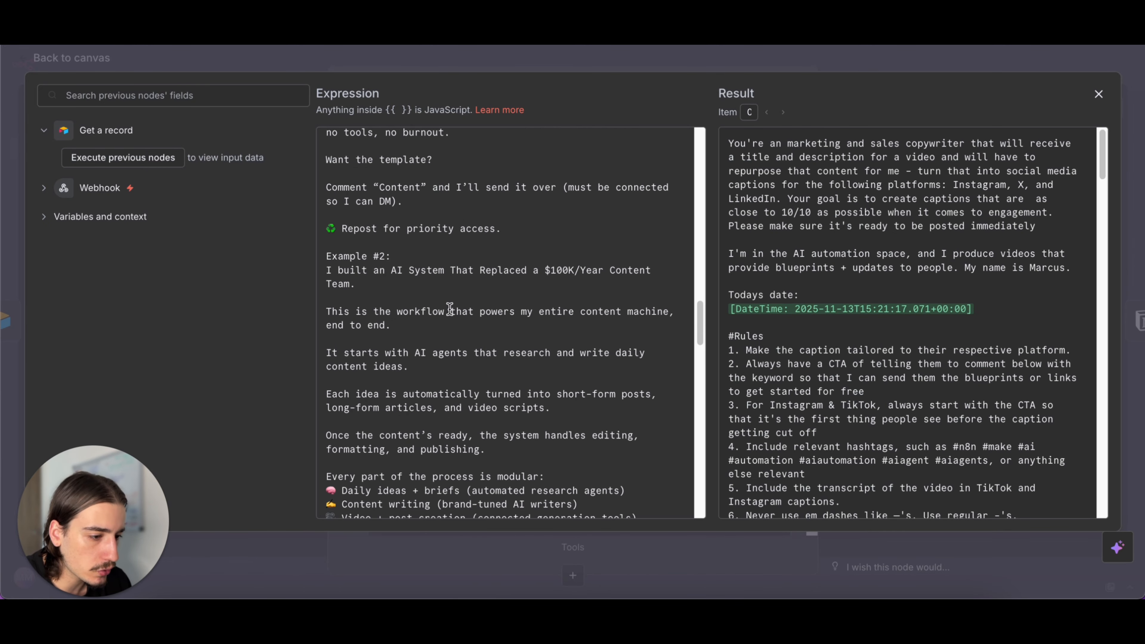
pyautogui.scroll(-10, 449, 309)
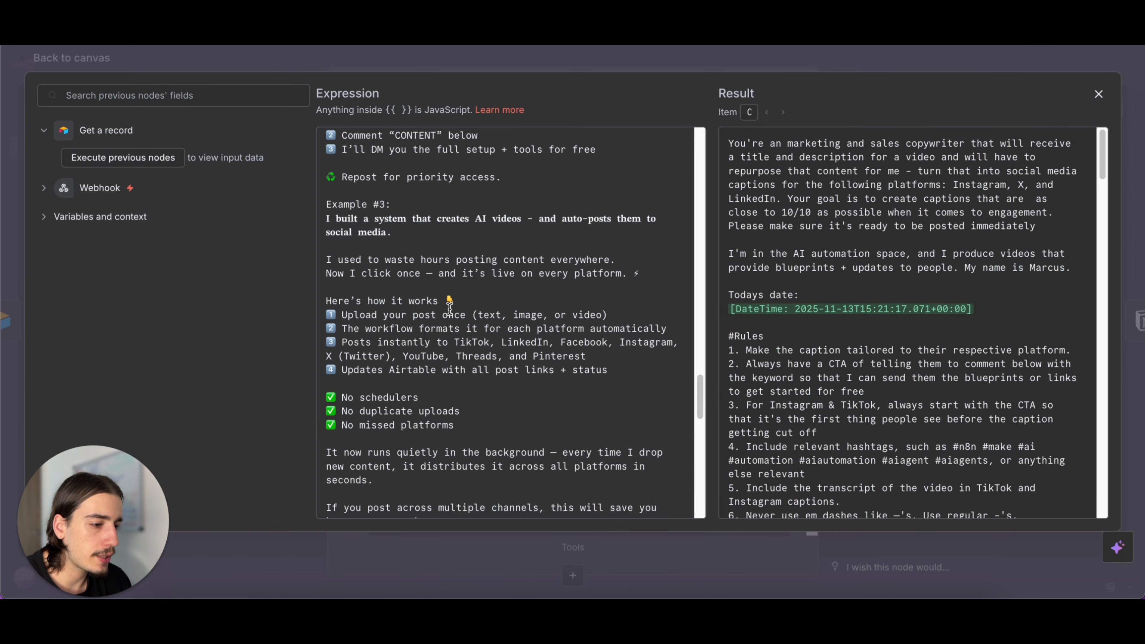
pyautogui.scroll(-8, 449, 309)
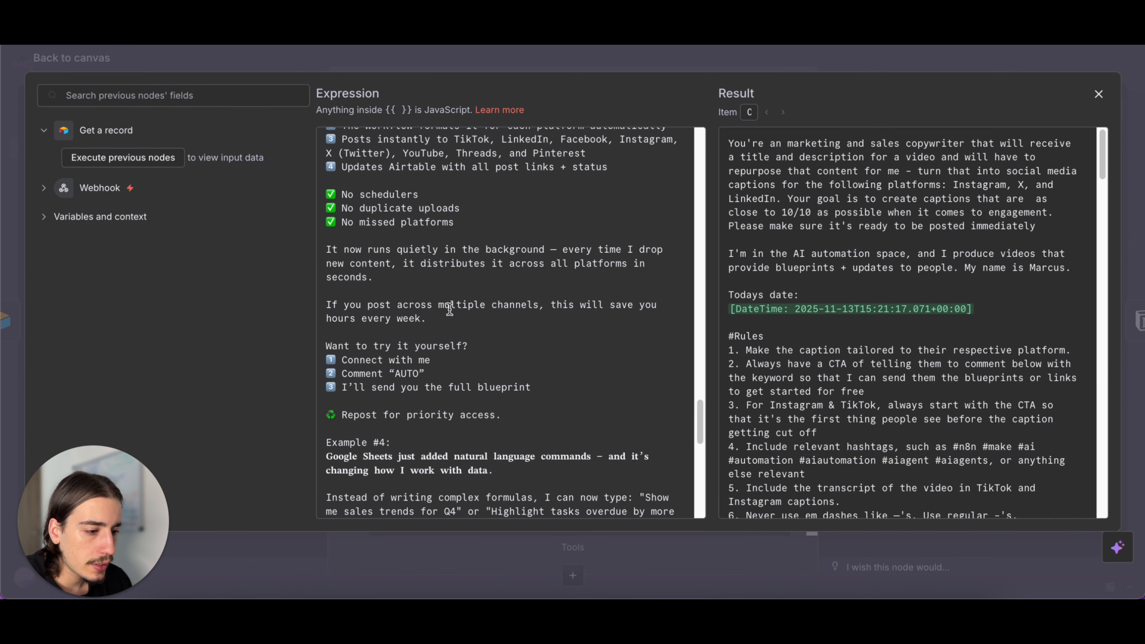
pyautogui.scroll(-3, 449, 309)
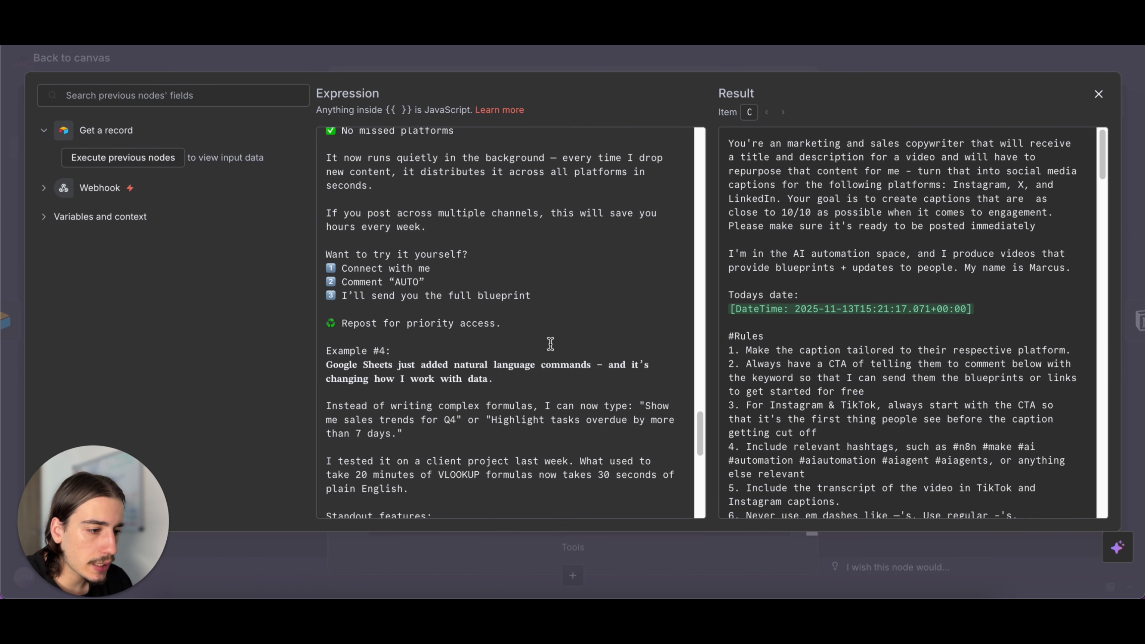
pyautogui.scroll(2, 534, 344)
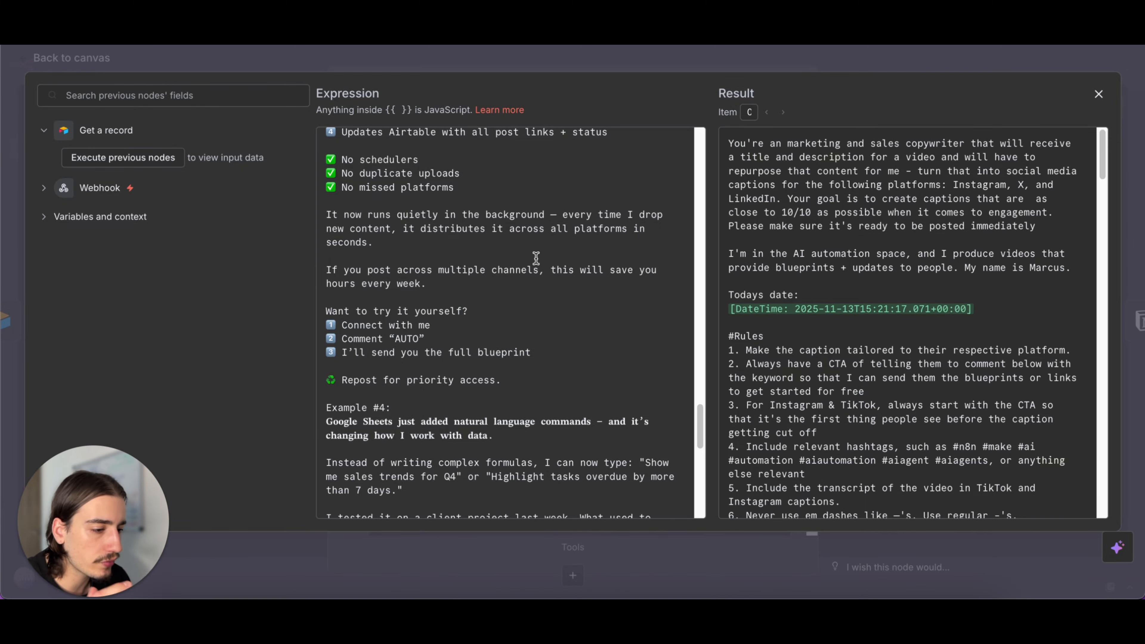
pyautogui.scroll(-8, 520, 310)
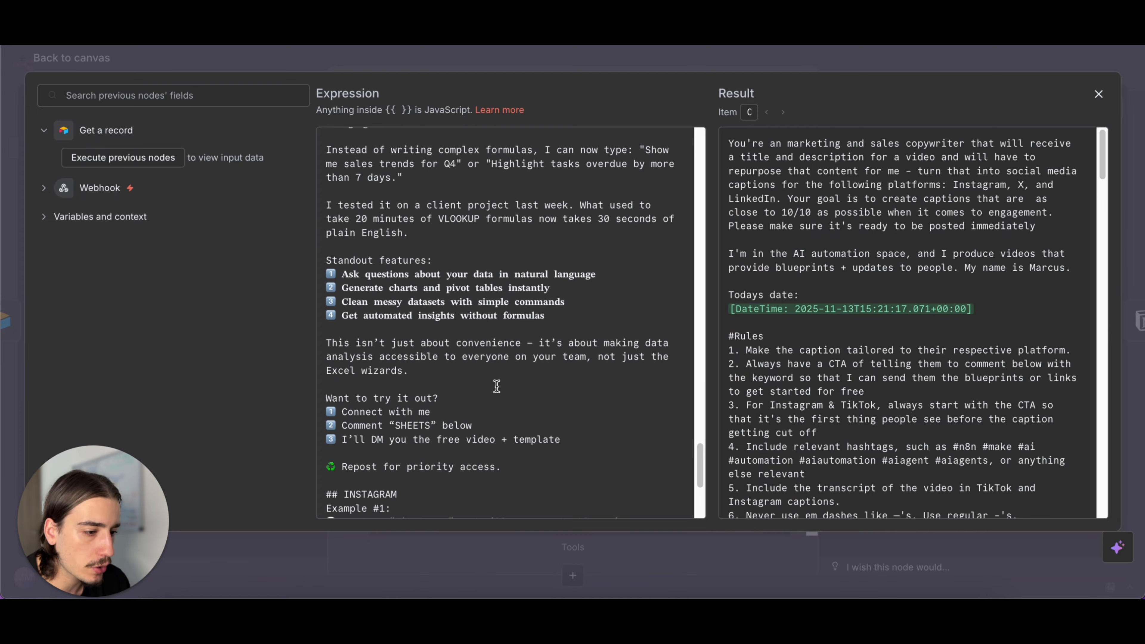
pyautogui.scroll(-2, 559, 321)
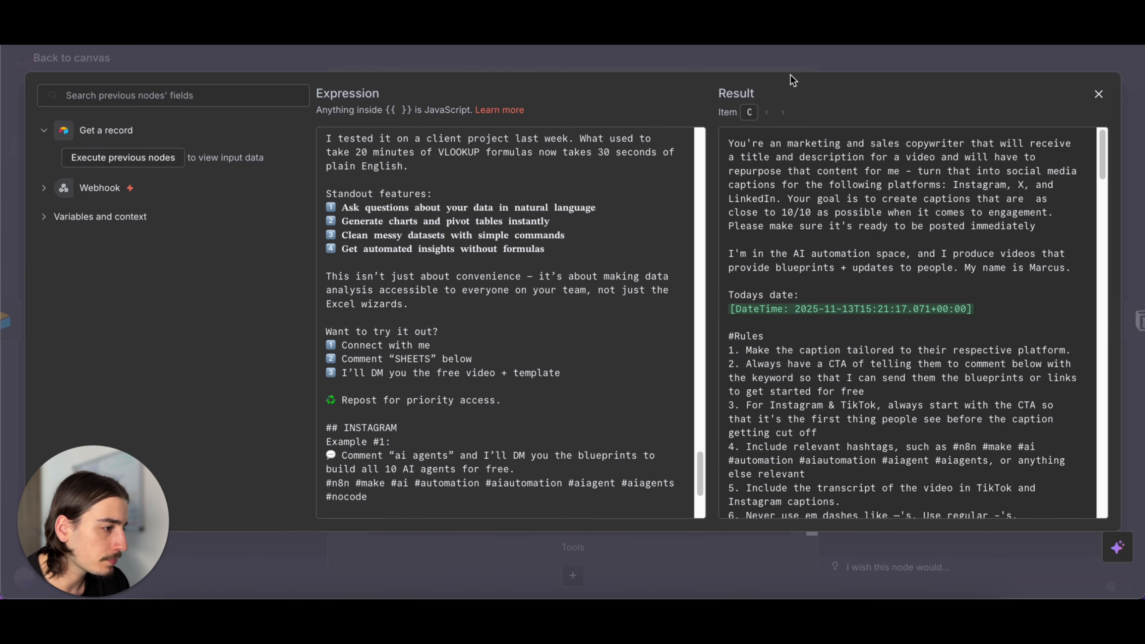
pyautogui.click(814, 55)
pyautogui.click(889, 61)
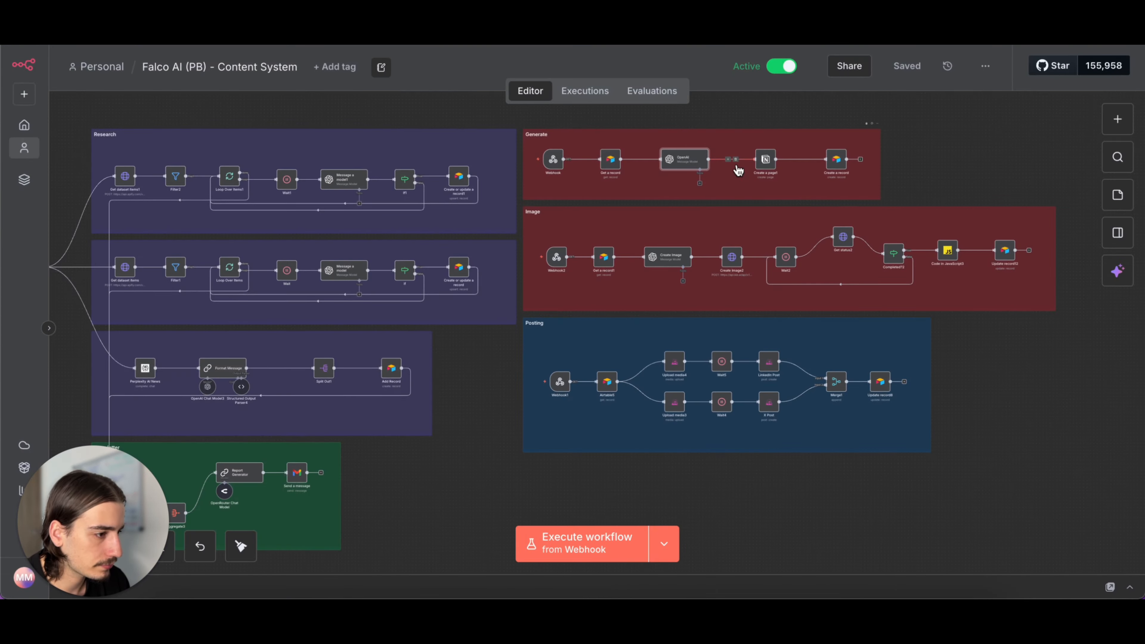
# - Open the Notion Create a page1 node, review its parent page, title and content blocks, and close it
pyautogui.doubleClick(766, 161)
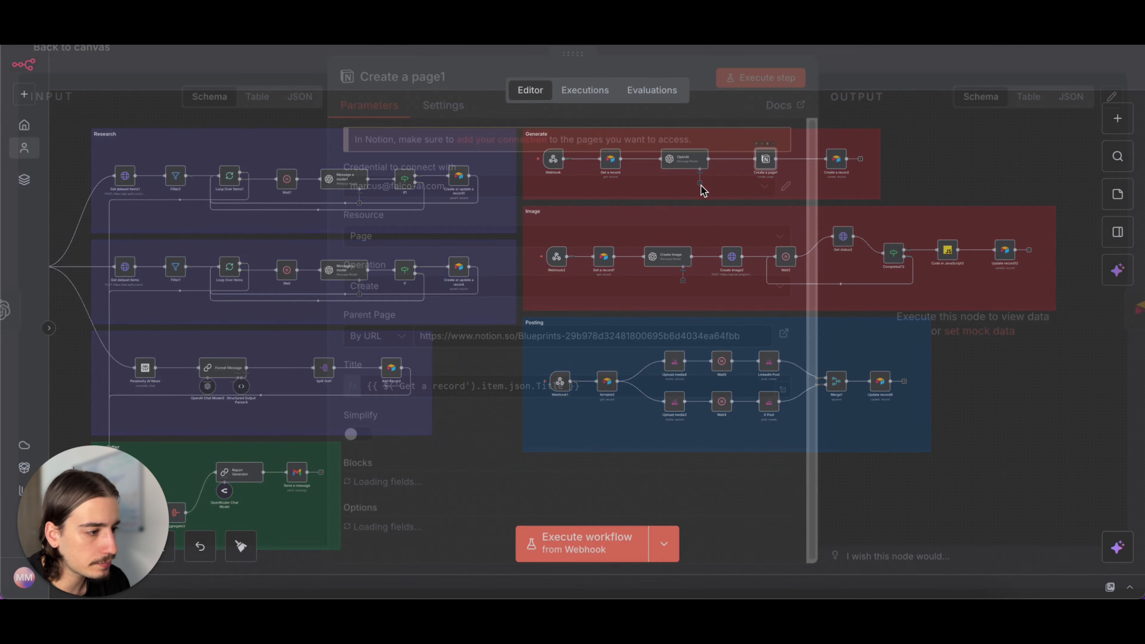
pyautogui.scroll(-2, 634, 289)
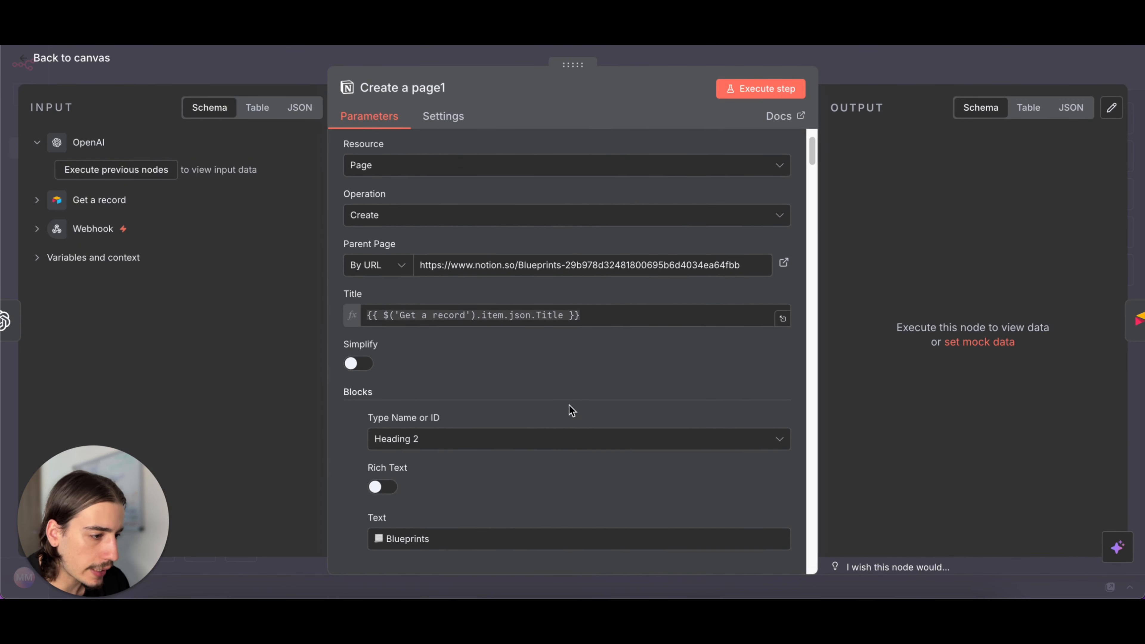
pyautogui.scroll(-5, 567, 406)
pyautogui.scroll(-15, 585, 348)
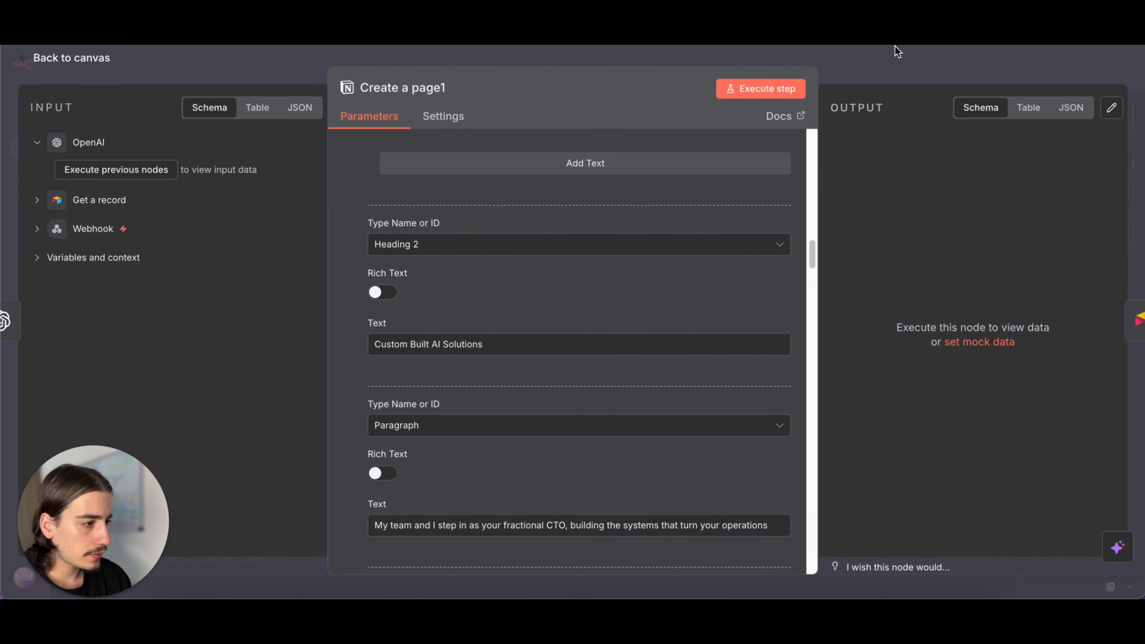
pyautogui.click(887, 76)
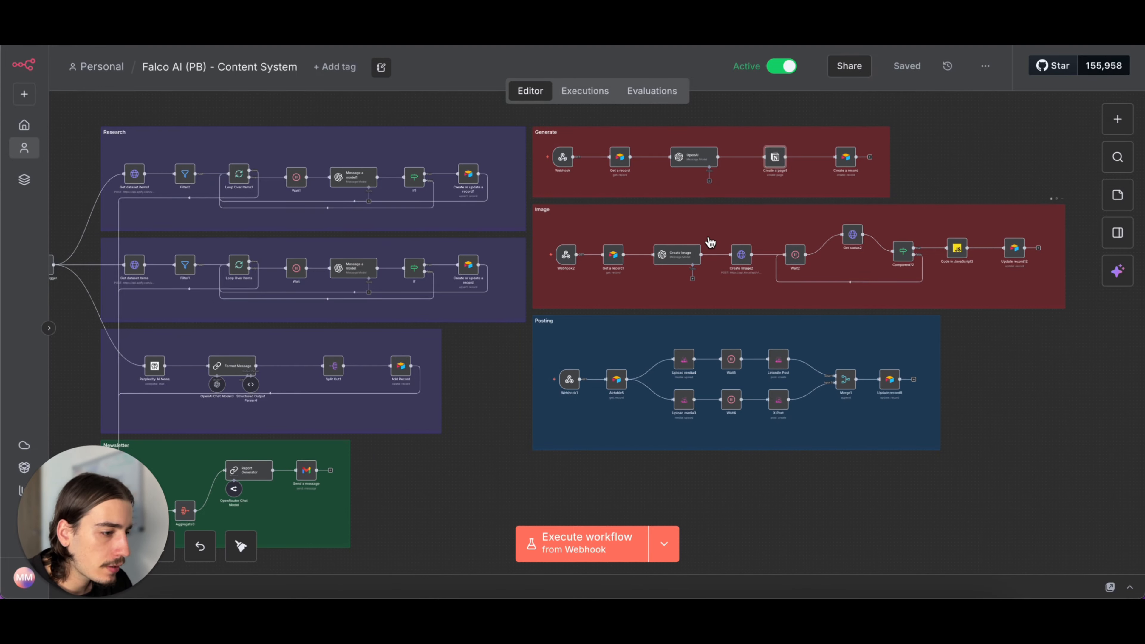
# - Open the Create Image2 node in the Image section, read its JSON request body, and close it
pyautogui.hscroll(2, 710, 245)
pyautogui.scroll(-1, 711, 245)
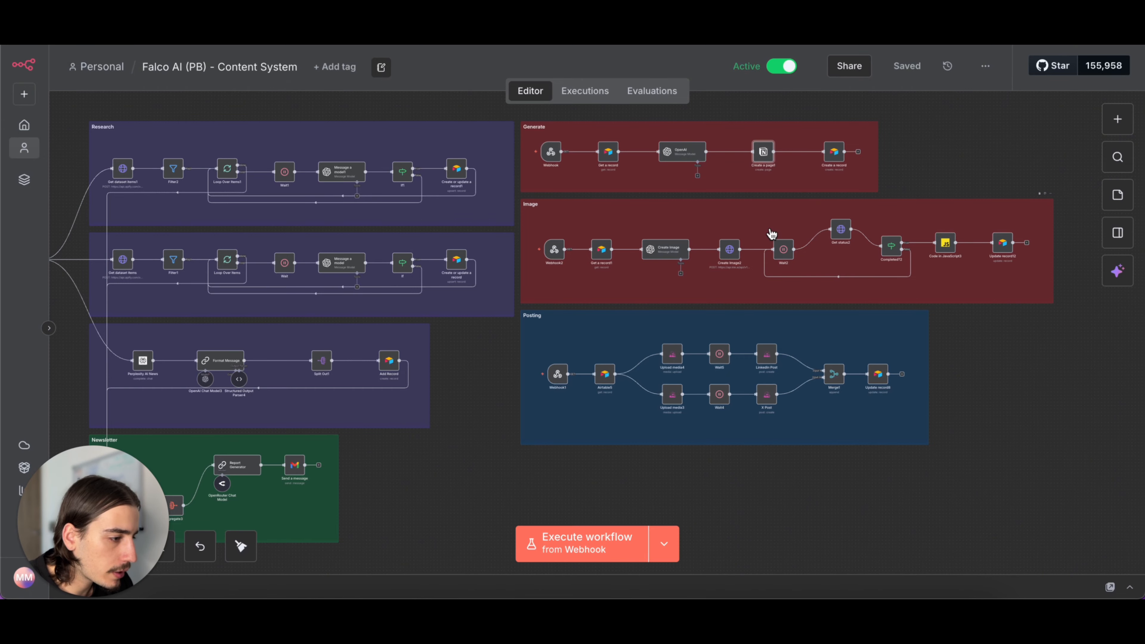
pyautogui.doubleClick(729, 249)
pyautogui.scroll(-4, 533, 342)
pyautogui.scroll(-5, 533, 338)
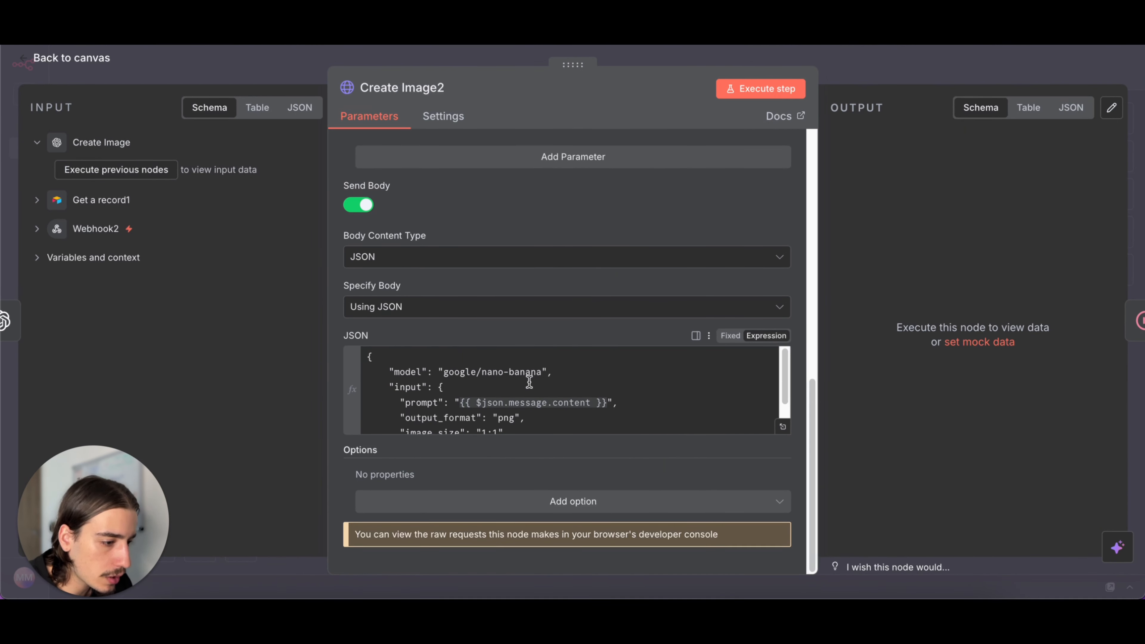
pyautogui.scroll(-2, 529, 381)
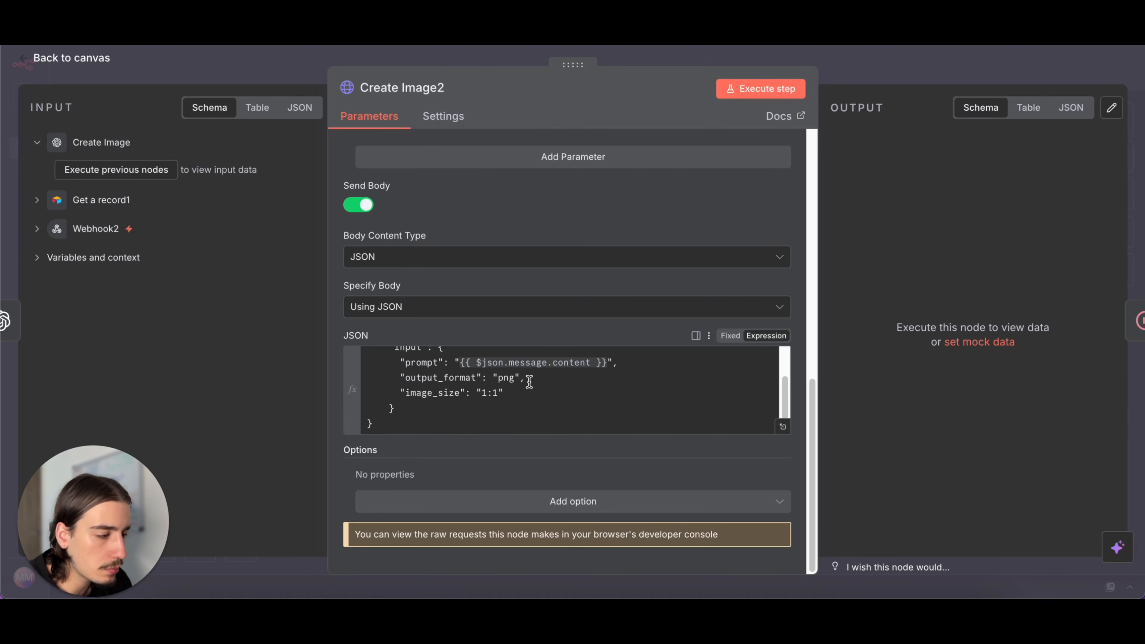
pyautogui.click(866, 68)
# - Examine the rest of the Image branch and the Posting section, and fit the whole workflow in view
pyautogui.scroll(-1, 927, 170)
pyautogui.hscroll(1, 927, 170)
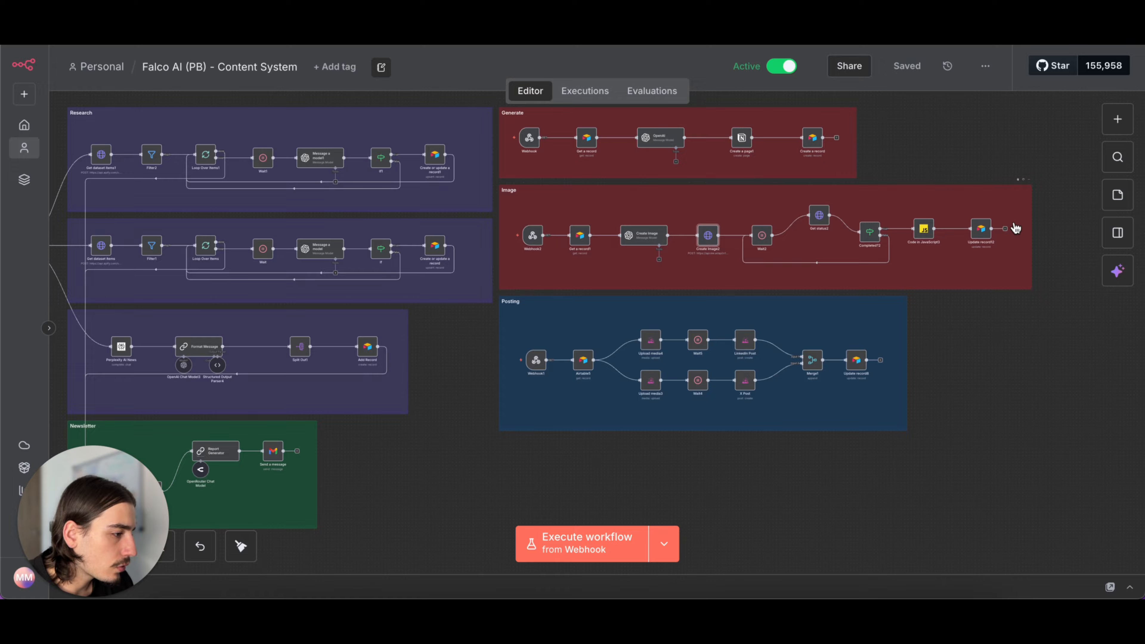
pyautogui.scroll(-1, 949, 380)
pyautogui.hscroll(-1, 949, 380)
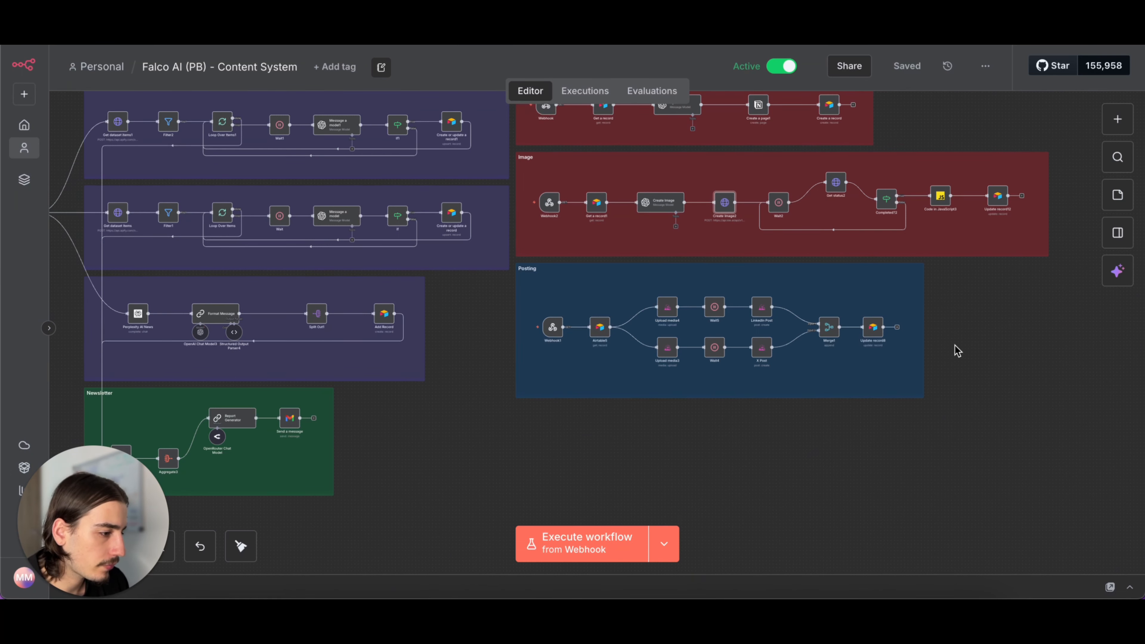
pyautogui.scroll(2, 800, 437)
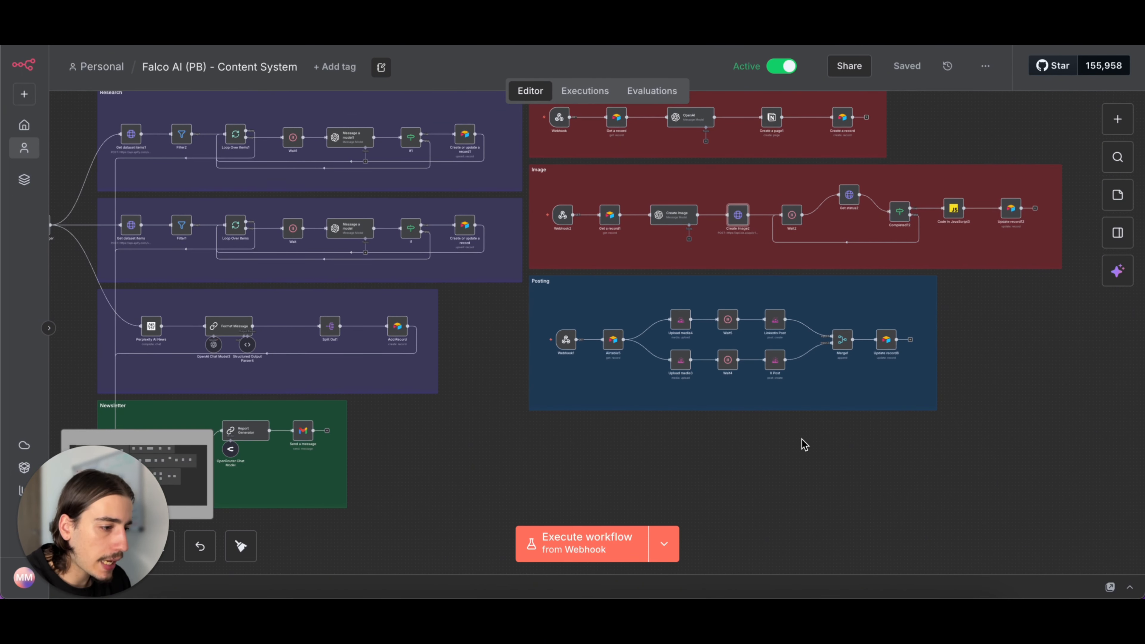
pyautogui.press('1')
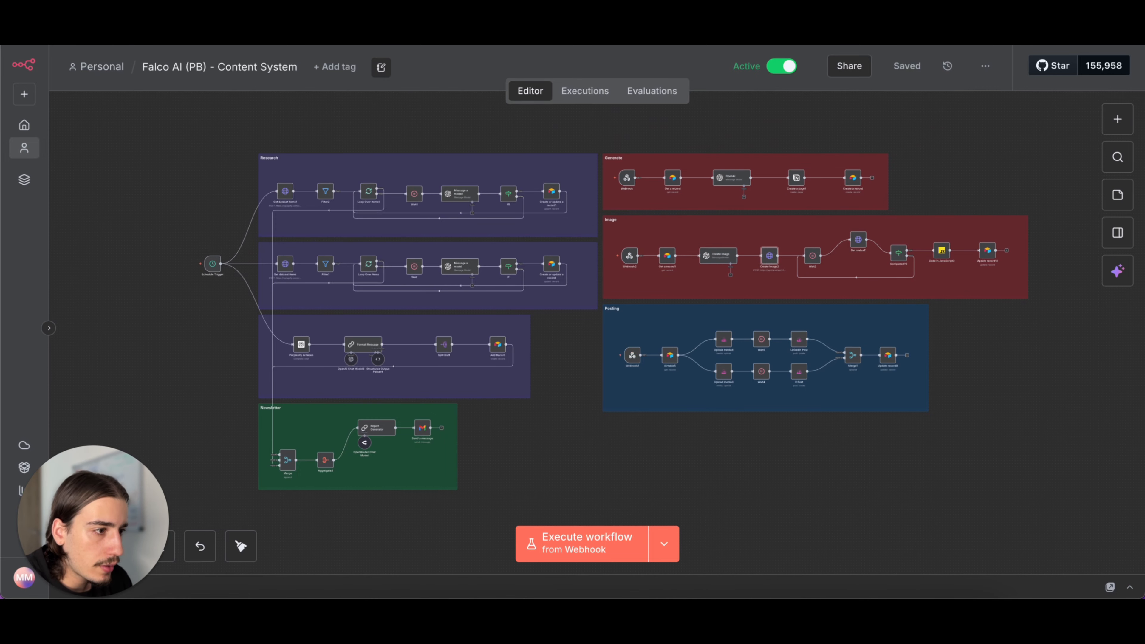
# - Switch to the Airtable base and look through the columns of the Viral Ideas view in the Ideas table
pyautogui.click(450, 22)
pyautogui.hscroll(2, 651, 348)
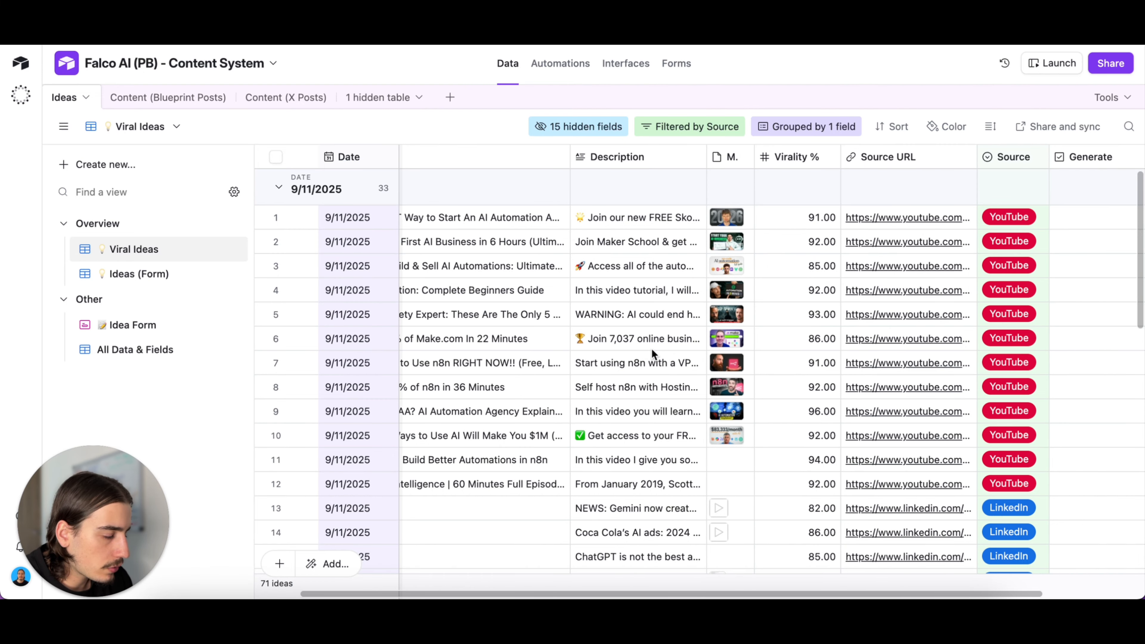
pyautogui.hscroll(3, 651, 348)
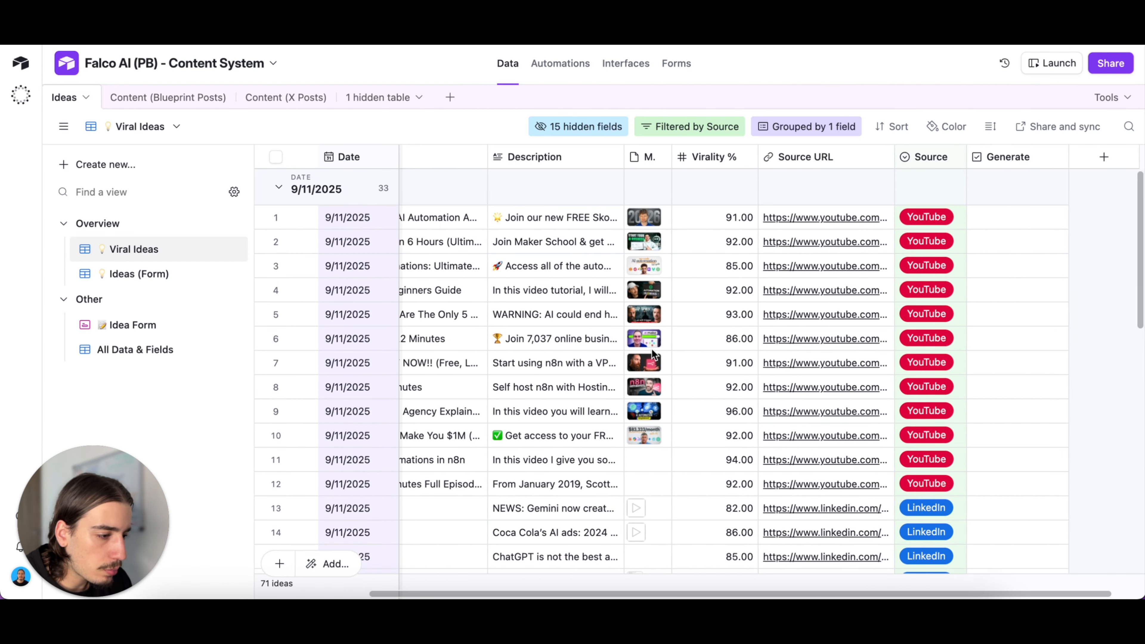
pyautogui.hscroll(-3, 651, 348)
pyautogui.hscroll(-1, 648, 384)
pyautogui.scroll(-1, 648, 384)
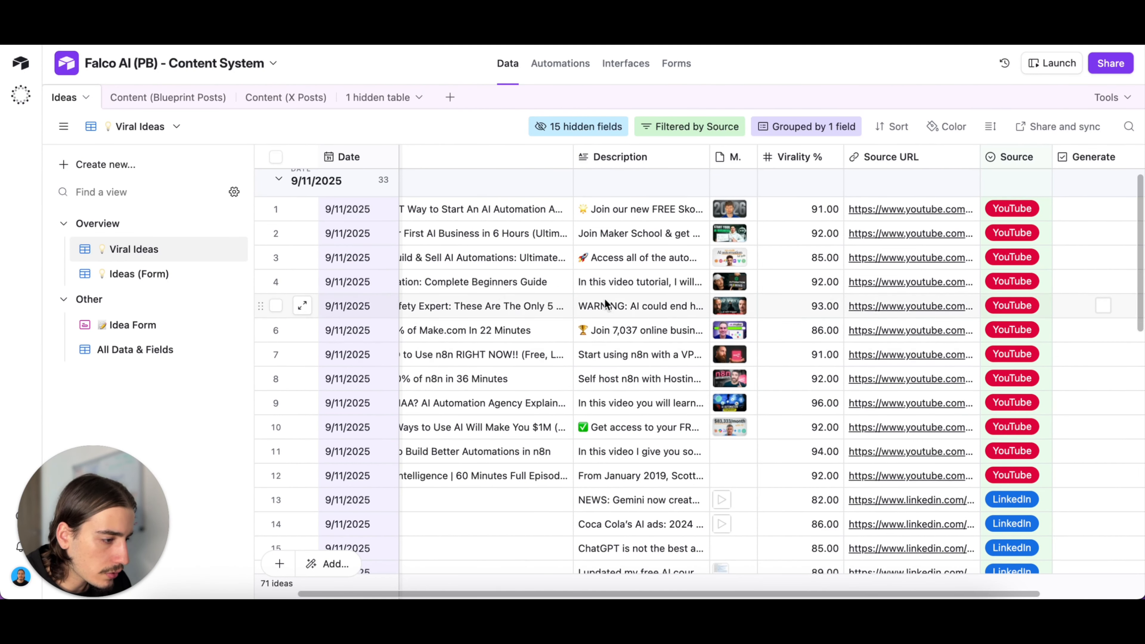
# - Flag the LinkedIn idea in row 17 of the Viral Ideas view for content generation
pyautogui.hscroll(-1, 653, 290)
pyautogui.scroll(1, 653, 290)
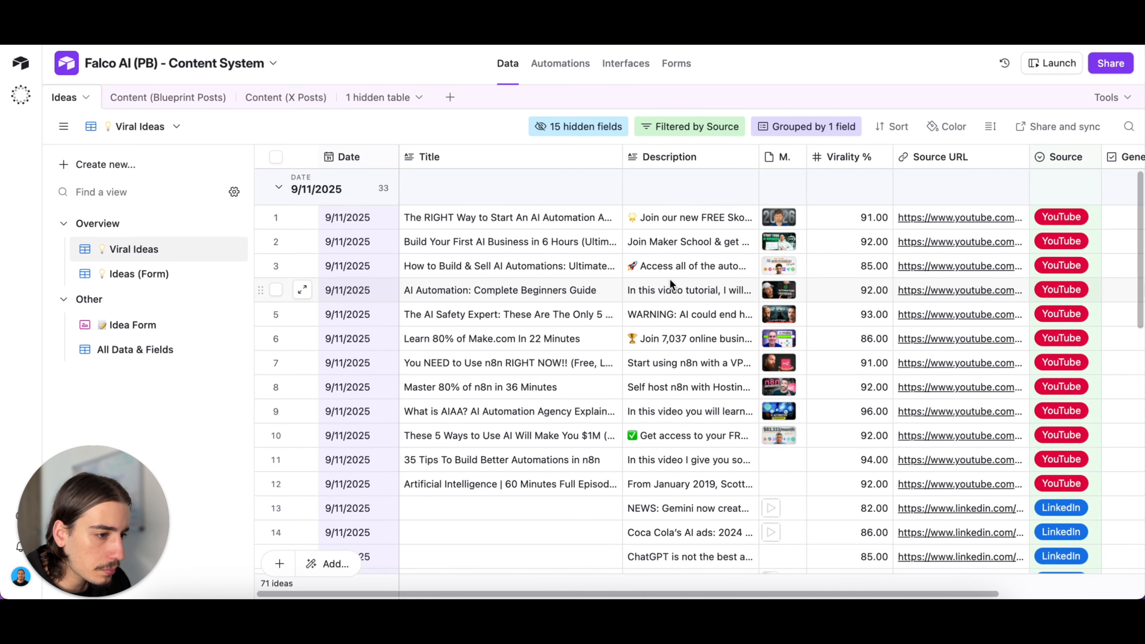
pyautogui.hscroll(4, 772, 381)
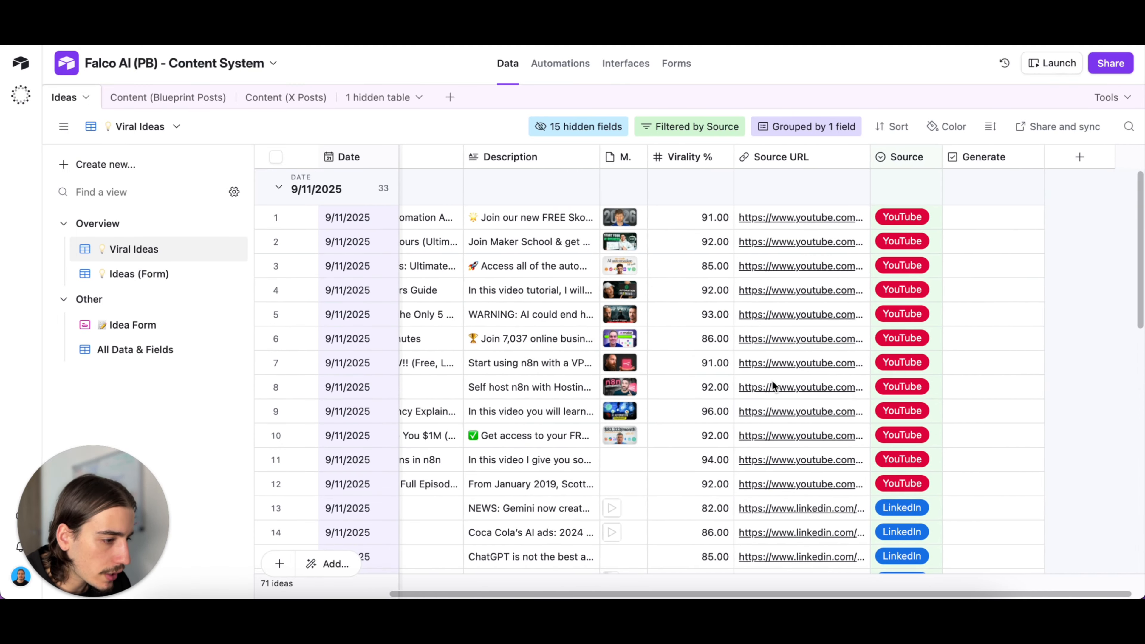
pyautogui.scroll(-7, 822, 436)
pyautogui.hscroll(-2, 822, 435)
pyautogui.scroll(5, 822, 436)
pyautogui.hscroll(2, 716, 378)
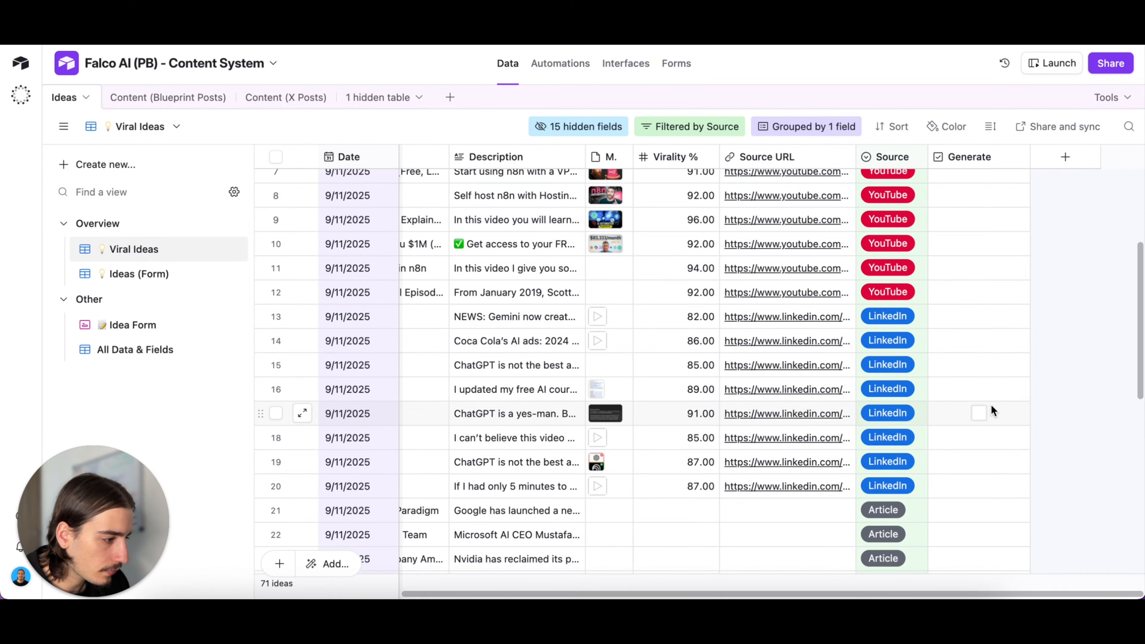
pyautogui.click(980, 415)
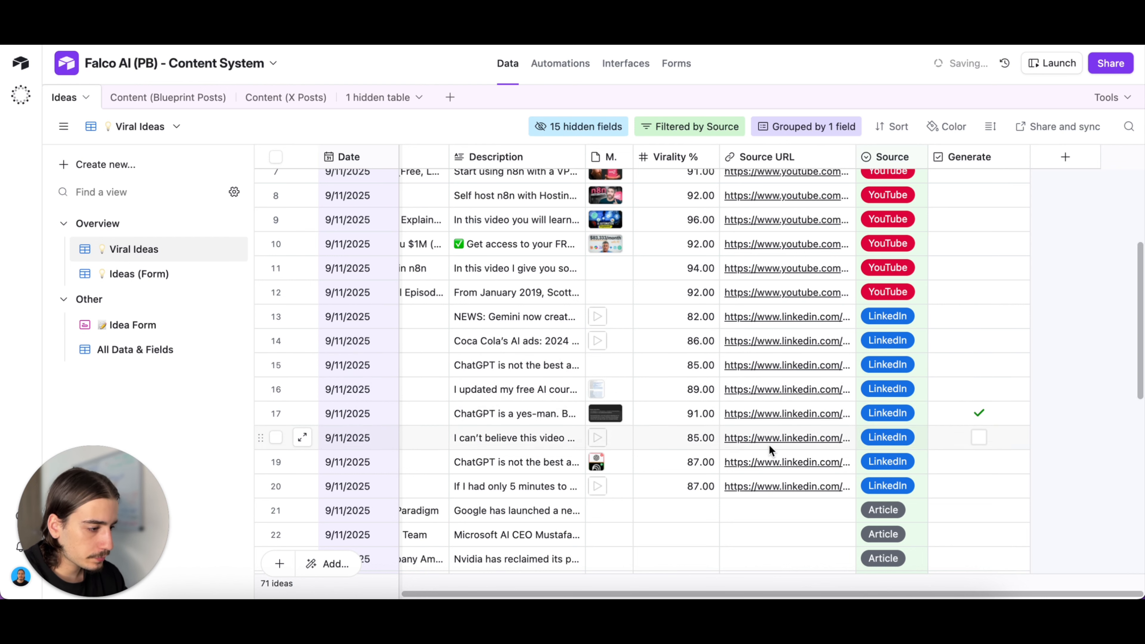
# - Open the Review view of the Content (Blueprint Posts) table
pyautogui.hscroll(-5, 782, 317)
pyautogui.scroll(-1, 782, 317)
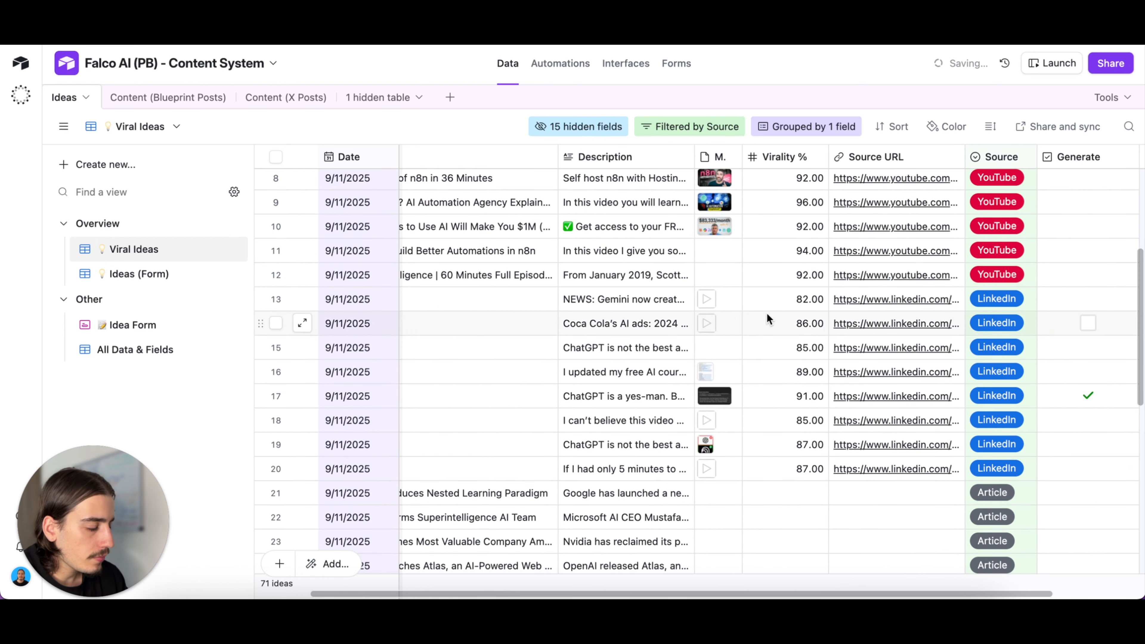
pyautogui.hscroll(1, 775, 281)
pyautogui.scroll(1, 776, 282)
pyautogui.hscroll(-1, 776, 282)
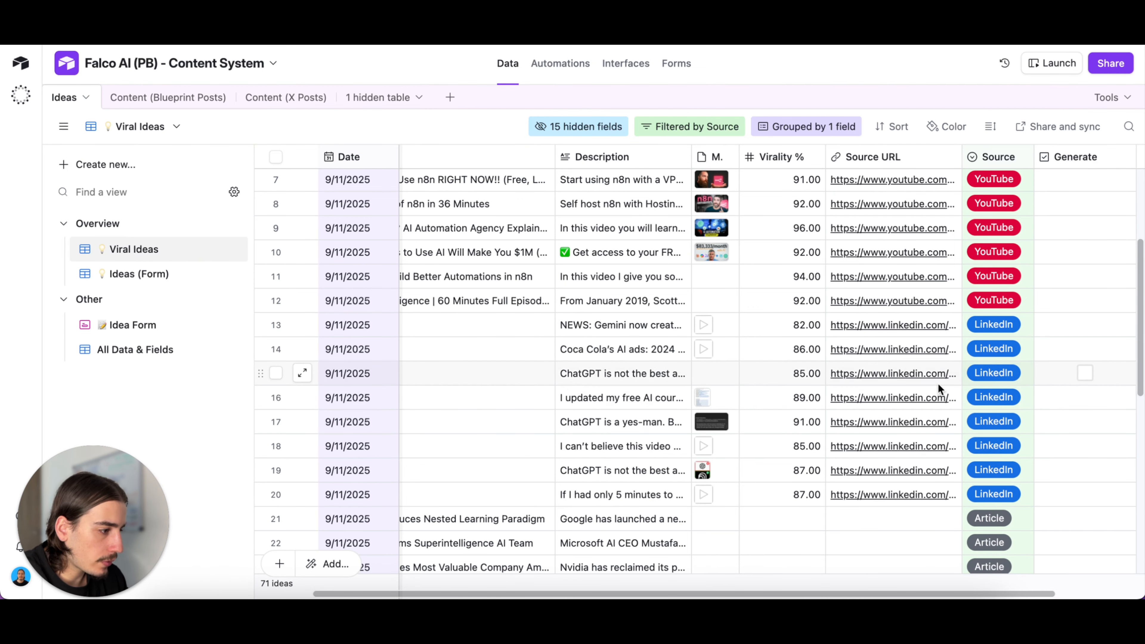
pyautogui.scroll(5, 788, 329)
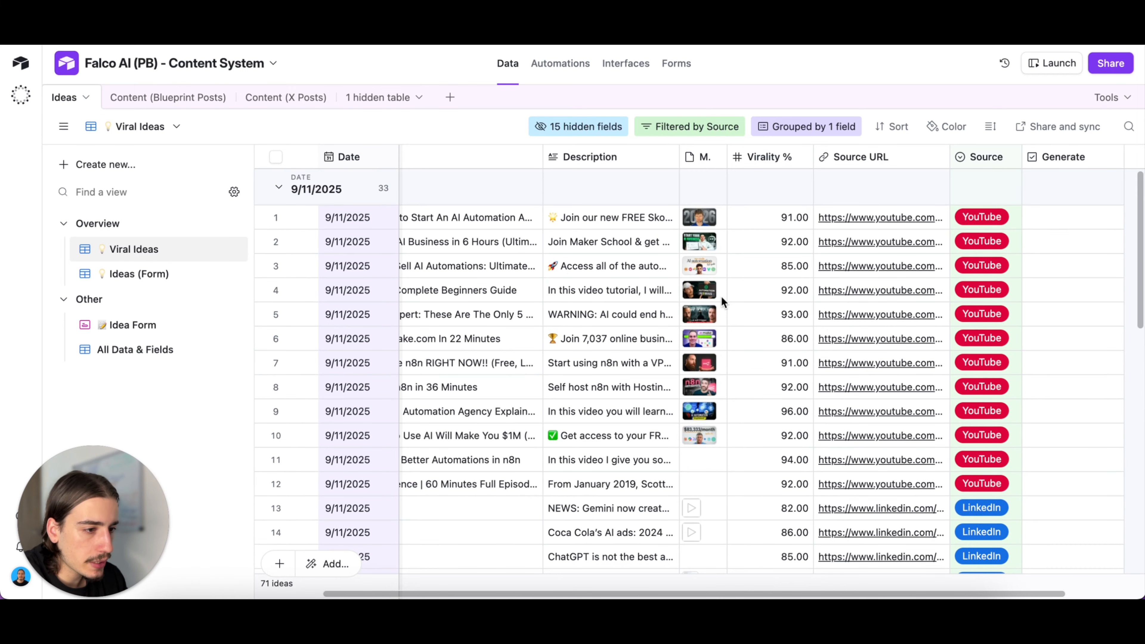
pyautogui.click(203, 104)
pyautogui.click(148, 249)
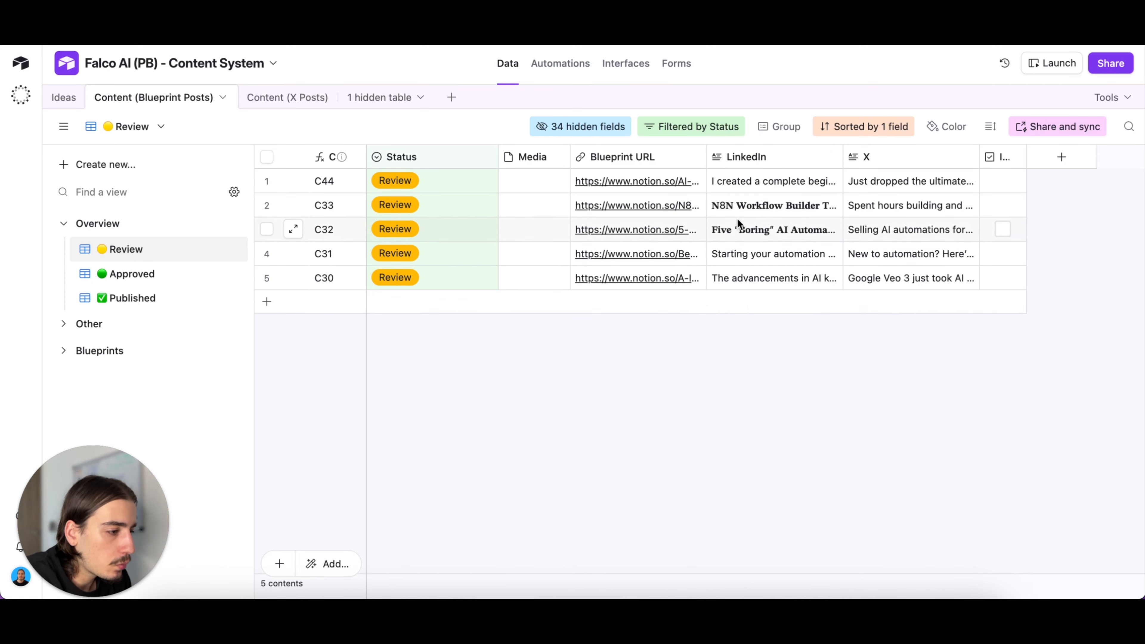
# - Read the full LinkedIn and X post texts of record C44, closing each expanded cell
pyautogui.click(771, 185)
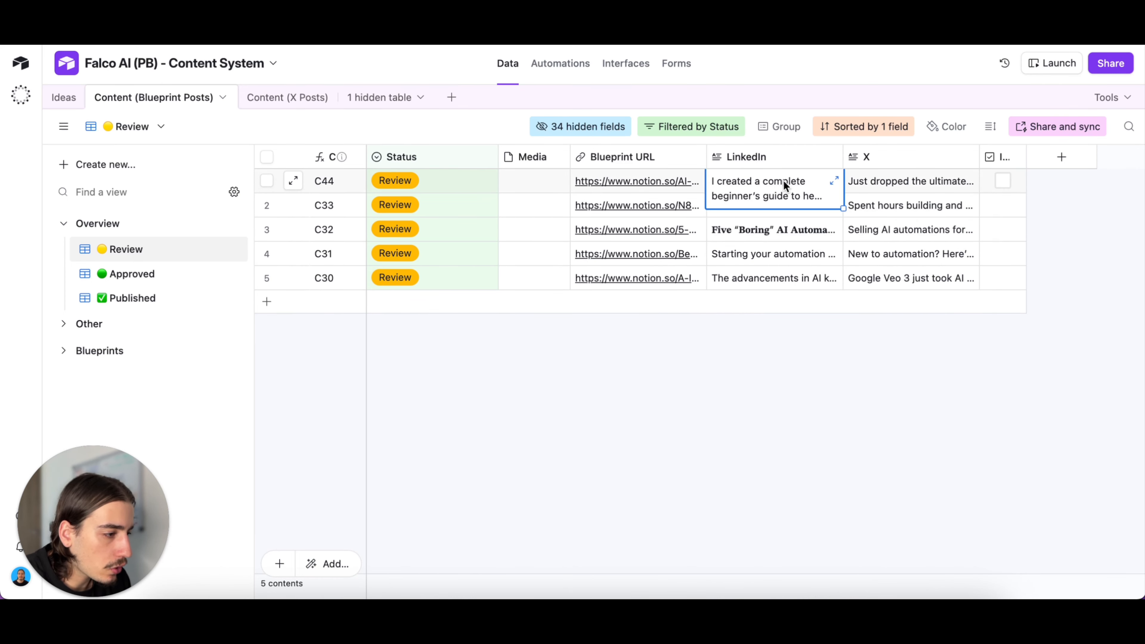
pyautogui.click(833, 180)
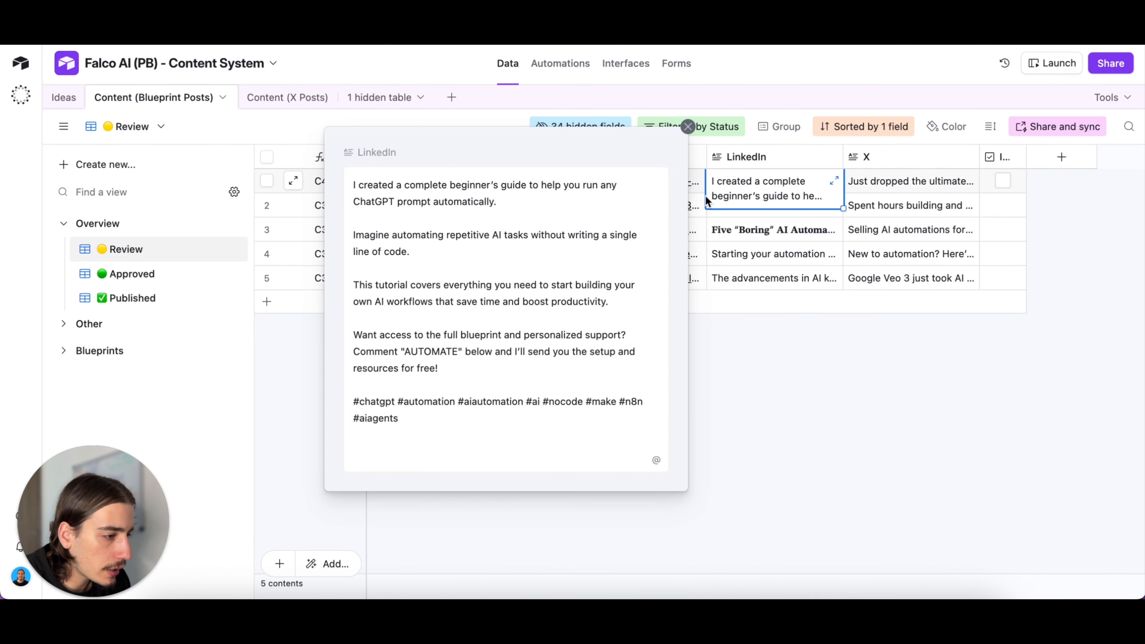
pyautogui.click(687, 127)
pyautogui.click(902, 180)
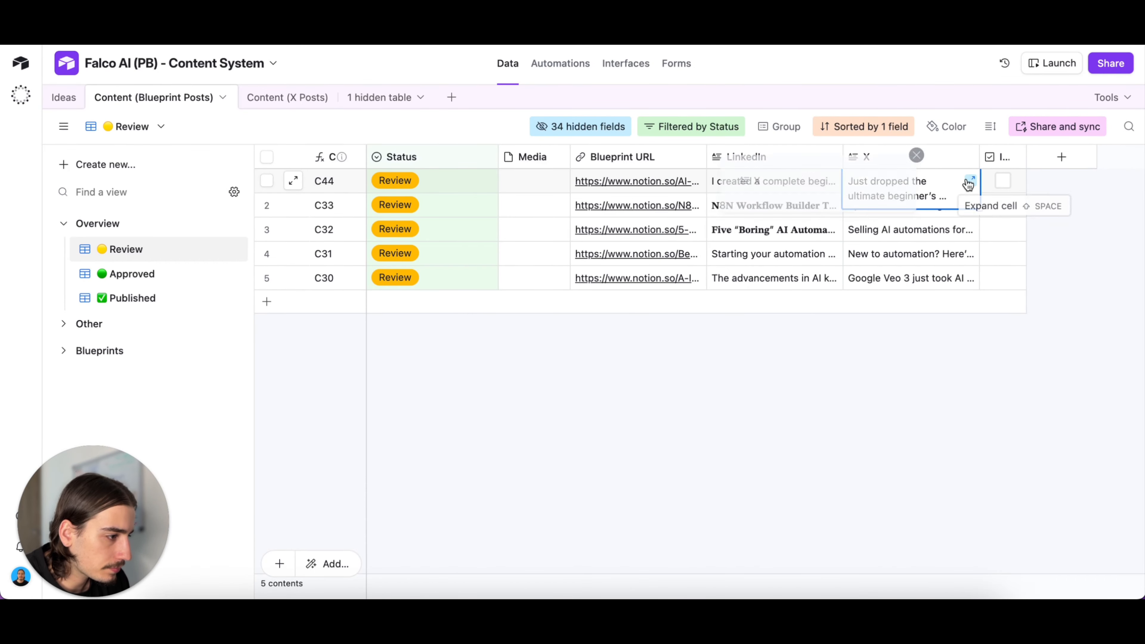
pyautogui.click(969, 180)
pyautogui.click(823, 128)
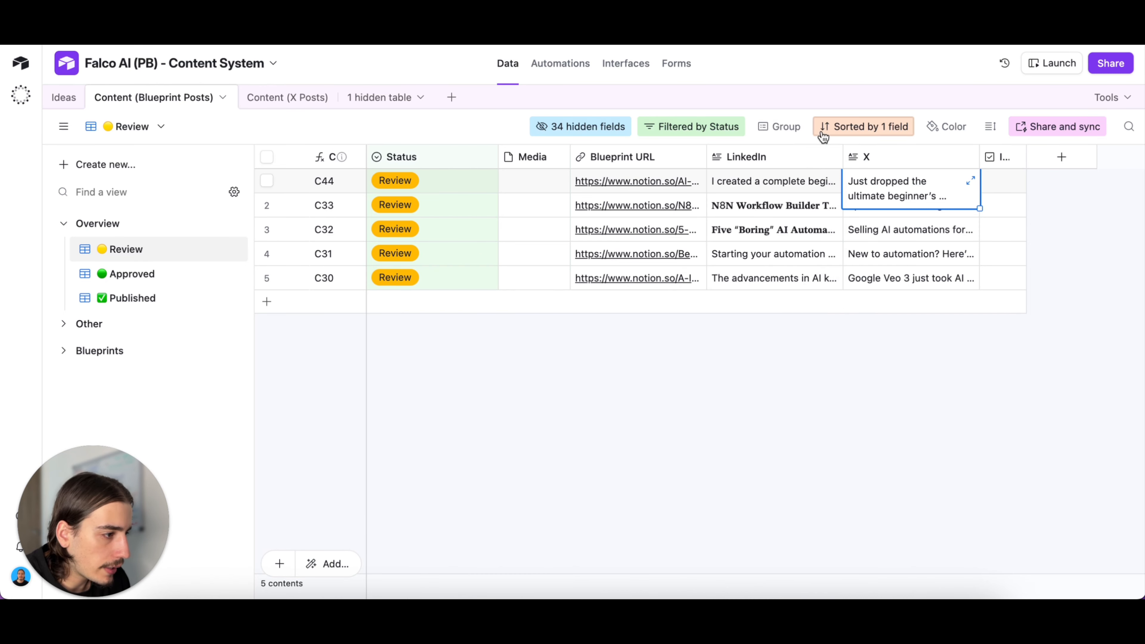
pyautogui.click(844, 370)
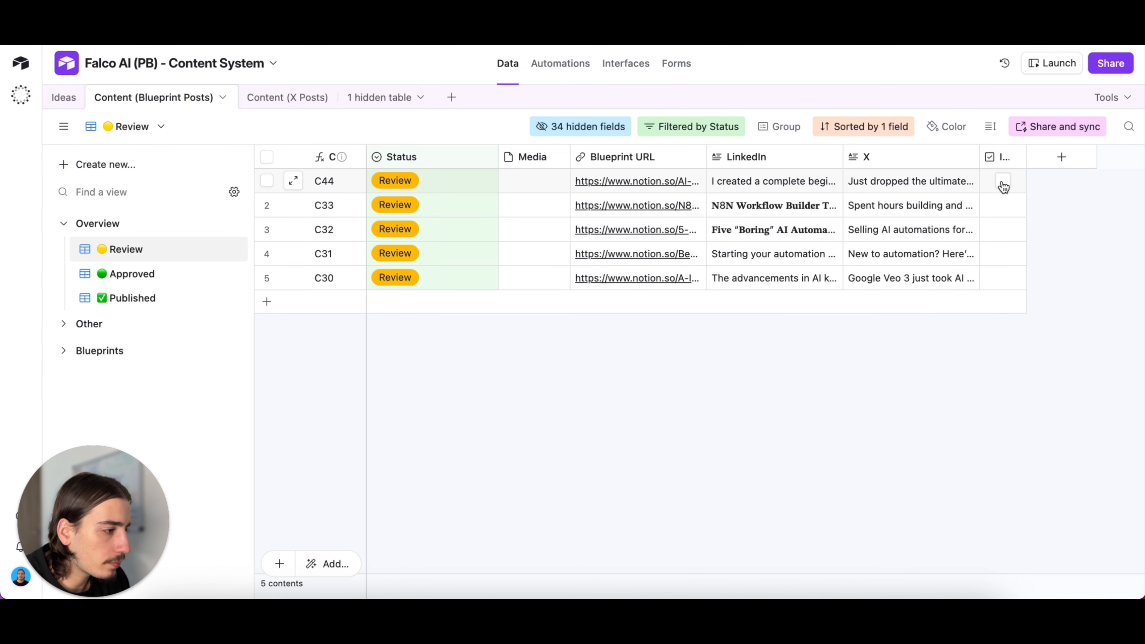
# - Flag records C44, C33 and C32 for image creation, and check the Create Image1 automation before returning to the table
pyautogui.click(1002, 204)
pyautogui.click(1003, 229)
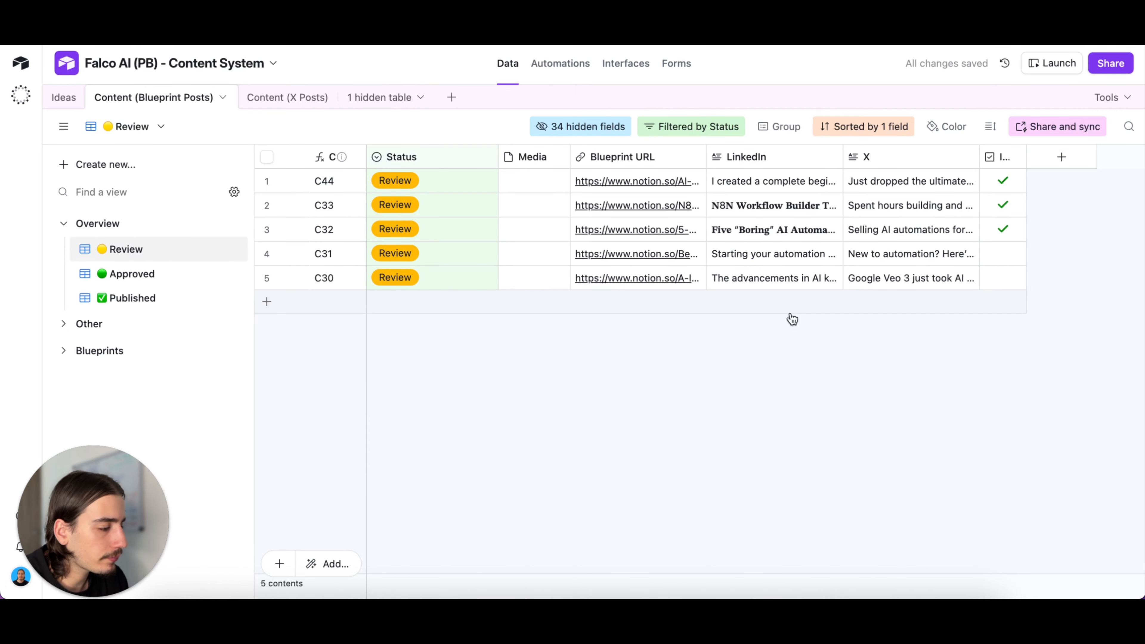
pyautogui.click(581, 69)
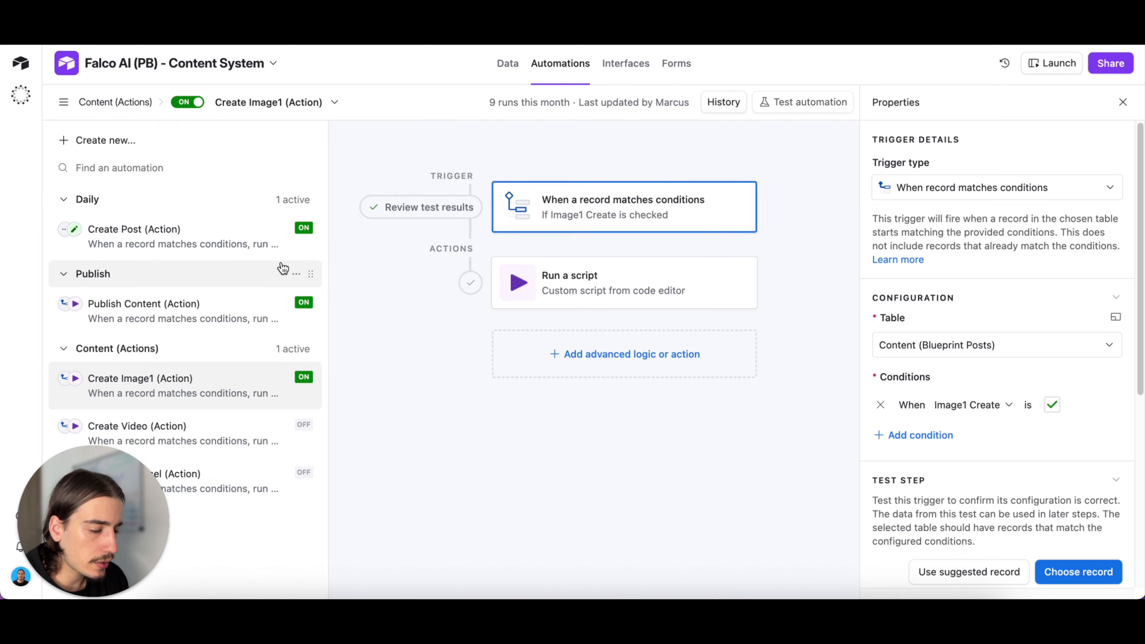
pyautogui.click(506, 66)
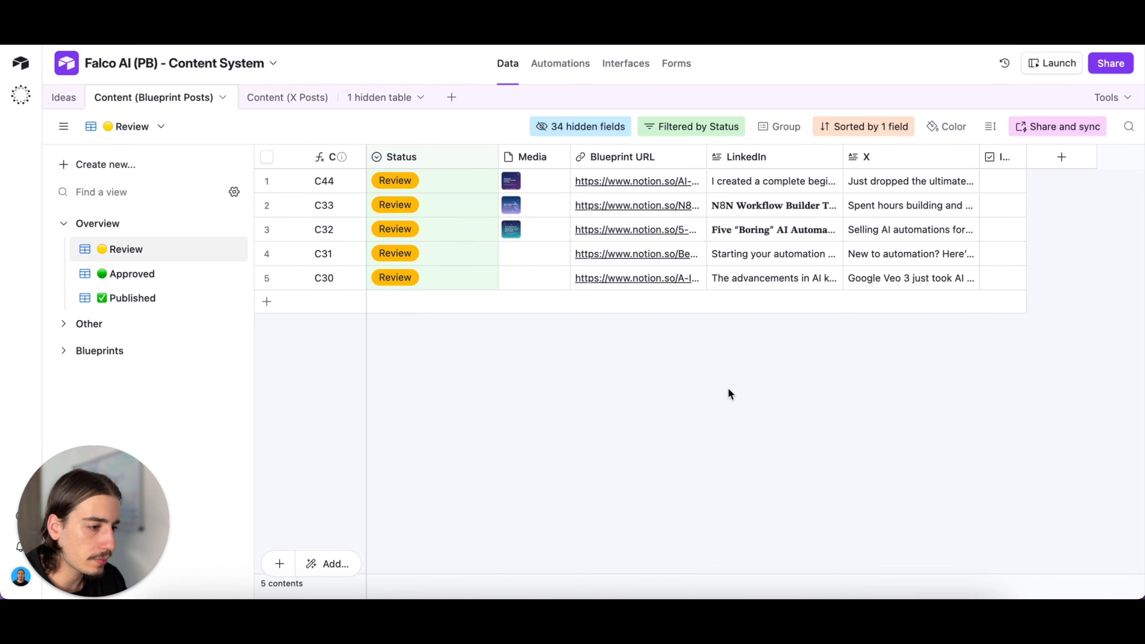
# - Preview the media images of records C44, C33 and C32 one after another and close each
pyautogui.click(513, 182)
pyautogui.click(513, 182)
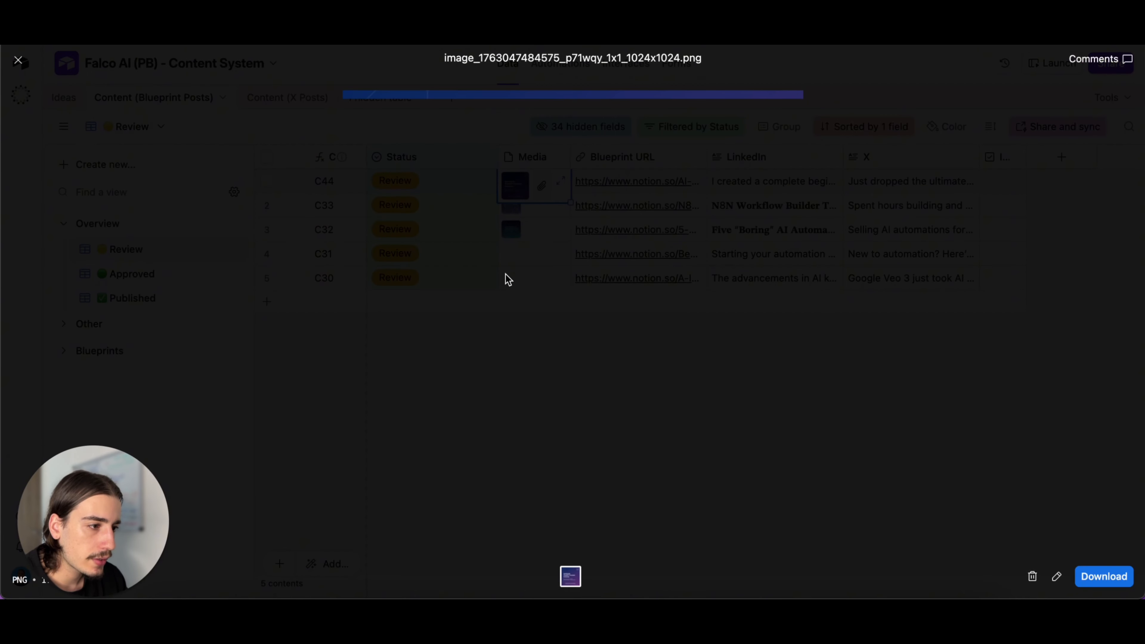
pyautogui.click(855, 279)
pyautogui.click(503, 211)
pyautogui.click(507, 209)
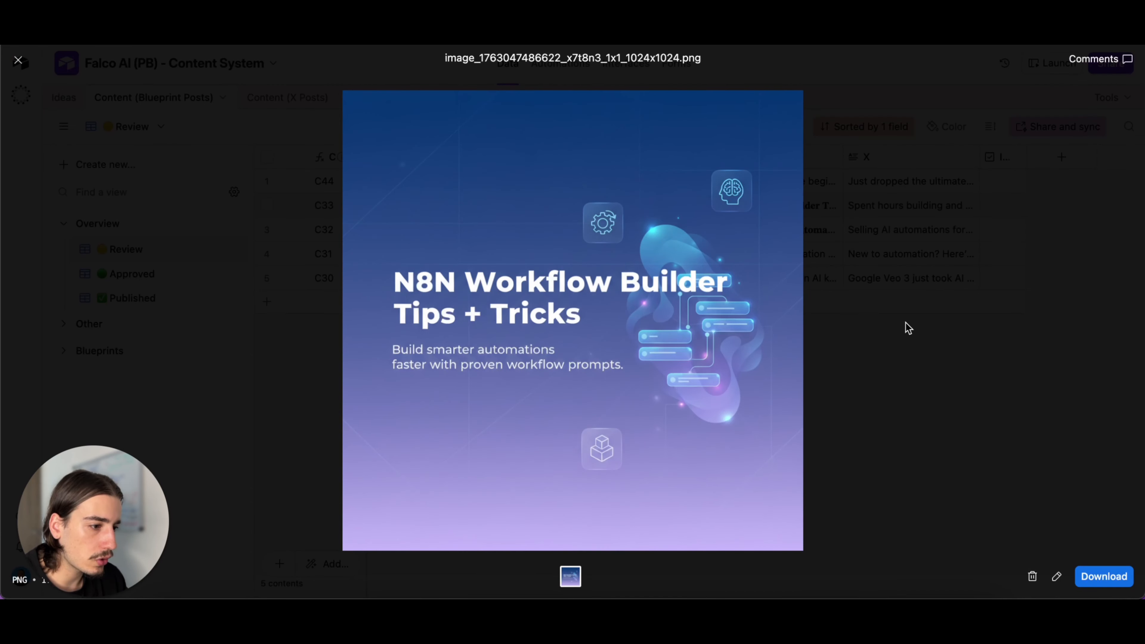
pyautogui.click(907, 325)
pyautogui.click(513, 229)
pyautogui.click(514, 228)
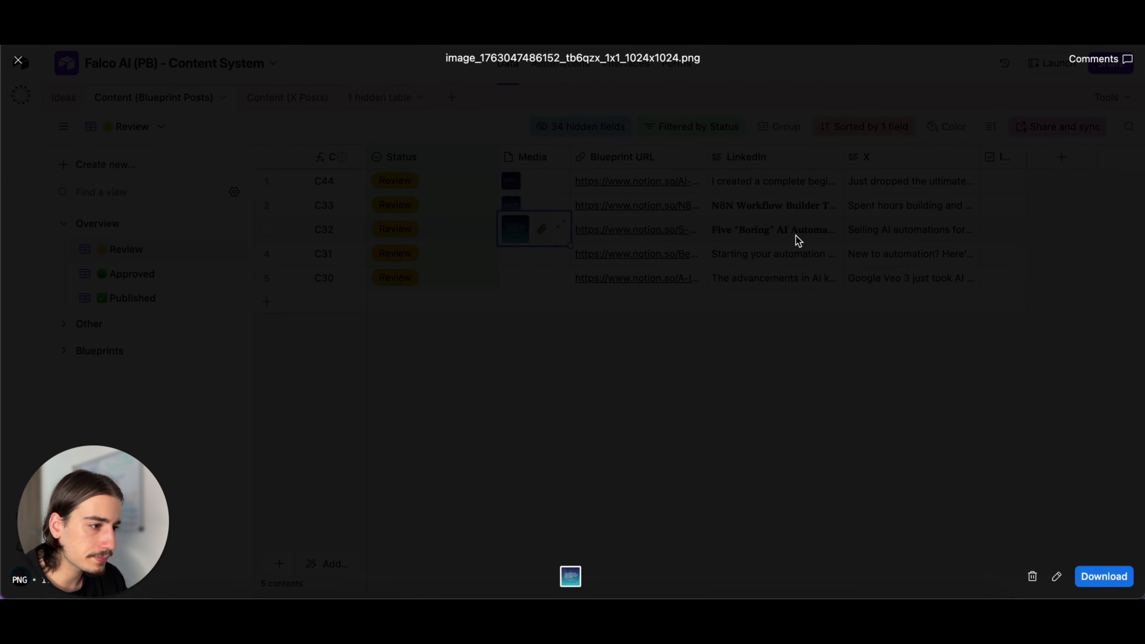
pyautogui.click(907, 246)
pyautogui.click(784, 359)
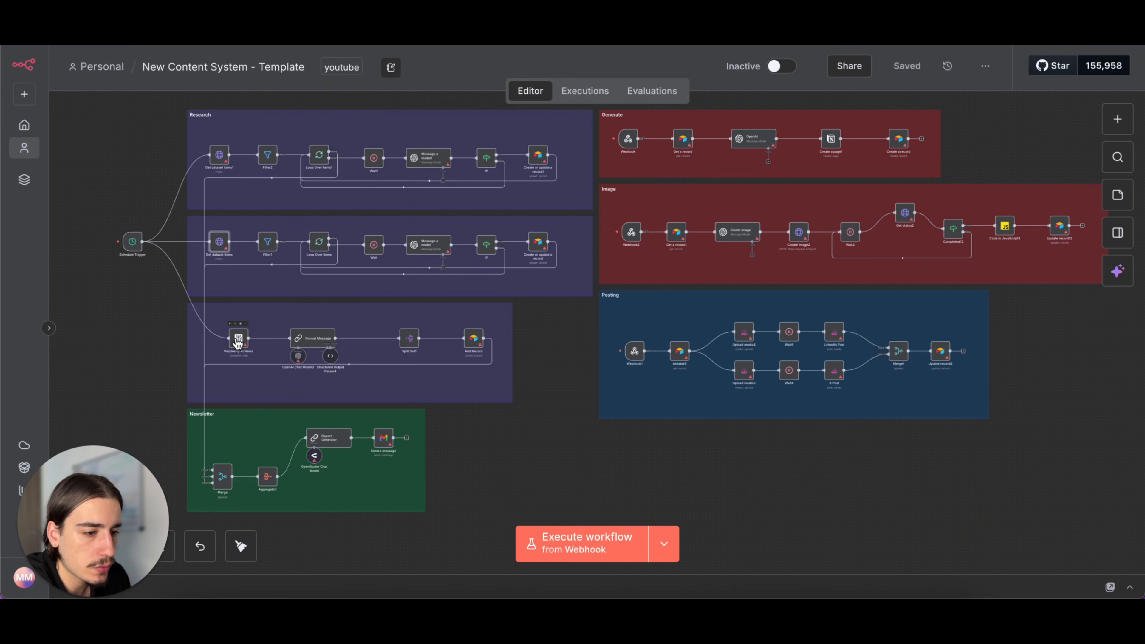
# - From the YouTube Scraper's API endpoints in Apify, copy the URL for running the Actor synchronously and getting dataset items
pyautogui.hscroll(-1, 173, 168)
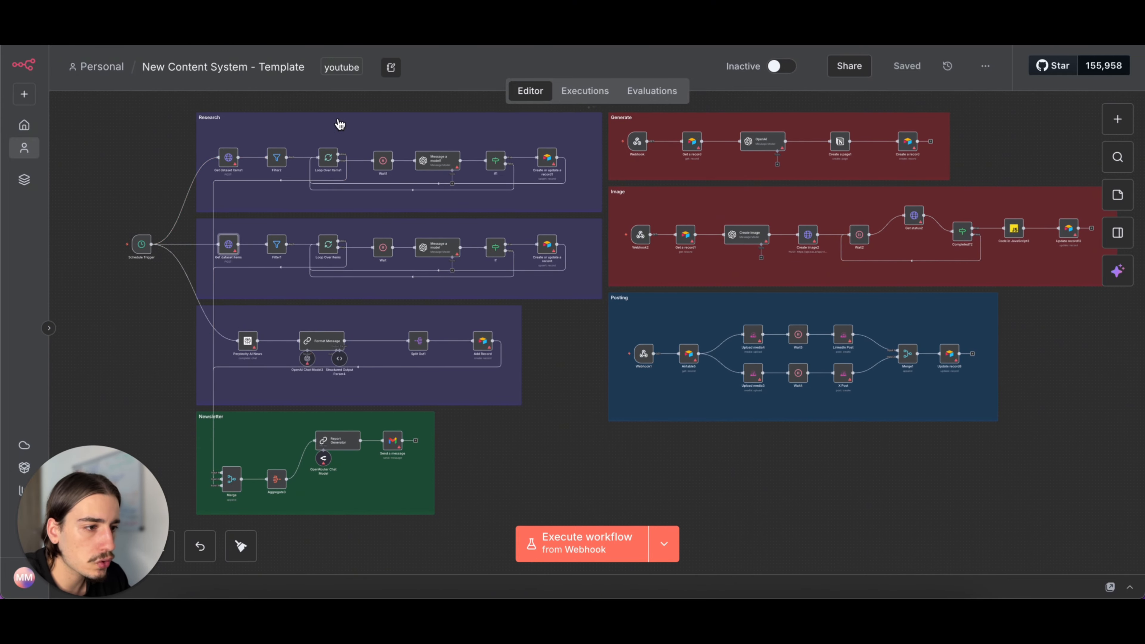
pyautogui.scroll(5, 296, 203)
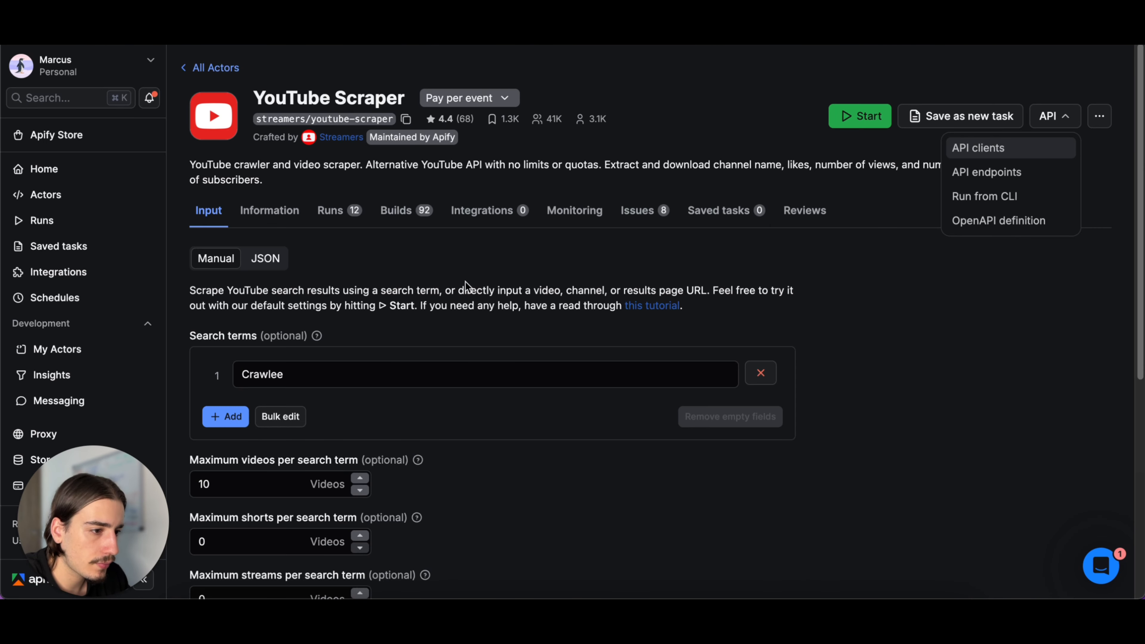
pyautogui.scroll(-1, 465, 281)
pyautogui.scroll(1, 363, 250)
pyautogui.scroll(-1, 364, 250)
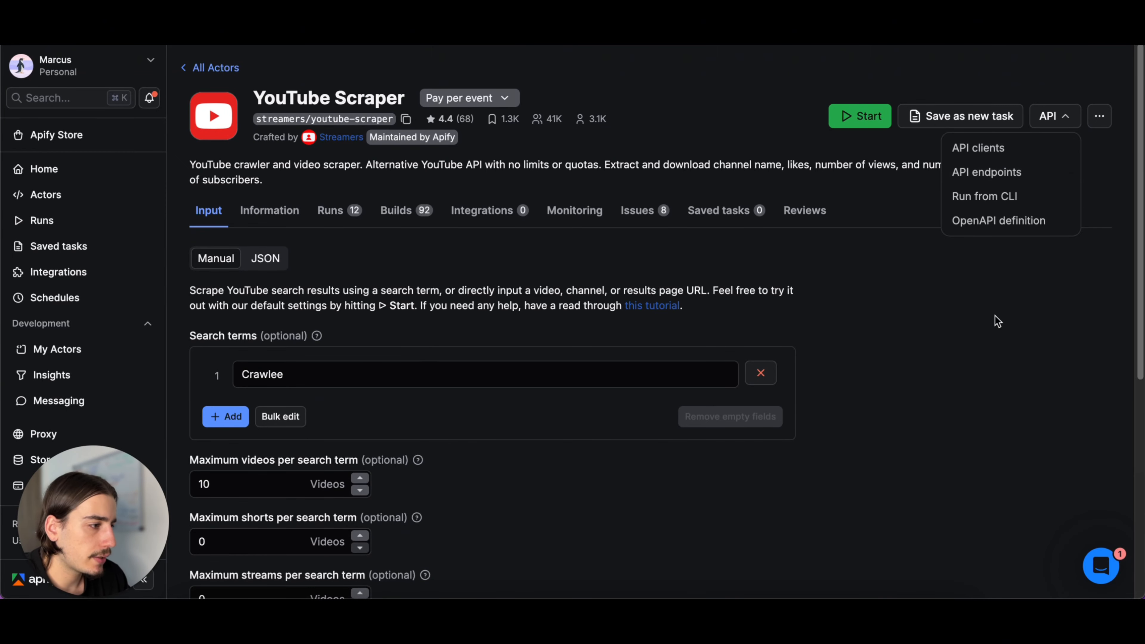
pyautogui.click(976, 174)
pyautogui.scroll(-10, 582, 265)
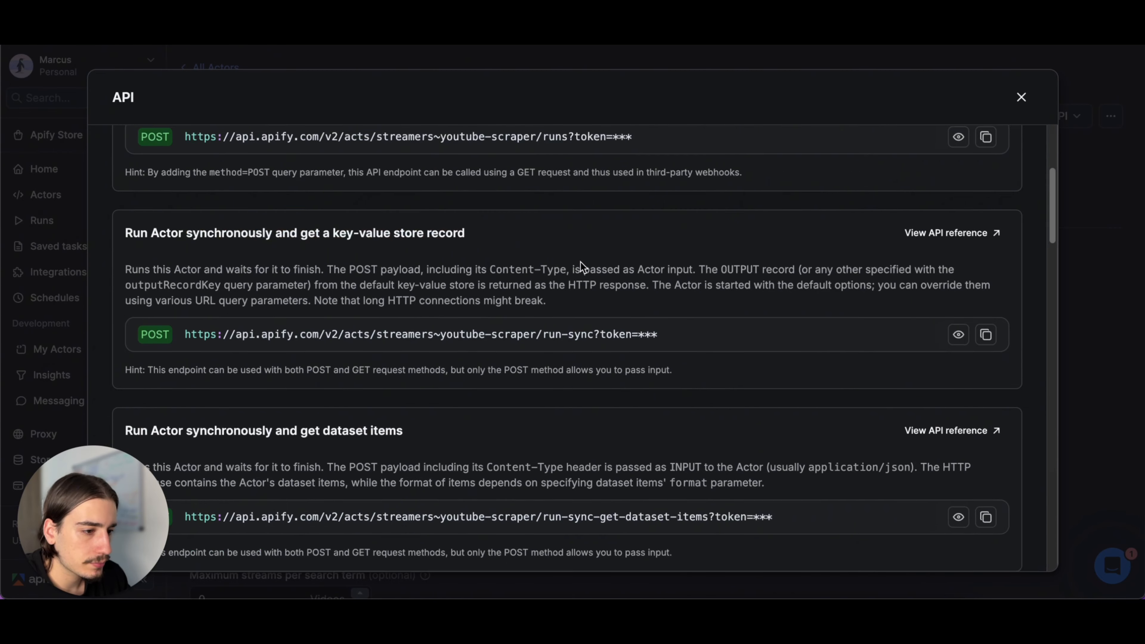
pyautogui.moveTo(289, 221); pyautogui.dragTo(437, 224)
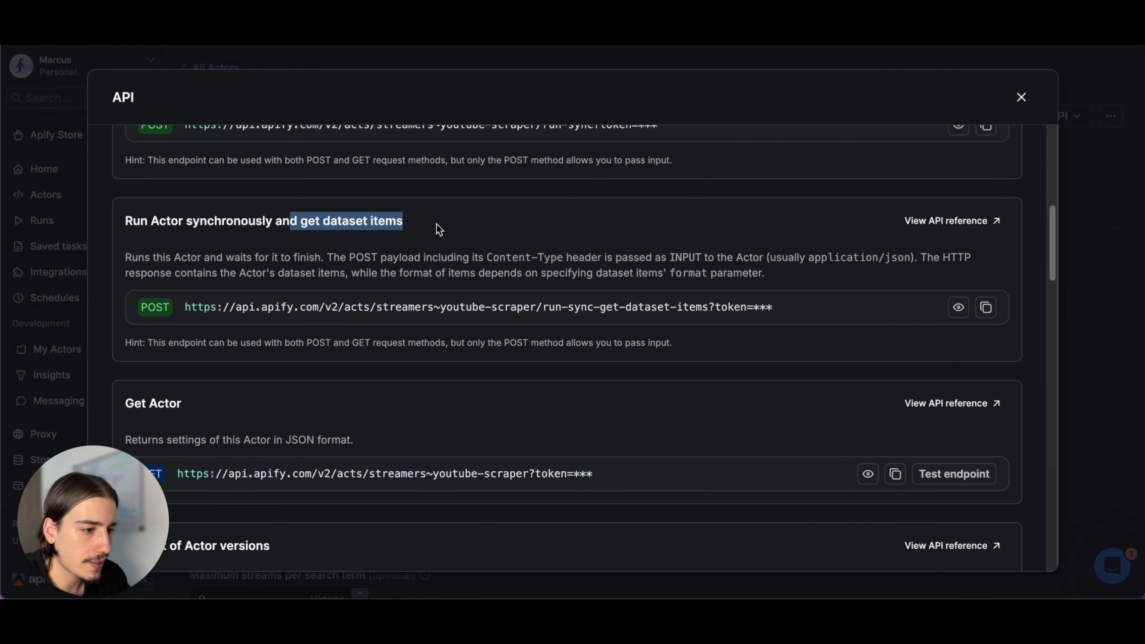
pyautogui.click(985, 308)
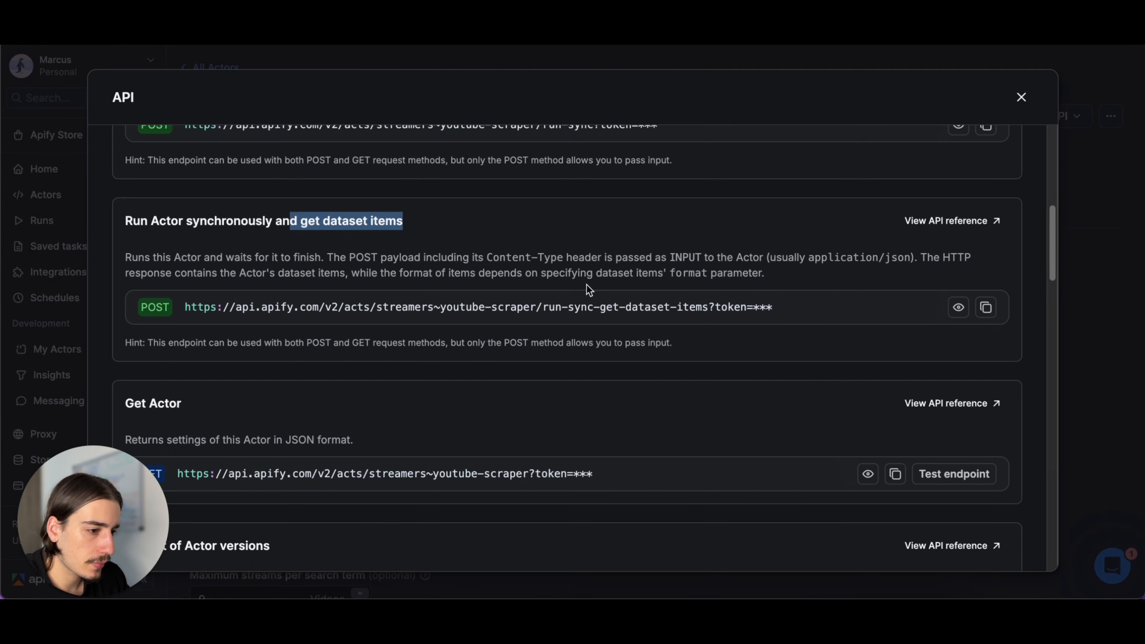
pyautogui.click(1021, 97)
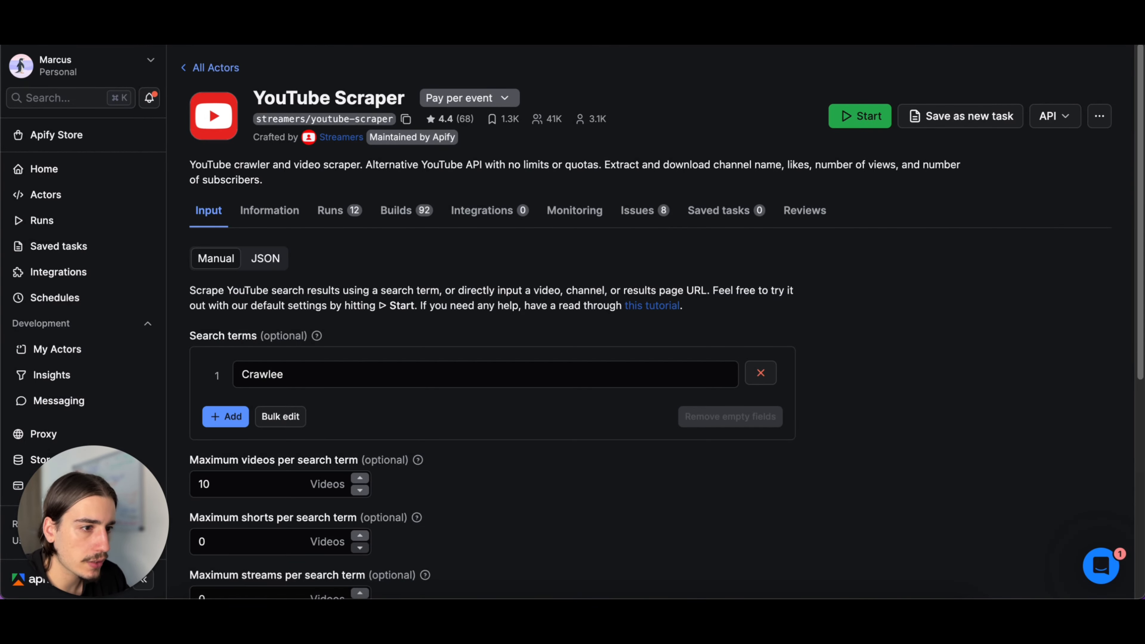
# - Switch to the n8n workflow and paste the copied endpoint URL with its API token as the Get dataset items1 node's URL
pyautogui.hotkey('ctrl', 'Tab')
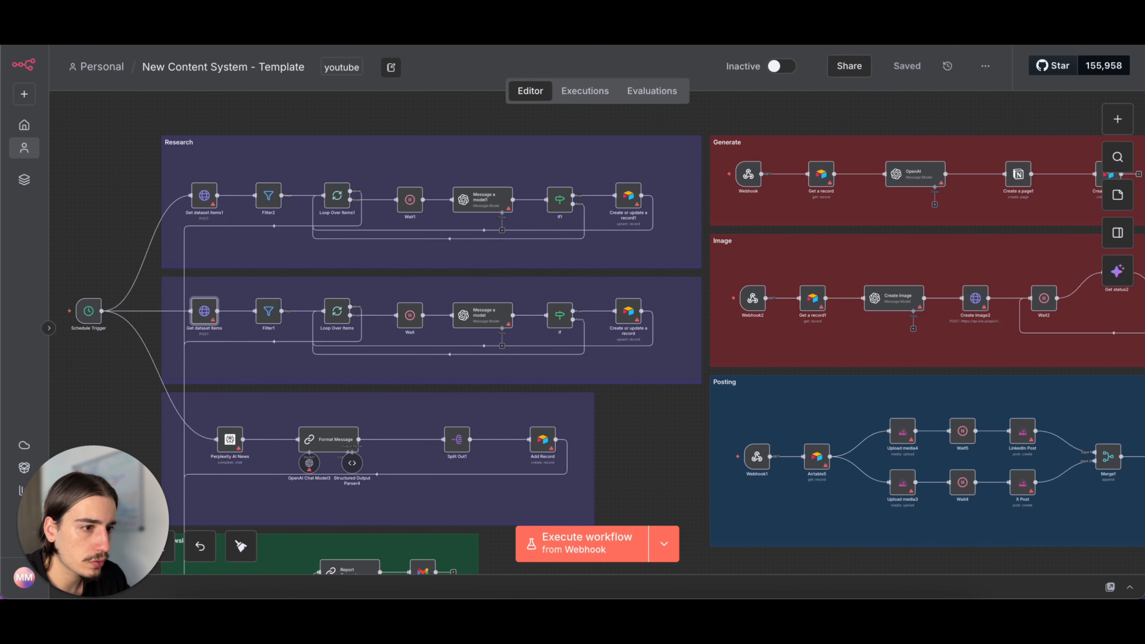
pyautogui.doubleClick(211, 202)
pyautogui.click(498, 248)
pyautogui.hotkey('ctrl', 'v')
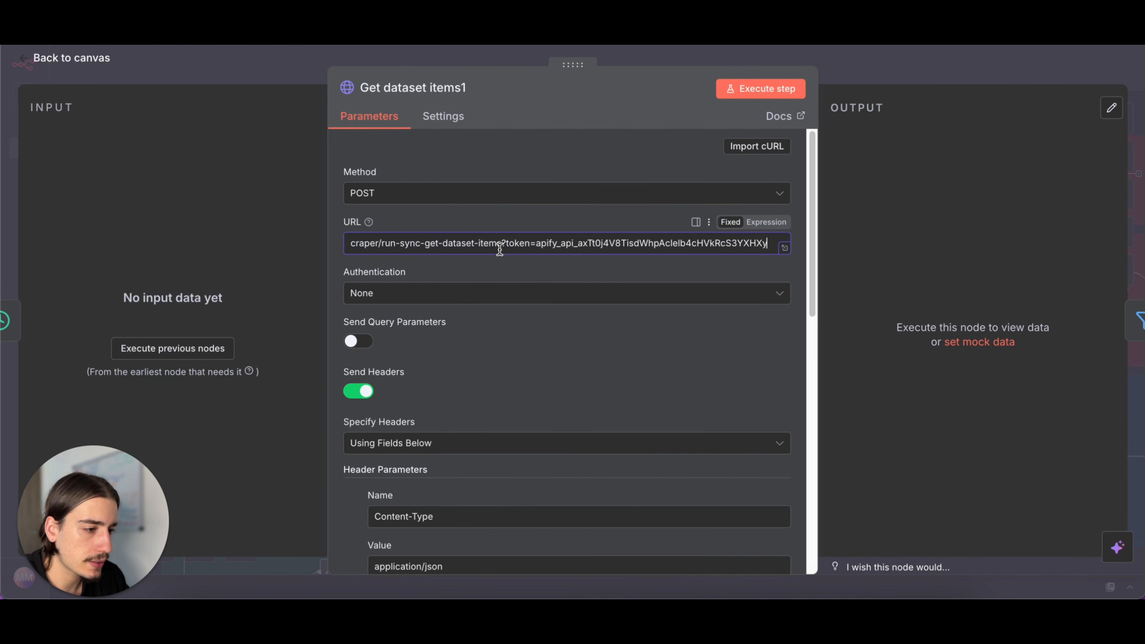
pyautogui.click(640, 282)
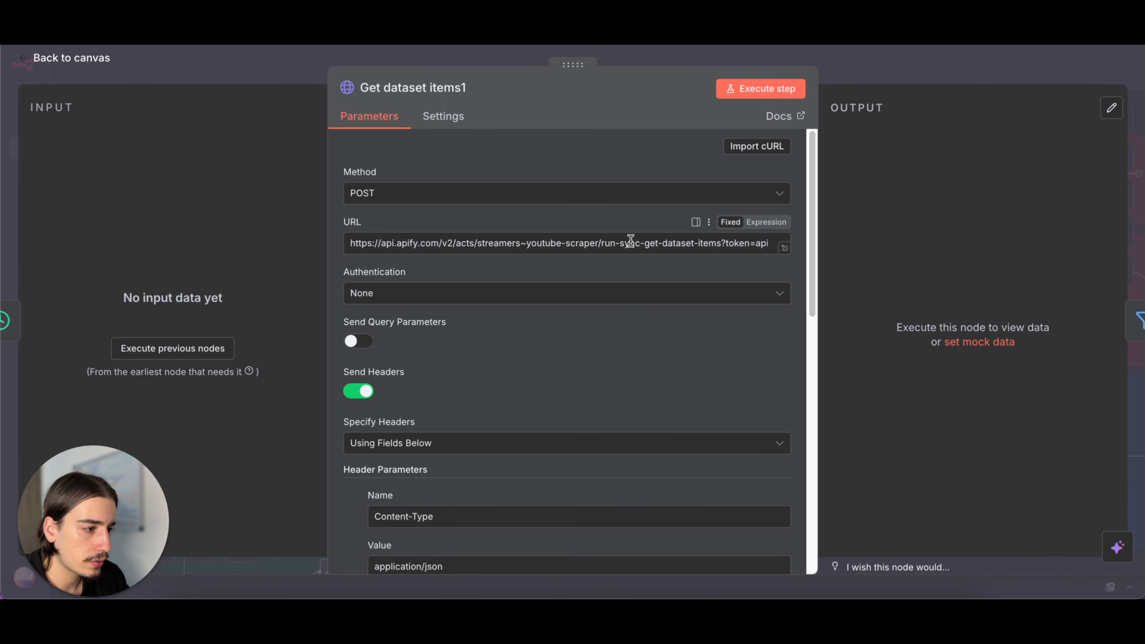
# - Review the JSON request body and search queries of the Get dataset items1 node, and close it
pyautogui.scroll(-1, 652, 273)
pyautogui.scroll(-15, 652, 273)
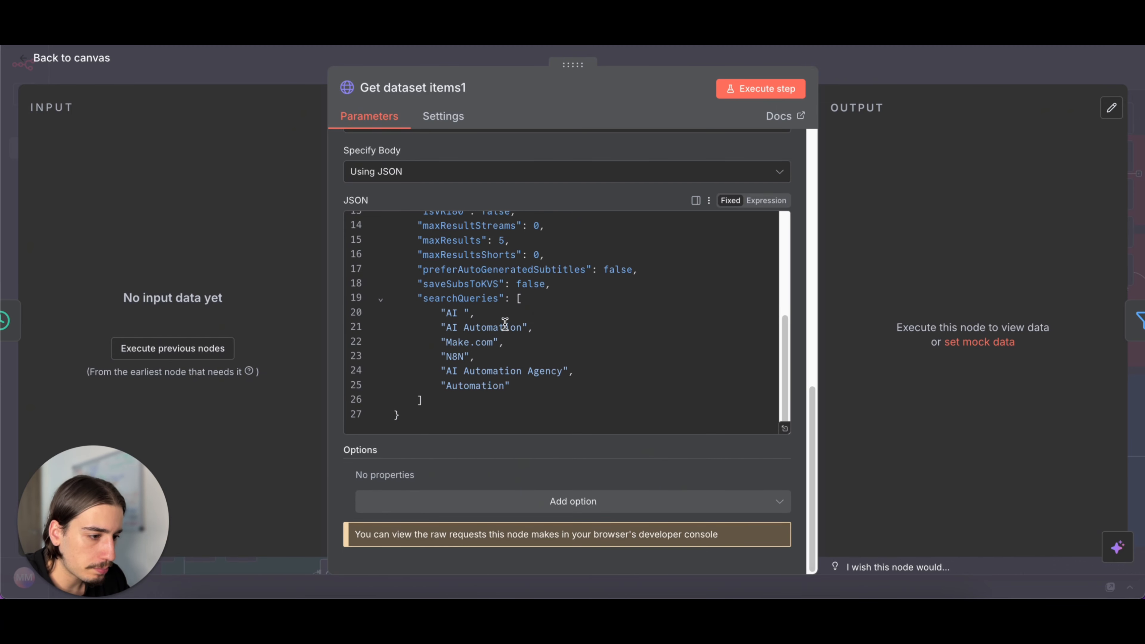
pyautogui.click(884, 80)
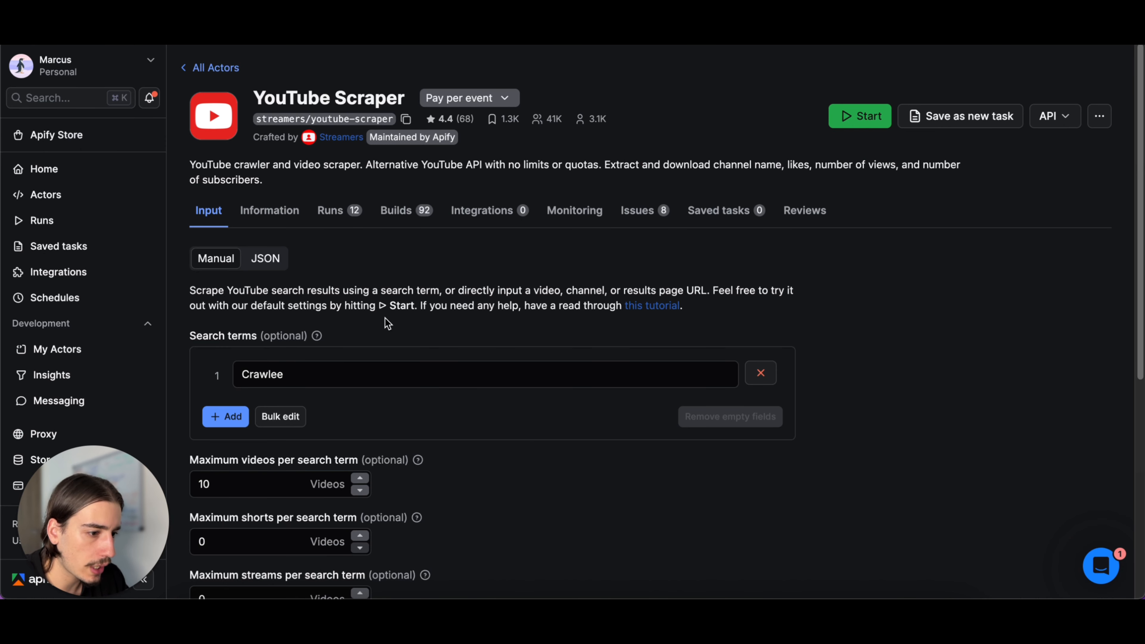
# - In the Apify YouTube Scraper's manual input, replace the first search term with AI
pyautogui.click(278, 267)
pyautogui.click(221, 261)
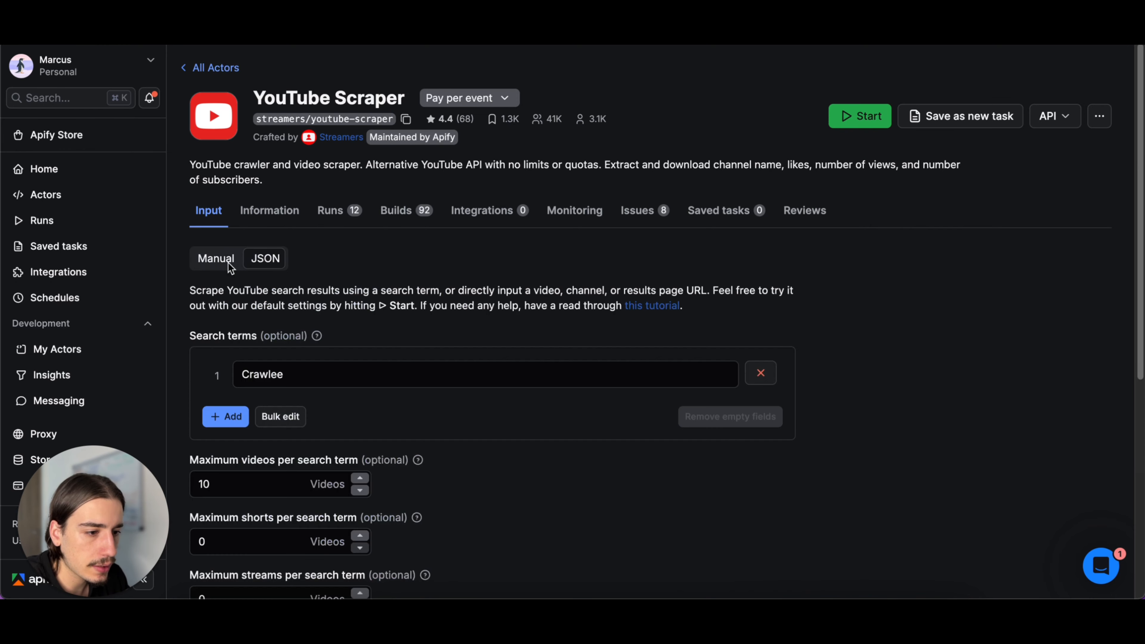
pyautogui.click(365, 374)
pyautogui.press('BackSpace')
pyautogui.press('BackSpace')
pyautogui.press('BackSpace')
pyautogui.press('BackSpace')
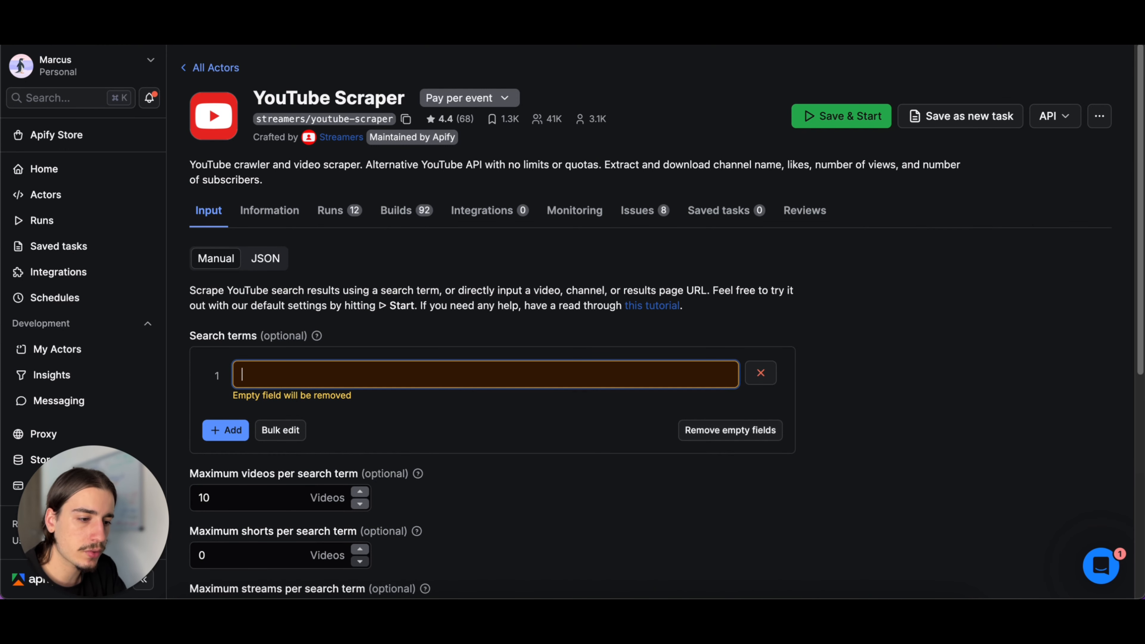
pyautogui.write('AI')
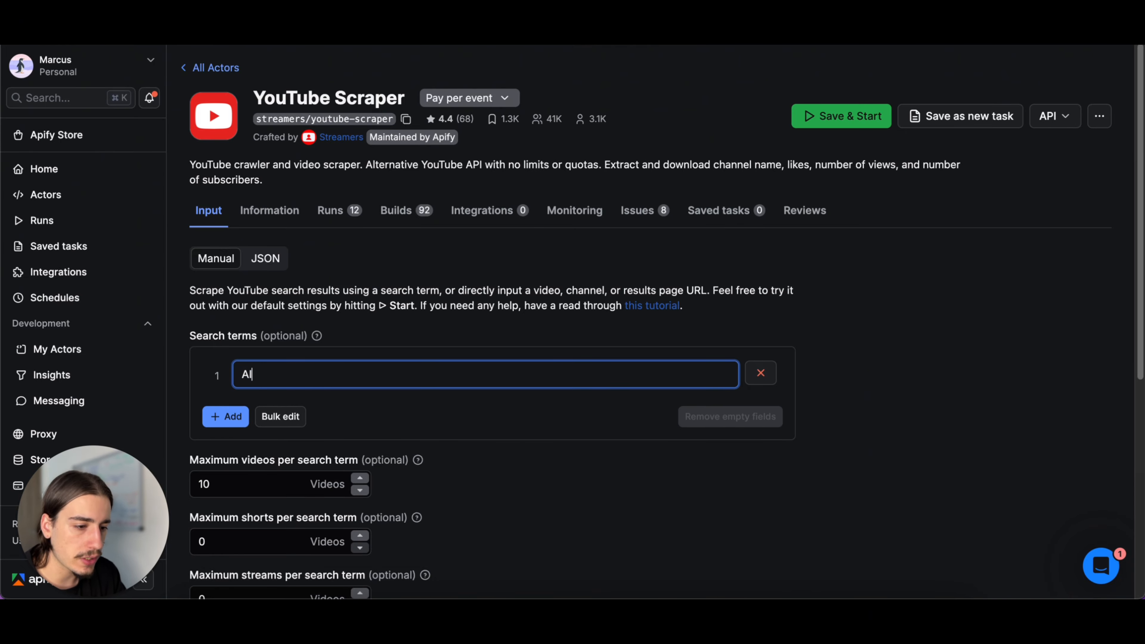
# - Add Automation as the second search term of the YouTube Scraper and copy its input as JSON
pyautogui.click(232, 417)
pyautogui.write('Aut')
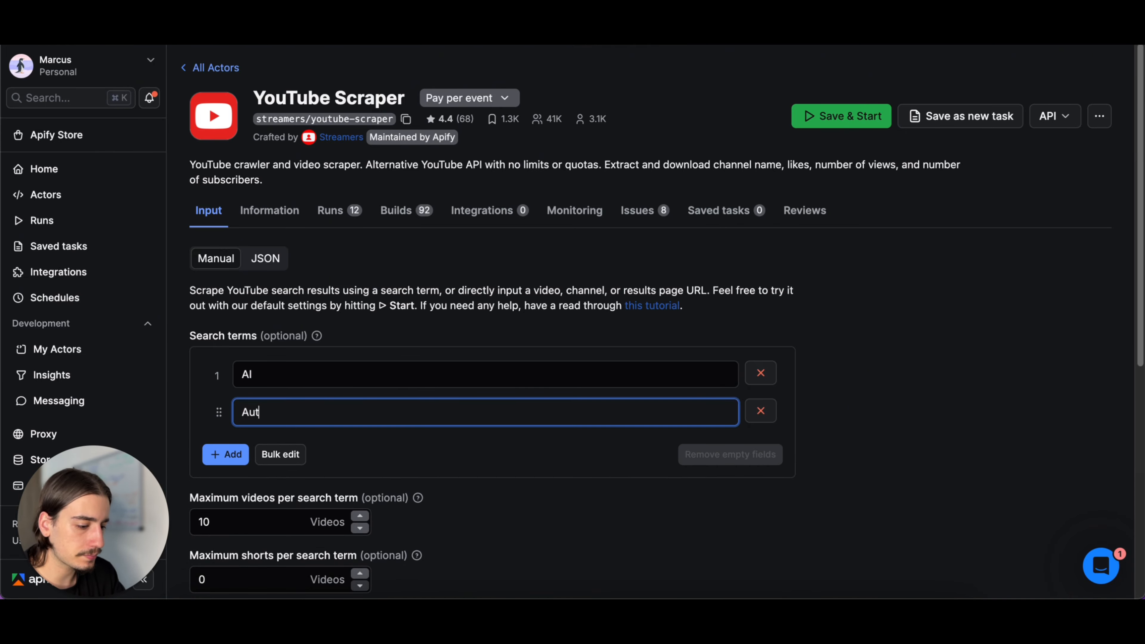
pyautogui.click(400, 478)
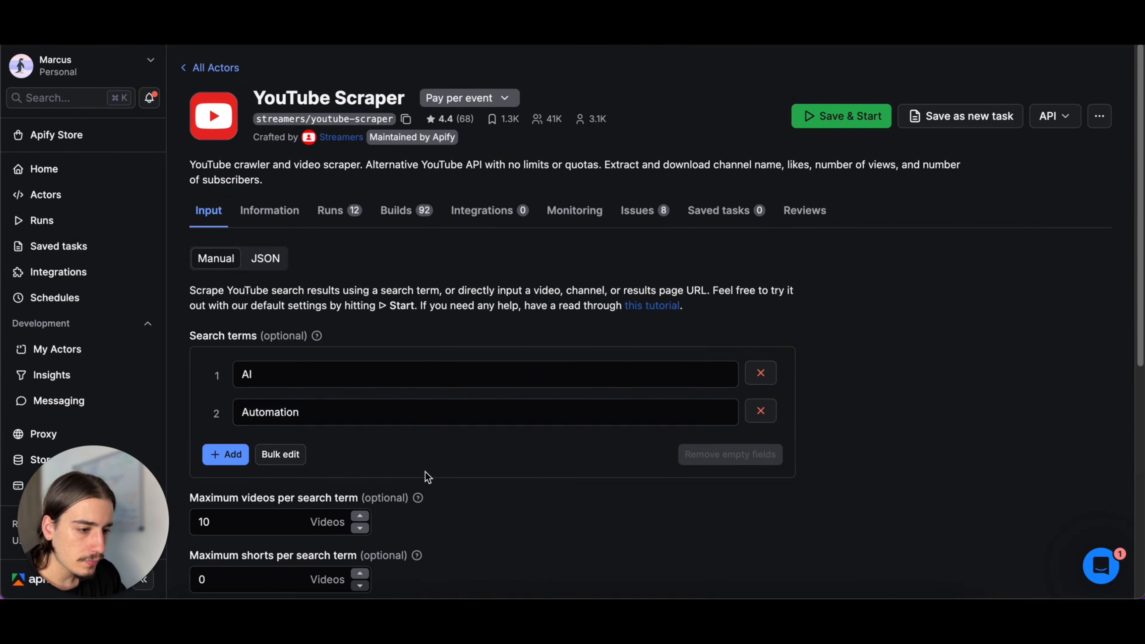
pyautogui.click(317, 377)
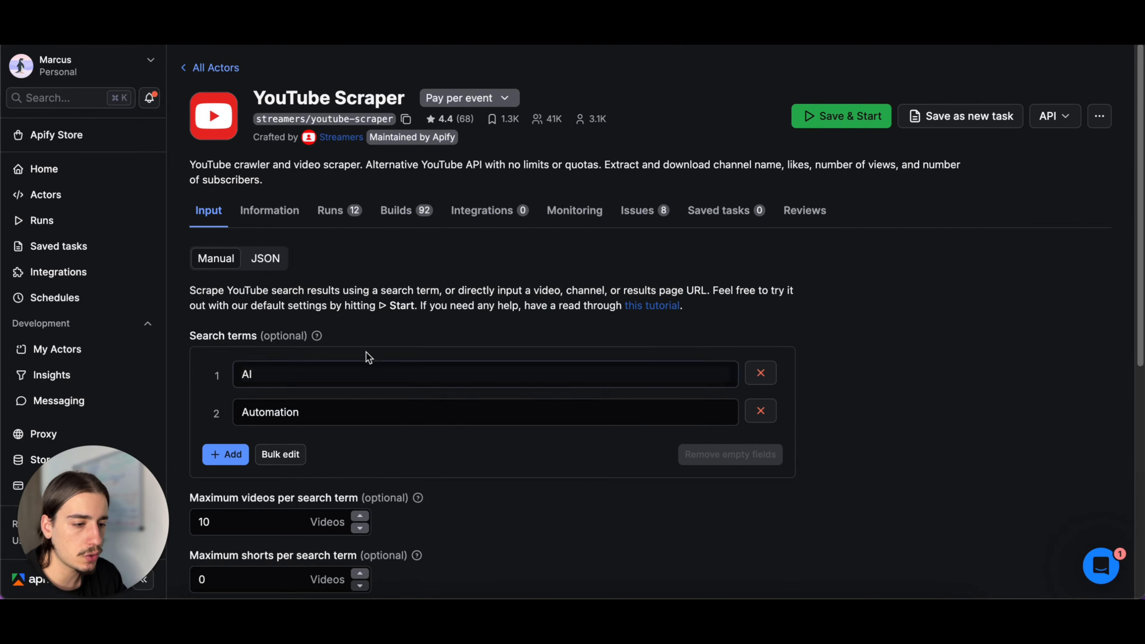
pyautogui.click(265, 257)
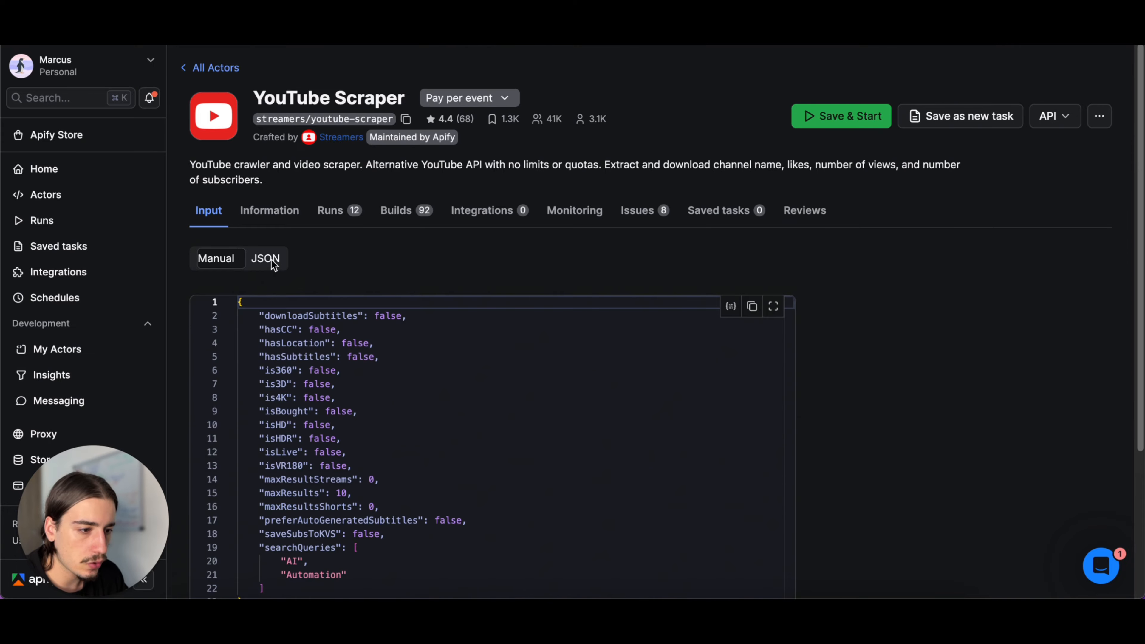
pyautogui.click(752, 306)
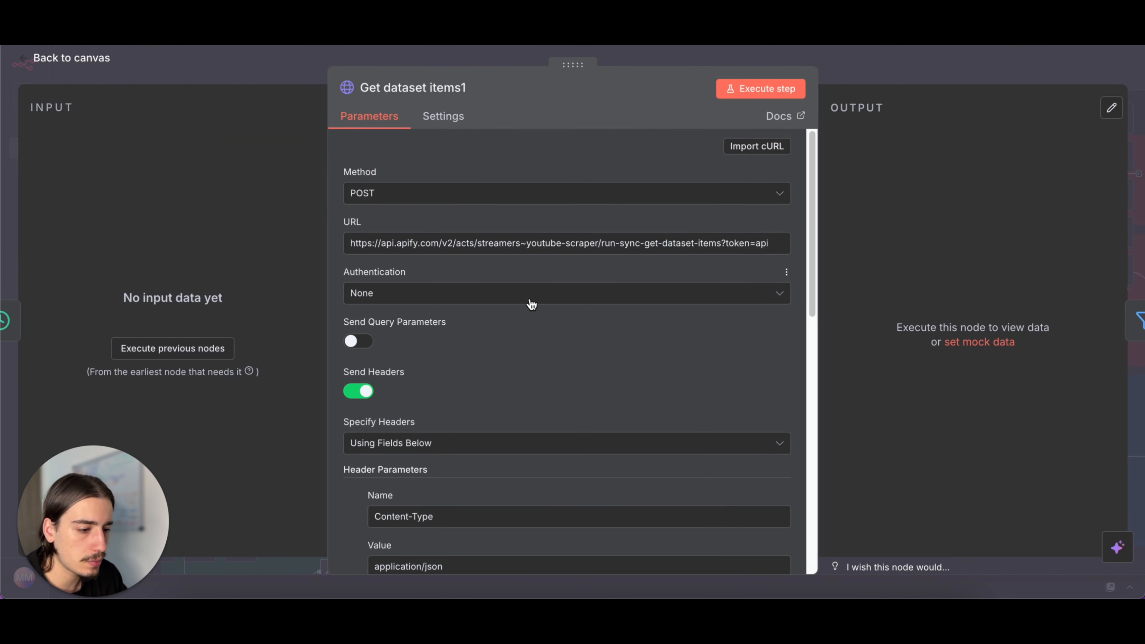
# - Switch to n8n, replace the Get dataset items1 node's JSON body with the copied scraper input, and save the workflow
pyautogui.scroll(-10, 531, 305)
pyautogui.scroll(-4, 534, 312)
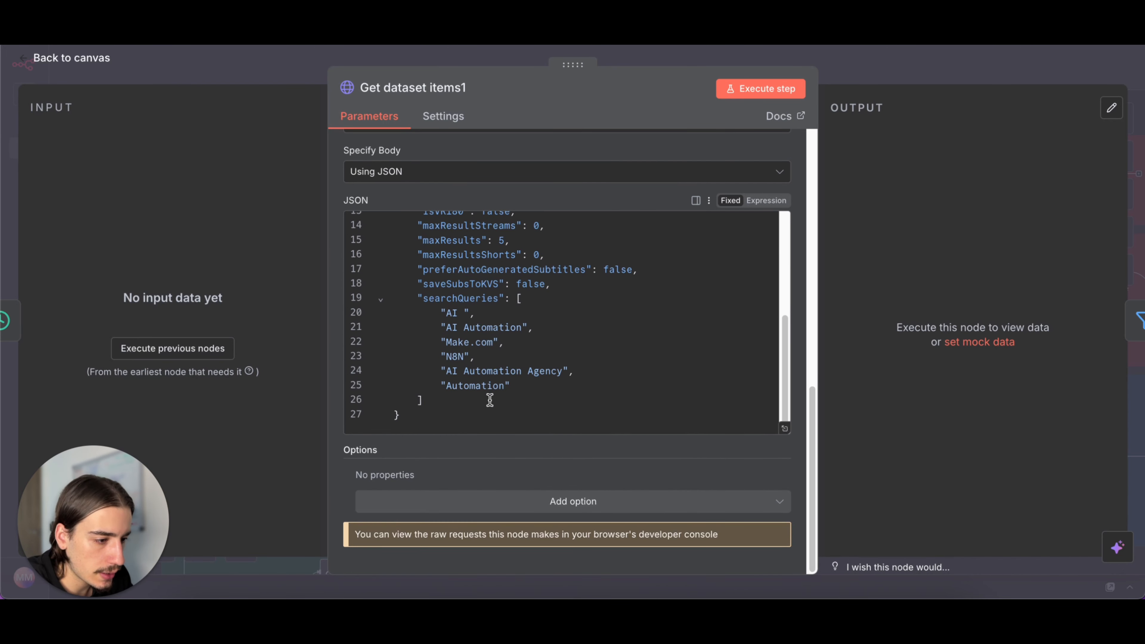
pyautogui.moveTo(437, 422); pyautogui.dragTo(419, 197)
pyautogui.hotkey('ctrl', 'v')
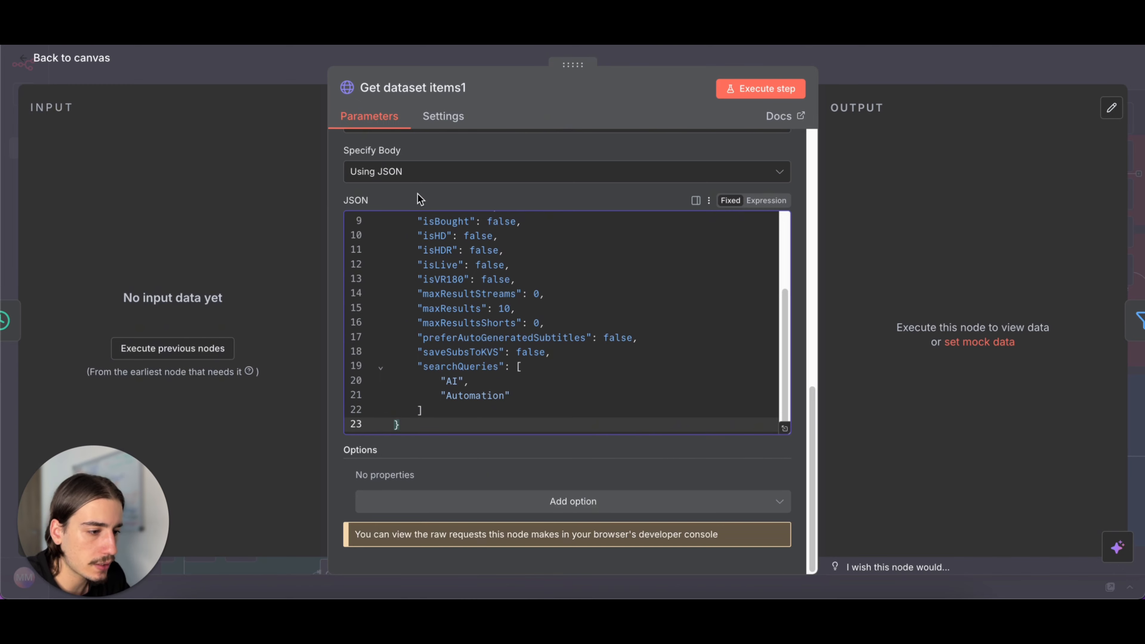
pyautogui.scroll(3, 572, 334)
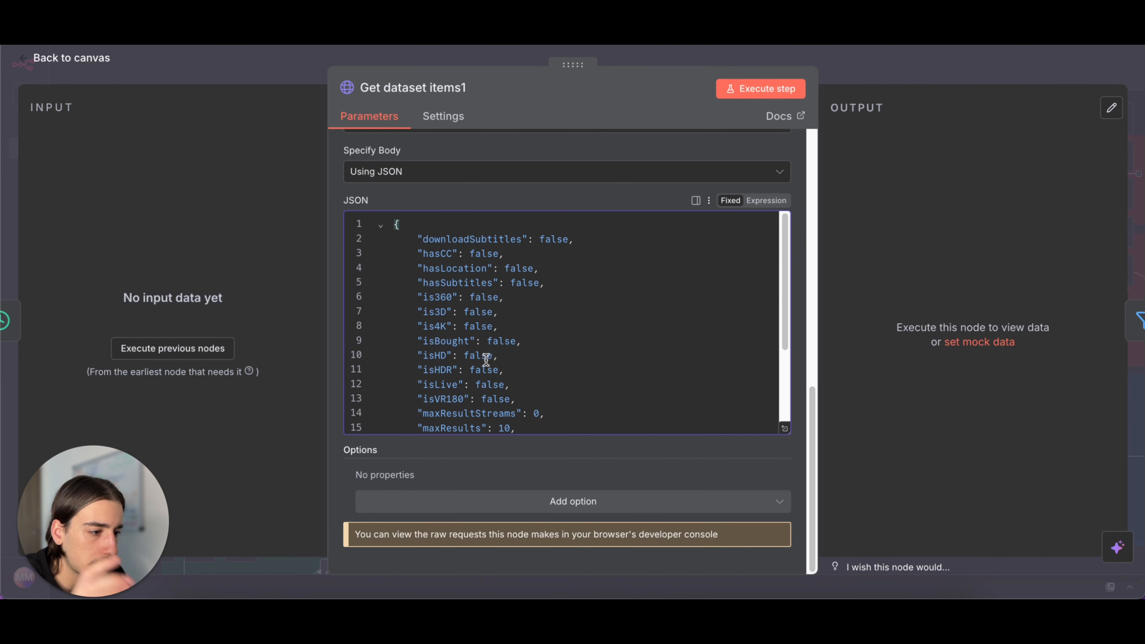
pyautogui.click(899, 73)
pyautogui.hotkey('ctrl', 's')
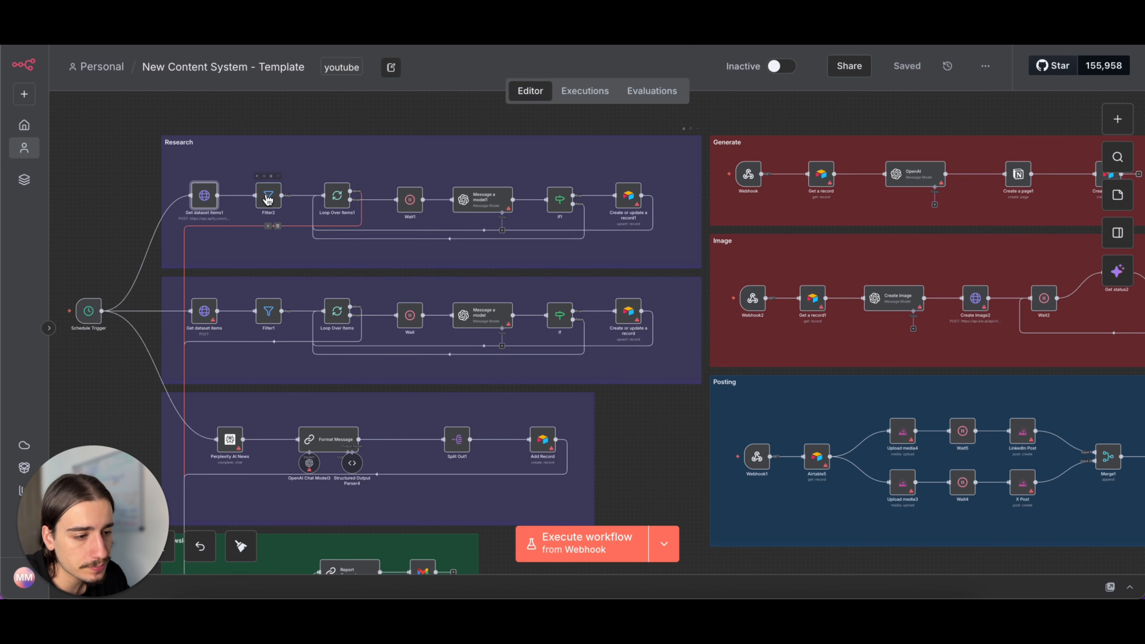
# - Review the Filter2 node's view count condition and read the full system prompt of the Message a model1 node
pyautogui.doubleClick(267, 199)
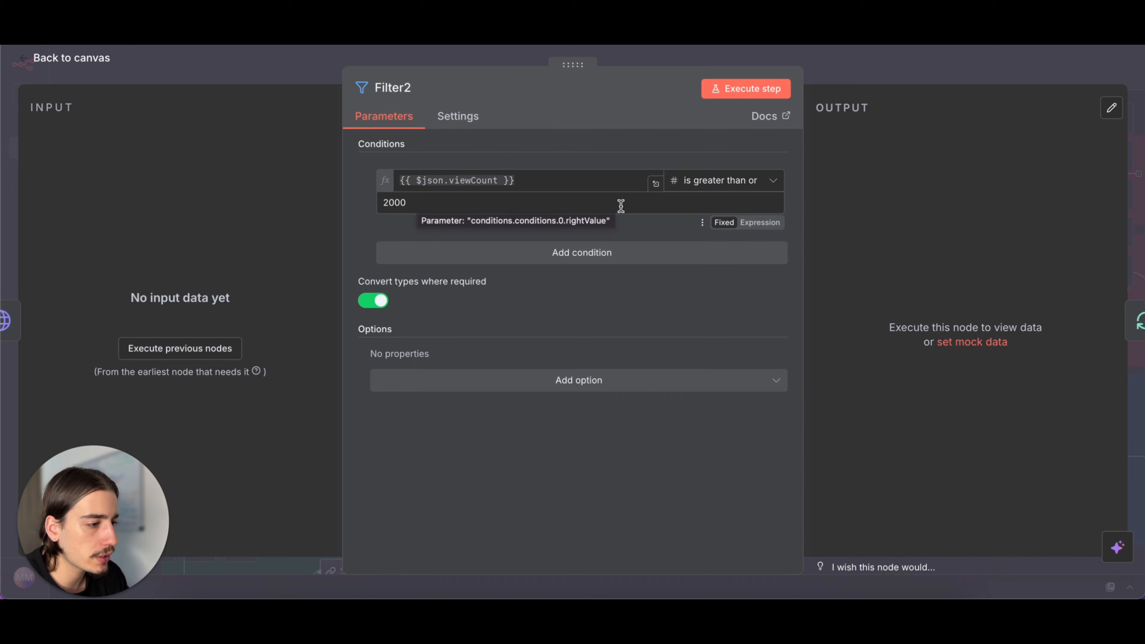
pyautogui.click(873, 77)
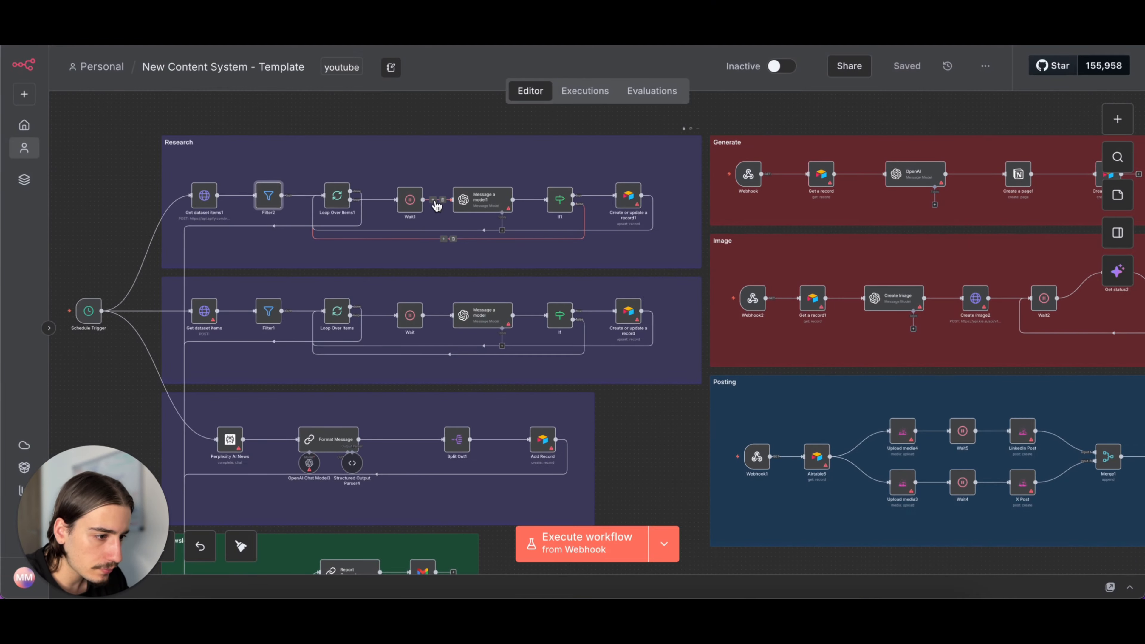
pyautogui.doubleClick(470, 206)
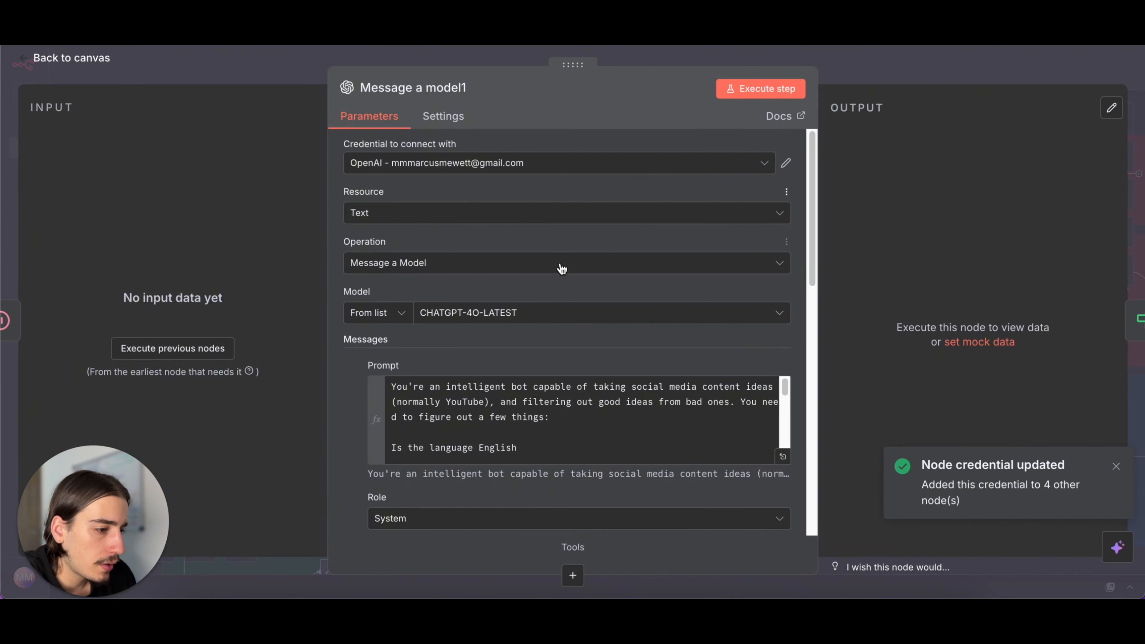
pyautogui.scroll(-5, 568, 280)
pyautogui.scroll(3, 570, 306)
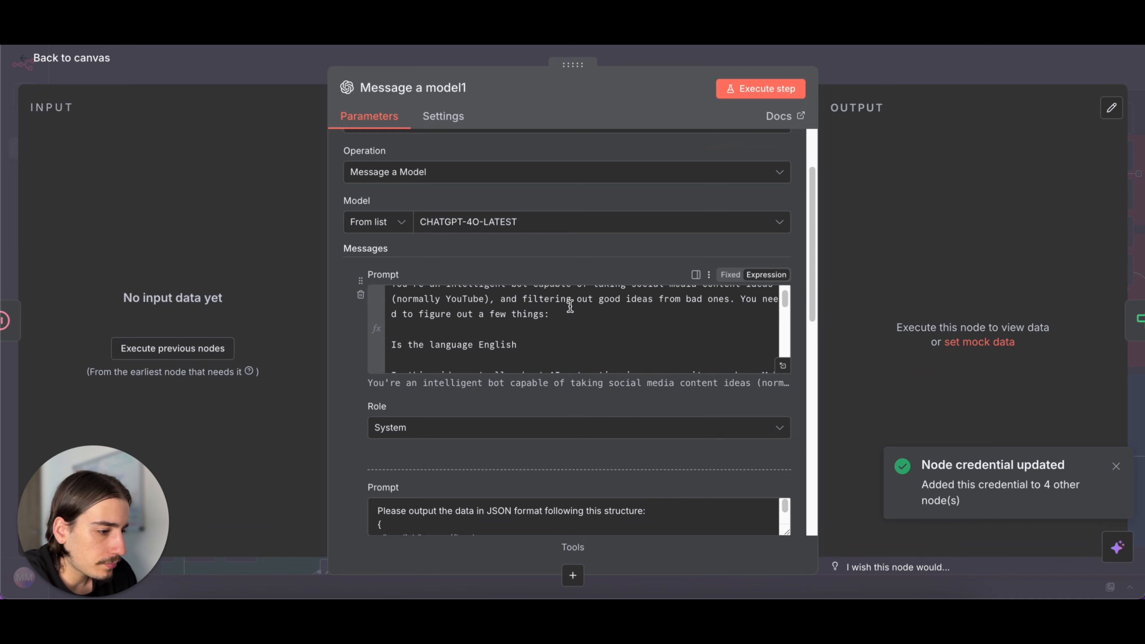
pyautogui.click(783, 365)
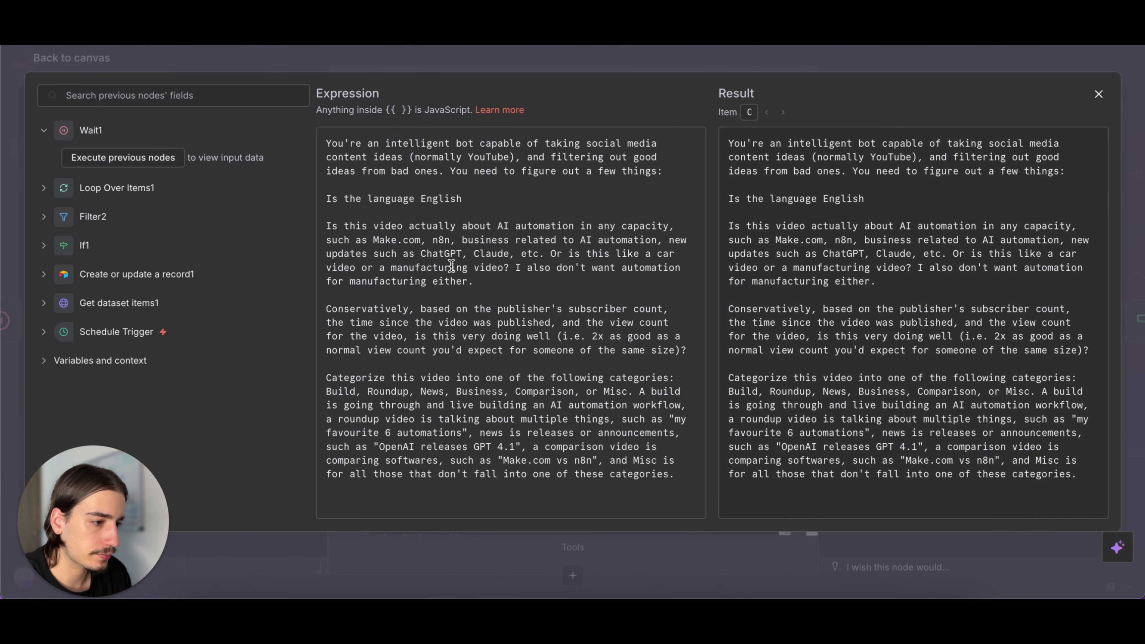
pyautogui.click(804, 71)
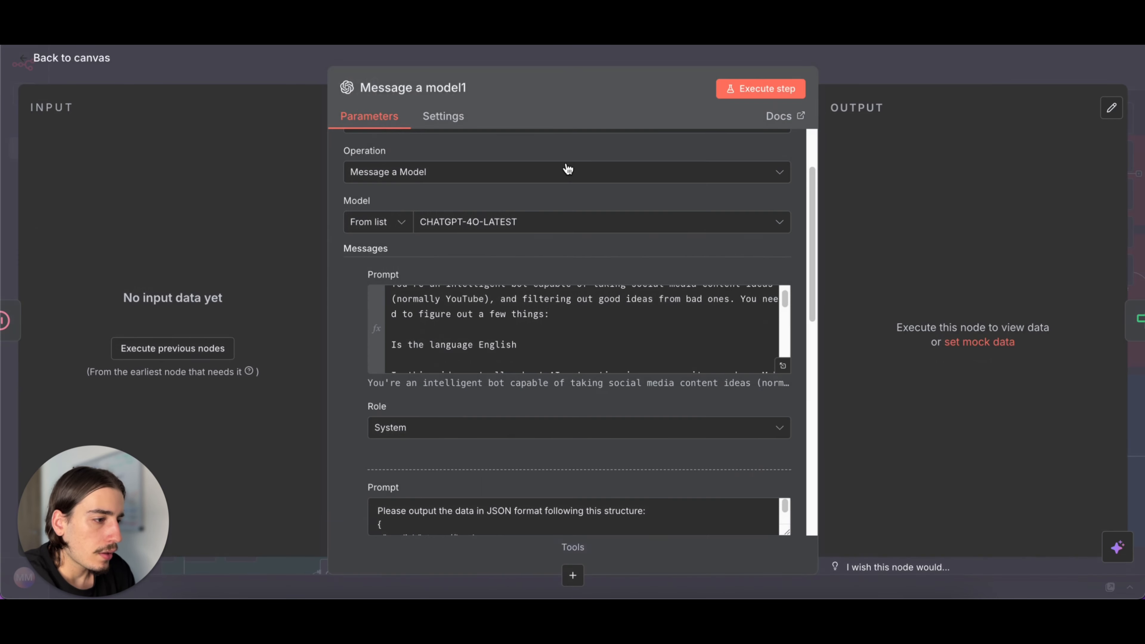
pyautogui.click(824, 73)
# - Check the OpenAI credential and model chosen in the first research row's Message a model1 node, and close it
pyautogui.scroll(-1, 495, 144)
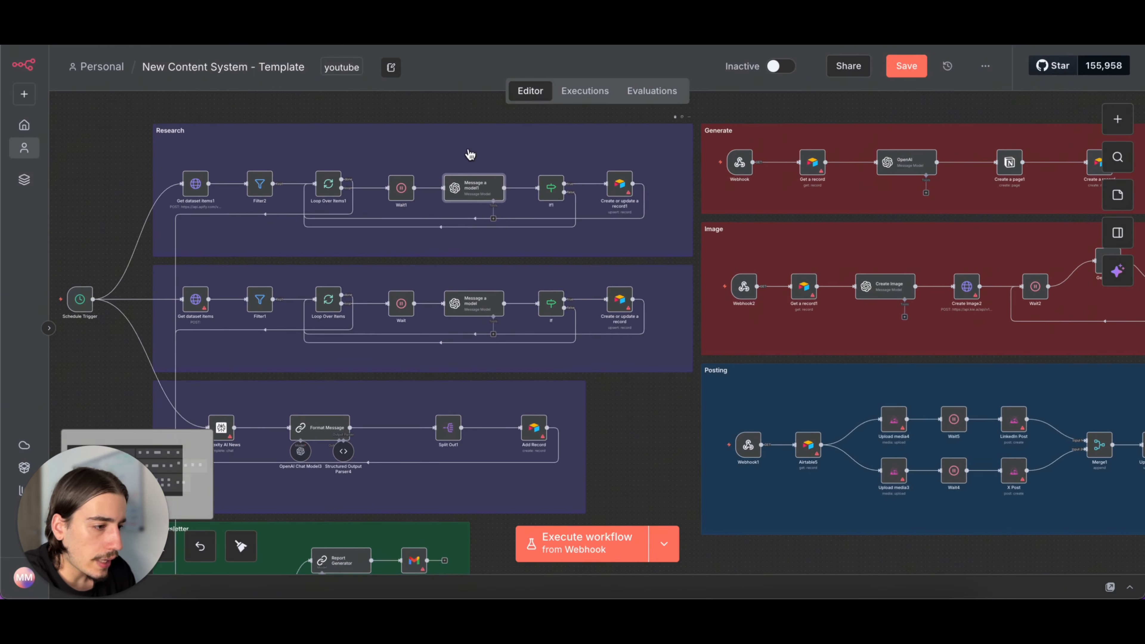
pyautogui.doubleClick(476, 198)
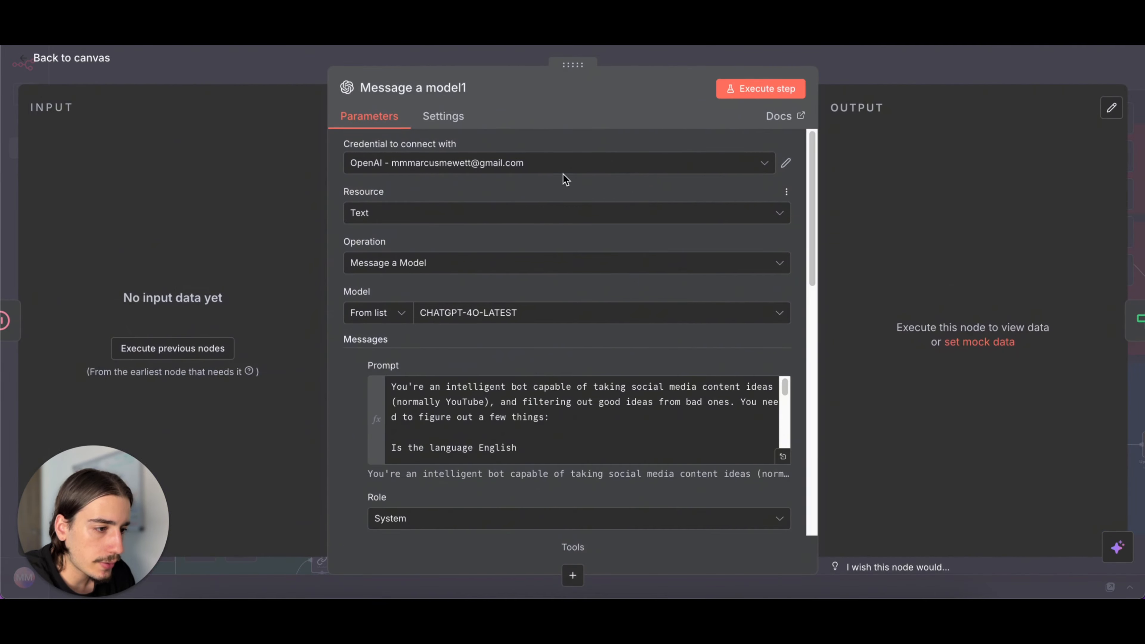
pyautogui.click(859, 82)
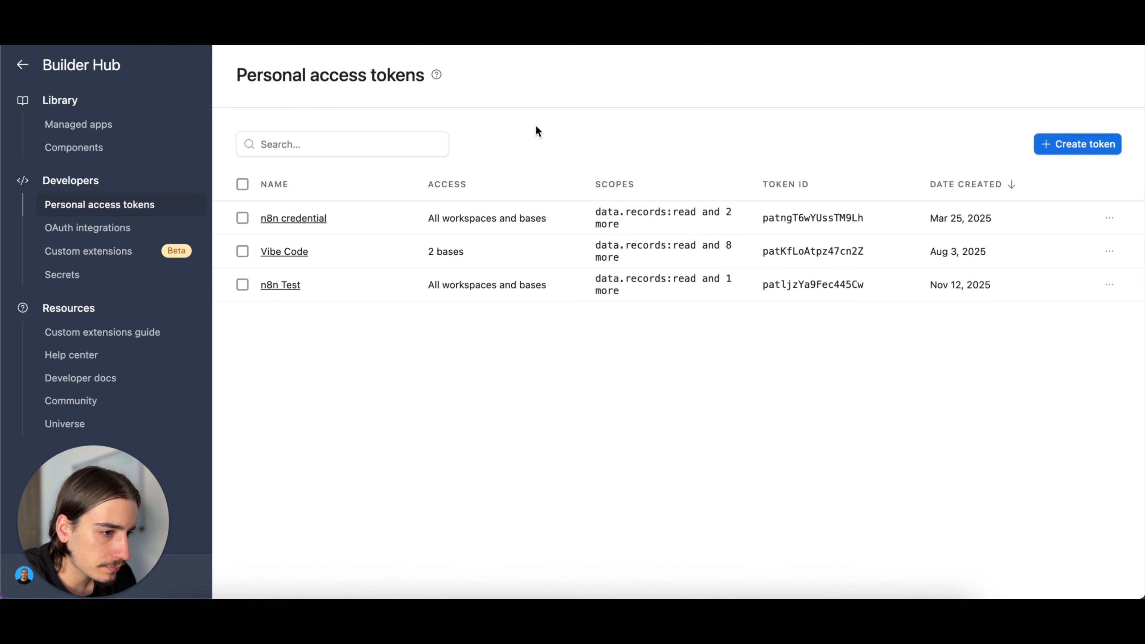
# - In Airtable's Builder Hub, start a personal access token named test test with scopes webhook:manage, data.records:write and data.recordComments:read
pyautogui.click(1086, 141)
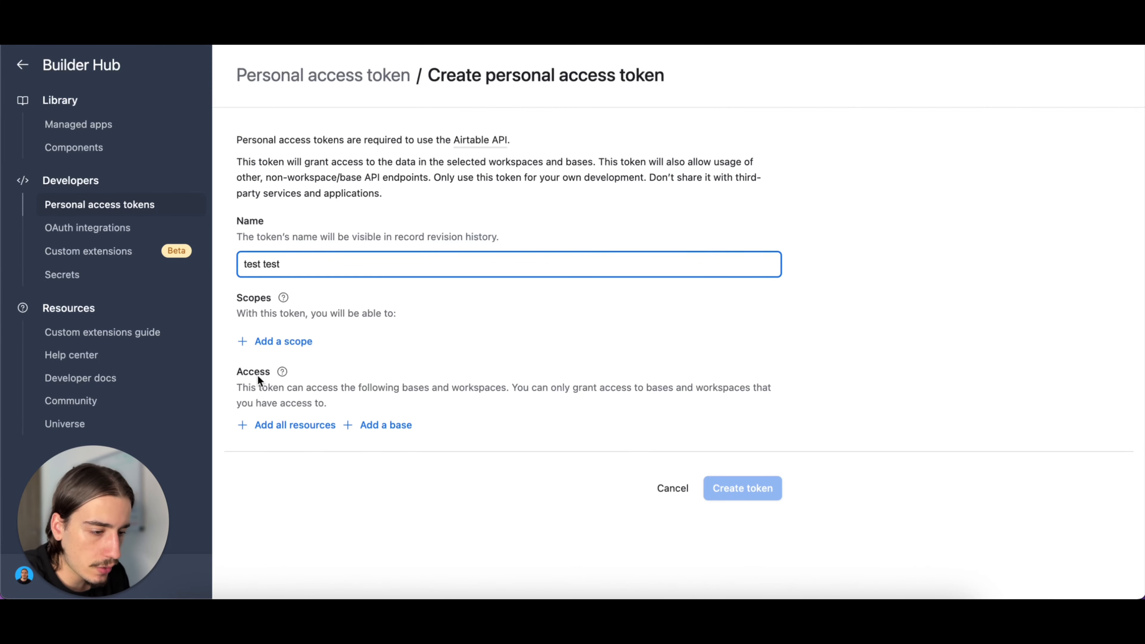
pyautogui.click(289, 349)
pyautogui.scroll(-10, 327, 401)
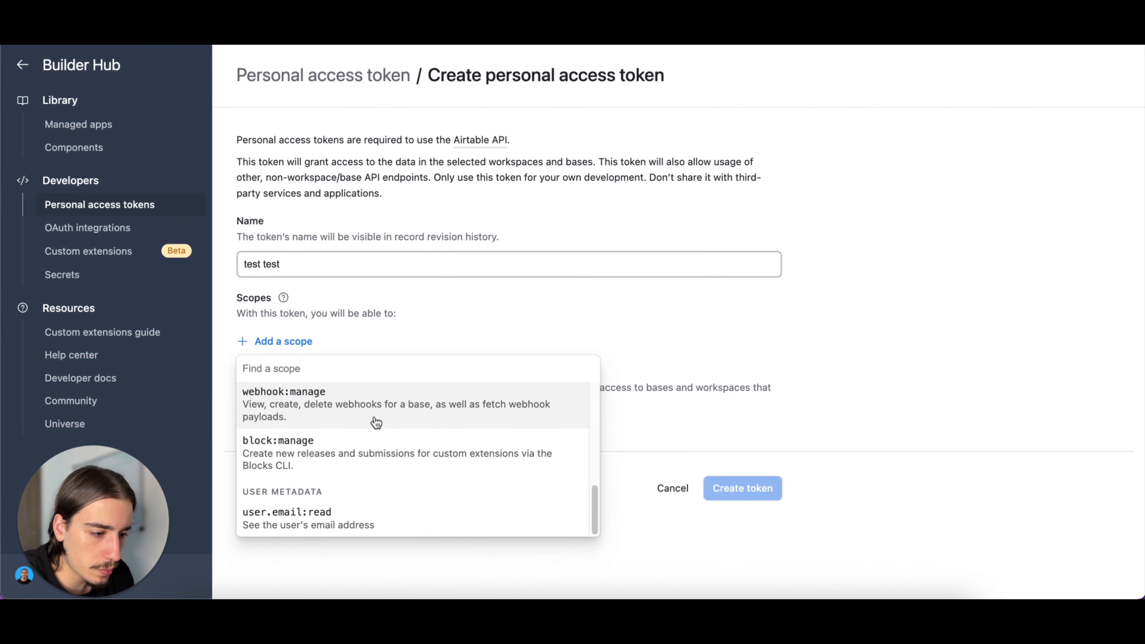
pyautogui.click(343, 399)
pyautogui.click(298, 375)
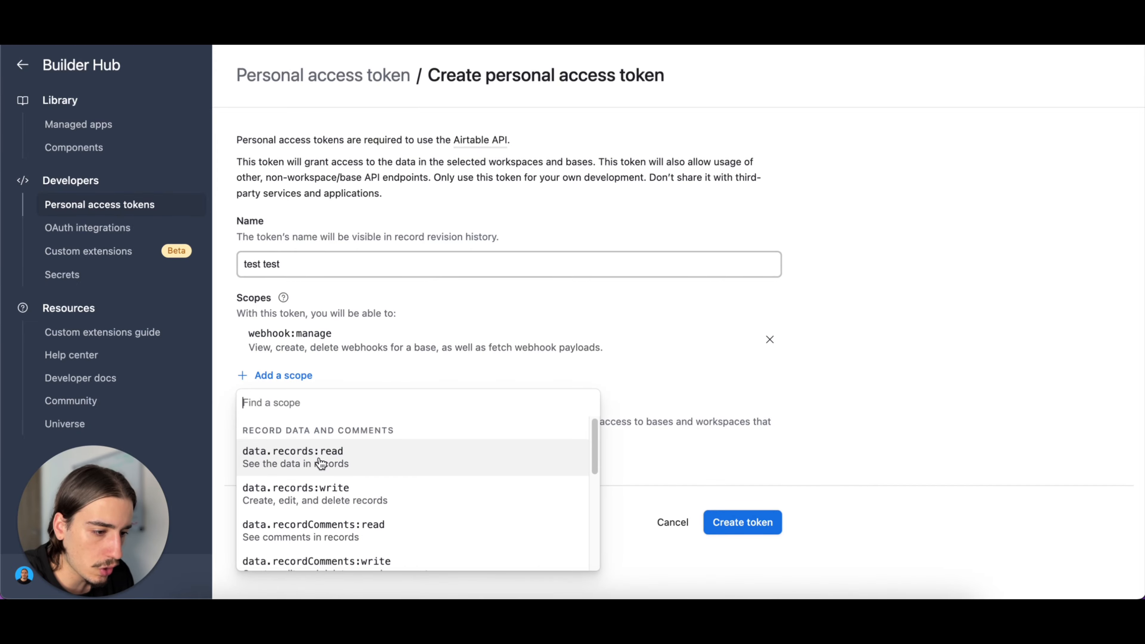
pyautogui.click(323, 487)
pyautogui.click(294, 407)
pyautogui.click(291, 322)
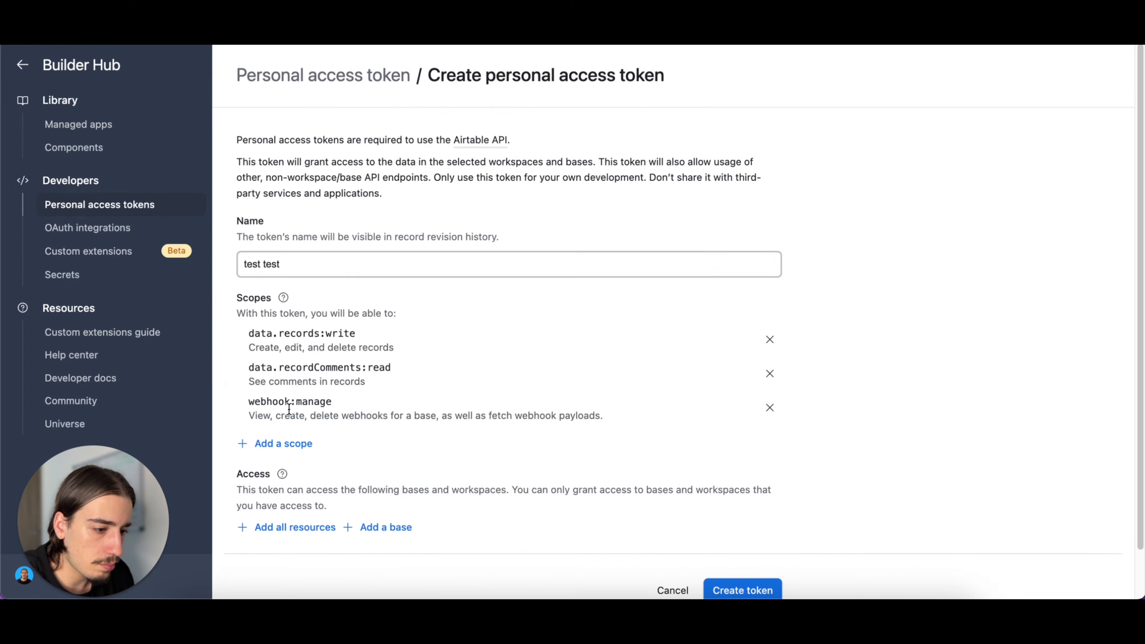
# - Add the data.records:read, schema.bases:read and schema.bases:write scopes to the token
pyautogui.click(285, 446)
pyautogui.click(299, 308)
pyautogui.click(301, 476)
pyautogui.click(328, 402)
pyautogui.click(295, 514)
pyautogui.click(299, 408)
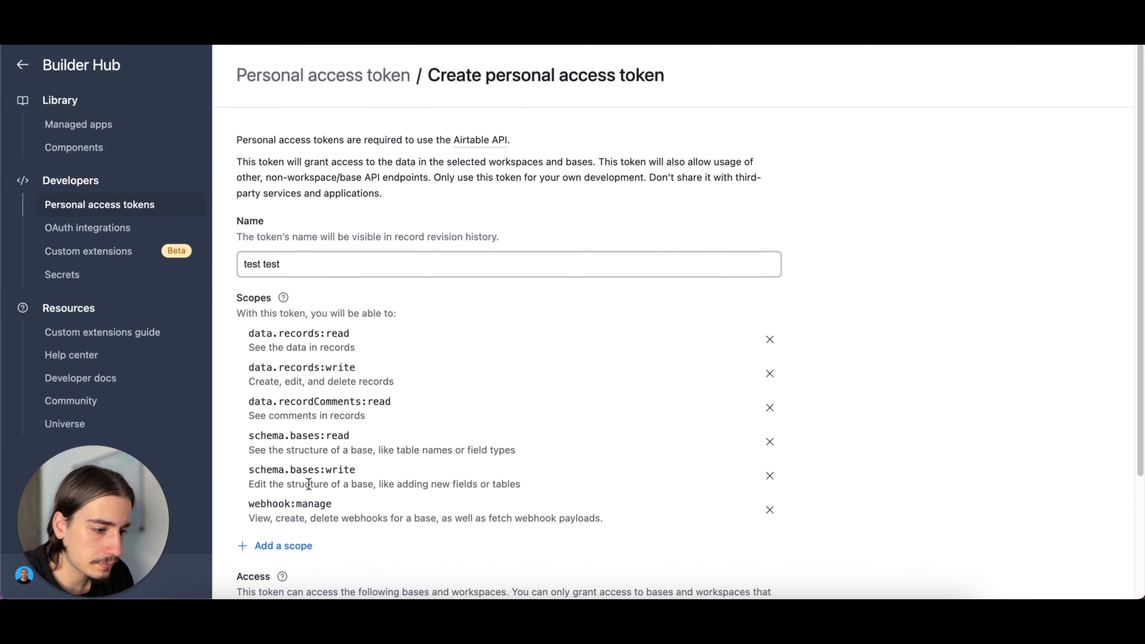
# - Add the remaining scopes data.recordComments:write, user.email:read and block:manage to the token
pyautogui.click(306, 544)
pyautogui.scroll(-1, 327, 452)
pyautogui.scroll(1, 330, 445)
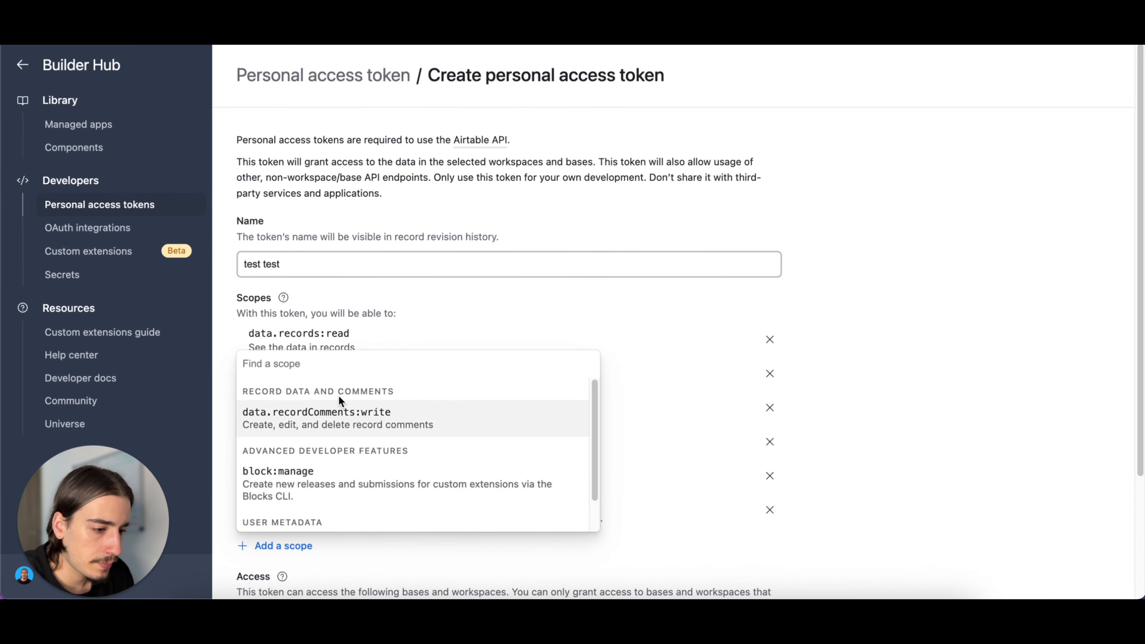
pyautogui.click(311, 418)
pyautogui.scroll(-3, 309, 444)
pyautogui.click(300, 433)
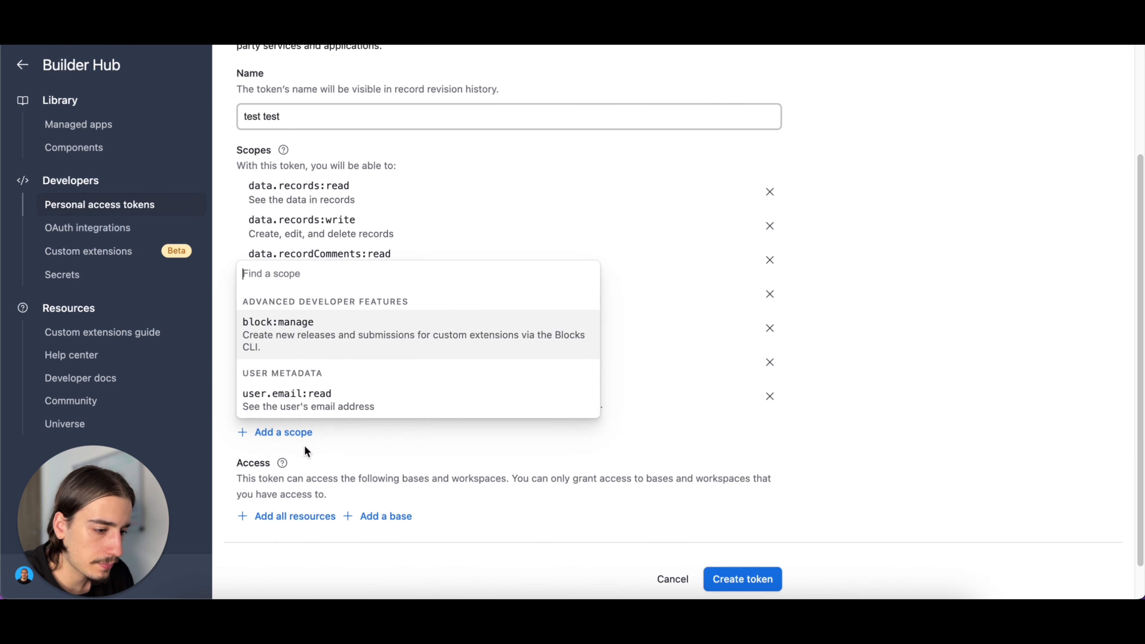
pyautogui.click(328, 394)
pyautogui.click(297, 467)
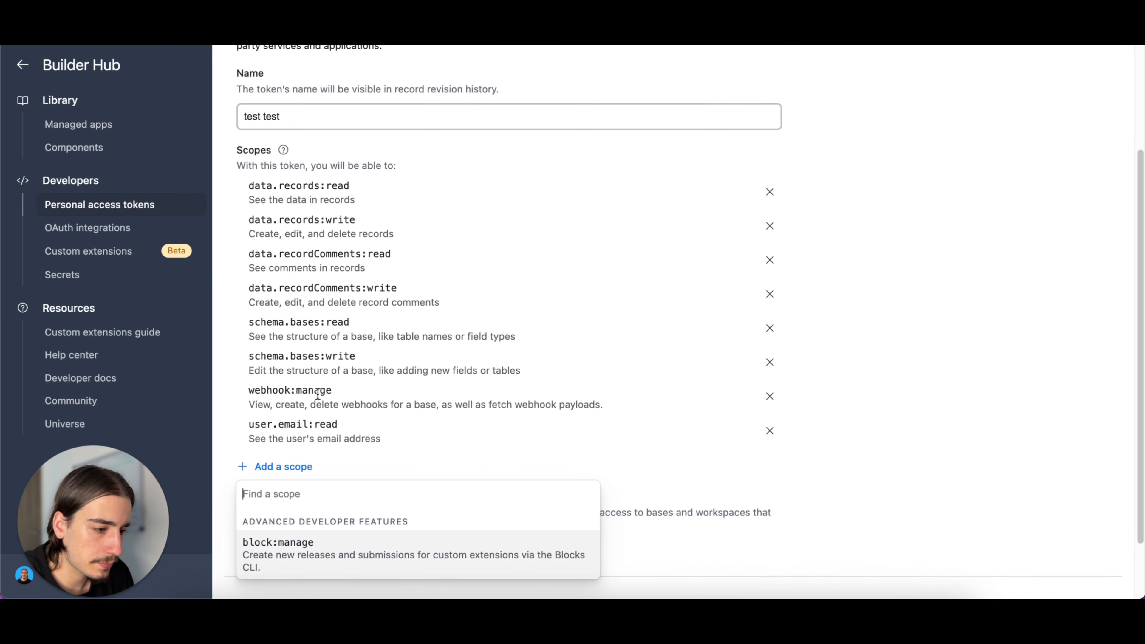
pyautogui.click(319, 539)
# - Grant the token access to all current and future bases in all workspaces, and create it
pyautogui.scroll(-3, 322, 413)
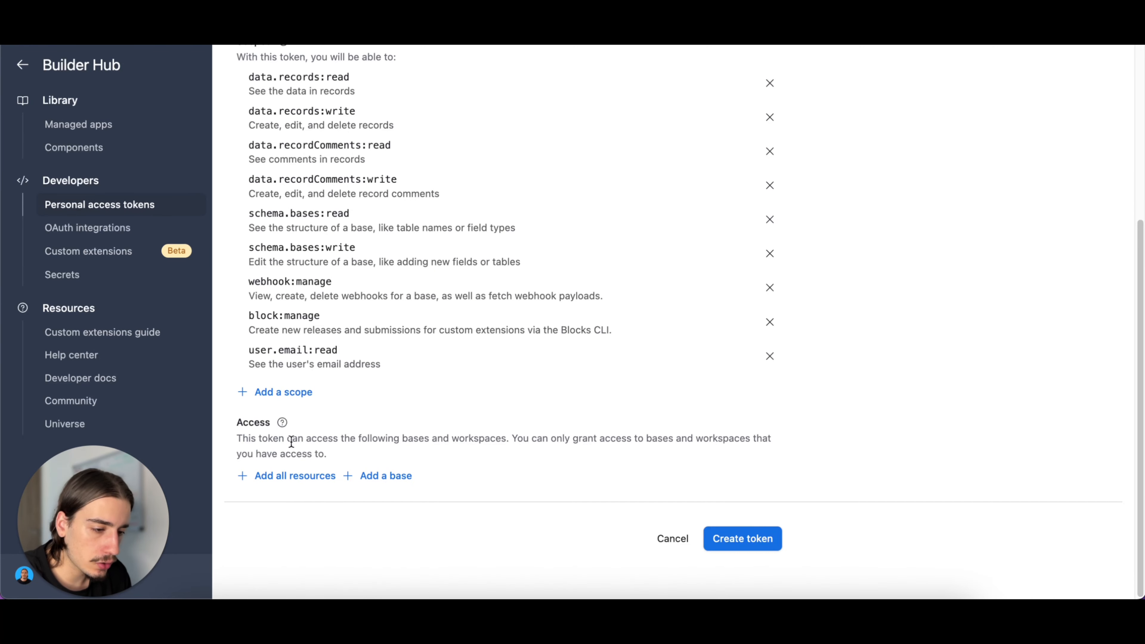
pyautogui.click(278, 486)
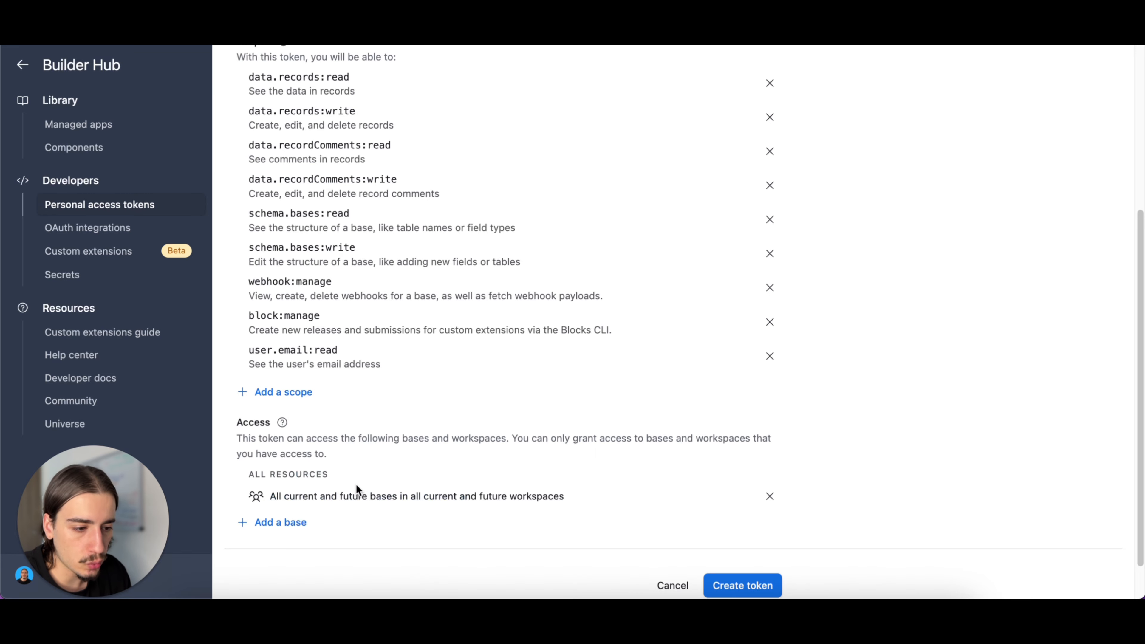
pyautogui.scroll(-2, 356, 484)
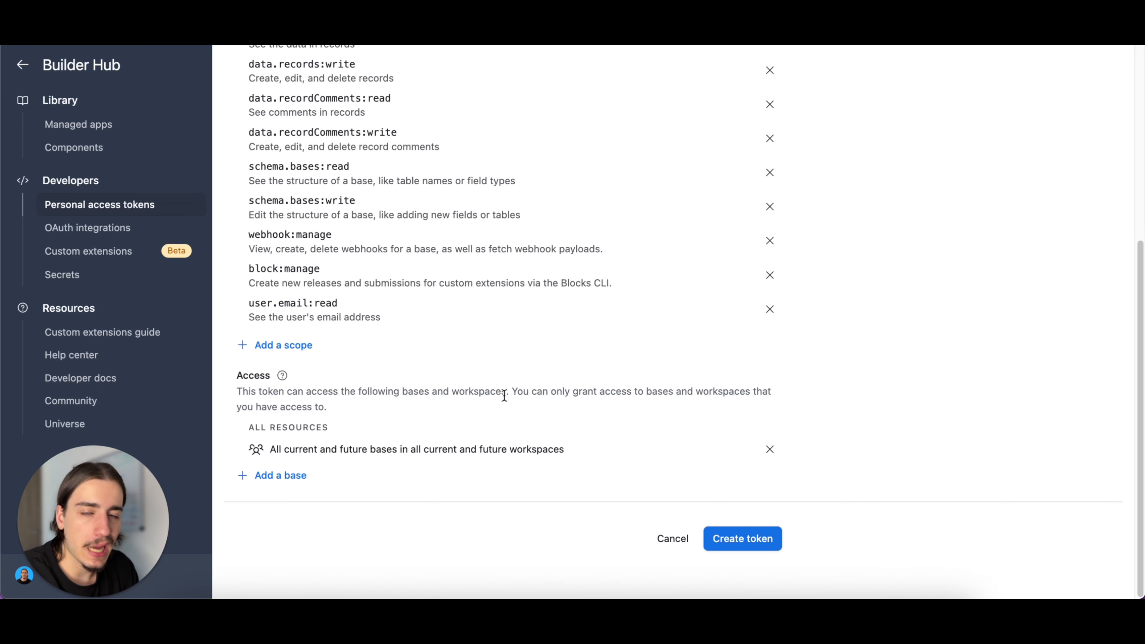
pyautogui.click(738, 541)
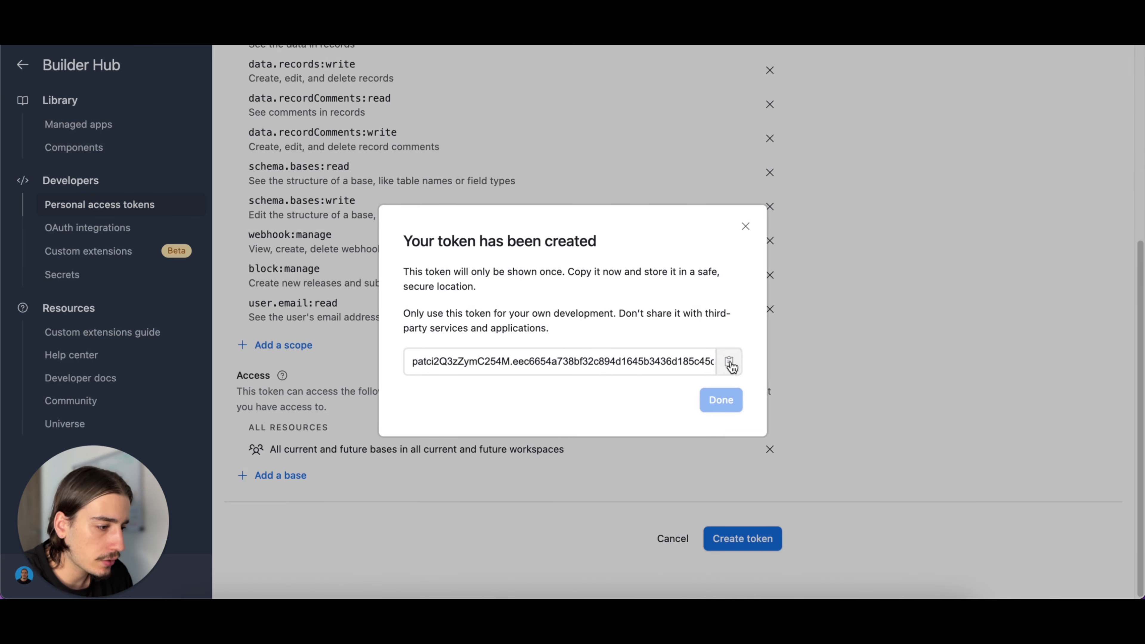
pyautogui.click(747, 227)
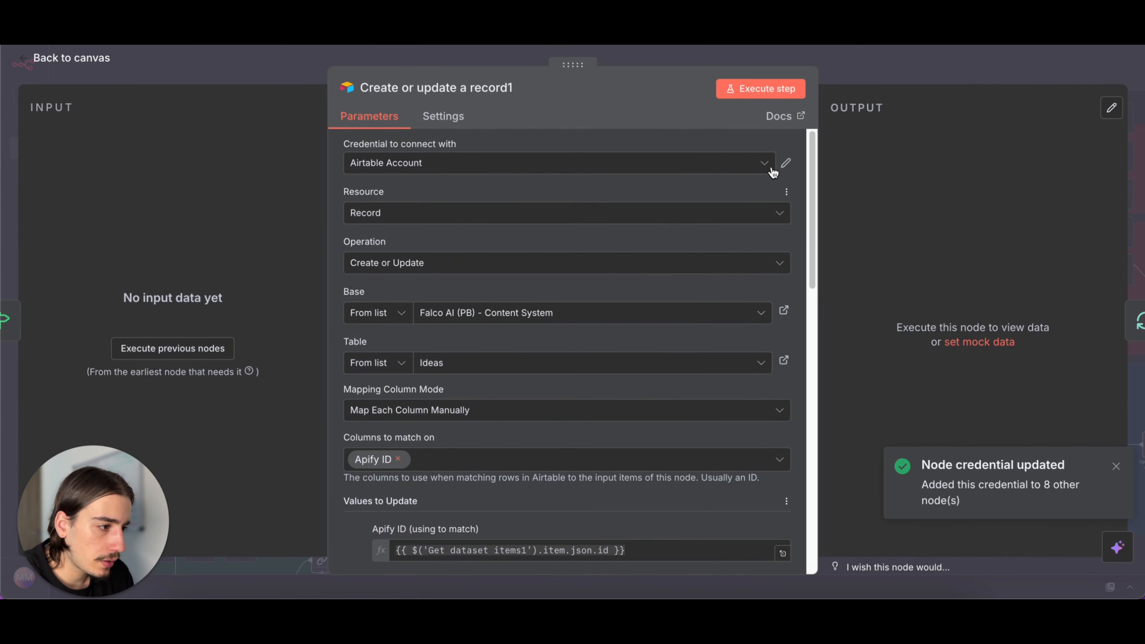
# - In n8n, check the Create or update a record1 node's Airtable credential and review its base, table and column mapping
pyautogui.click(785, 164)
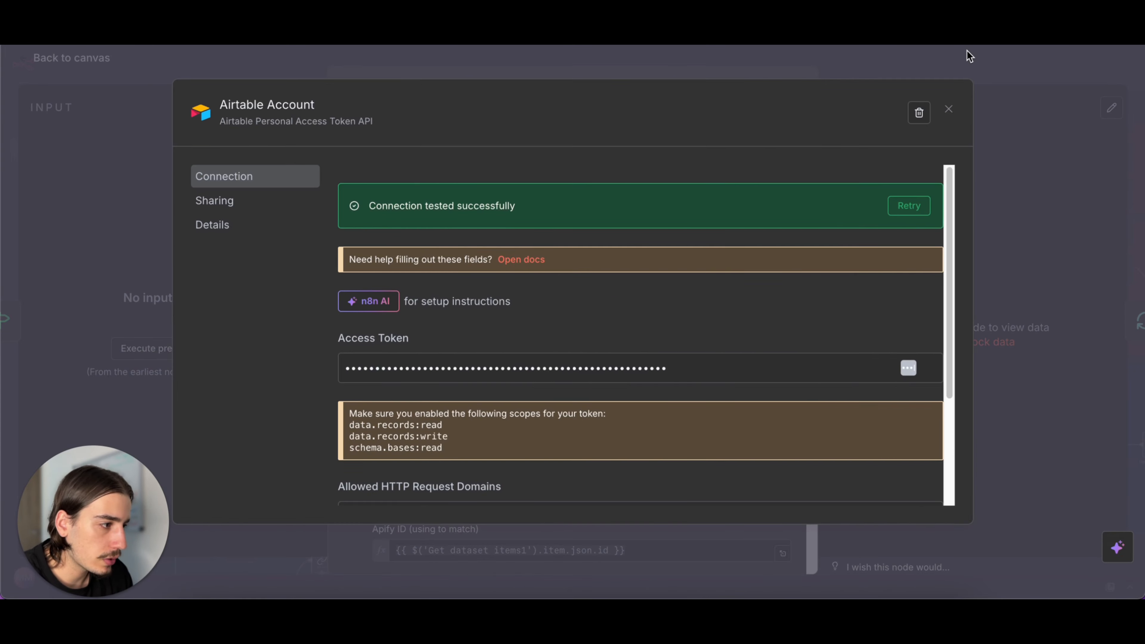
pyautogui.click(948, 110)
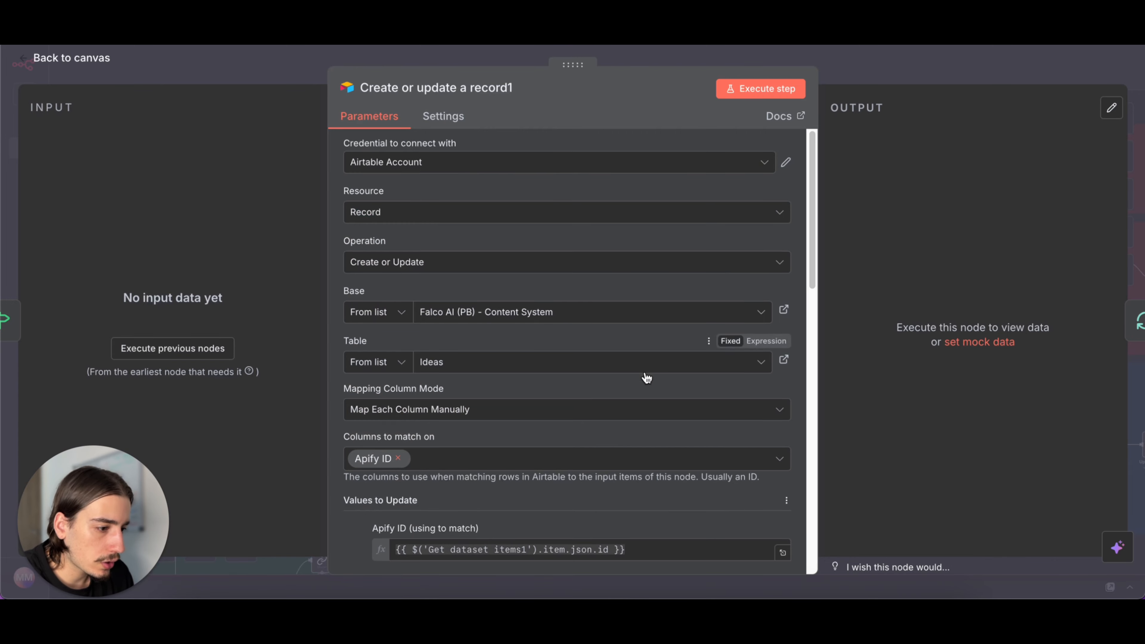
pyautogui.scroll(-6, 640, 253)
pyautogui.scroll(3, 540, 256)
pyautogui.scroll(1, 541, 223)
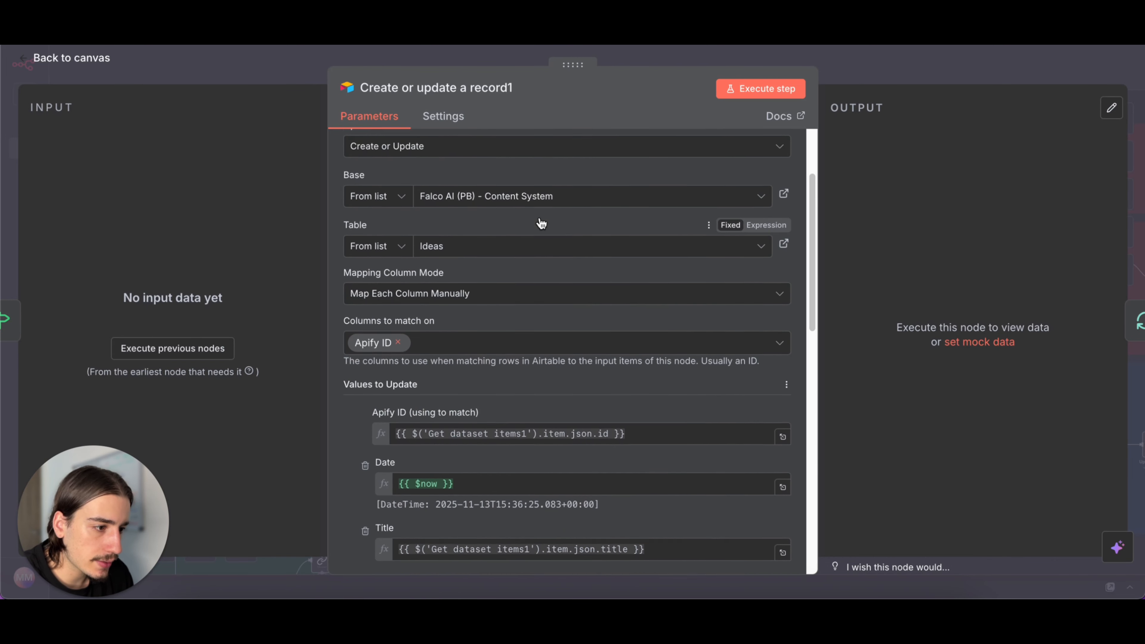
pyautogui.scroll(1, 541, 223)
pyautogui.click(852, 82)
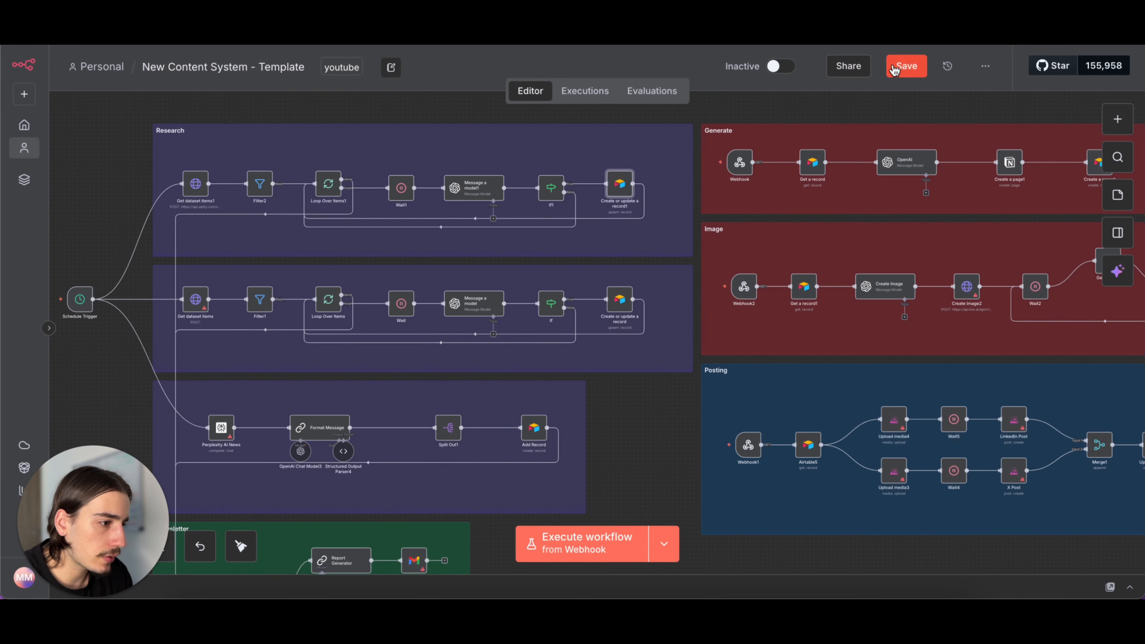
# - Switch to Apify's Linkedin Mass Profile Posts Scraper, look over its profile usernames or URLs, and show the input as JSON
pyautogui.scroll(-2, 332, 271)
pyautogui.hscroll(-1, 332, 271)
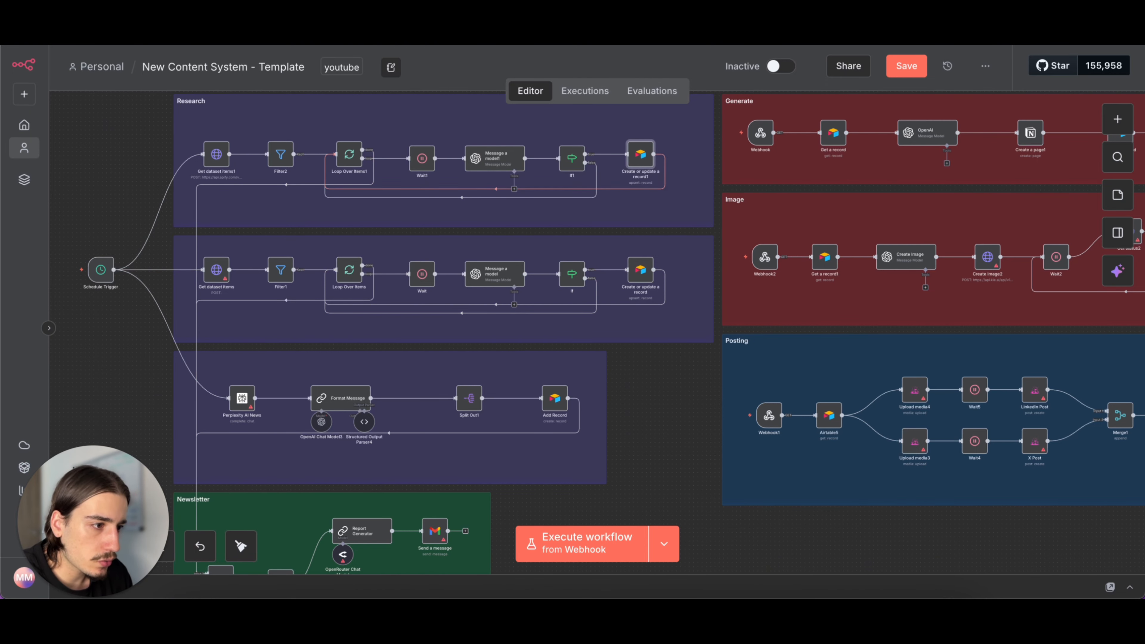
pyautogui.click(474, 27)
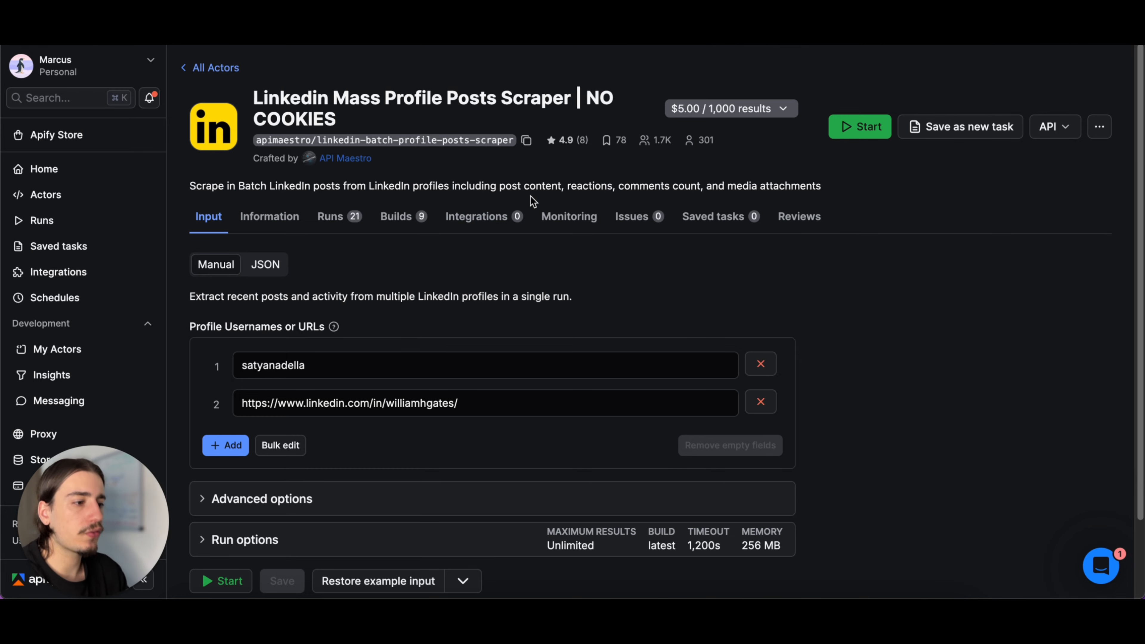
pyautogui.scroll(-2, 544, 245)
pyautogui.click(381, 264)
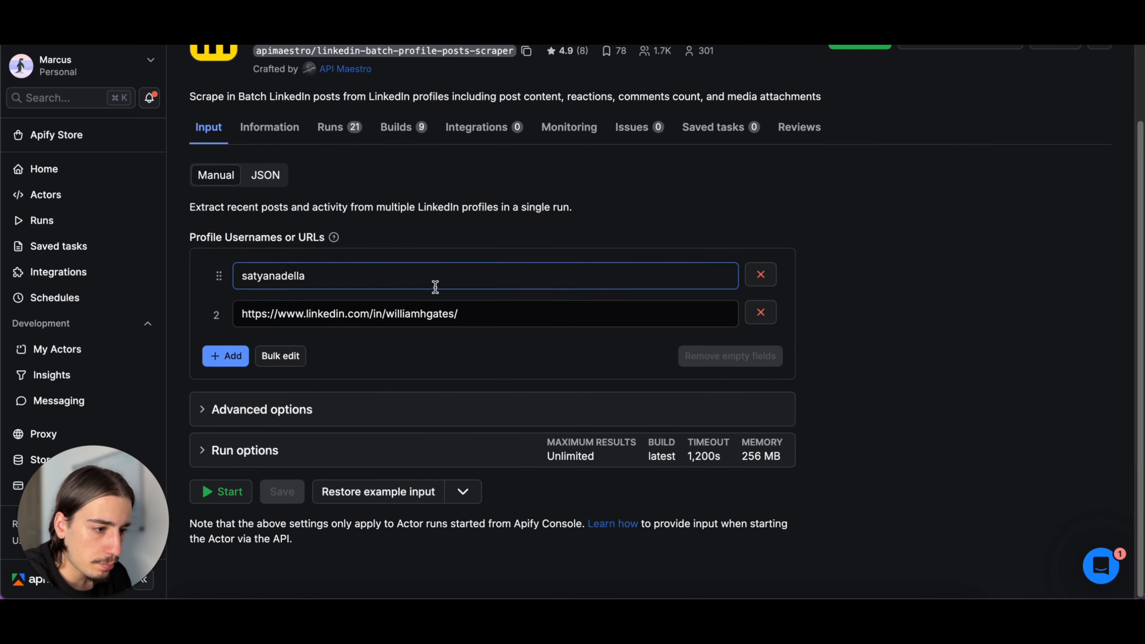
pyautogui.click(325, 310)
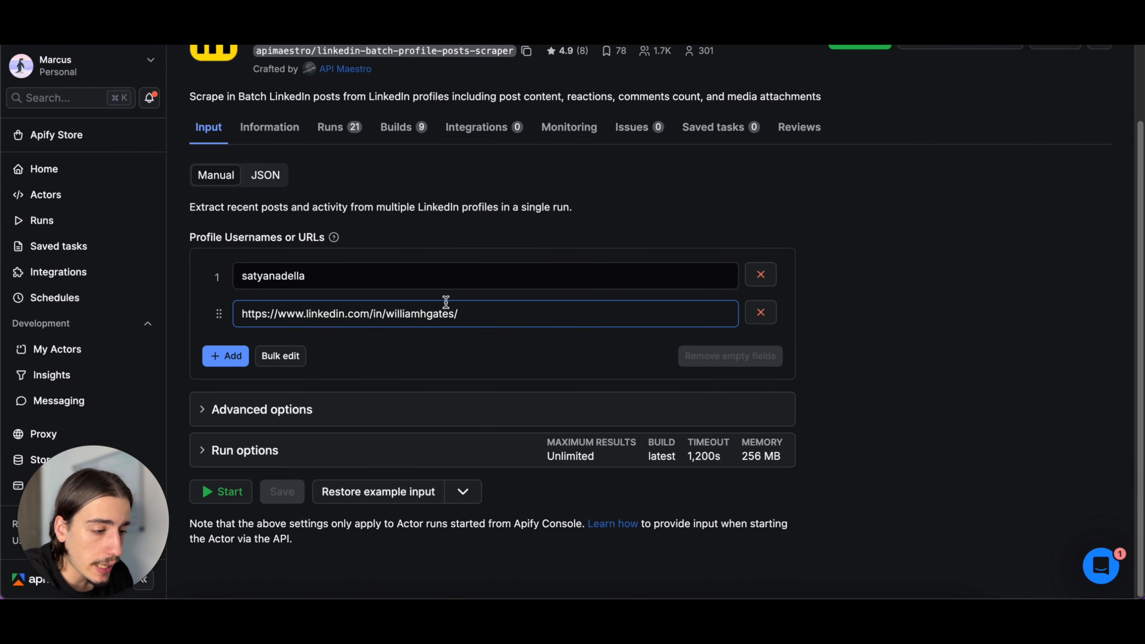
pyautogui.click(269, 181)
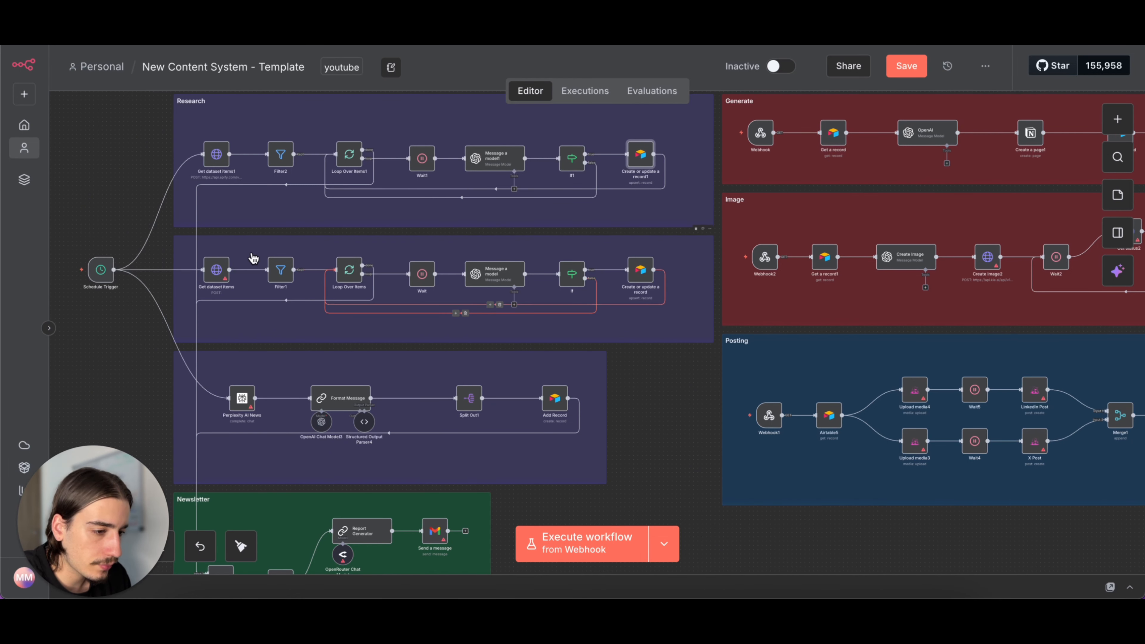
# - In n8n, open the LinkedIn research row's Get dataset items node and clear its JSON body completely
pyautogui.doubleClick(214, 271)
pyautogui.scroll(-10, 477, 329)
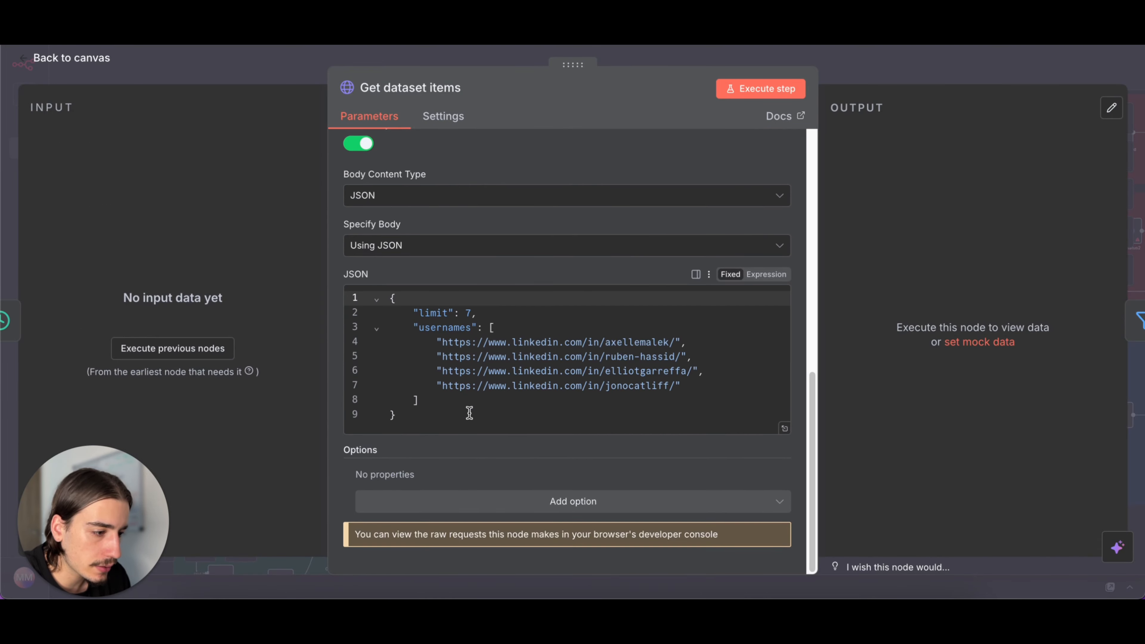
pyautogui.moveTo(487, 428); pyautogui.dragTo(353, 253)
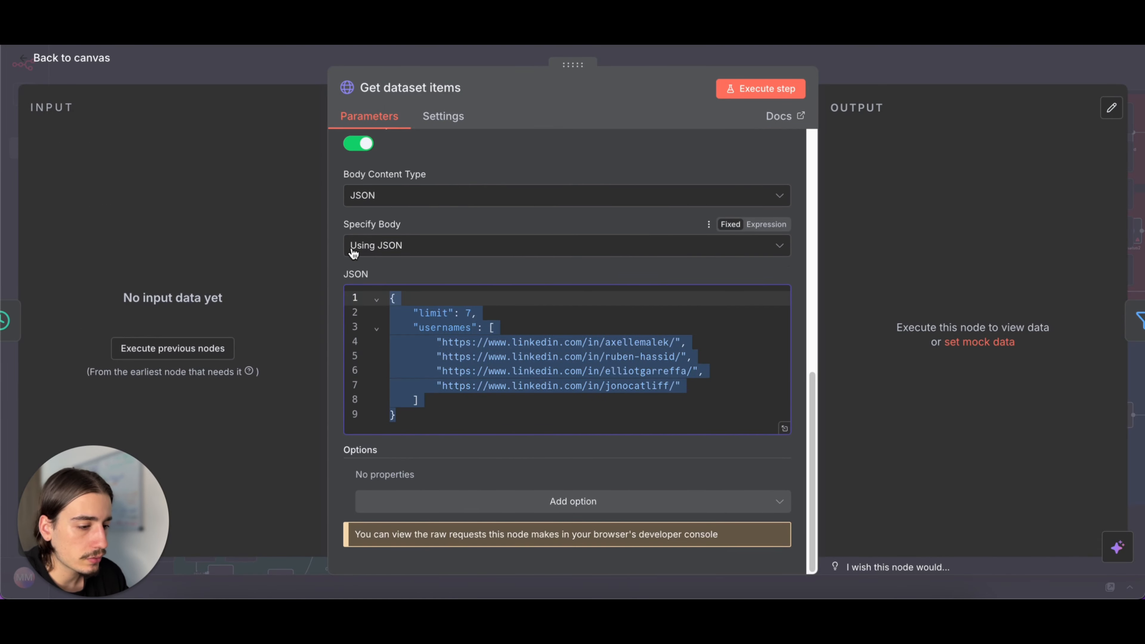
pyautogui.hotkey('ctrl', 'v')
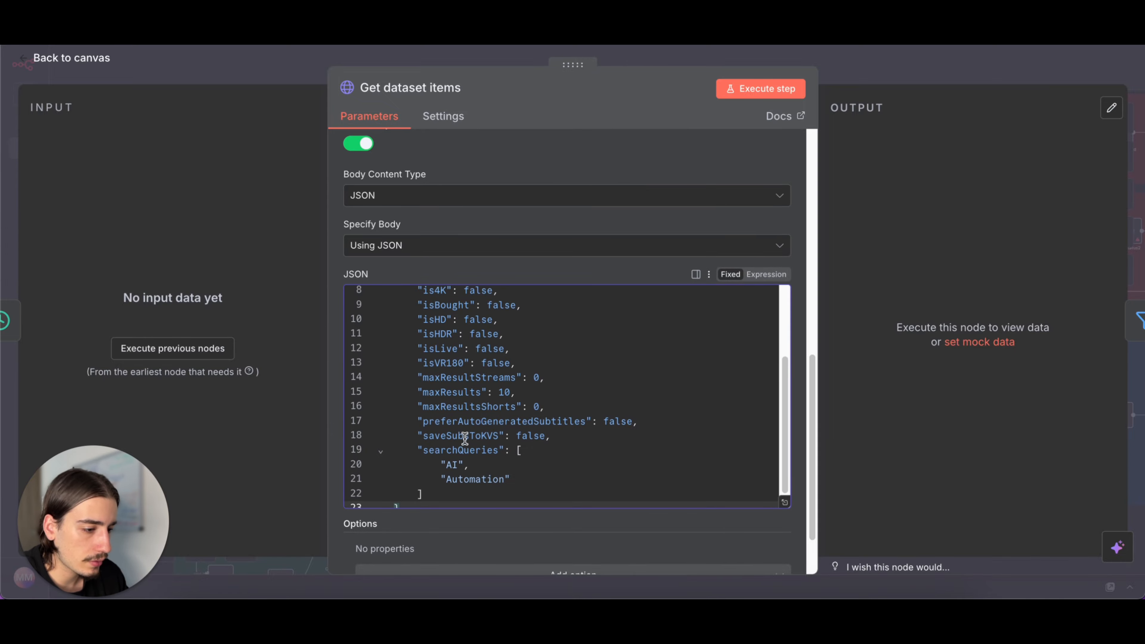
pyautogui.moveTo(436, 486); pyautogui.dragTo(401, 222)
pyautogui.press('BackSpace')
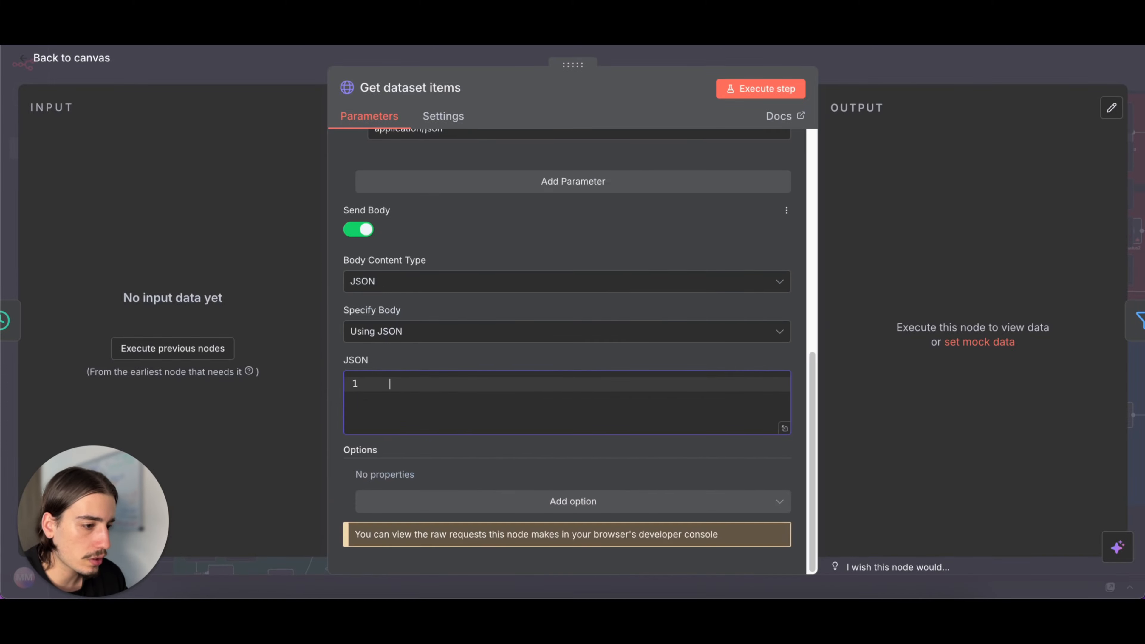
# - Copy the LinkedIn scraper's JSON input from Apify and paste it as the JSON body of n8n's Get dataset items node
pyautogui.hotkey('ctrl', 'Tab')
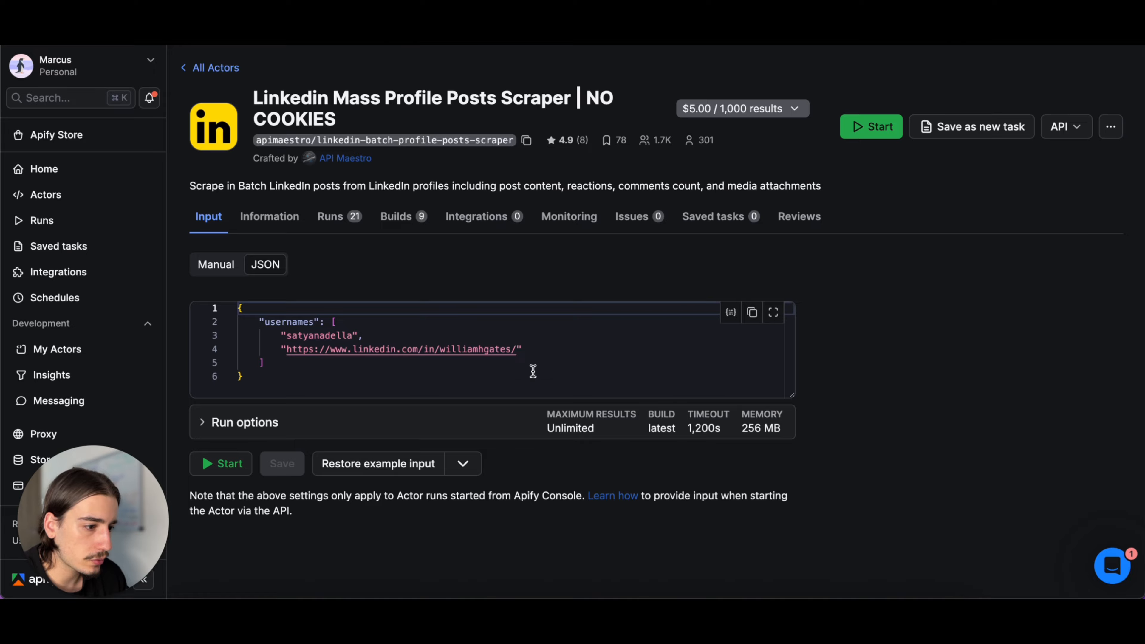
pyautogui.click(750, 312)
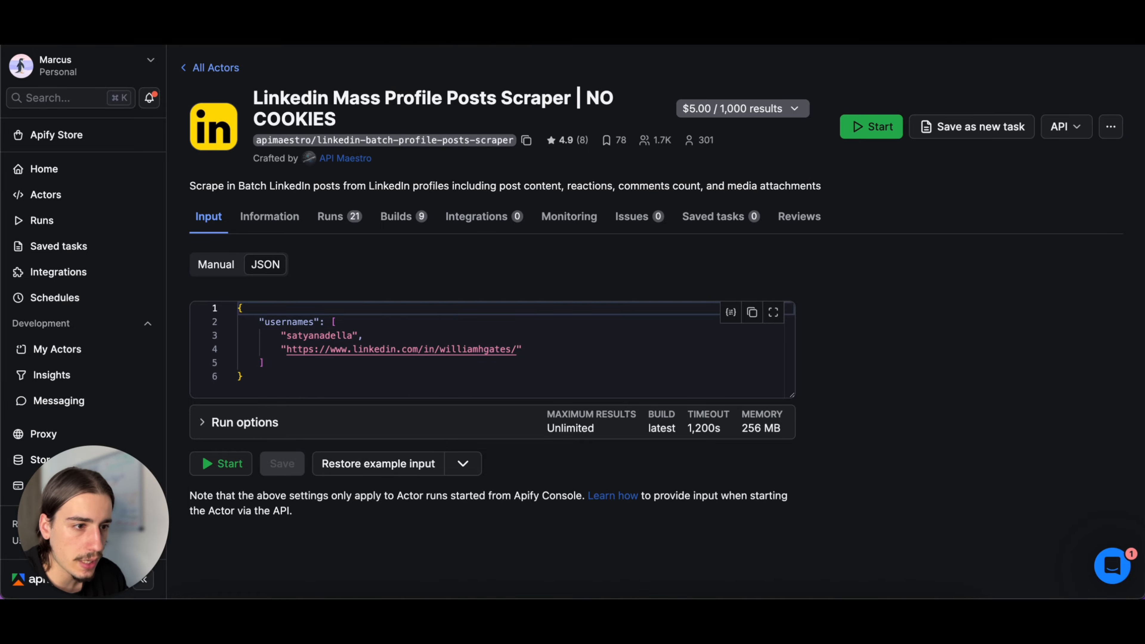
pyautogui.hotkey('ctrl', 'Tab')
pyautogui.hotkey('ctrl', 'v')
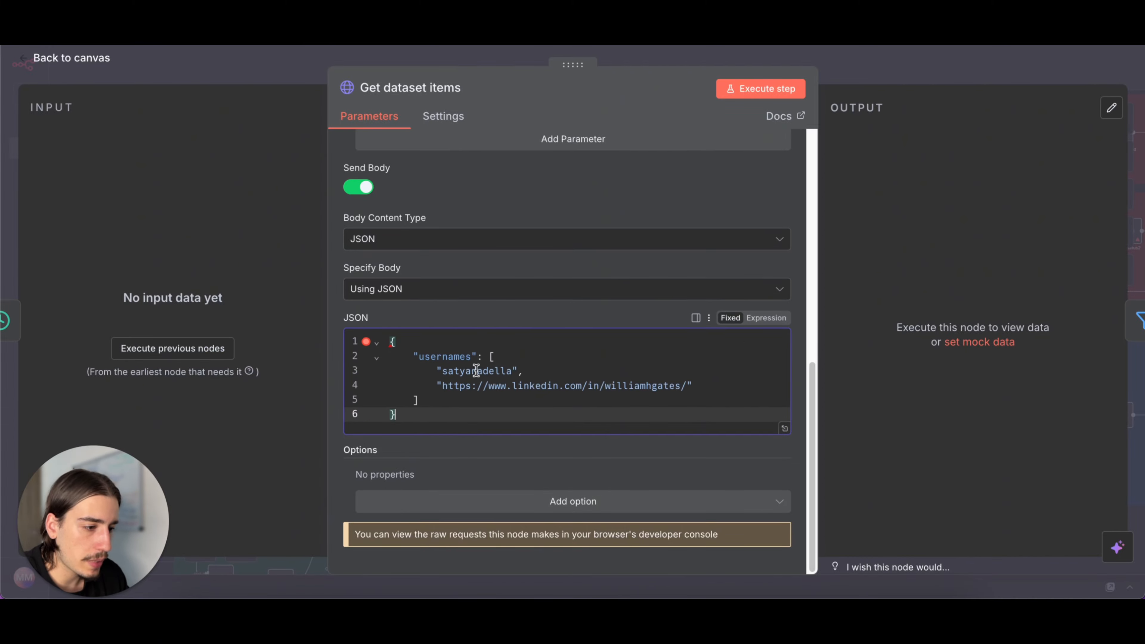
# - In Apify, copy the LinkedIn scraper's POST endpoint URL for running the Actor synchronously and getting dataset items
pyautogui.scroll(5, 478, 370)
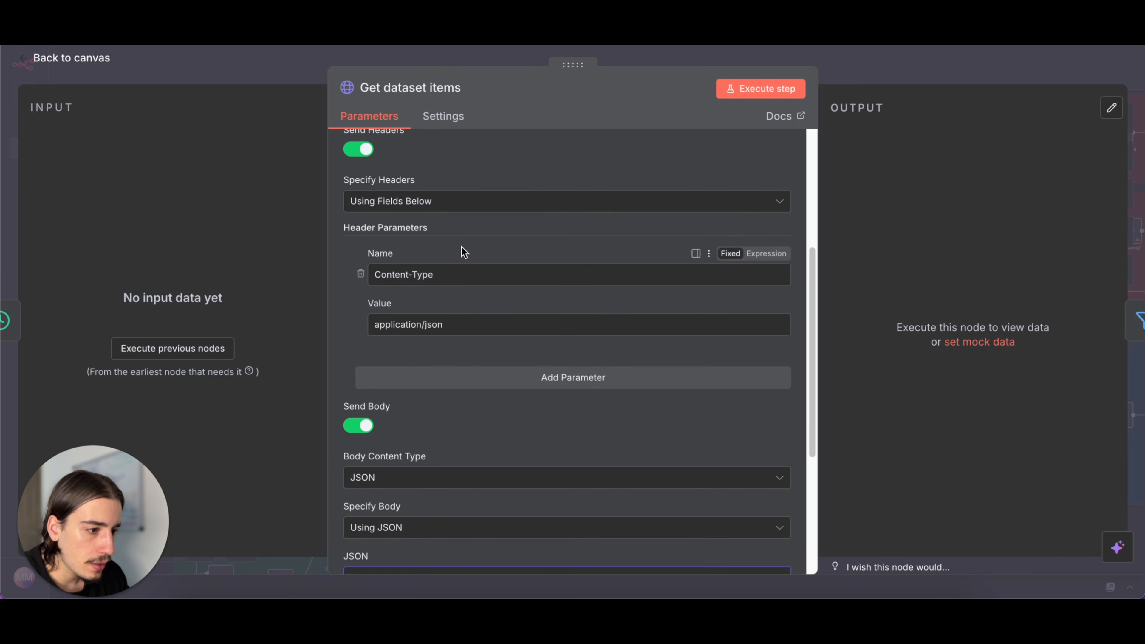
pyautogui.scroll(5, 460, 250)
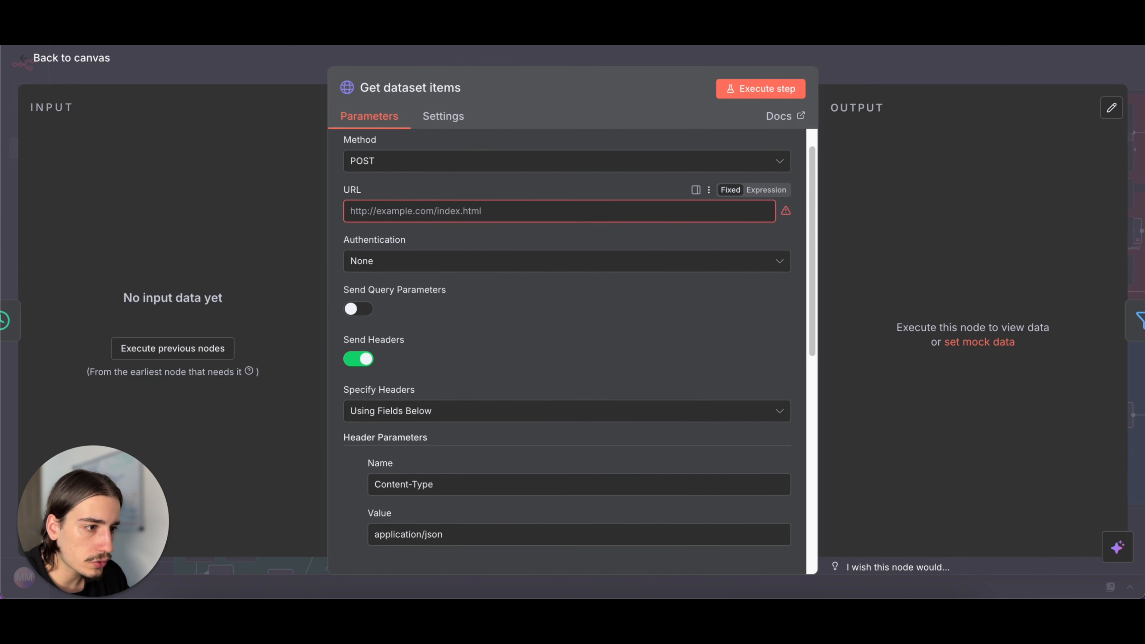
pyautogui.hotkey('ctrl', 'Tab')
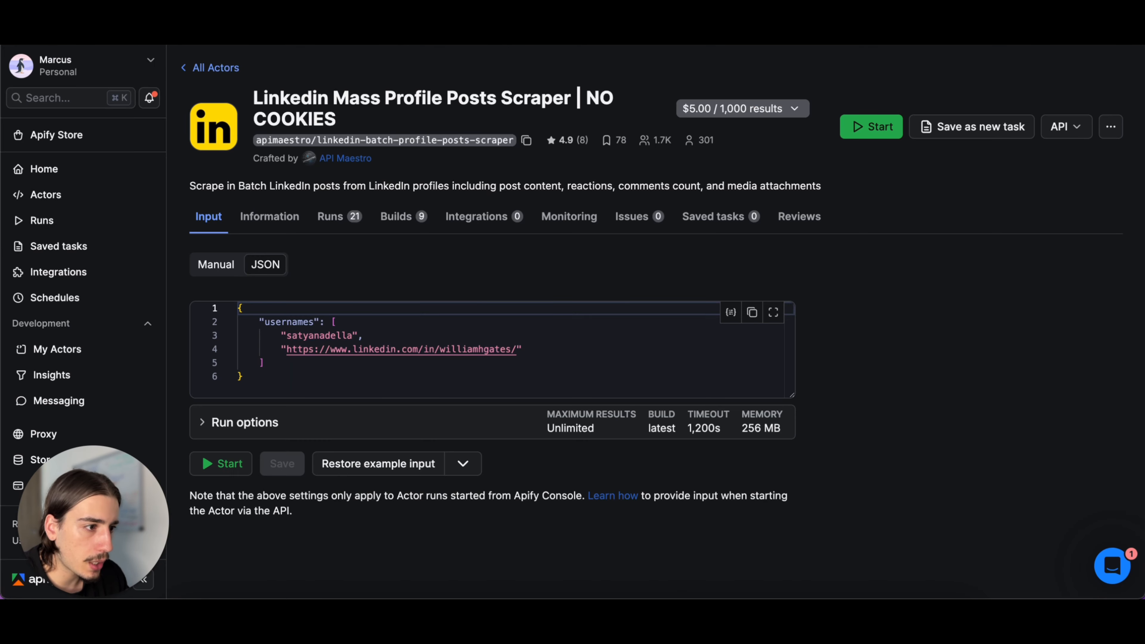
pyautogui.click(1080, 133)
pyautogui.click(1009, 183)
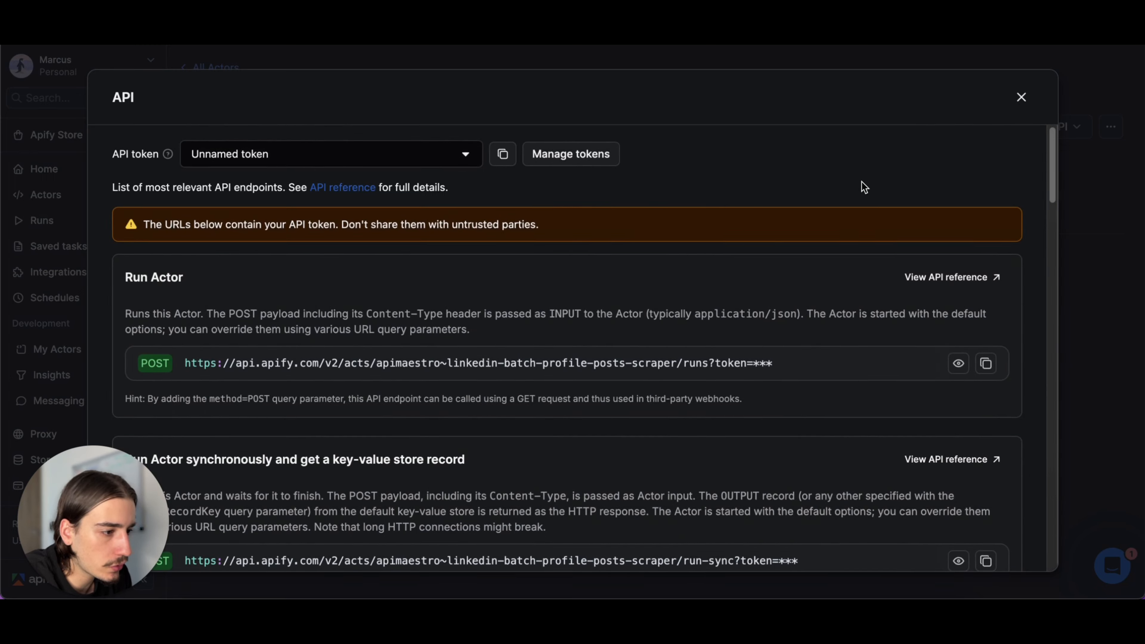
pyautogui.scroll(-10, 797, 219)
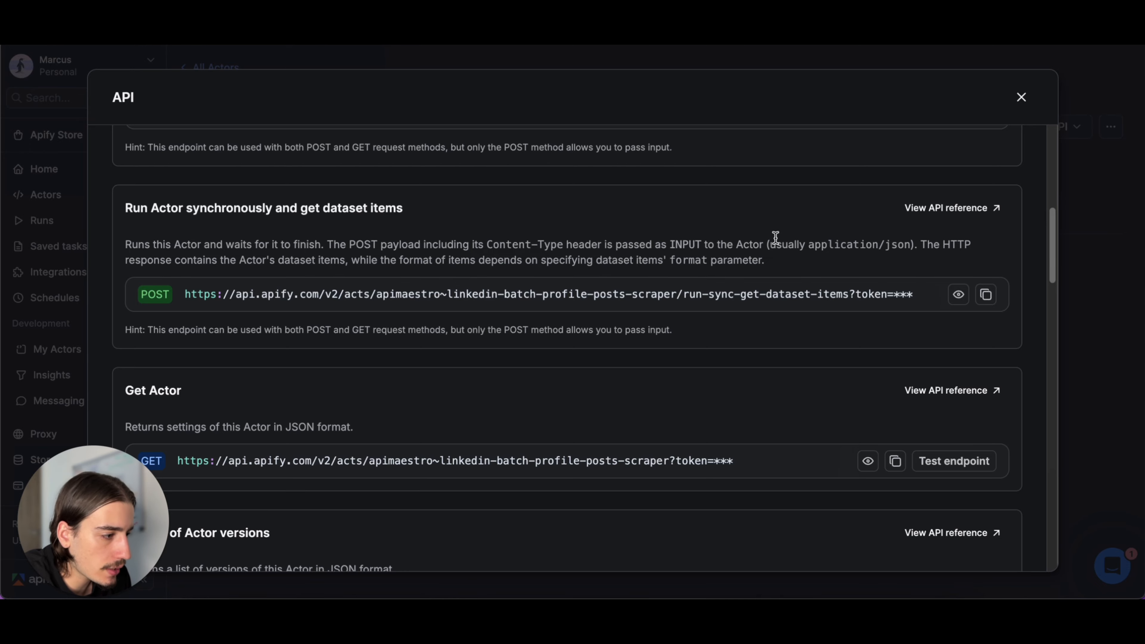
pyautogui.click(996, 294)
pyautogui.click(1021, 98)
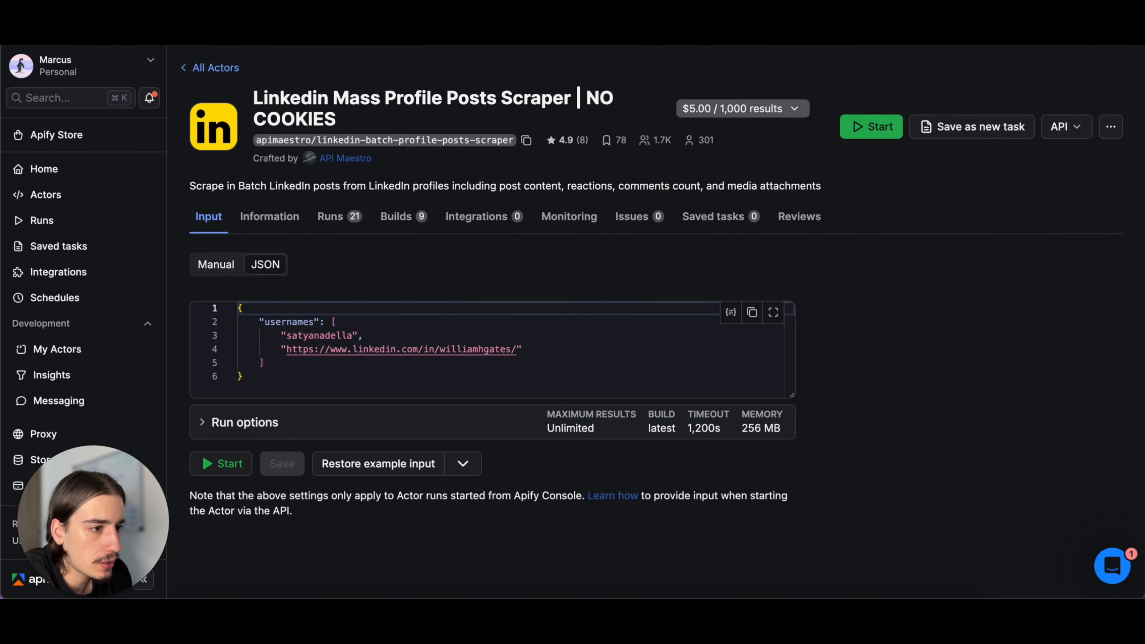
# - In n8n, paste the copied Apify endpoint URL with its API token into the Get dataset items node's URL, and close the node
pyautogui.press('super+Tab')
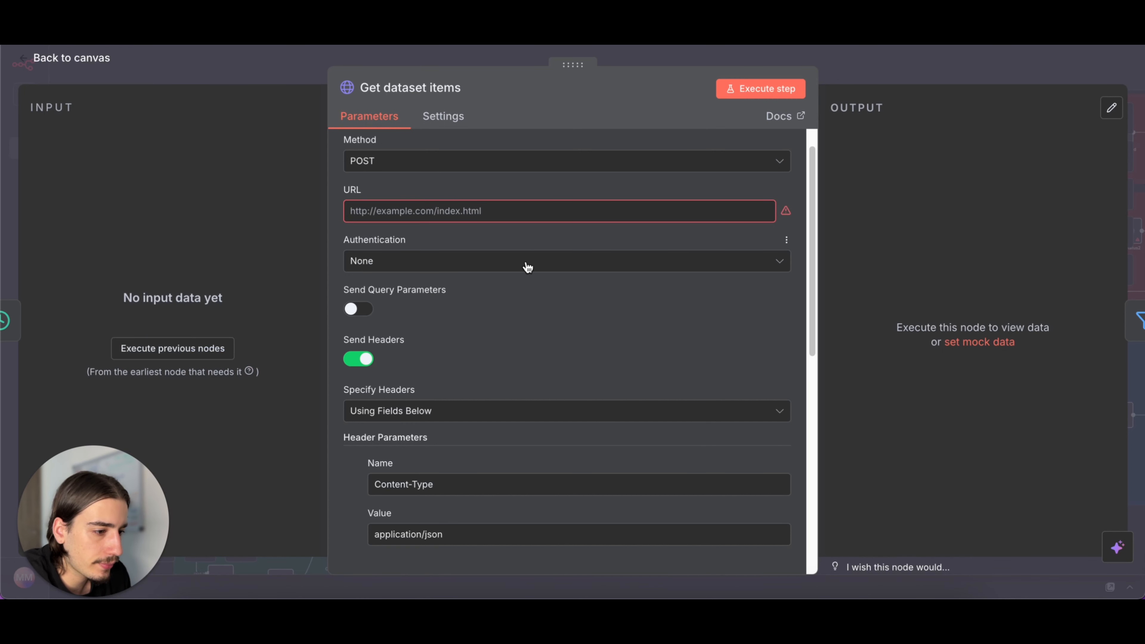
pyautogui.click(524, 211)
pyautogui.press('super+v')
pyautogui.click(528, 305)
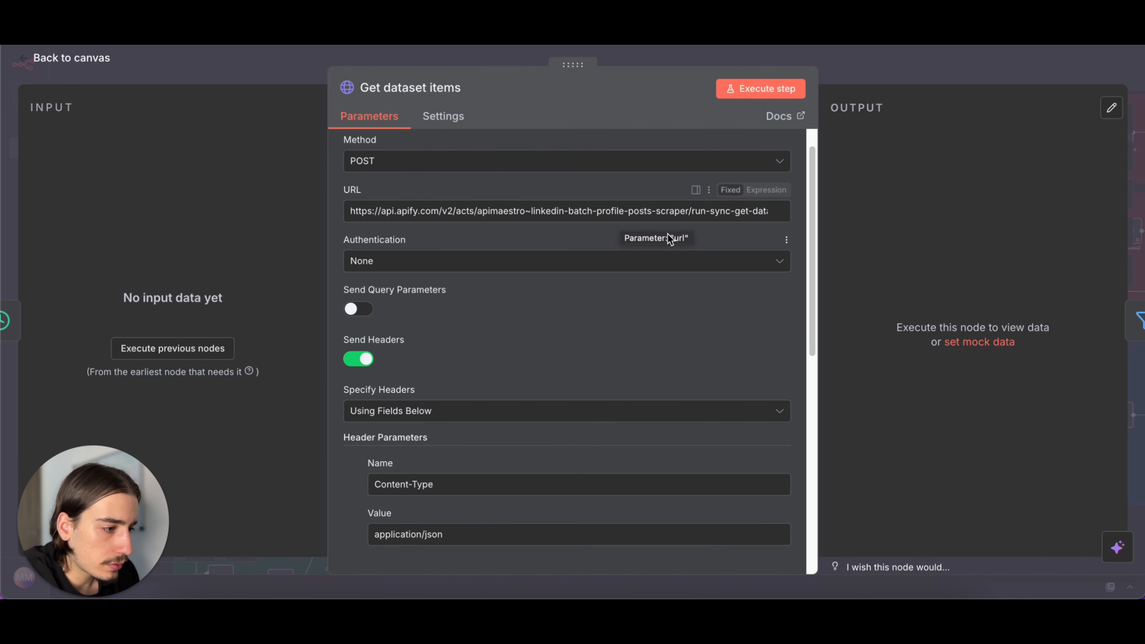
pyautogui.scroll(-2, 744, 308)
pyautogui.scroll(-1, 744, 308)
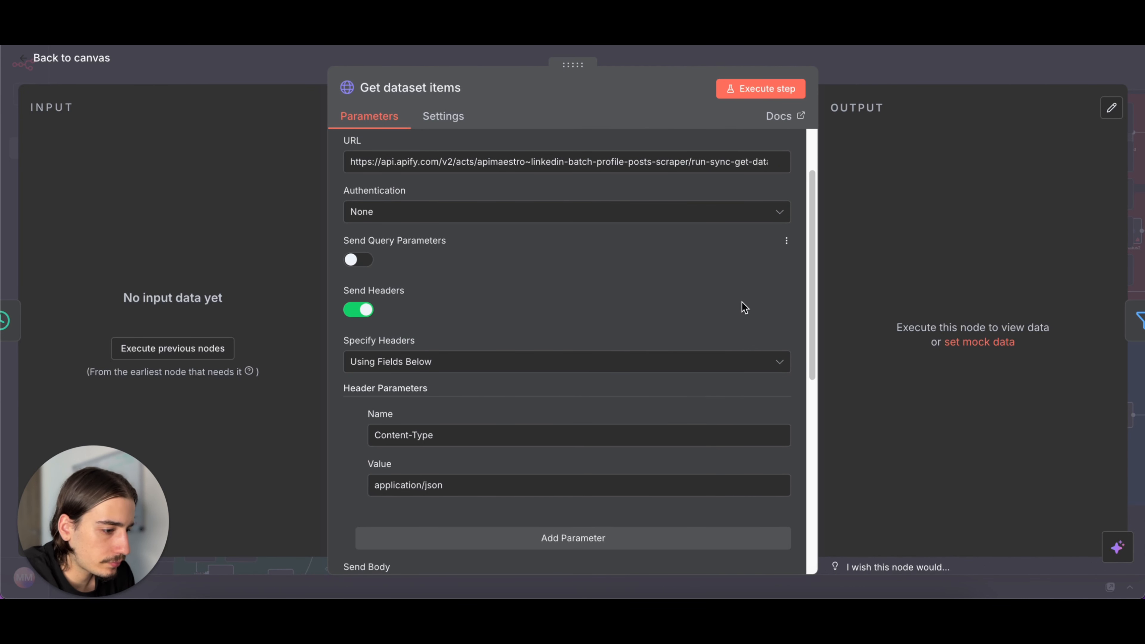
pyautogui.click(897, 75)
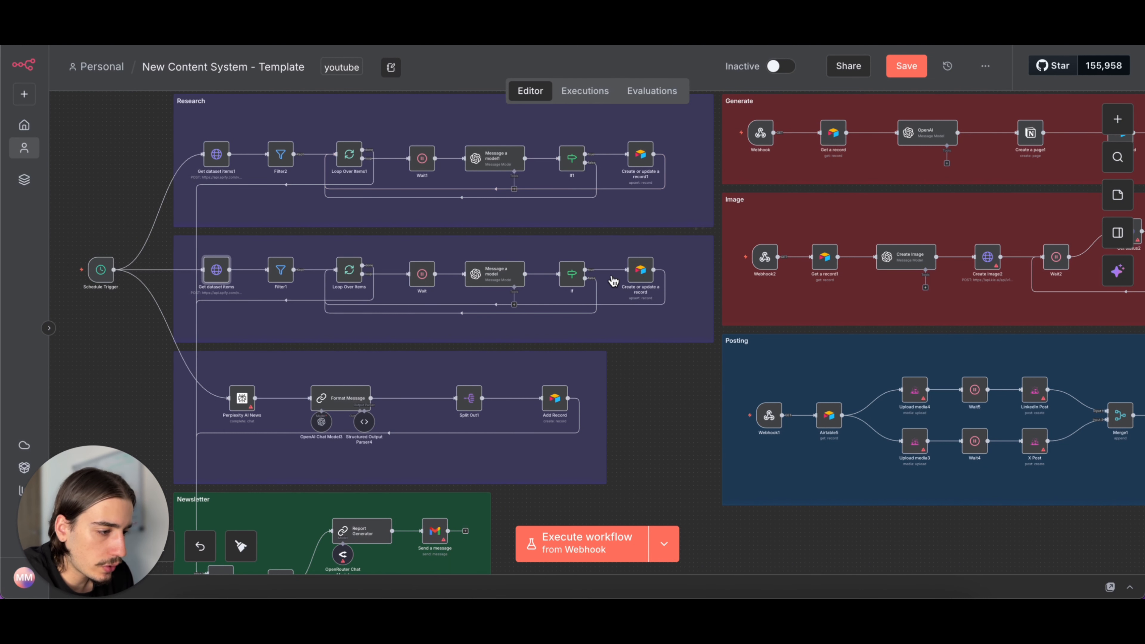
# - Review the credential, base, table and column mapping of the LinkedIn row's Create or update a record node
pyautogui.doubleClick(642, 271)
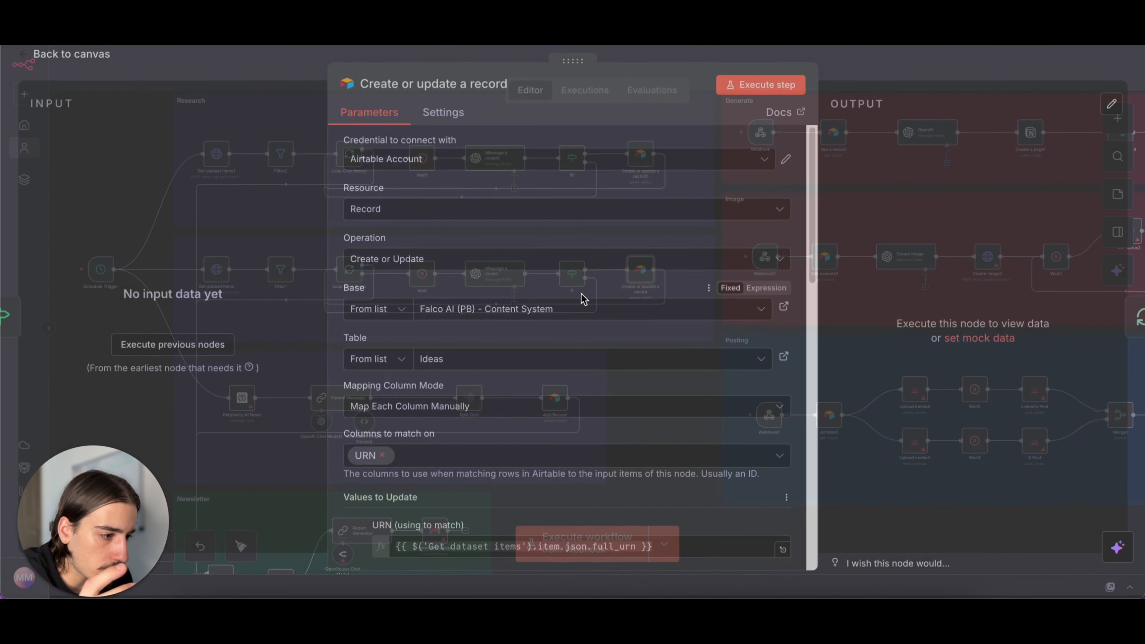
pyautogui.scroll(-2, 569, 392)
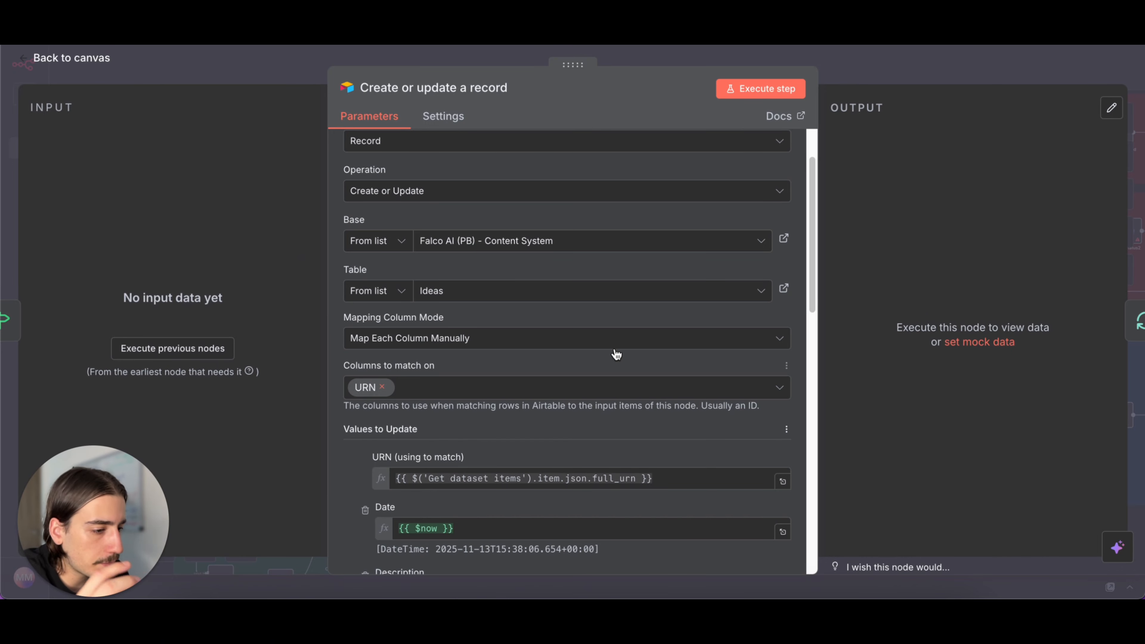
pyautogui.click(875, 72)
# - Open the Perplexity AI News node, view the API Key field for a new Perplexity credential, and close both without saving a credential
pyautogui.scroll(-4, 383, 333)
pyautogui.hscroll(-2, 383, 334)
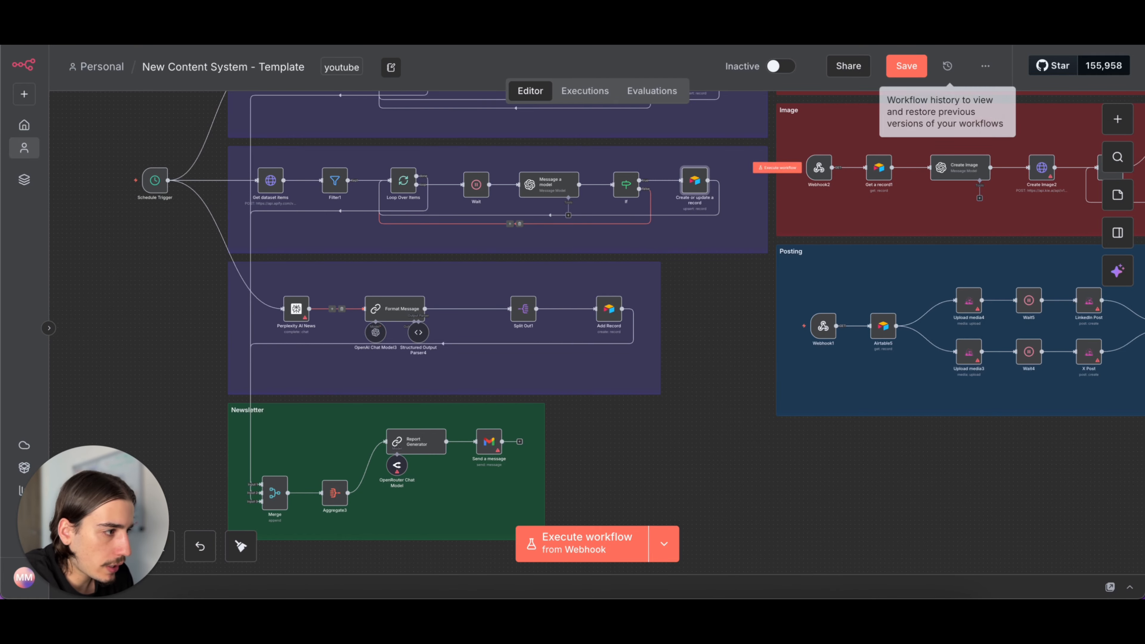
pyautogui.moveTo(301, 310)
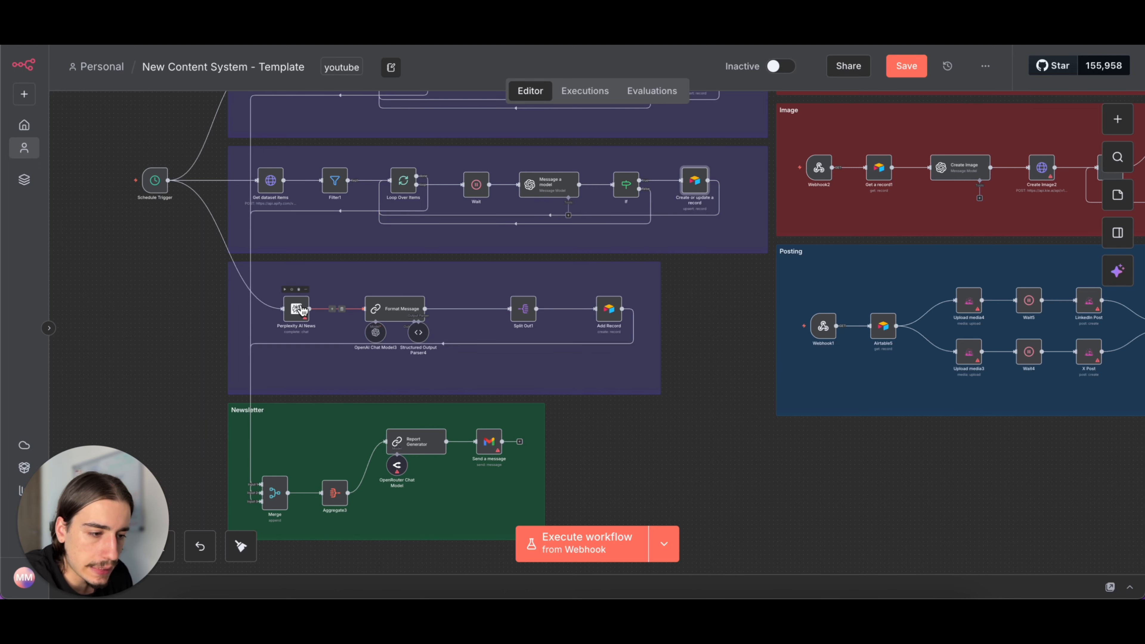
pyautogui.scroll(-2, 301, 309)
pyautogui.doubleClick(310, 282)
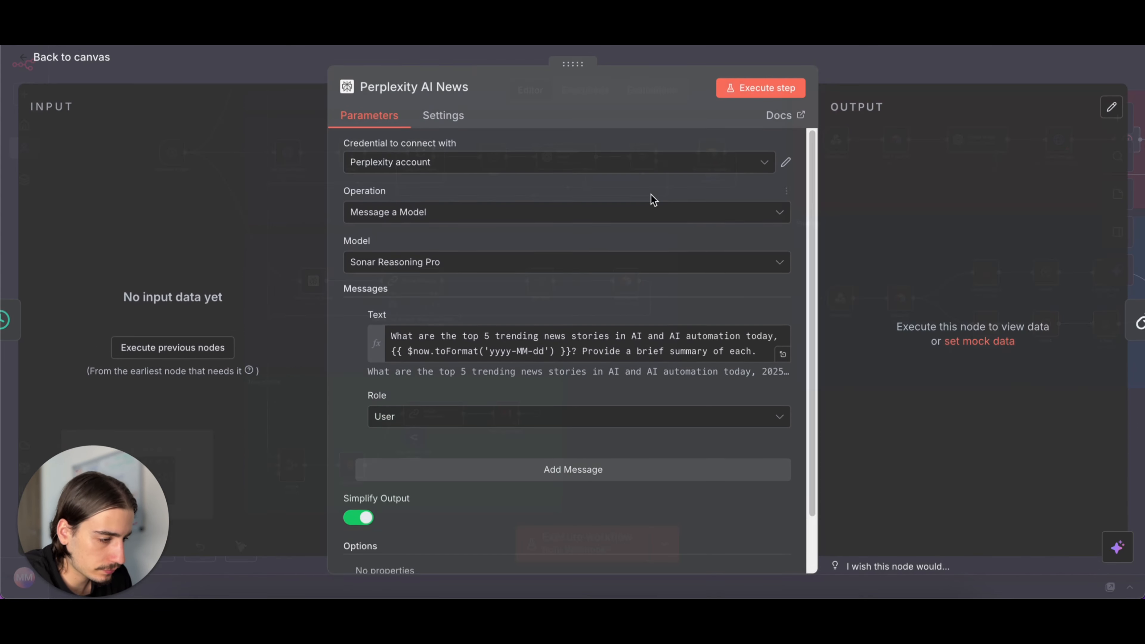
pyautogui.click(615, 170)
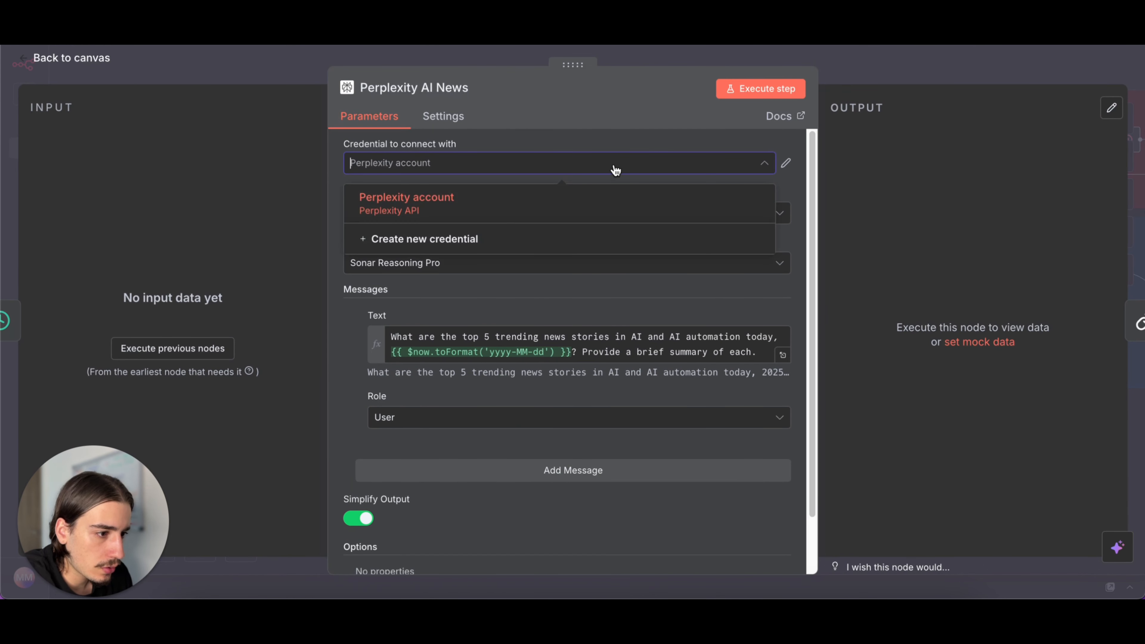
pyautogui.click(559, 241)
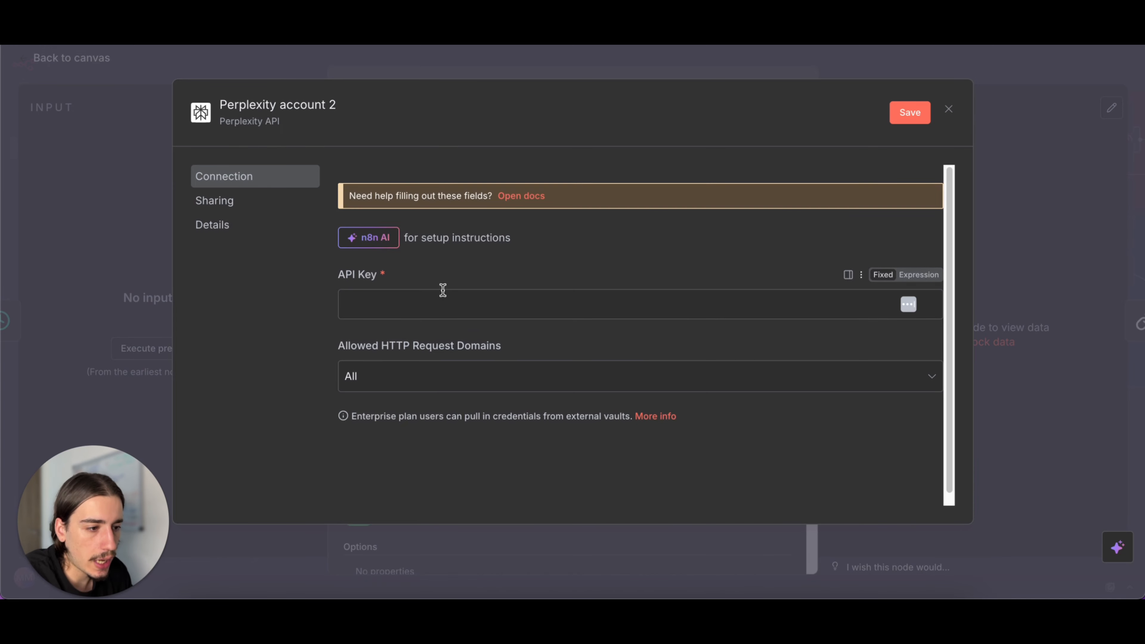
pyautogui.moveTo(326, 271); pyautogui.dragTo(385, 299)
pyautogui.click(385, 299)
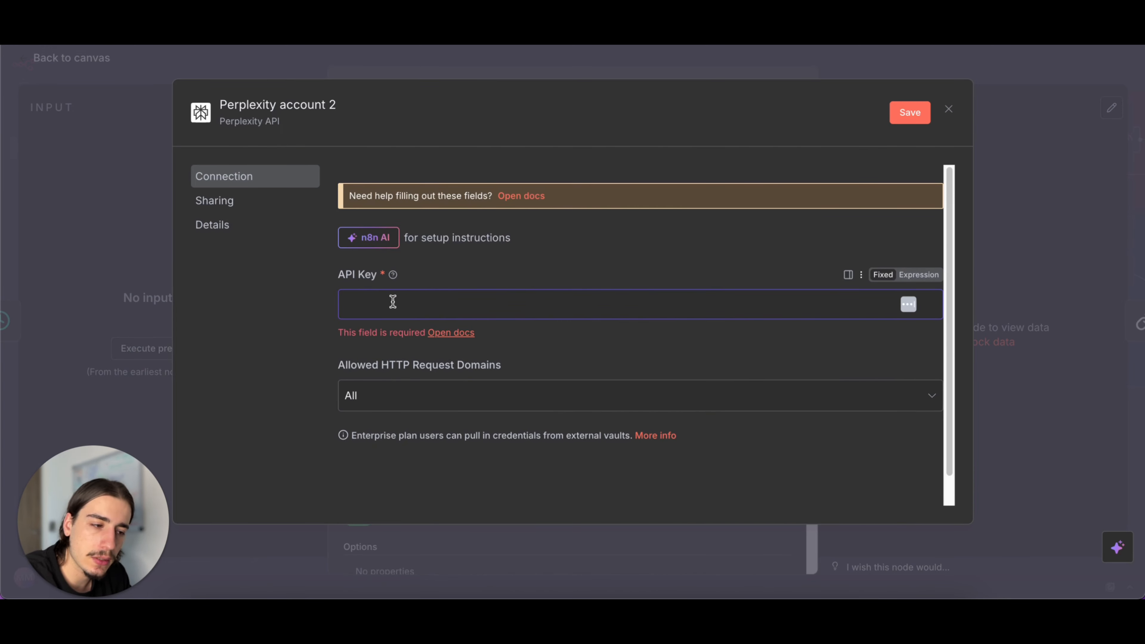
pyautogui.click(948, 111)
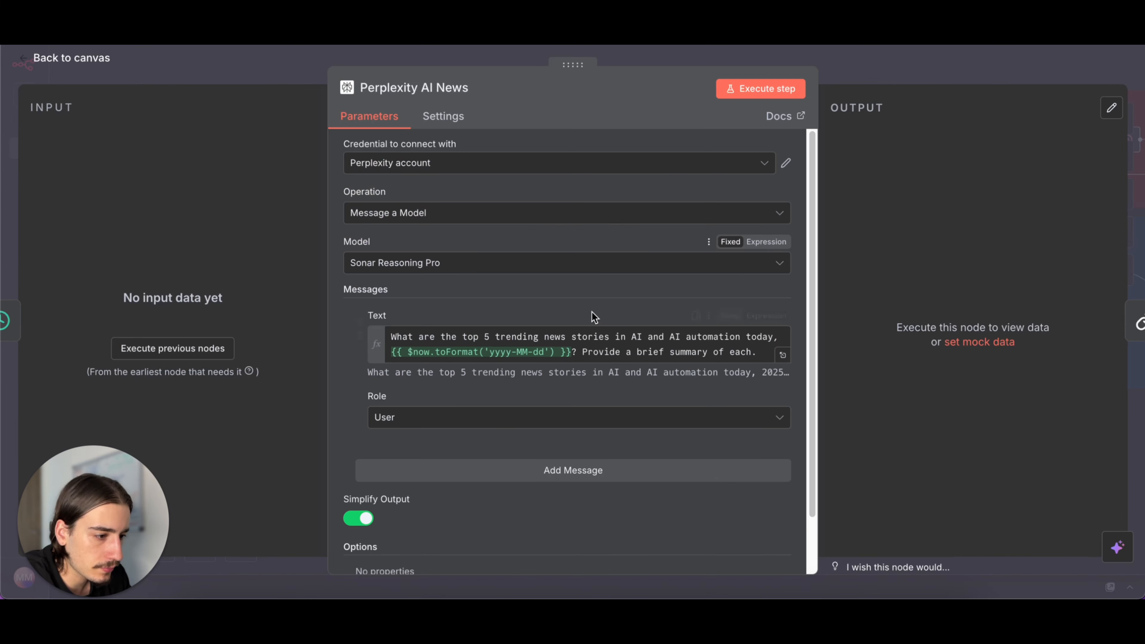
pyautogui.click(873, 60)
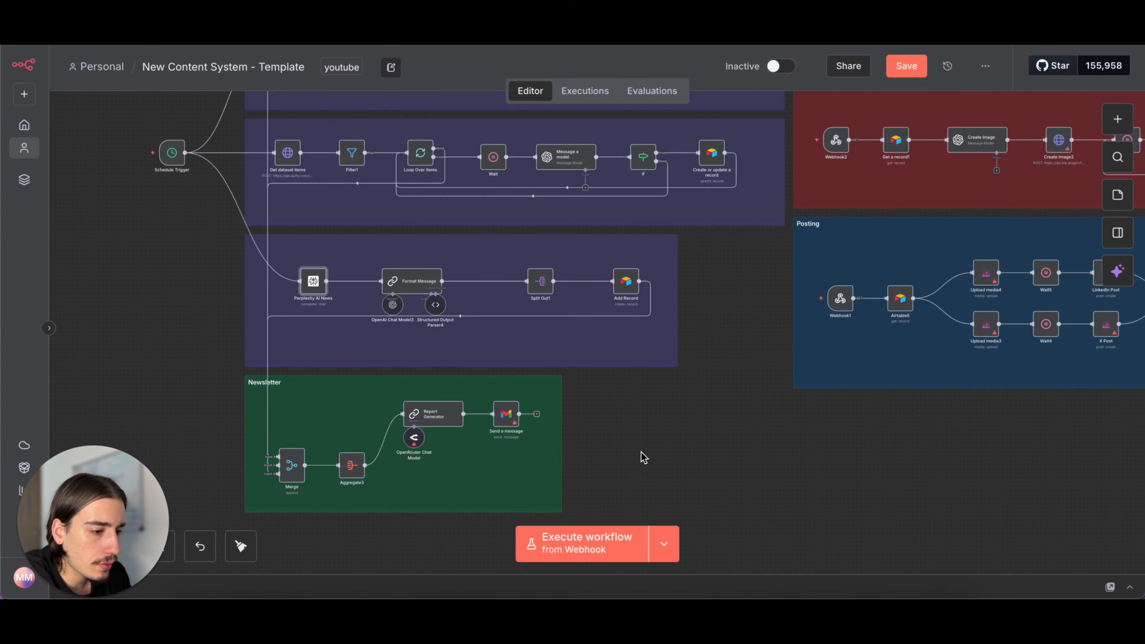
# - Review the Format Message node's user prompt and its system message for JSON formatting, and return to the canvas
pyautogui.scroll(1, 467, 327)
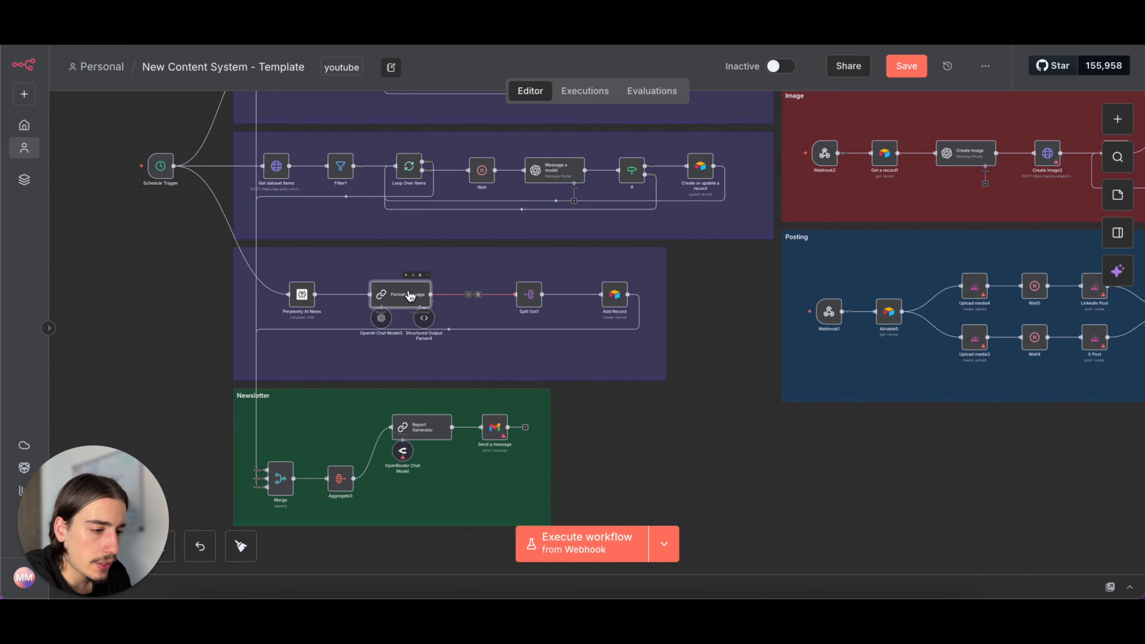
pyautogui.doubleClick(397, 294)
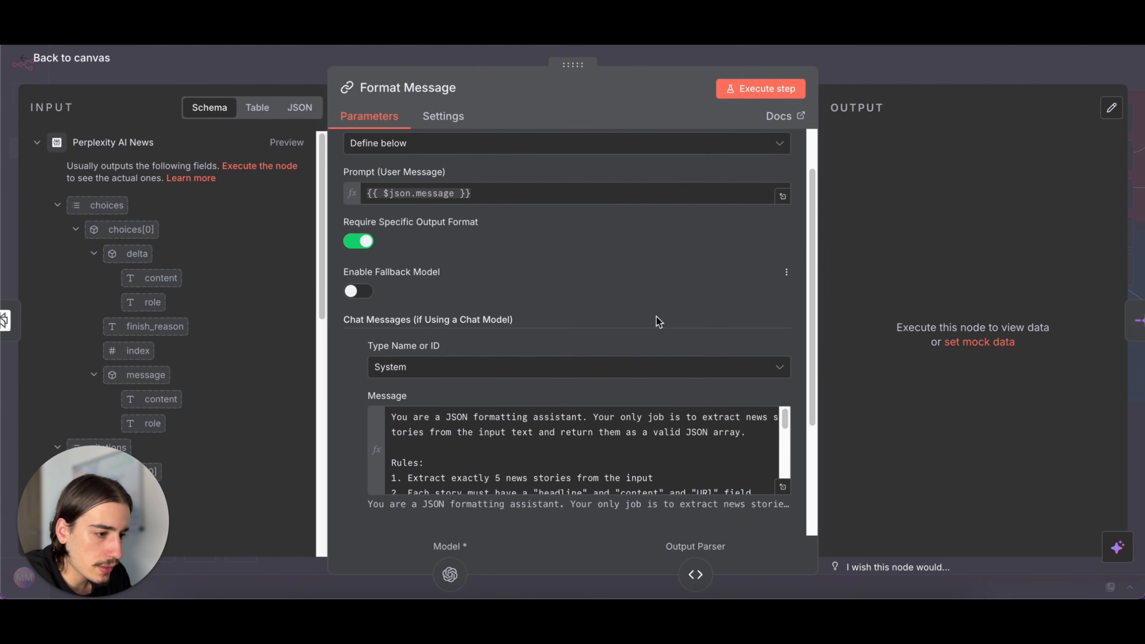
pyautogui.click(886, 70)
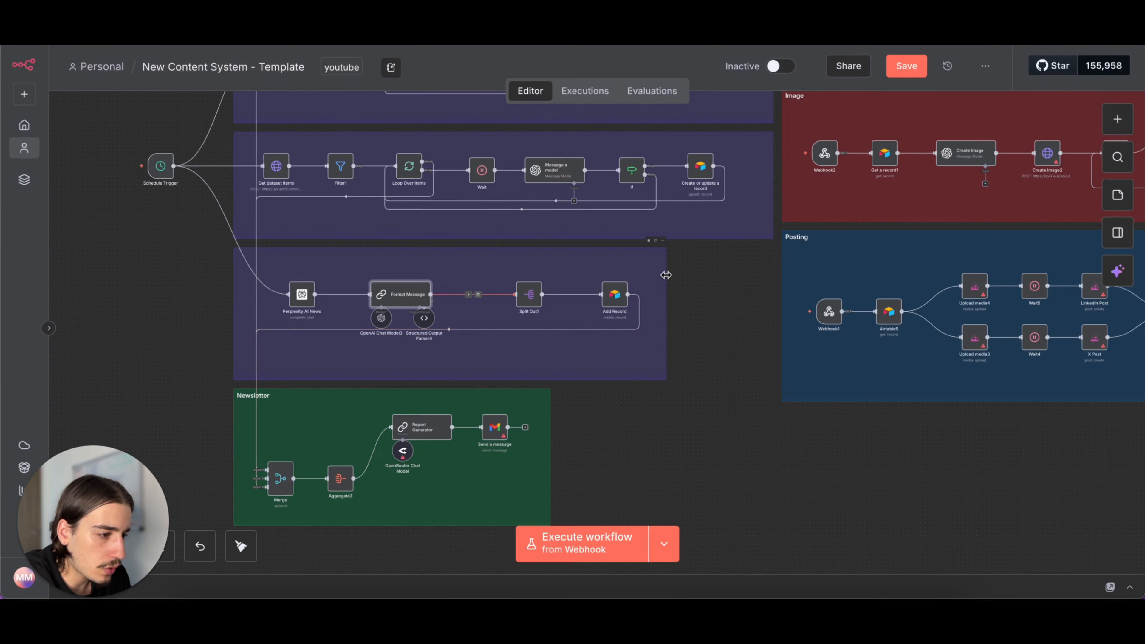
# - Reopen the Format Message node, check its System chat message, and return to the canvas
pyautogui.hscroll(-3, 651, 327)
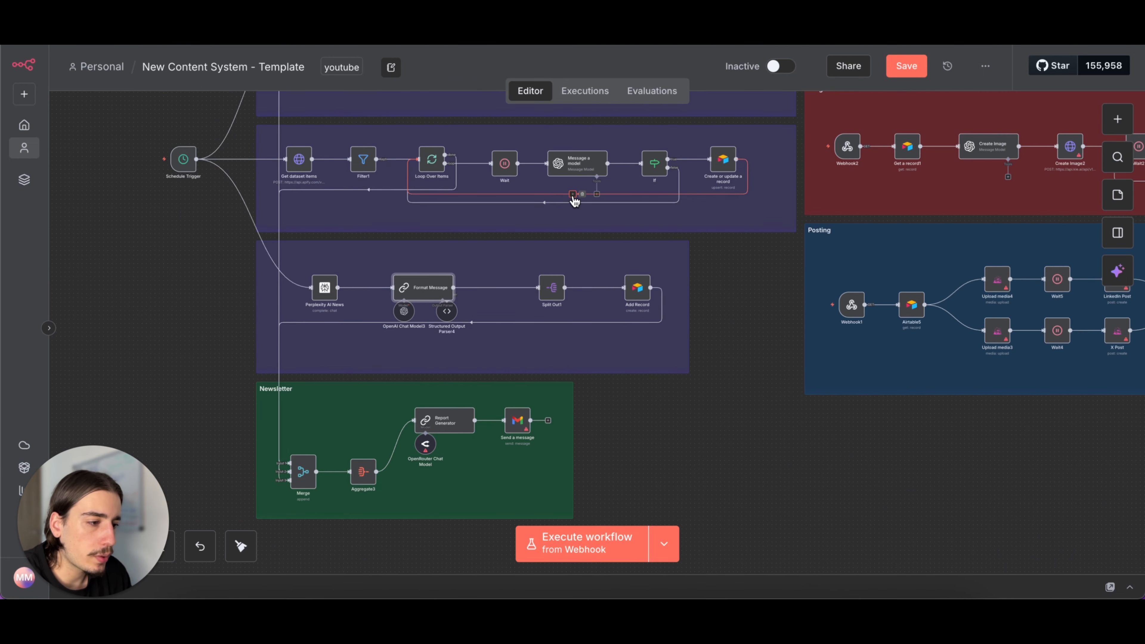
pyautogui.doubleClick(428, 282)
pyautogui.scroll(-4, 538, 259)
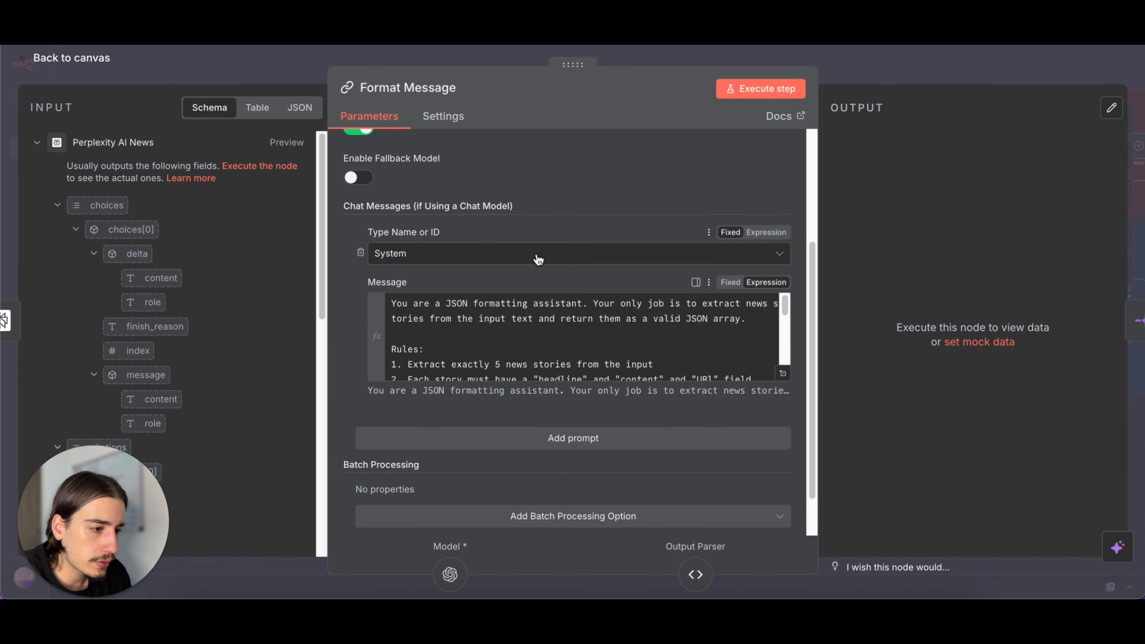
pyautogui.press('Escape')
pyautogui.moveTo(408, 317)
pyautogui.mouseDown()
pyautogui.moveTo(404, 324)
pyautogui.moveTo(405, 316)
pyautogui.mouseUp()
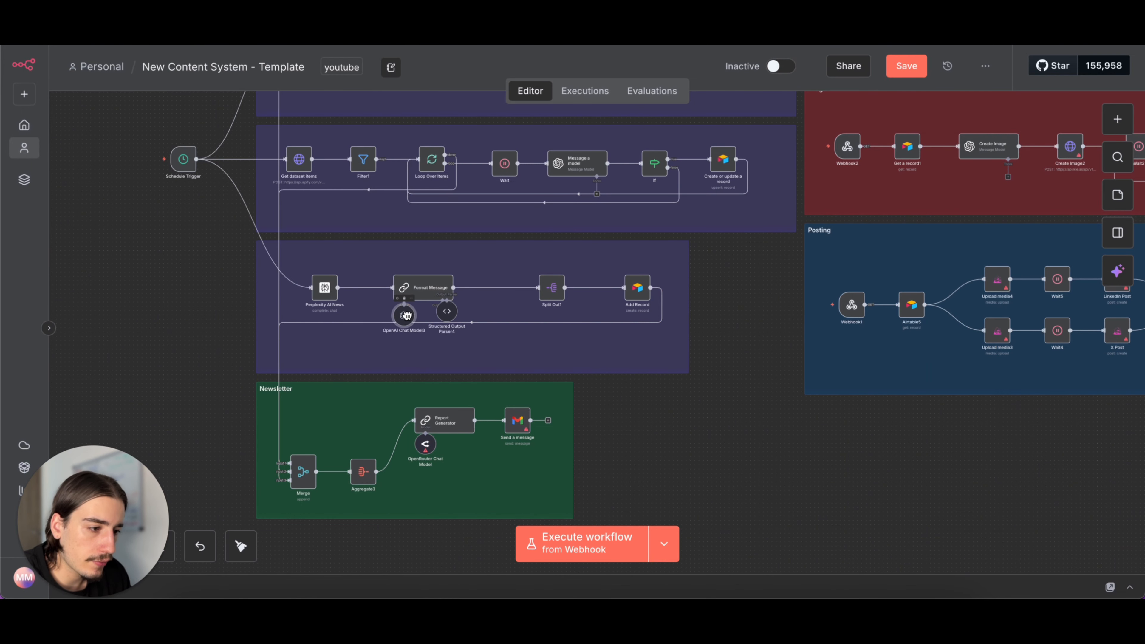
# - Review the Add Record node's operation, base, table and manual column mapping for the Ideas table, and close the node
pyautogui.doubleClick(641, 295)
pyautogui.scroll(-2, 612, 338)
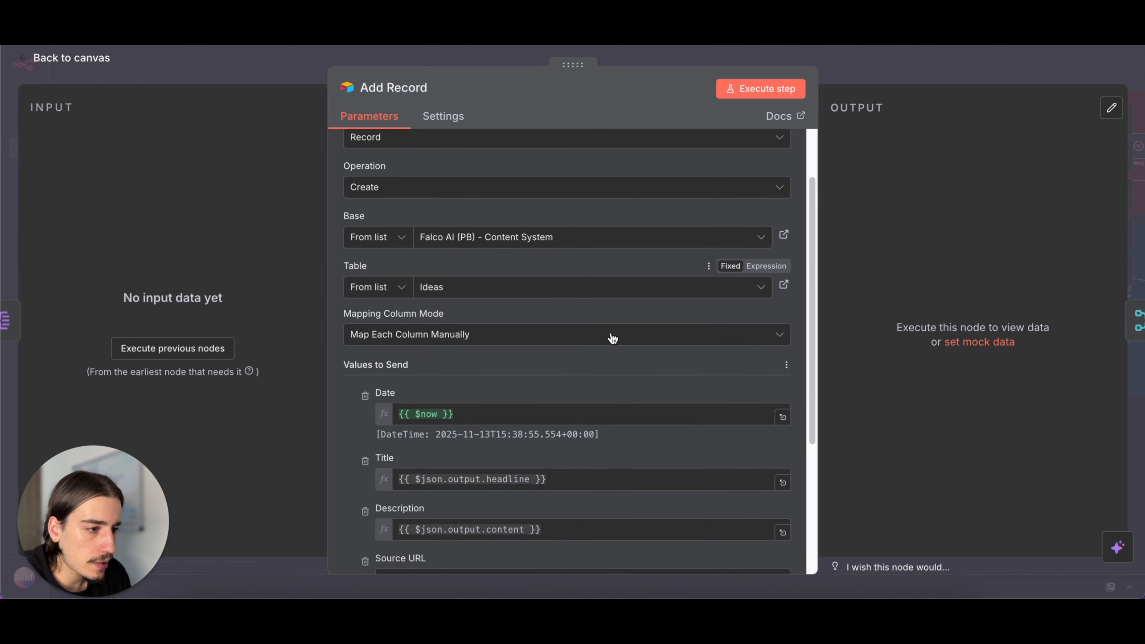
pyautogui.scroll(-3, 612, 338)
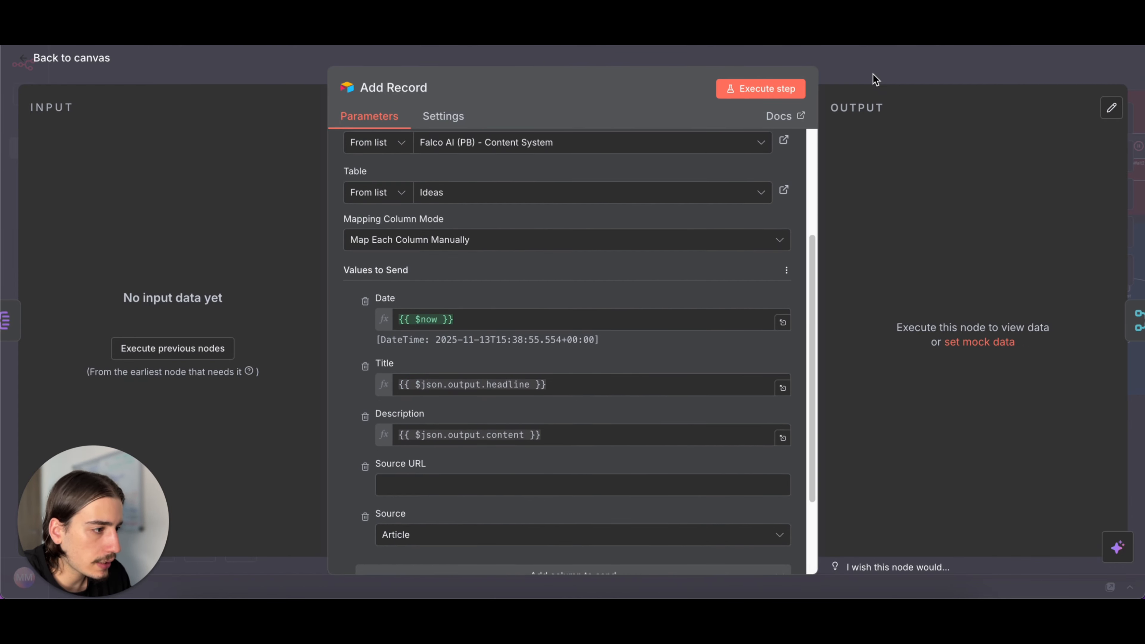
pyautogui.click(873, 75)
# - Replace the Report Generator's OpenRouter Chat Model in the Newsletter section with an OpenAI Chat Model using gpt-4.1-mini
pyautogui.scroll(-2, 734, 389)
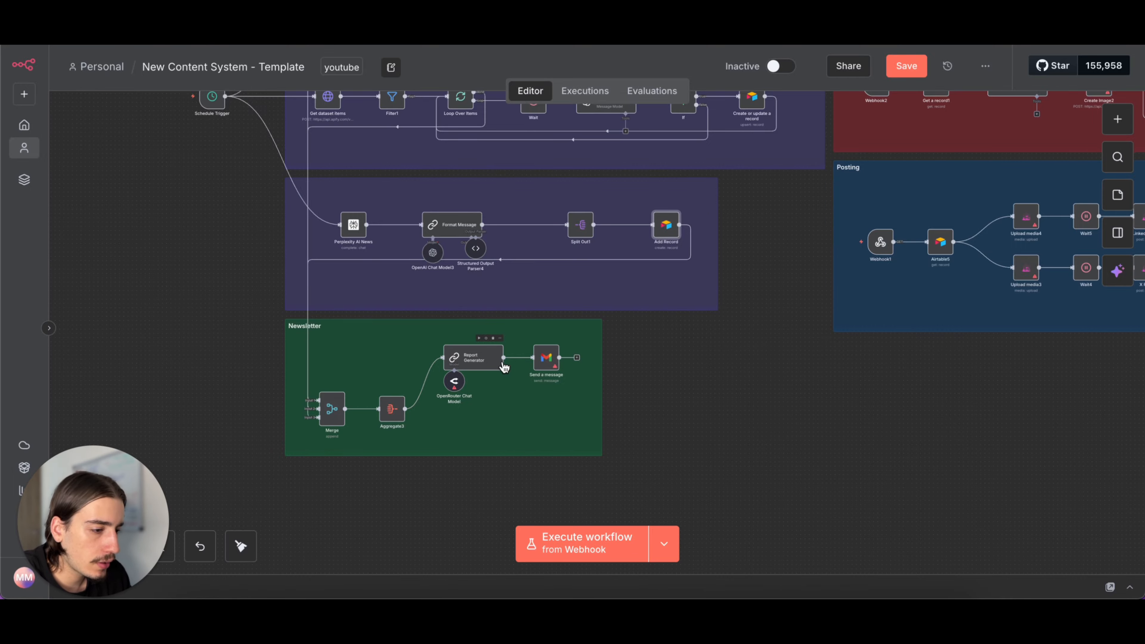
pyautogui.scroll(3, 464, 383)
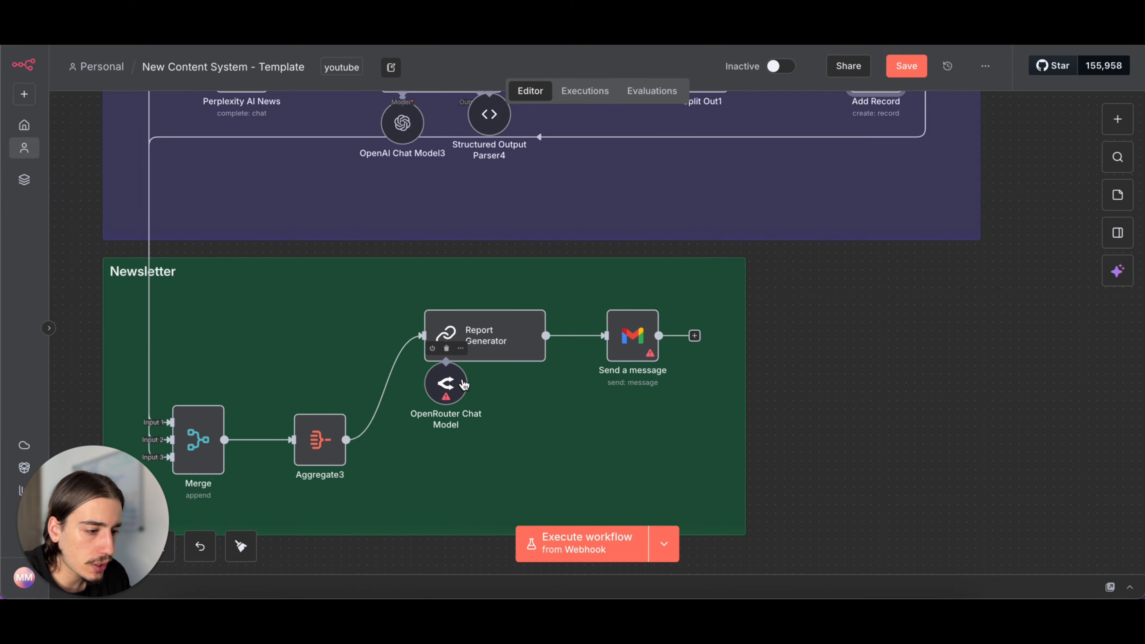
pyautogui.click(446, 349)
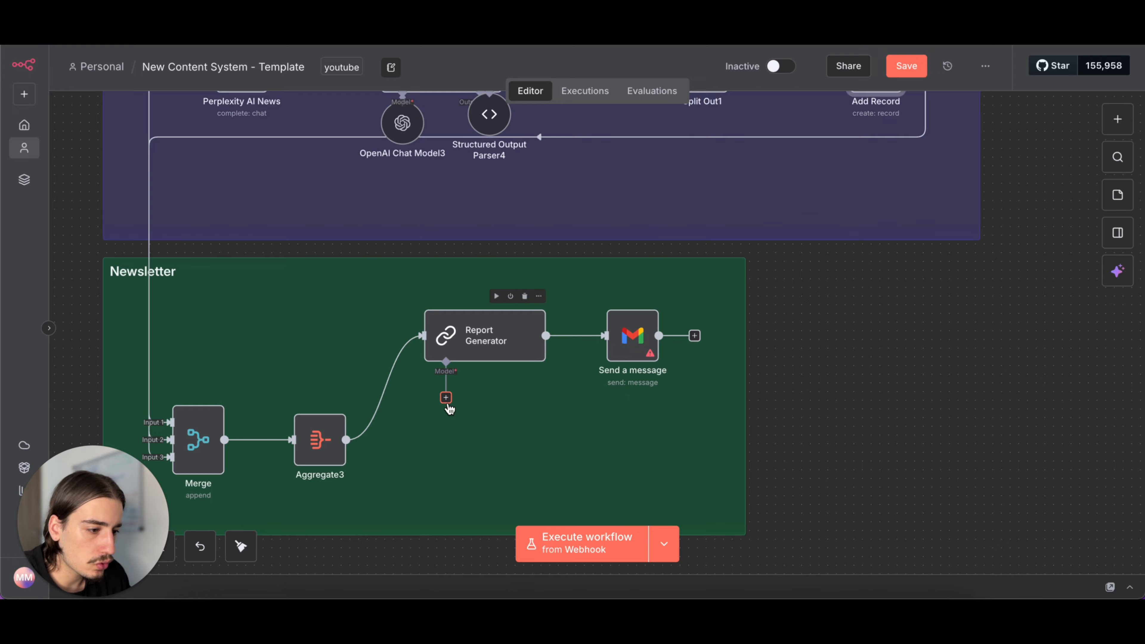
pyautogui.click(446, 398)
pyautogui.scroll(-5, 963, 356)
pyautogui.scroll(-5, 963, 357)
pyautogui.click(962, 514)
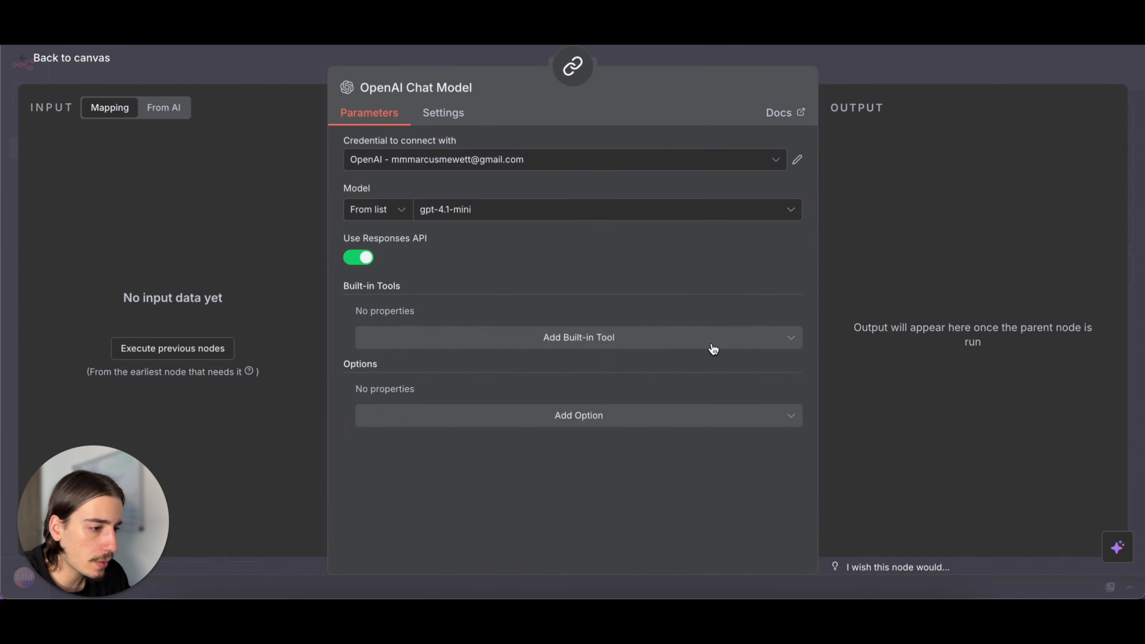
pyautogui.click(850, 84)
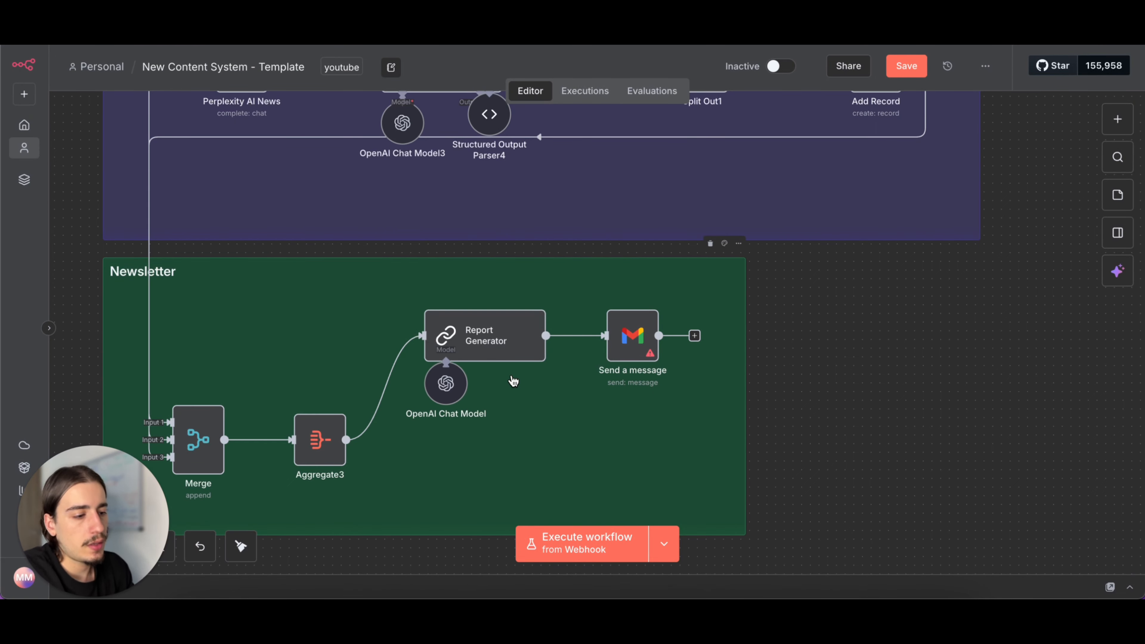
# - Open the Newsletter's Send a message node with the Gmail credential selected, check its recipient, subject and HTML message, and close it
pyautogui.scroll(-1, 502, 388)
pyautogui.click(614, 314)
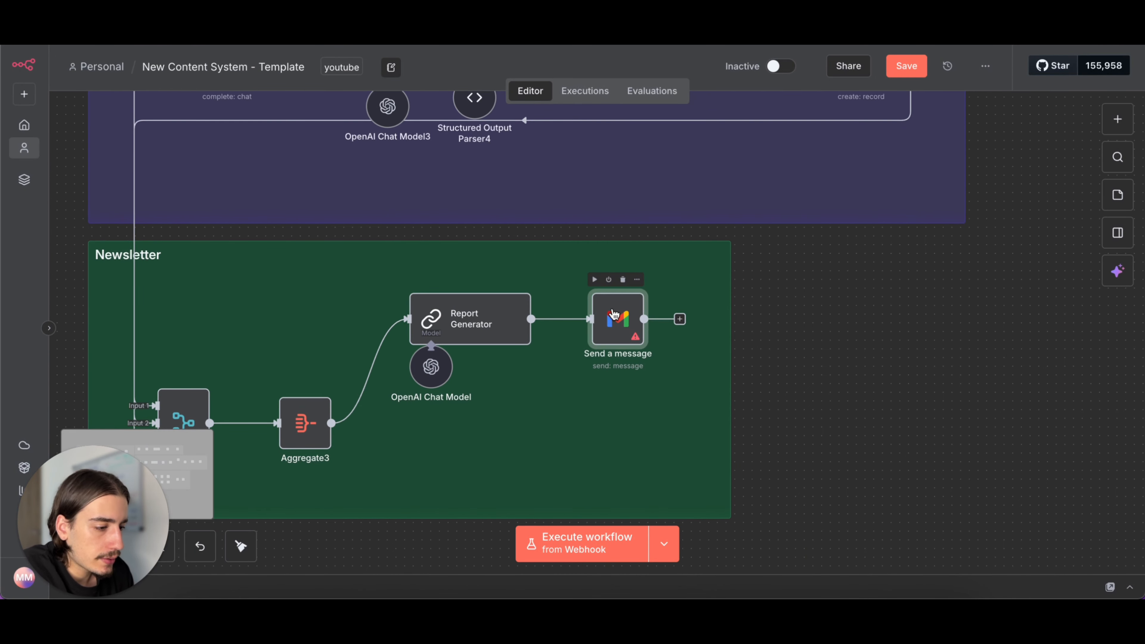
pyautogui.doubleClick(586, 293)
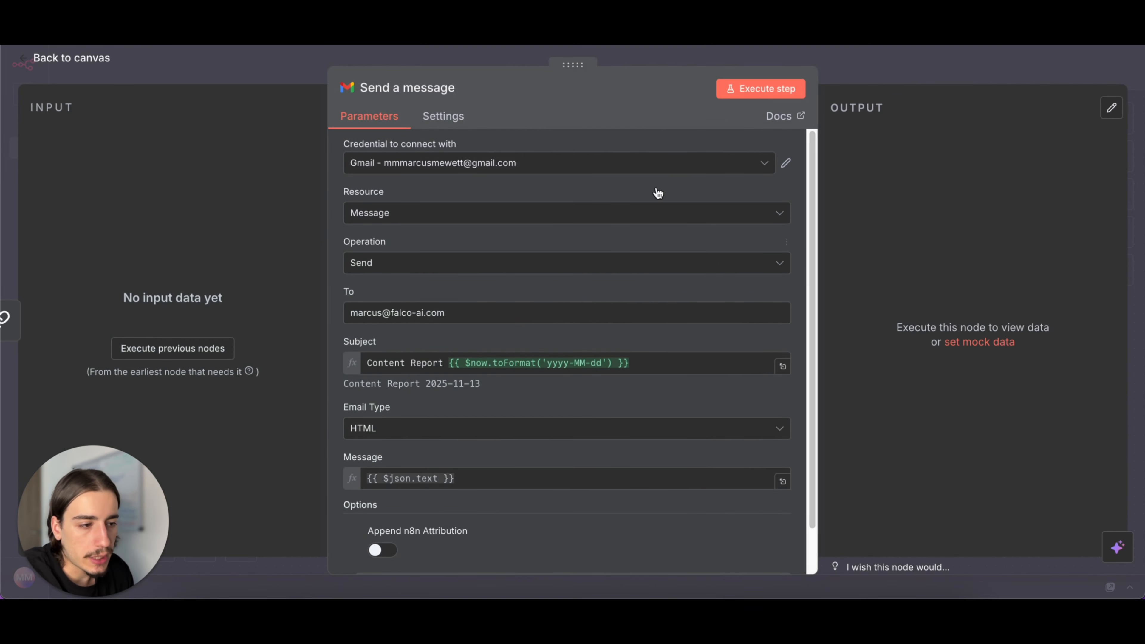
pyautogui.click(896, 77)
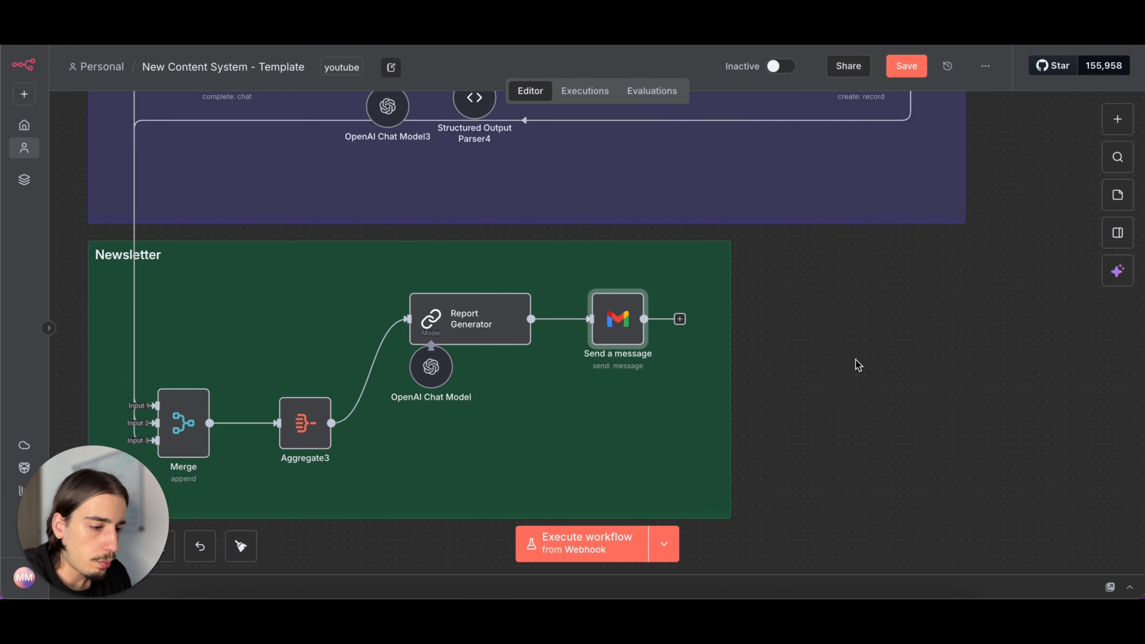
# - Read through the Report Generator node's user prompt and system message, including the expanded editor view, and return to the canvas
pyautogui.scroll(-1, 855, 359)
pyautogui.scroll(-2, 855, 359)
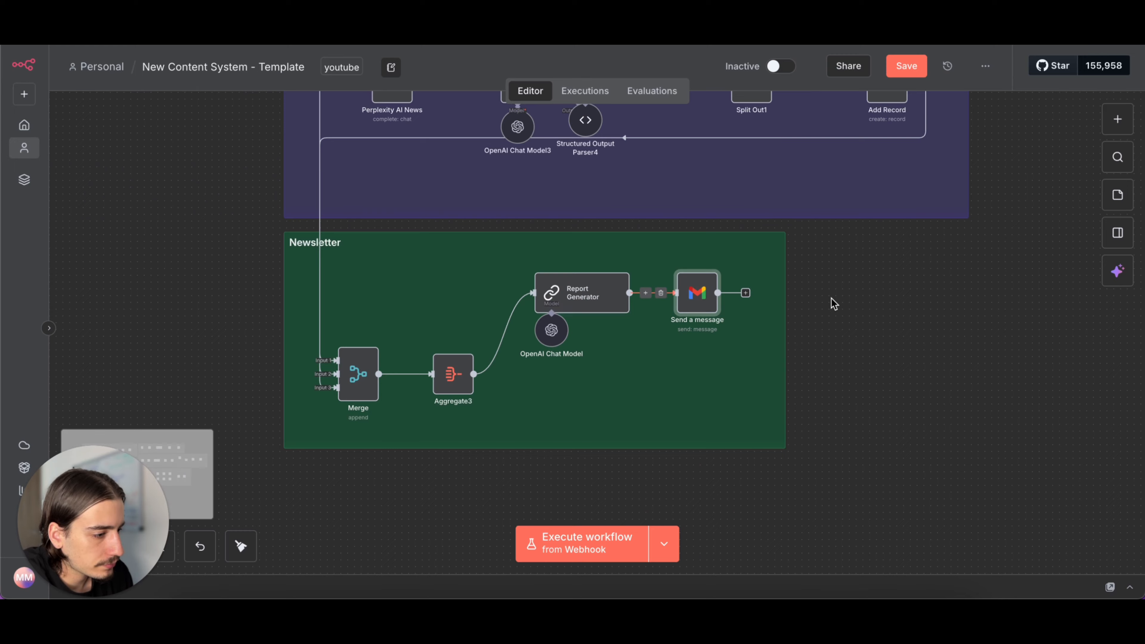
pyautogui.doubleClick(586, 296)
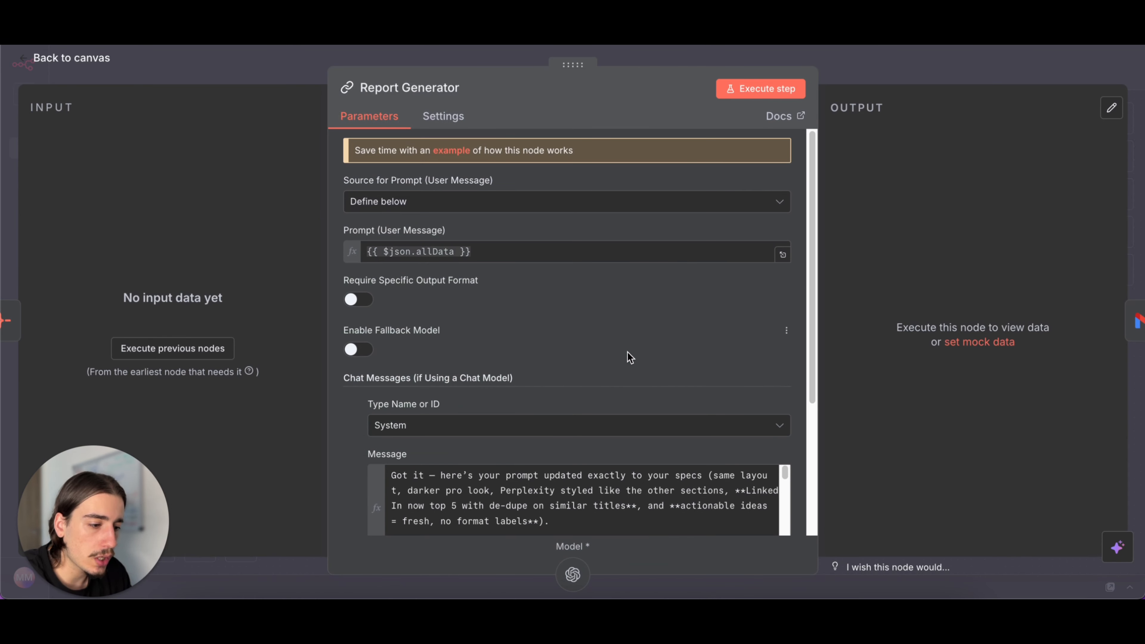
pyautogui.scroll(-2, 626, 343)
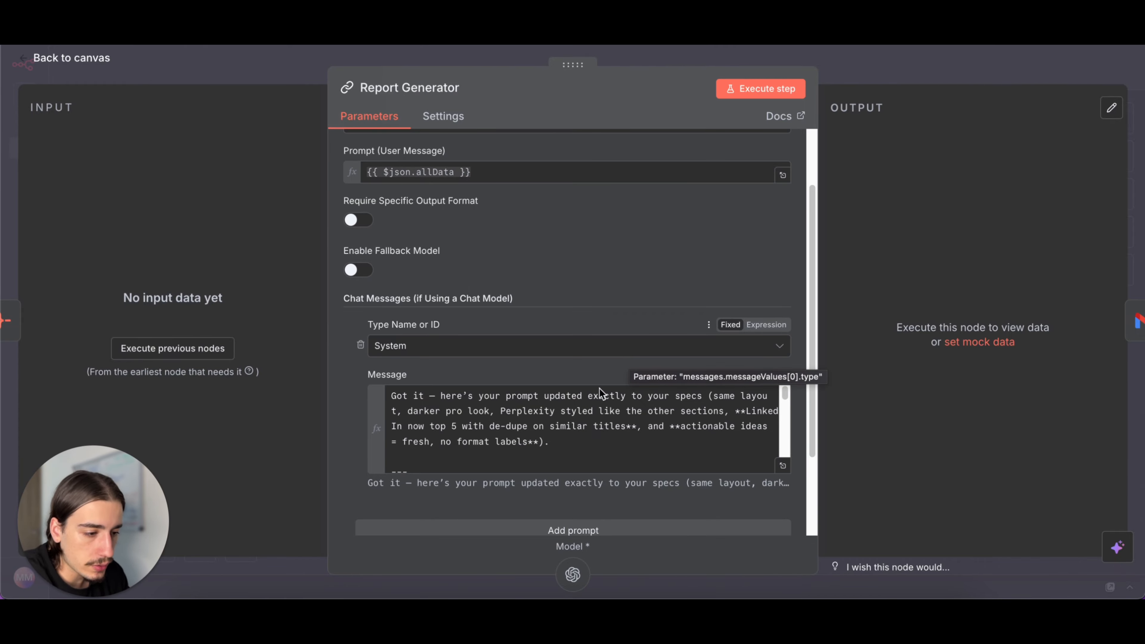
pyautogui.scroll(-5, 588, 410)
pyautogui.scroll(-3, 594, 419)
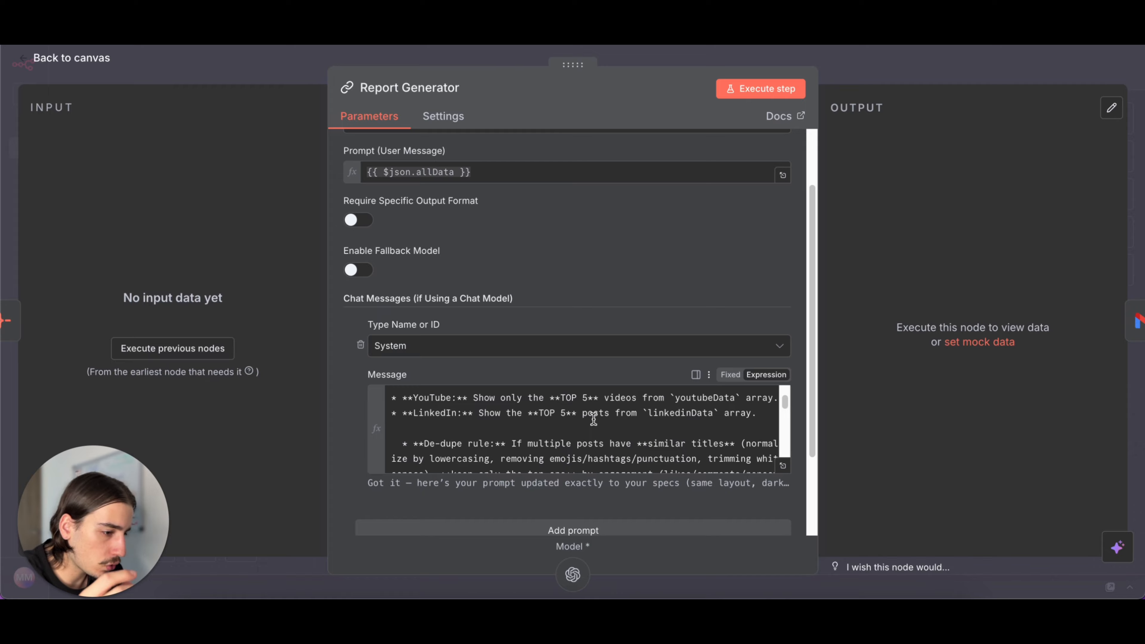
pyautogui.click(783, 465)
pyautogui.scroll(-10, 607, 370)
pyautogui.scroll(-10, 607, 371)
pyautogui.click(802, 66)
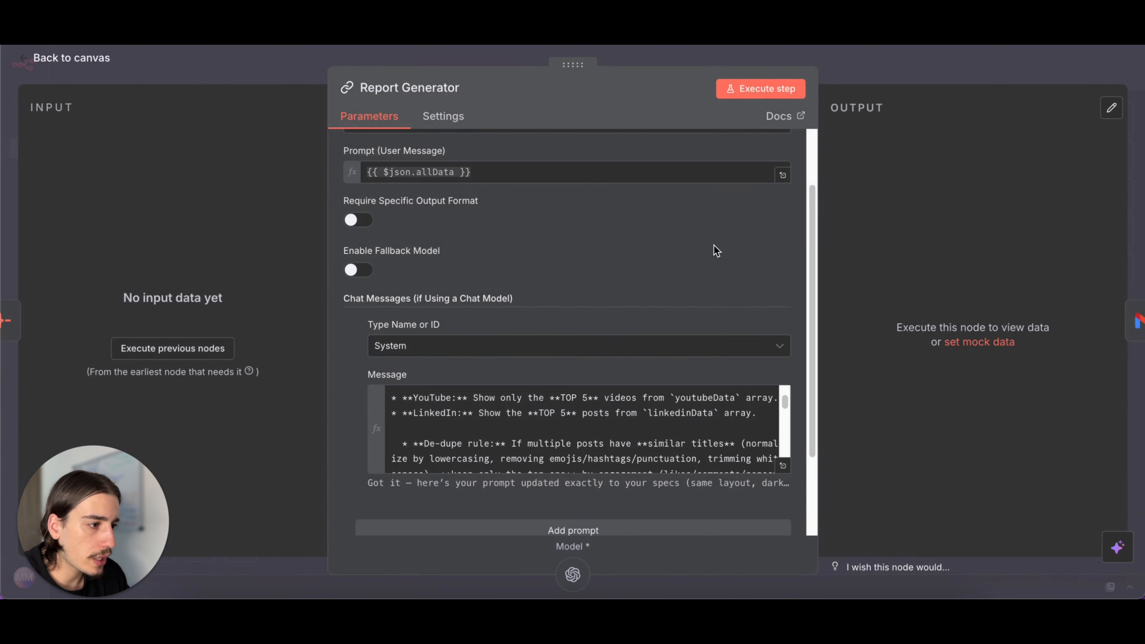
pyautogui.scroll(-3, 631, 361)
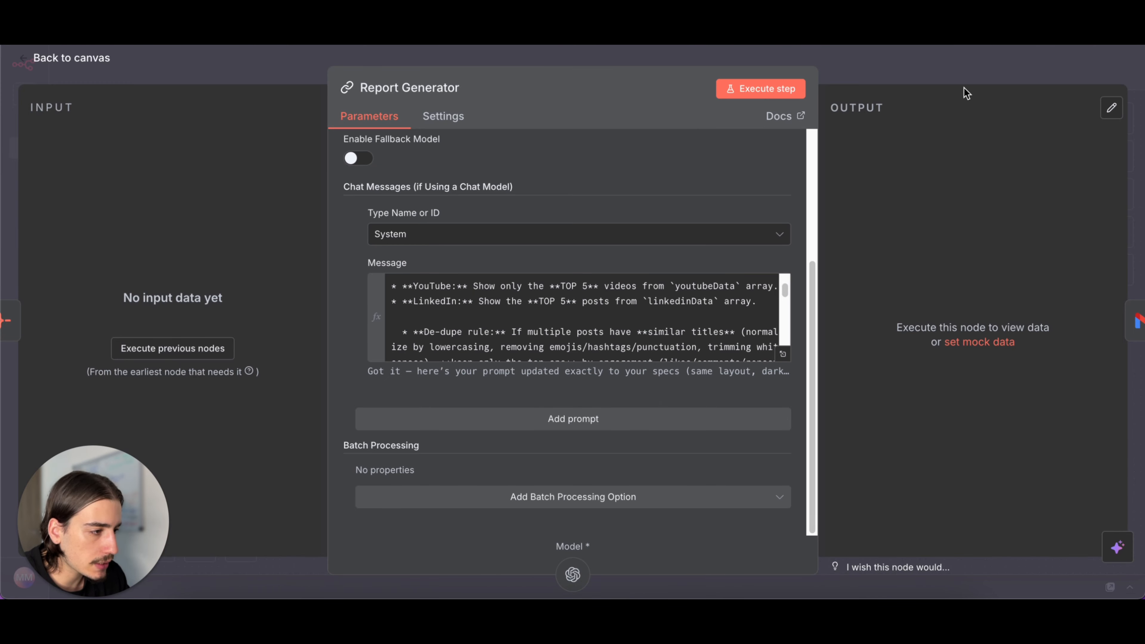
pyautogui.click(978, 73)
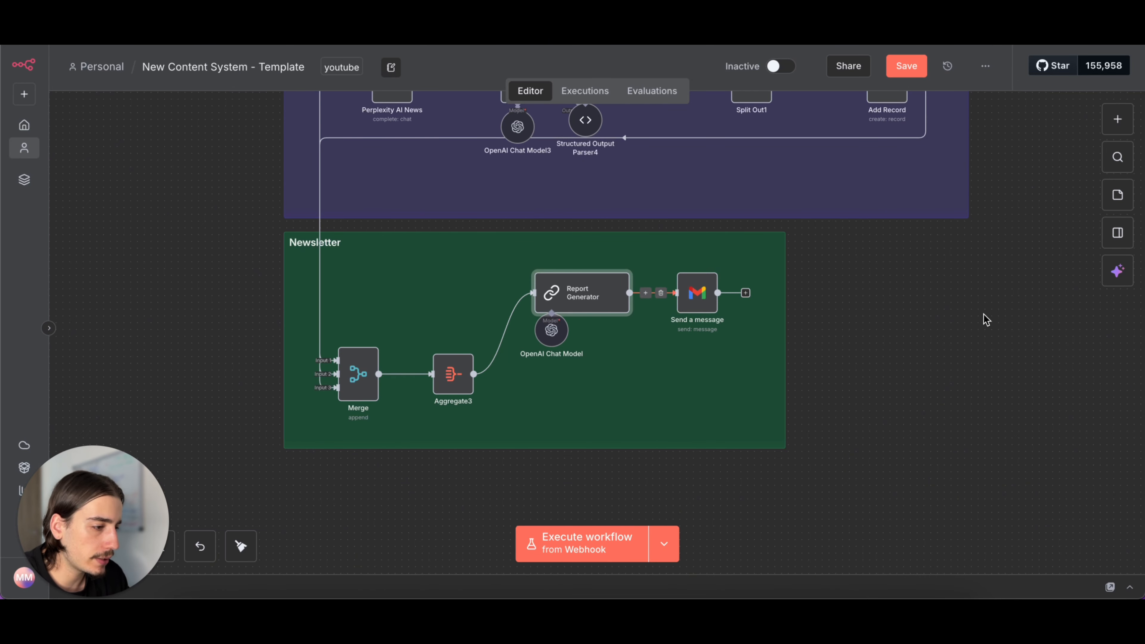
# - Add a manual trigger and connect it to the dataset request node of the top Research row
pyautogui.scroll(-4, 988, 315)
pyautogui.hscroll(3, 990, 315)
pyautogui.hscroll(5, 991, 315)
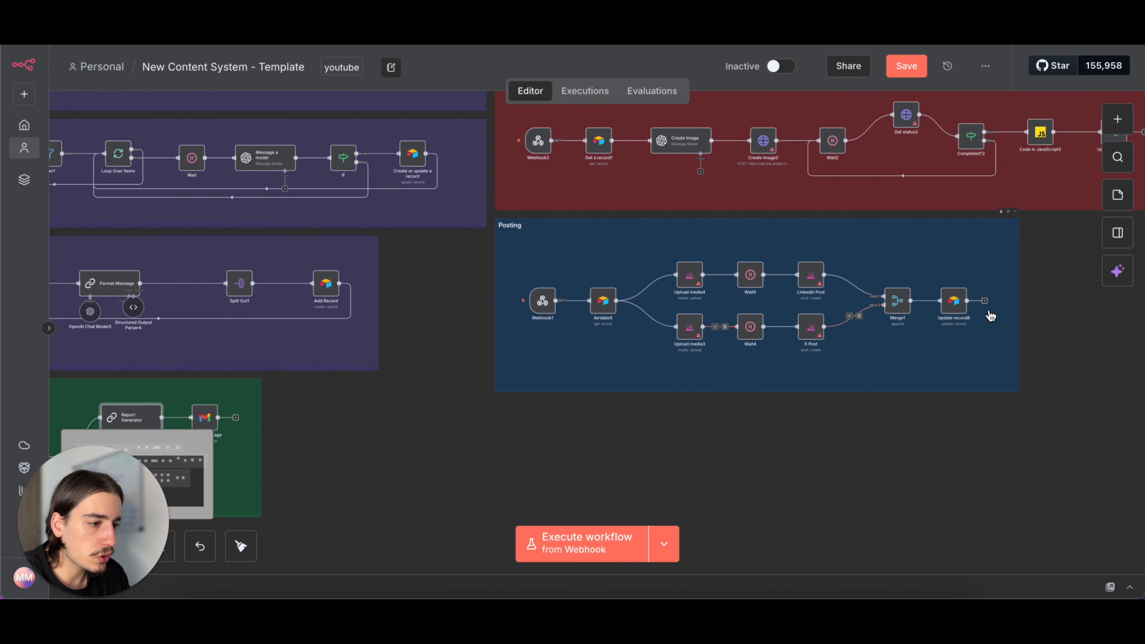
pyautogui.scroll(-3, 991, 314)
pyautogui.hscroll(5, 513, 268)
pyautogui.scroll(2, 513, 269)
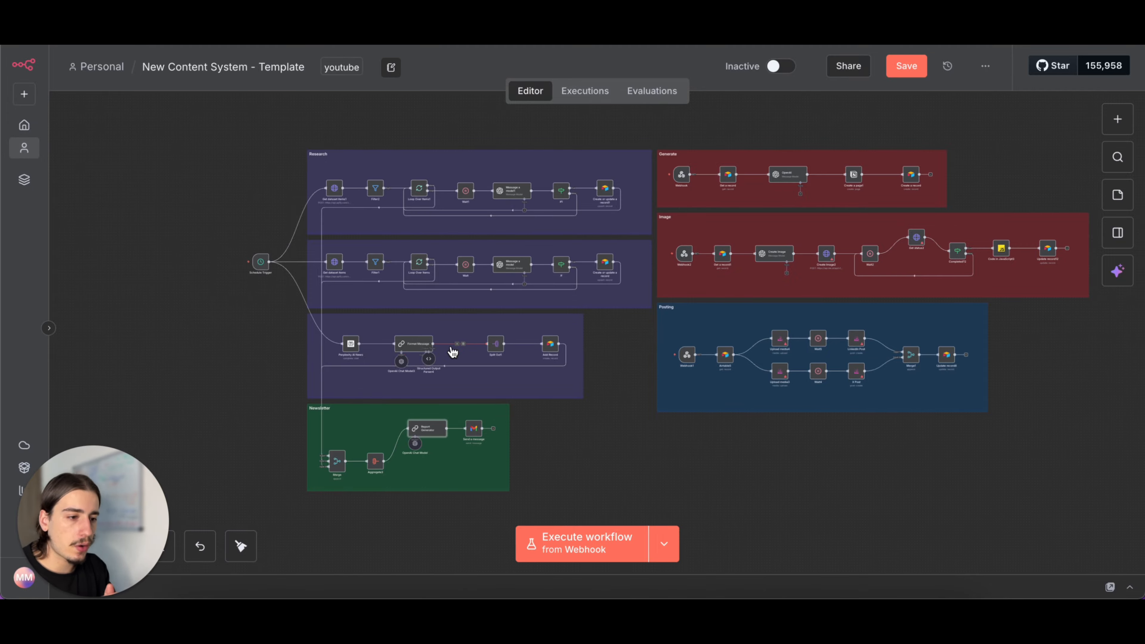
pyautogui.hscroll(-6, 513, 373)
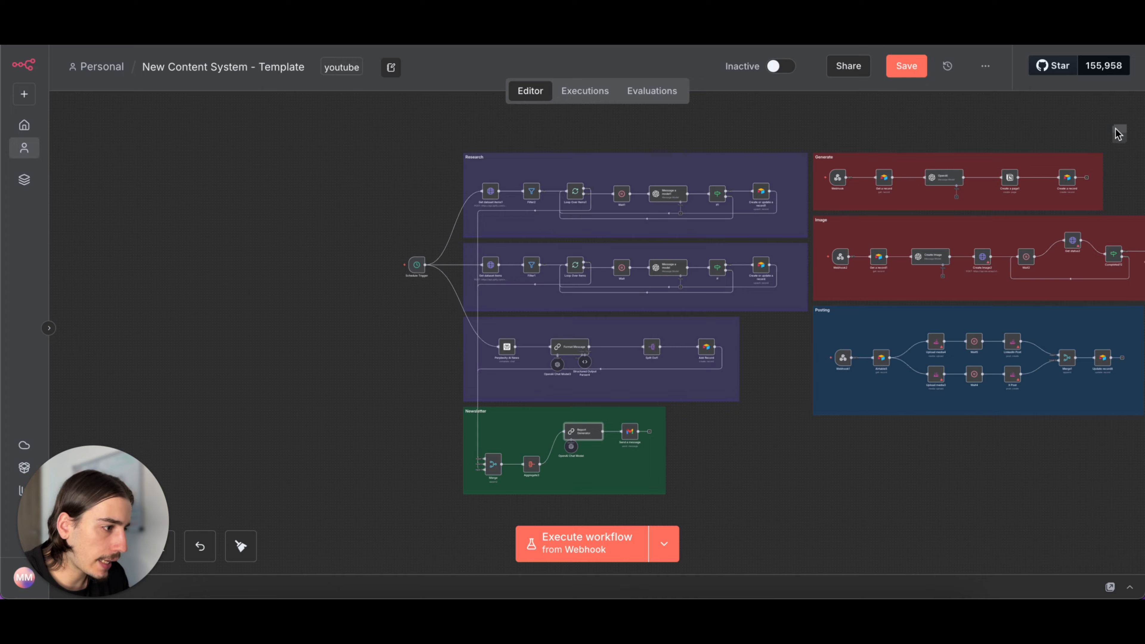
pyautogui.click(1116, 119)
pyautogui.click(947, 562)
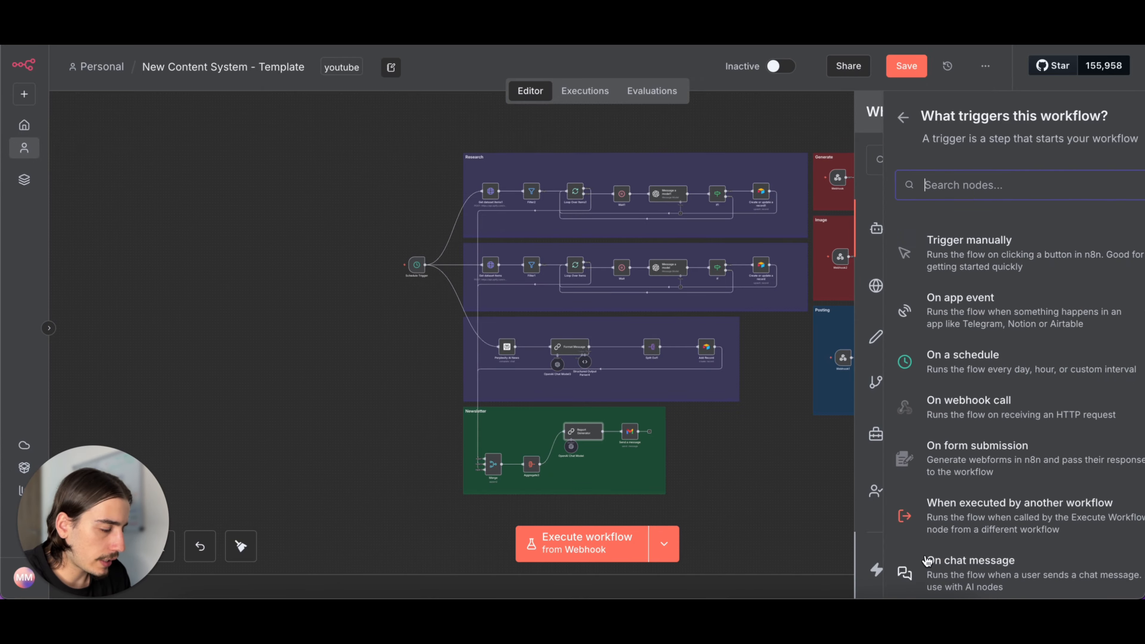
pyautogui.click(936, 240)
pyautogui.moveTo(653, 457); pyautogui.dragTo(479, 196)
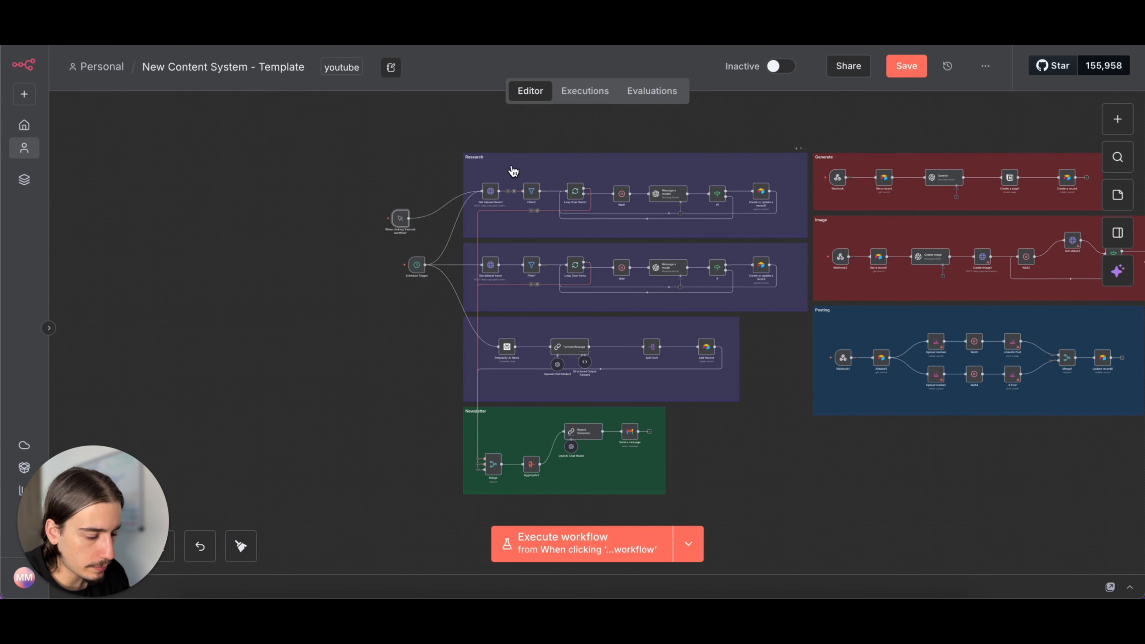
# - Delete the manual trigger's connection to the top Research row and remove the trigger node
pyautogui.hscroll(5, 450, 366)
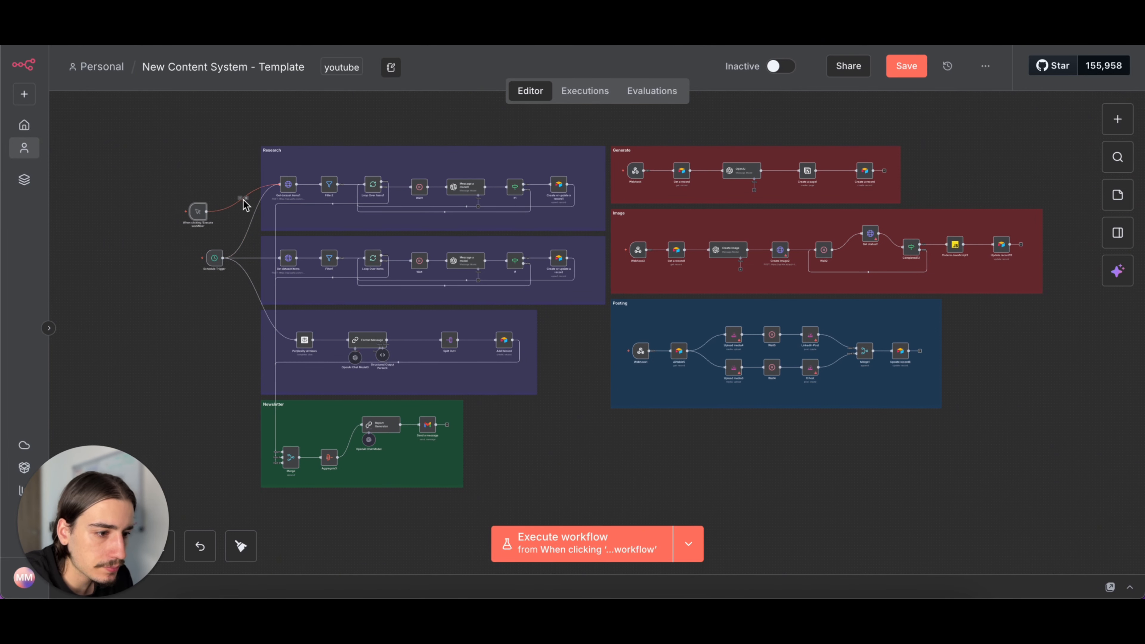
pyautogui.click(246, 200)
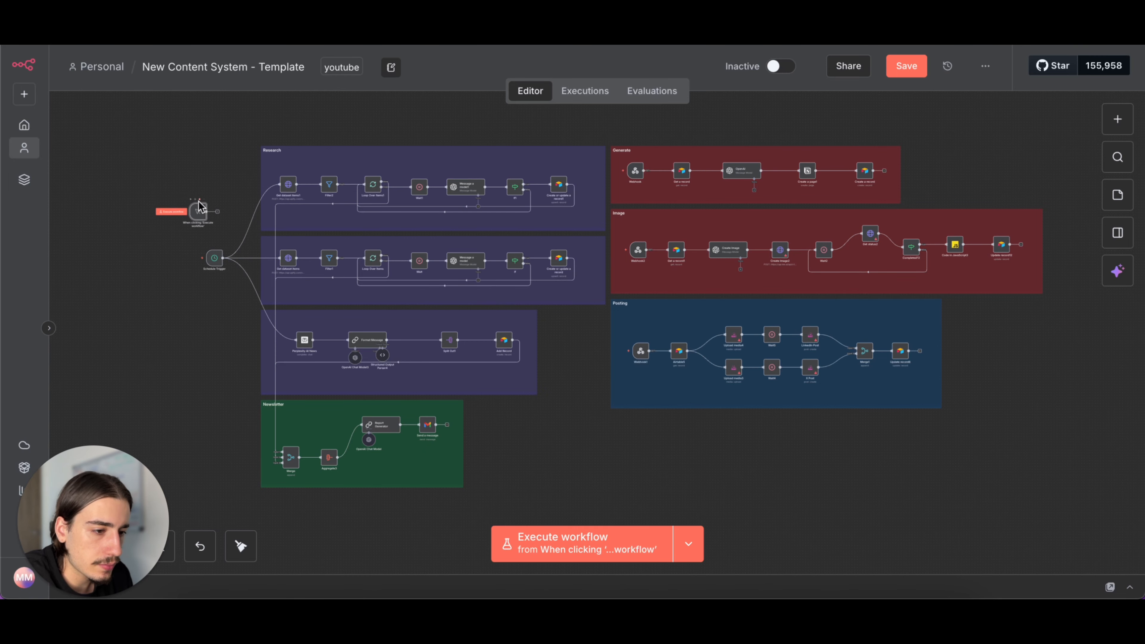
pyautogui.click(199, 201)
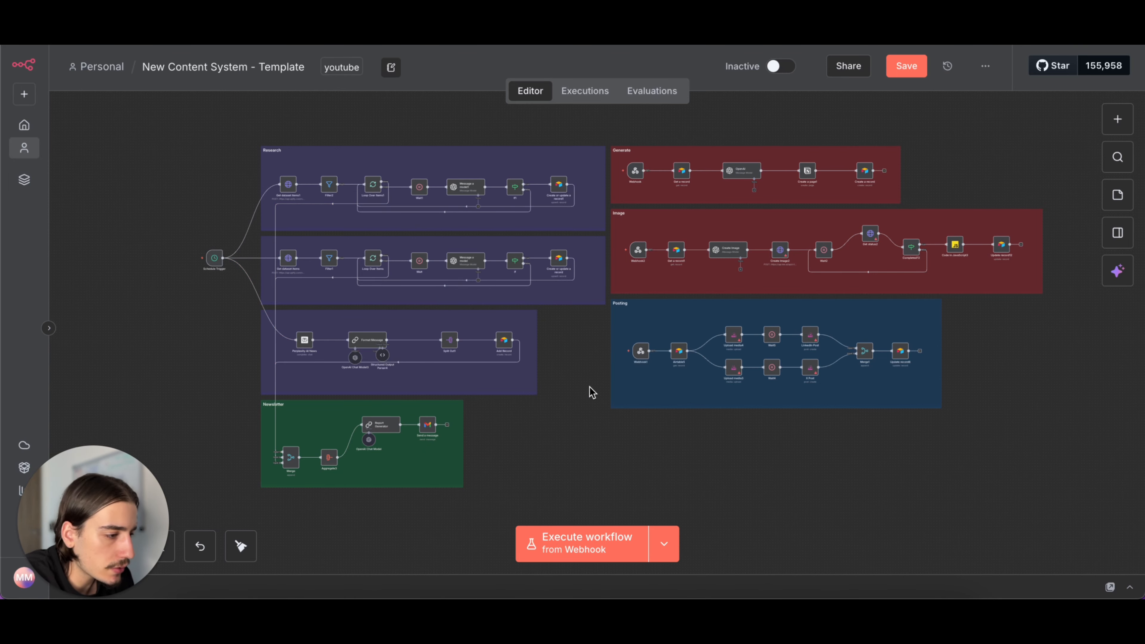
# - Compare n8n's Generate section with the Generate checkbox field in Airtable's Viral Ideas view, ending back on the n8n canvas
pyautogui.hscroll(5, 770, 467)
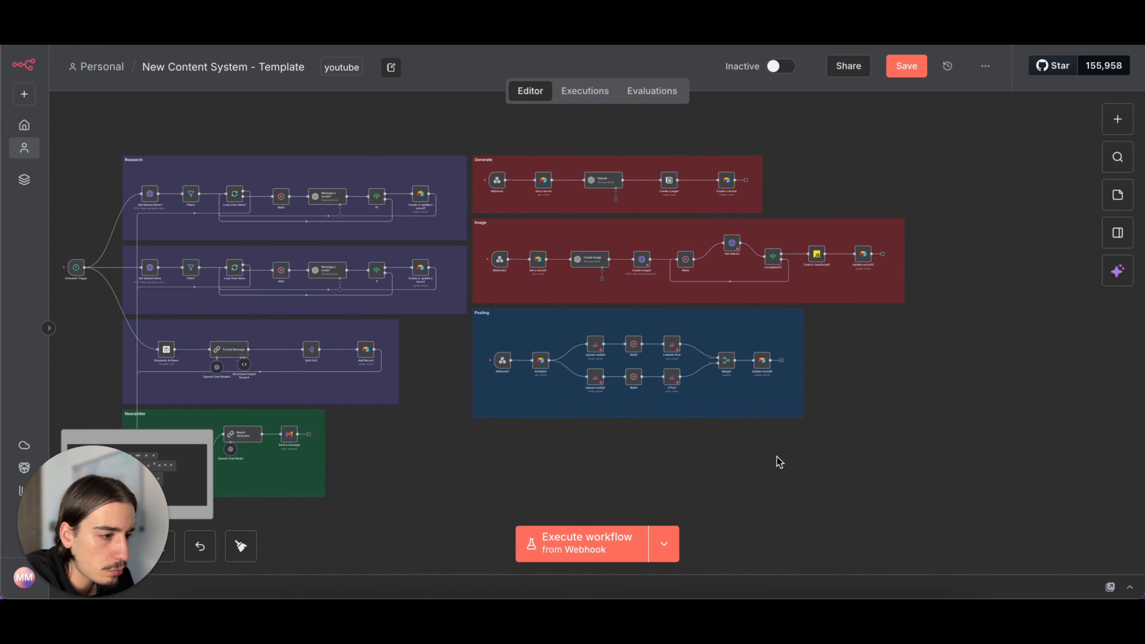
pyautogui.scroll(3, 627, 137)
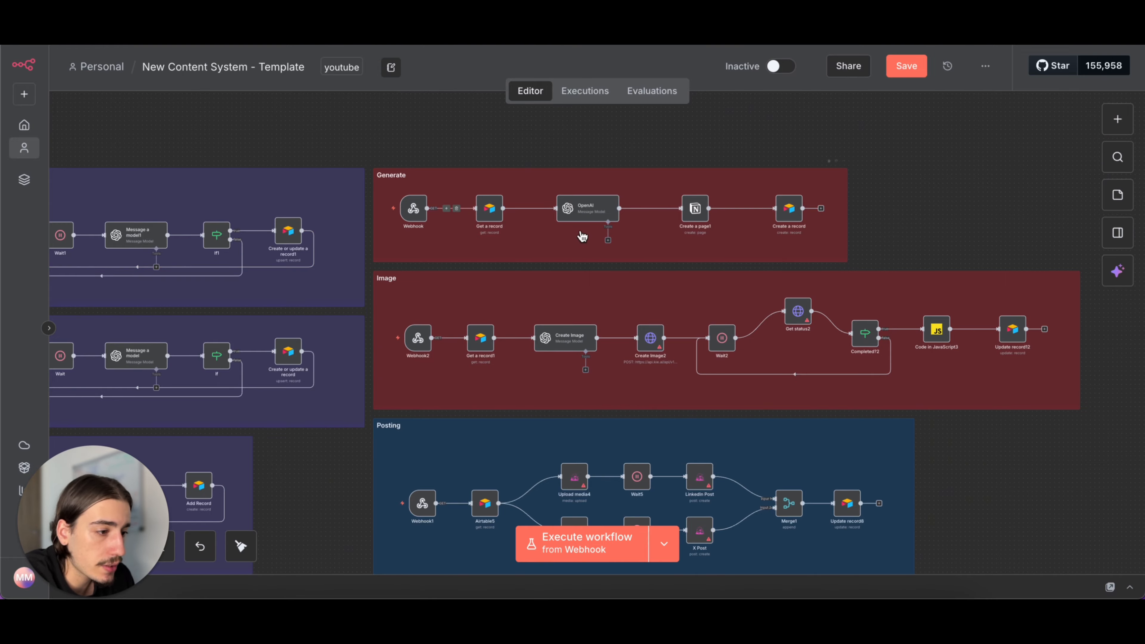
pyautogui.click(315, 42)
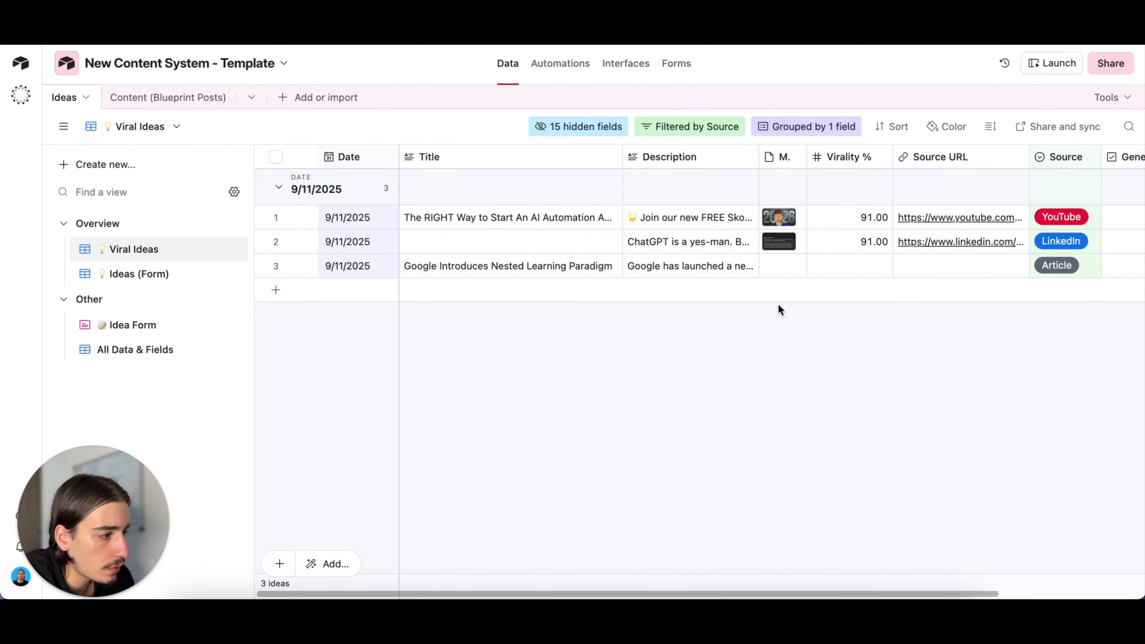
pyautogui.hscroll(3, 780, 310)
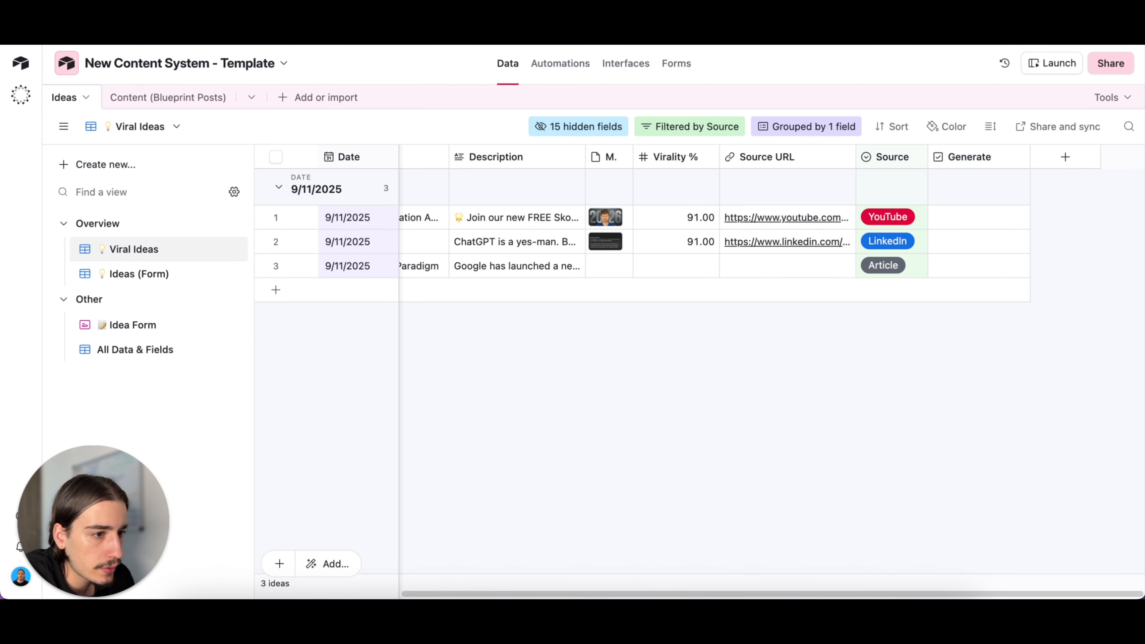
pyautogui.click(406, 42)
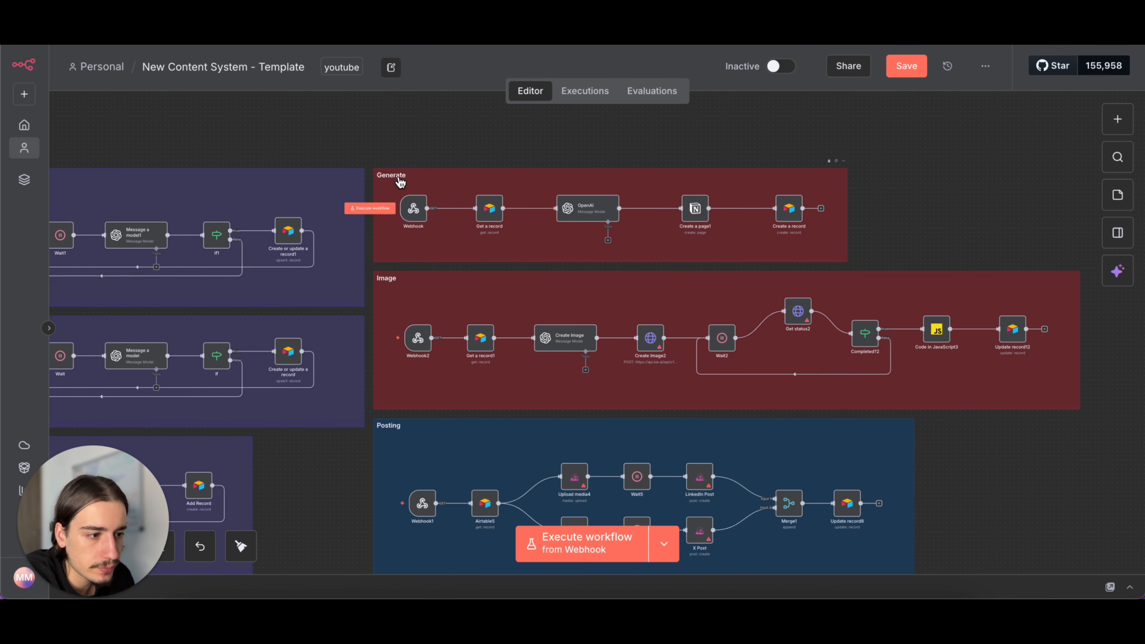
pyautogui.click(315, 41)
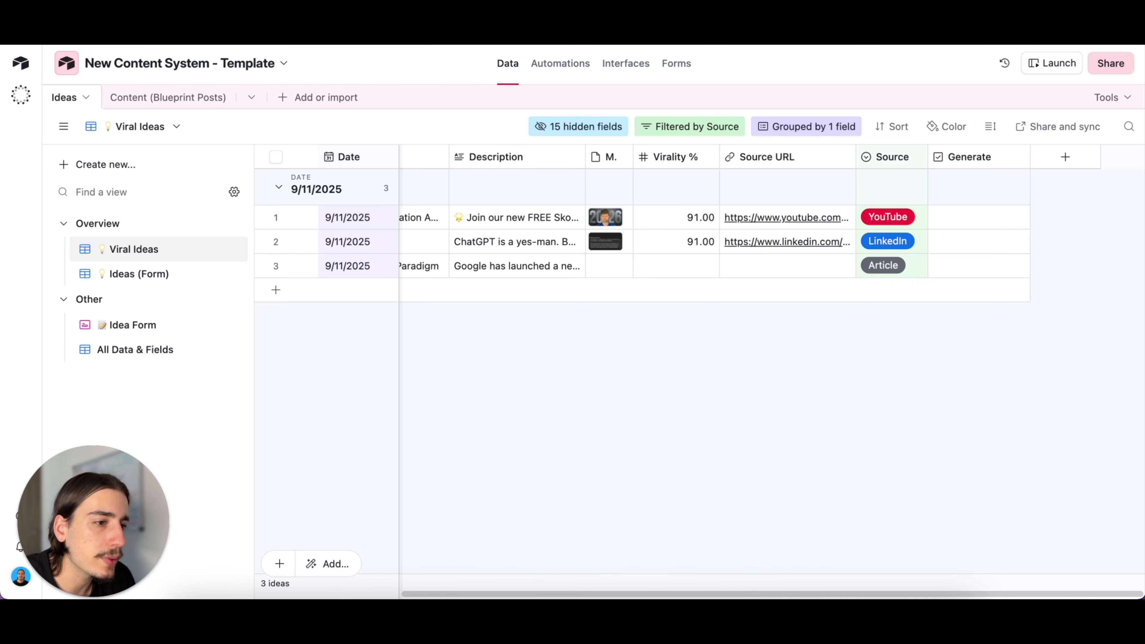
pyautogui.click(392, 42)
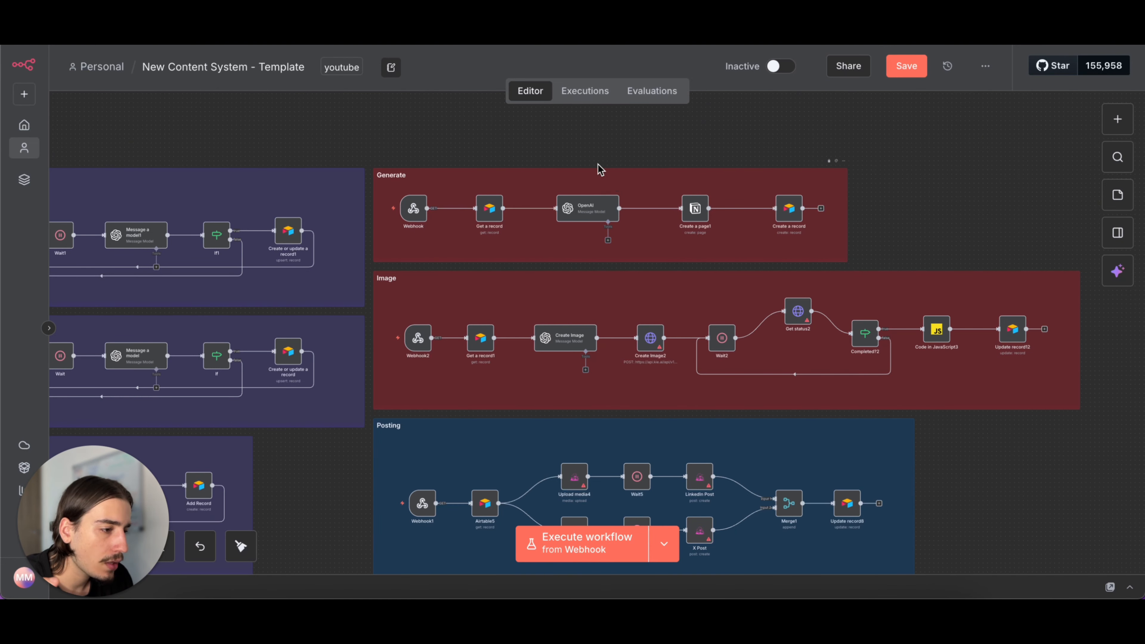
# - Open the Generate section's OpenAI node and read its system prompt's caption rules and LinkedIn examples in the expanded editor
pyautogui.doubleClick(576, 212)
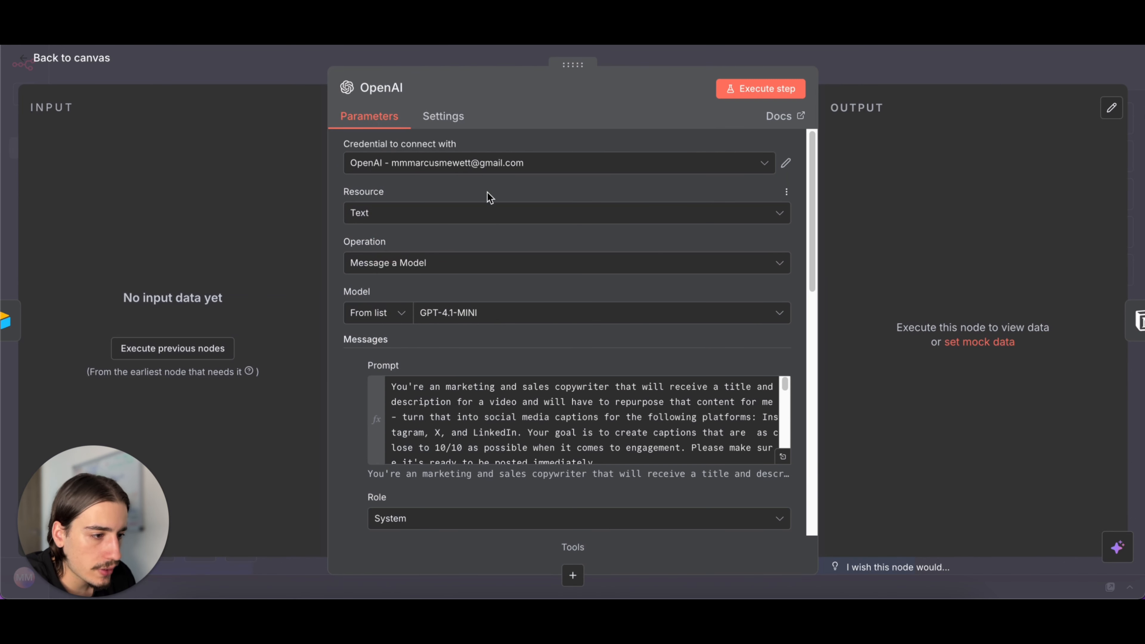
pyautogui.scroll(-2, 516, 359)
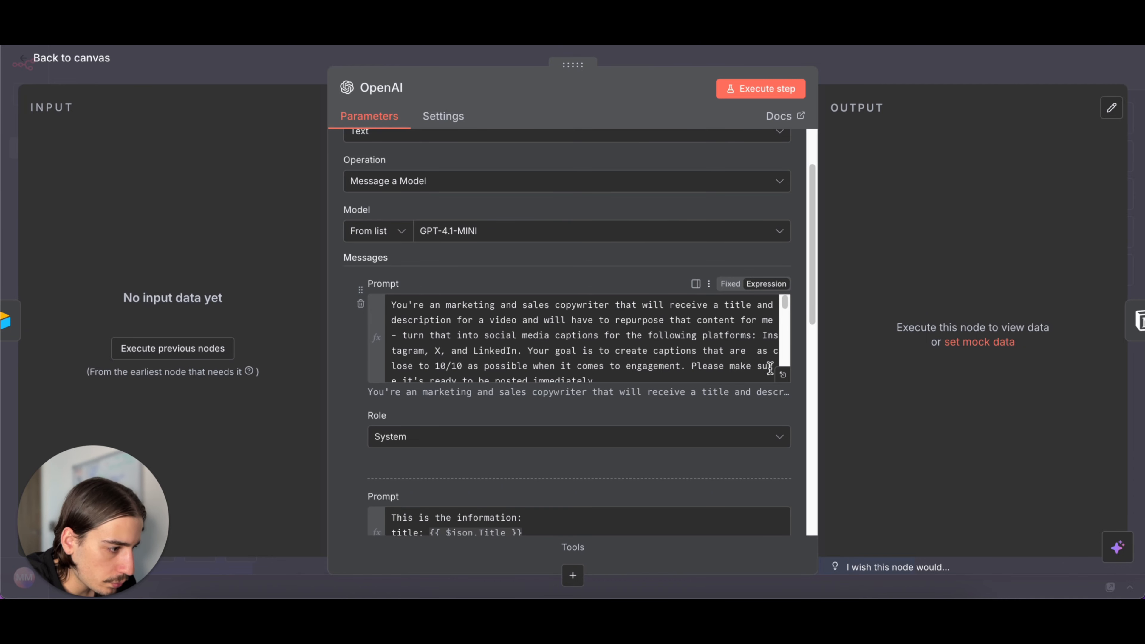
pyautogui.click(784, 378)
pyautogui.scroll(-6, 638, 296)
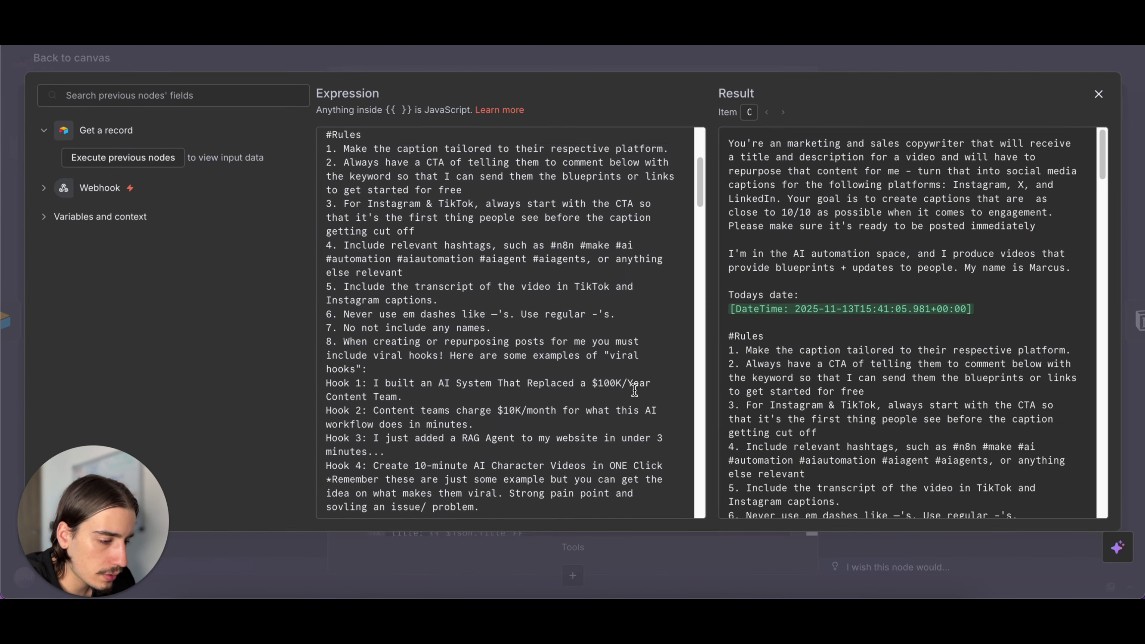
pyautogui.scroll(-8, 634, 388)
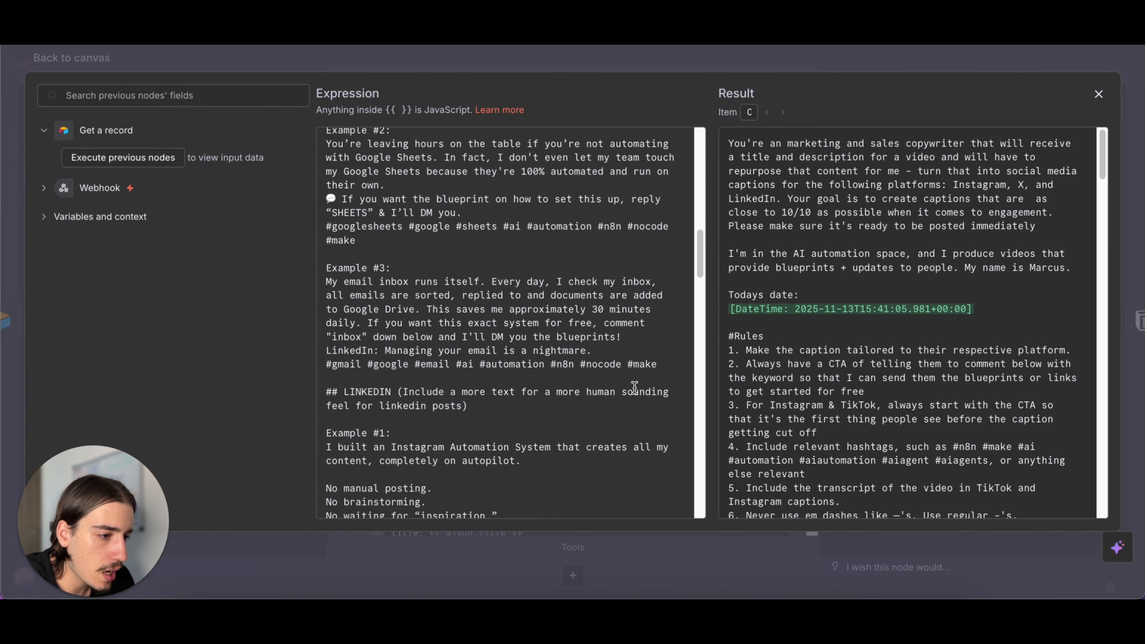
pyautogui.scroll(-3, 634, 388)
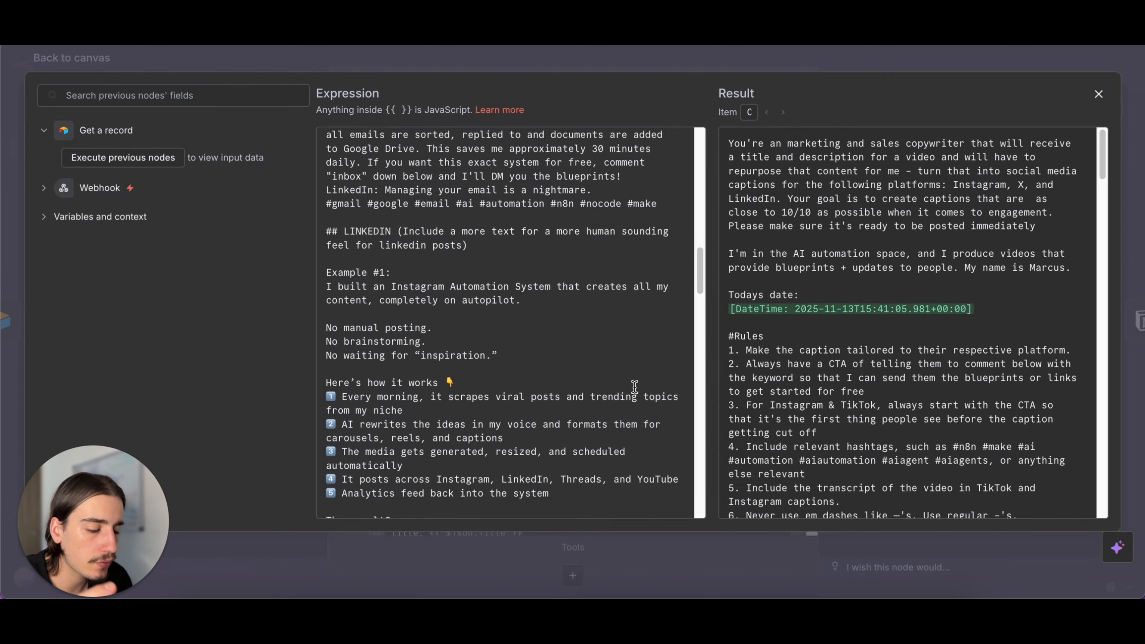
pyautogui.scroll(-3, 565, 273)
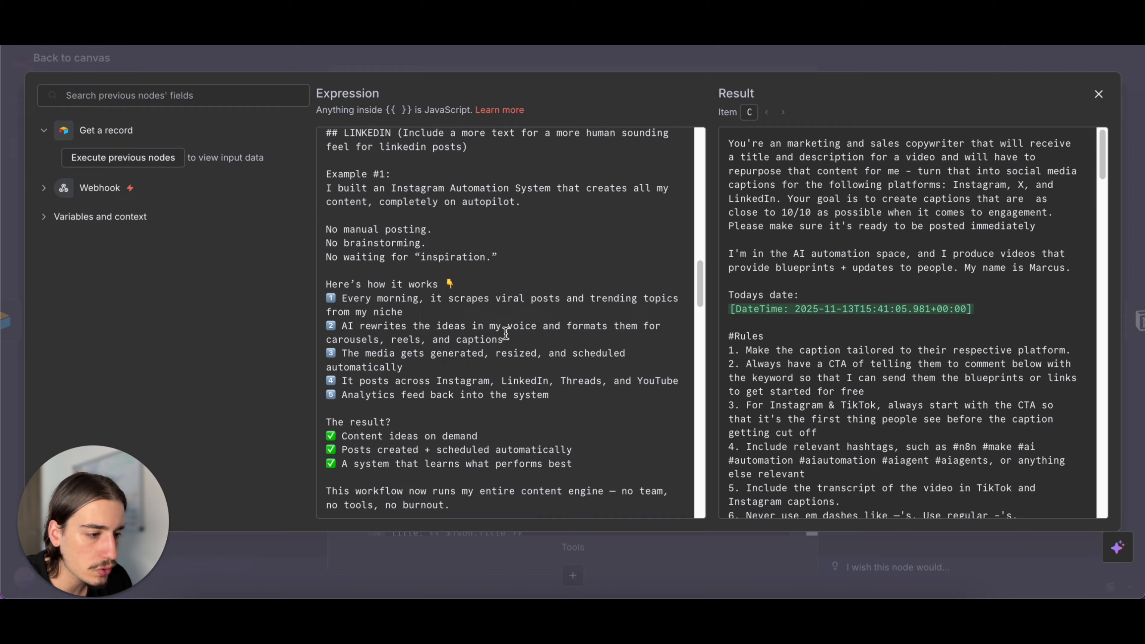
pyautogui.scroll(10, 510, 332)
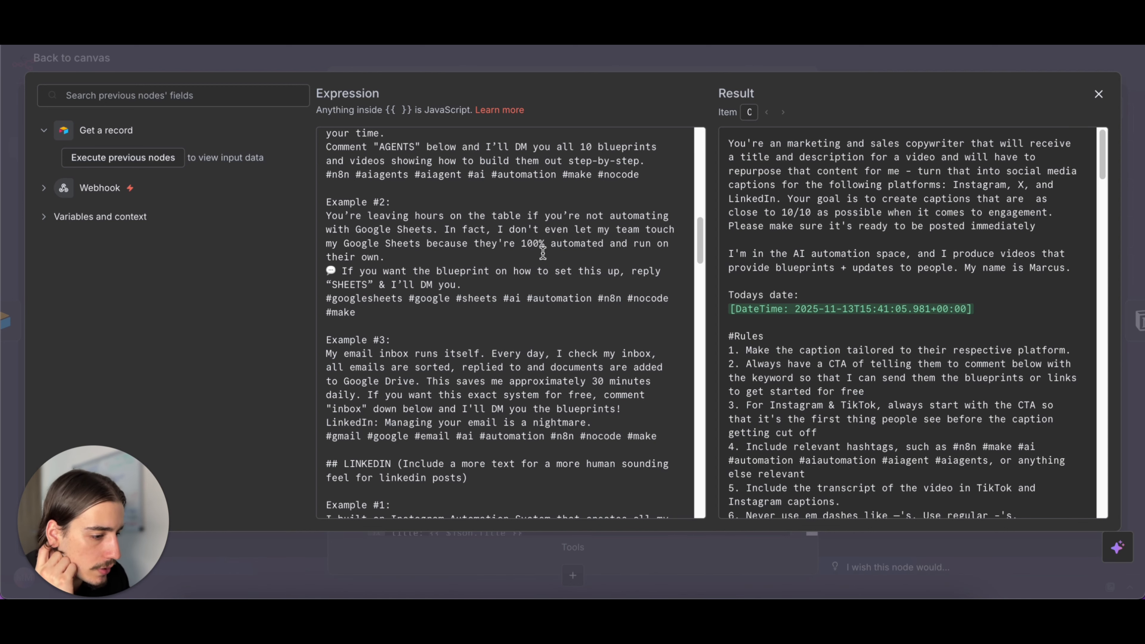
pyautogui.scroll(-9, 543, 253)
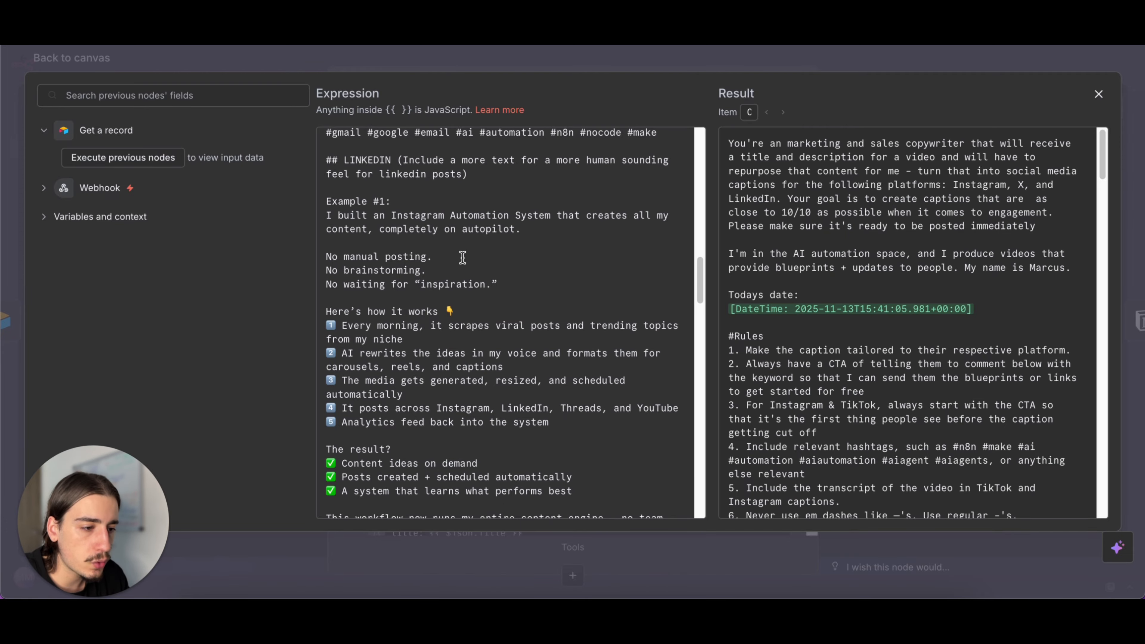
pyautogui.scroll(-1, 473, 321)
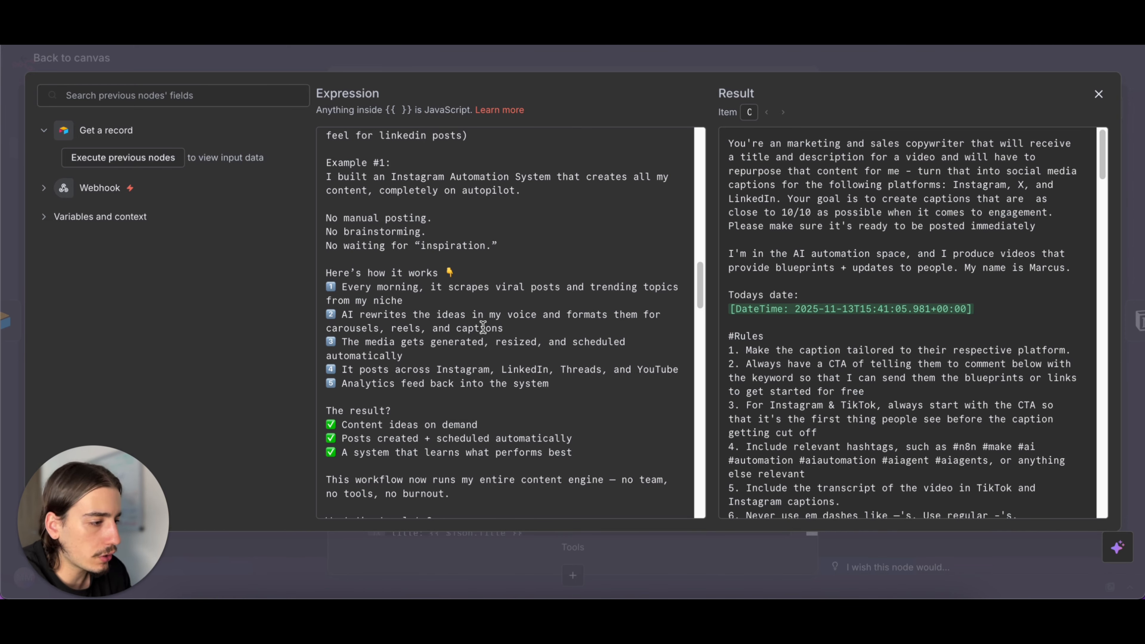
pyautogui.scroll(-3, 627, 285)
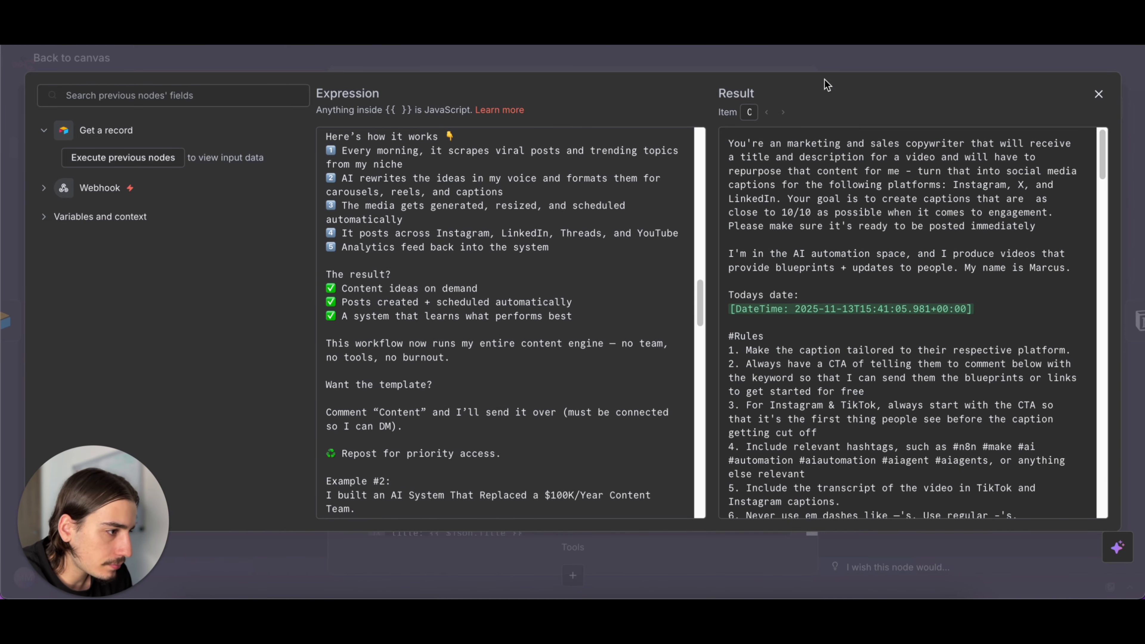
pyautogui.click(843, 66)
# - Review the OpenAI node's user prompt and the system prompt's viral hooks and platform examples through Instagram, and return to the canvas
pyautogui.scroll(-10, 539, 332)
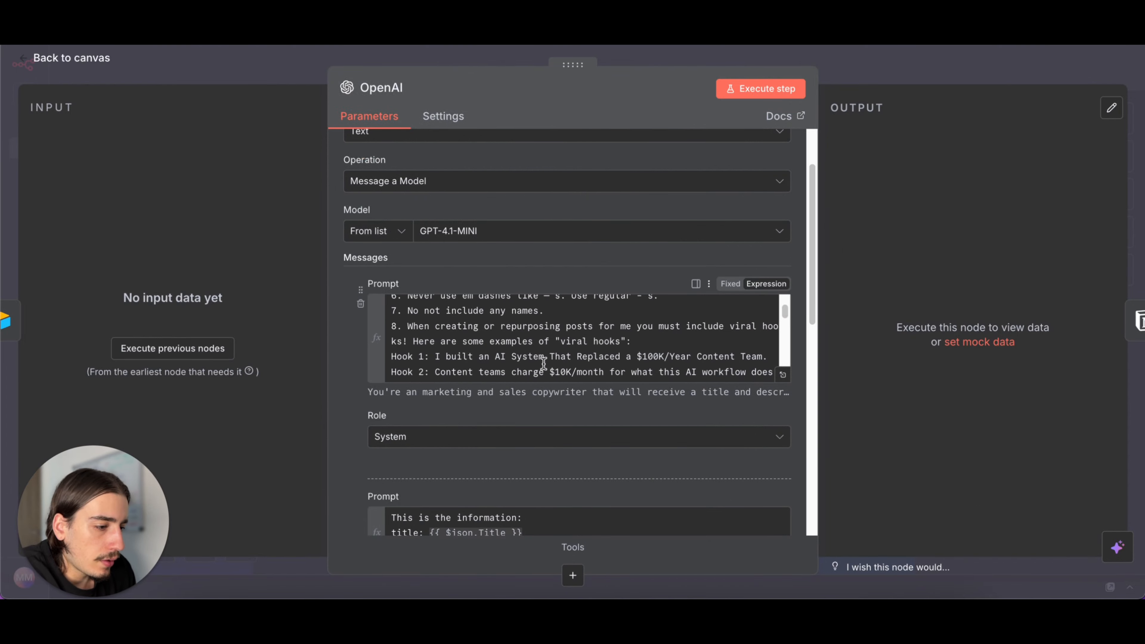
pyautogui.scroll(-3, 545, 369)
pyautogui.scroll(-2, 552, 415)
pyautogui.scroll(3, 552, 415)
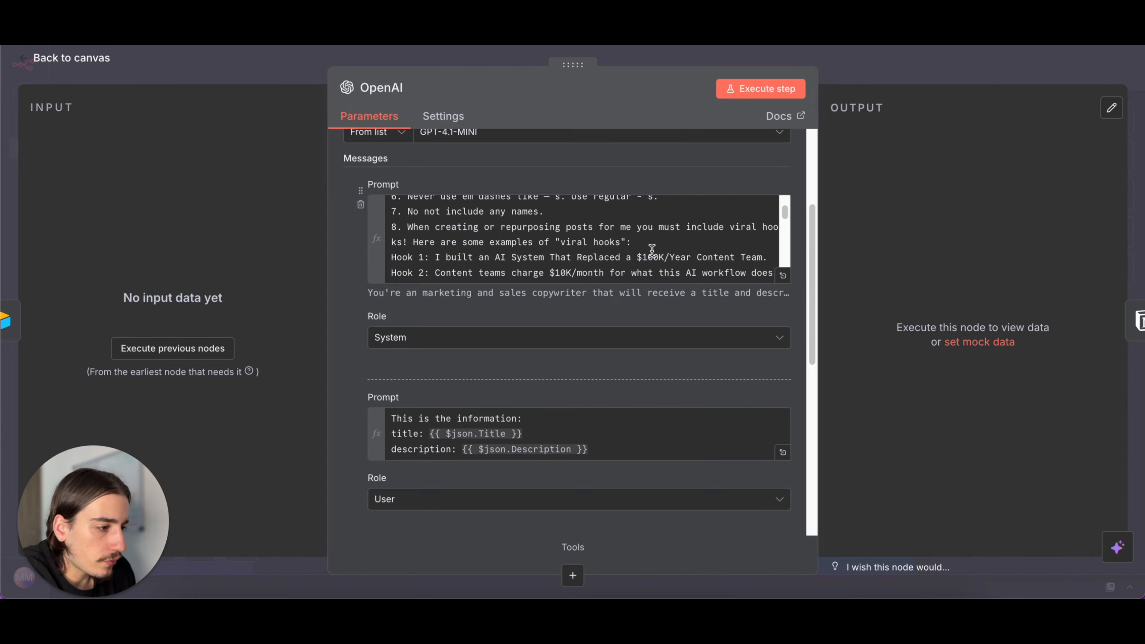
pyautogui.click(781, 276)
pyautogui.scroll(-6, 428, 313)
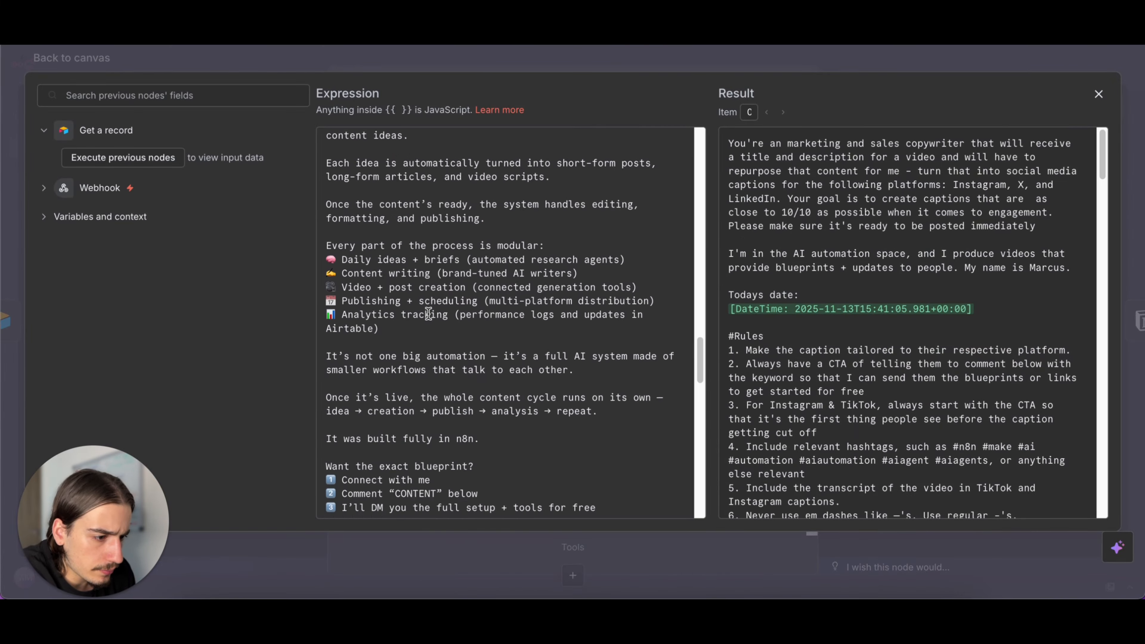
pyautogui.scroll(15, 428, 314)
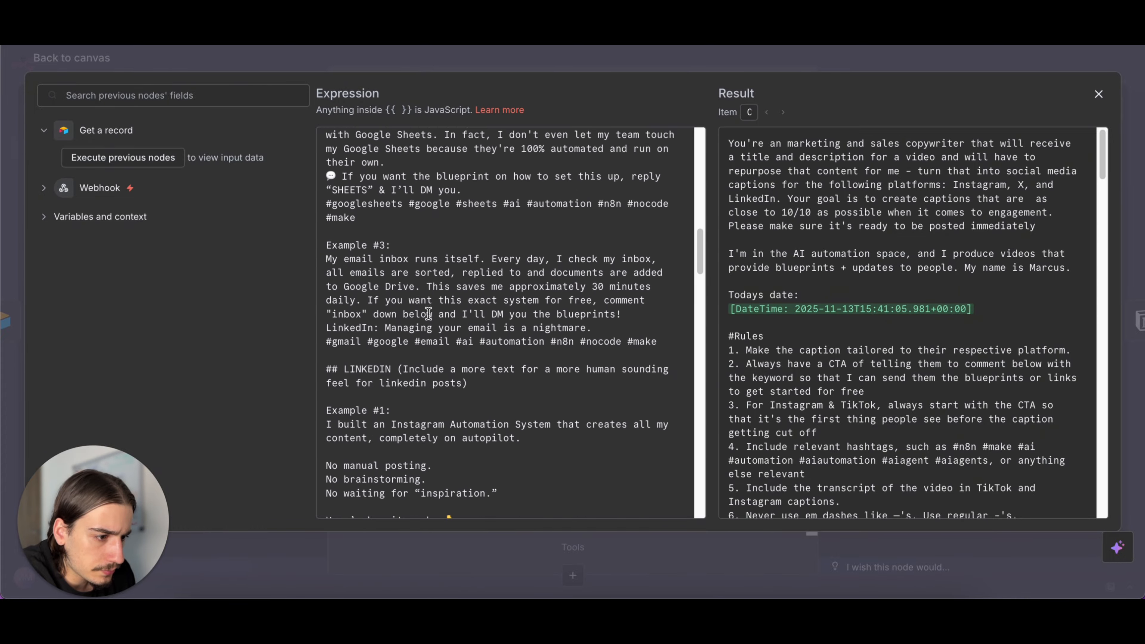
pyautogui.scroll(6, 428, 312)
pyautogui.moveTo(498, 352); pyautogui.dragTo(327, 230)
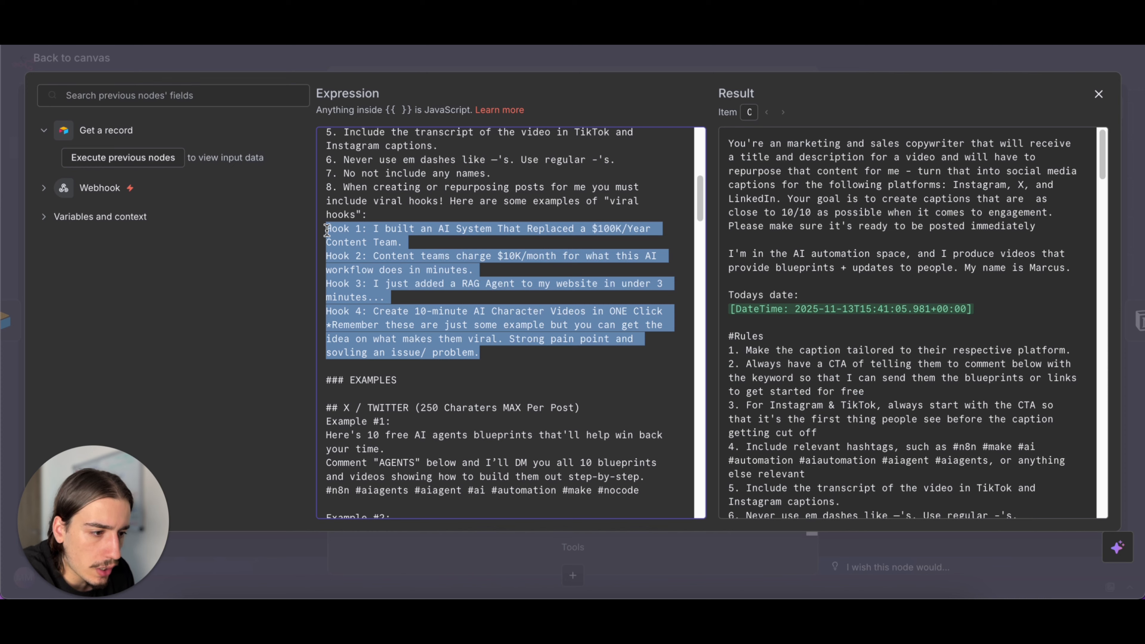
pyautogui.click(485, 342)
pyautogui.scroll(-15, 484, 347)
pyautogui.scroll(-8, 484, 358)
pyautogui.scroll(-10, 483, 357)
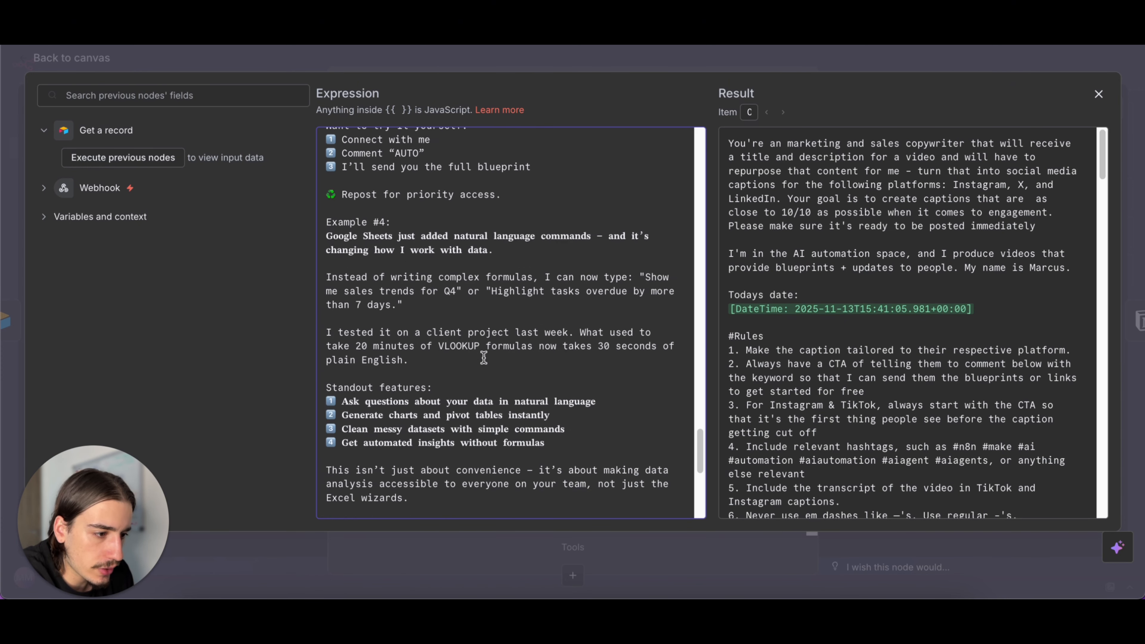
pyautogui.click(833, 67)
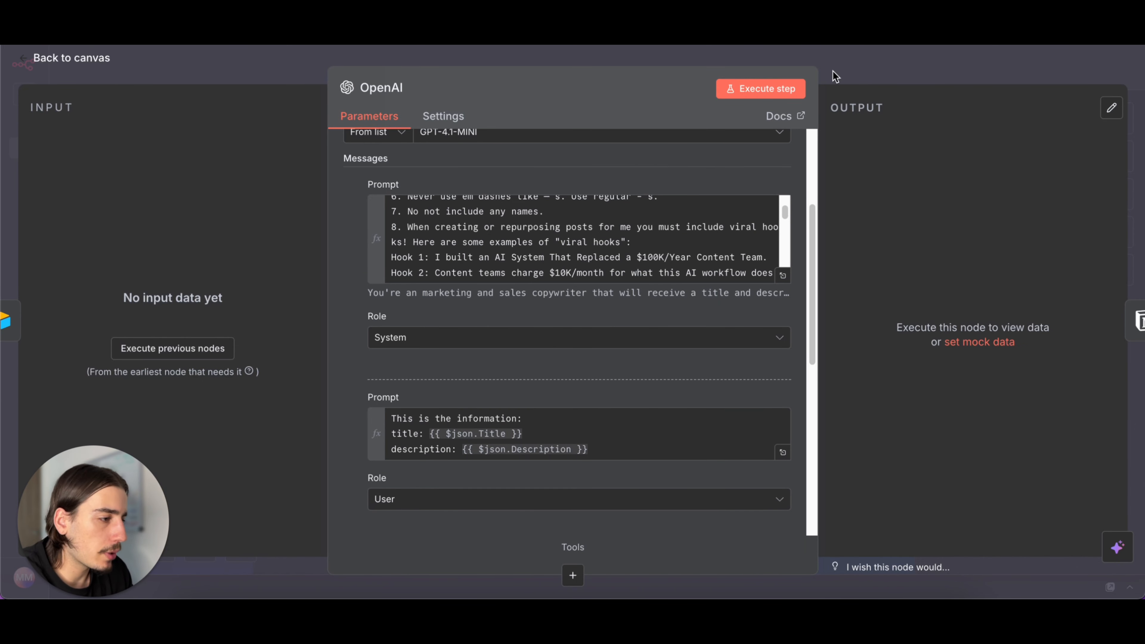
pyautogui.click(833, 71)
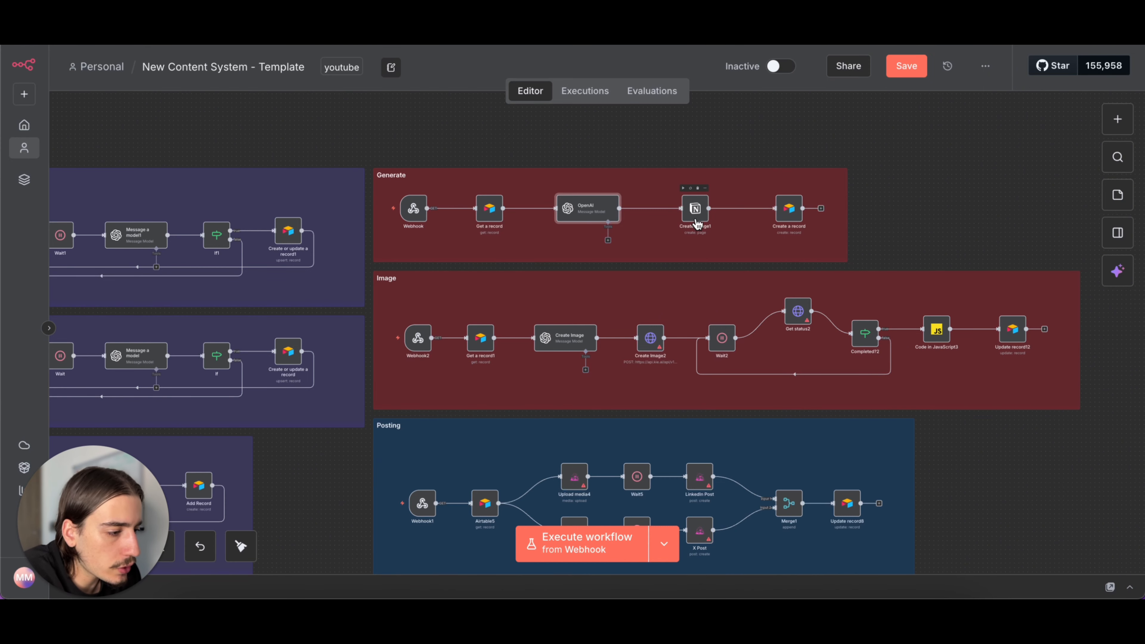
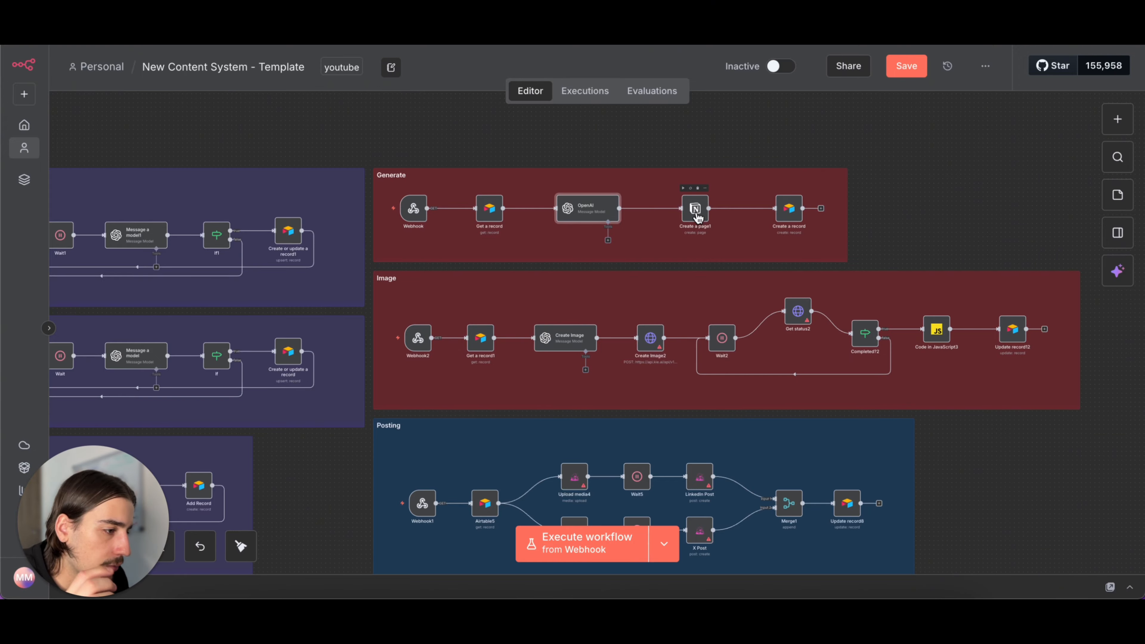
# - Compare the Generate section's Notion Create a page1 node, including its parent page URL, with the Blueprints page in Notion
pyautogui.doubleClick(696, 211)
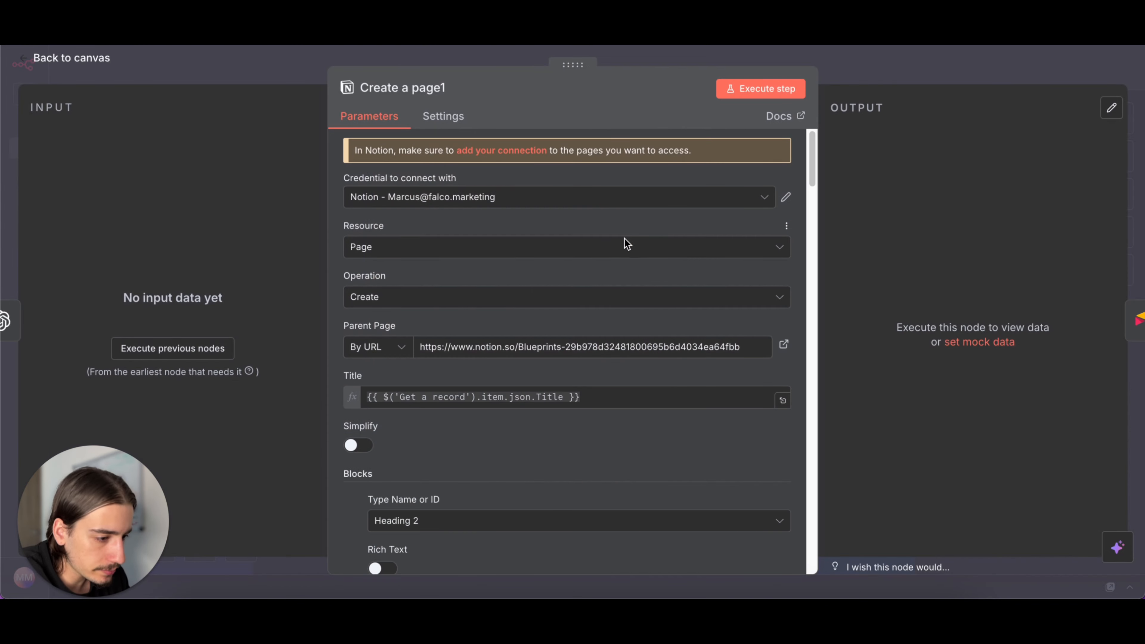
pyautogui.scroll(-1, 634, 262)
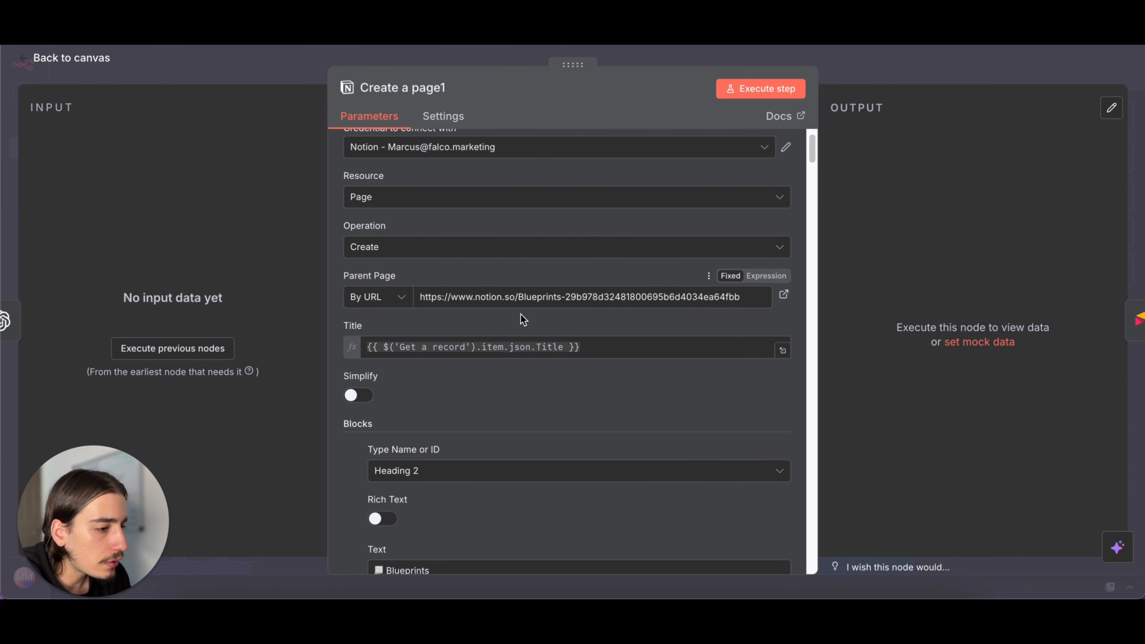
pyautogui.click(869, 80)
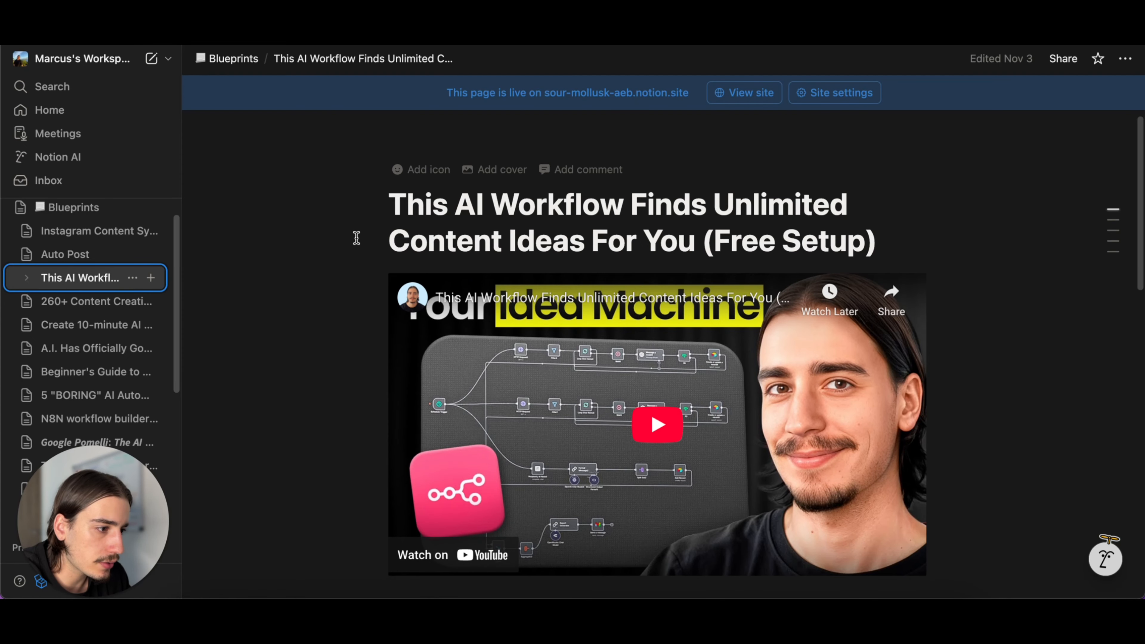
pyautogui.click(114, 214)
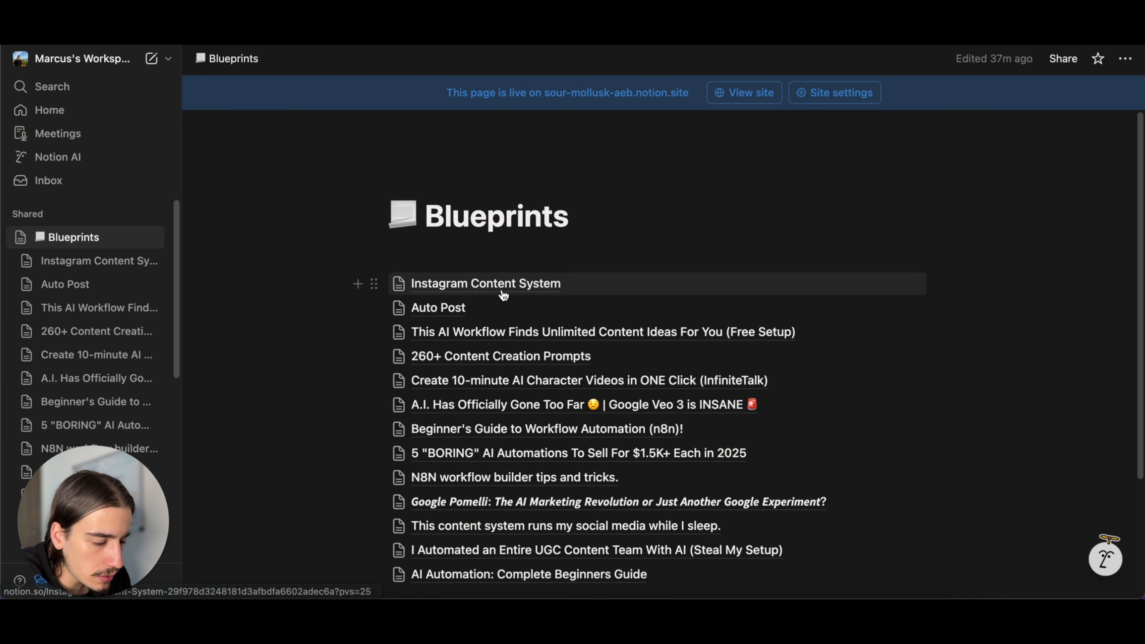
pyautogui.scroll(-2, 541, 397)
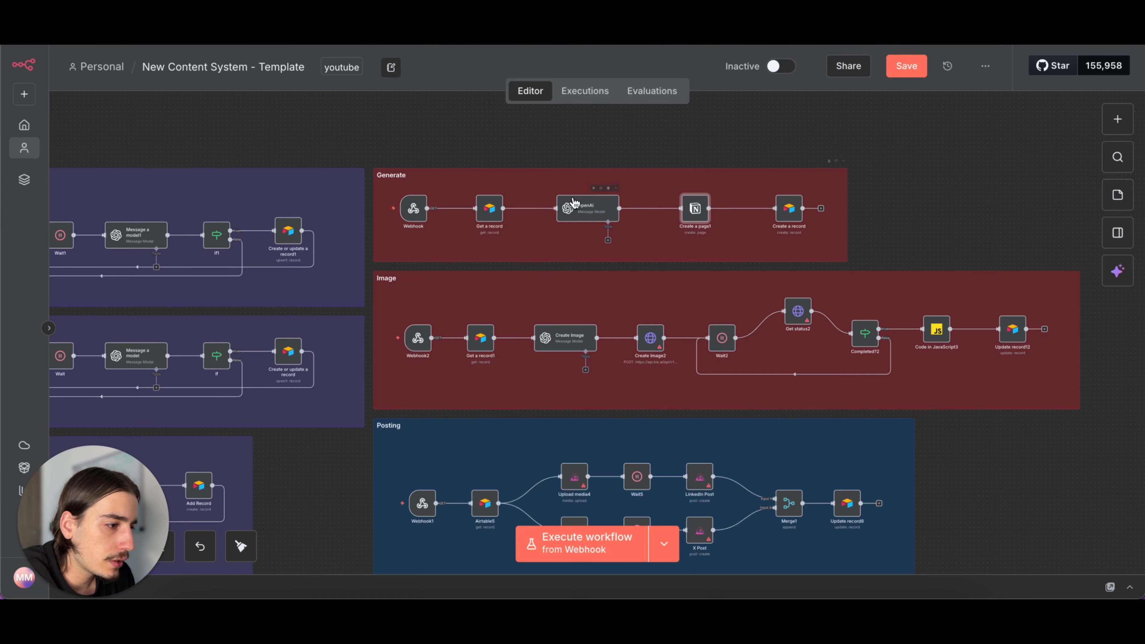
# - Reopen the Create a page1 node, review its title and heading and paragraph blocks, and return to the canvas
pyautogui.doubleClick(694, 208)
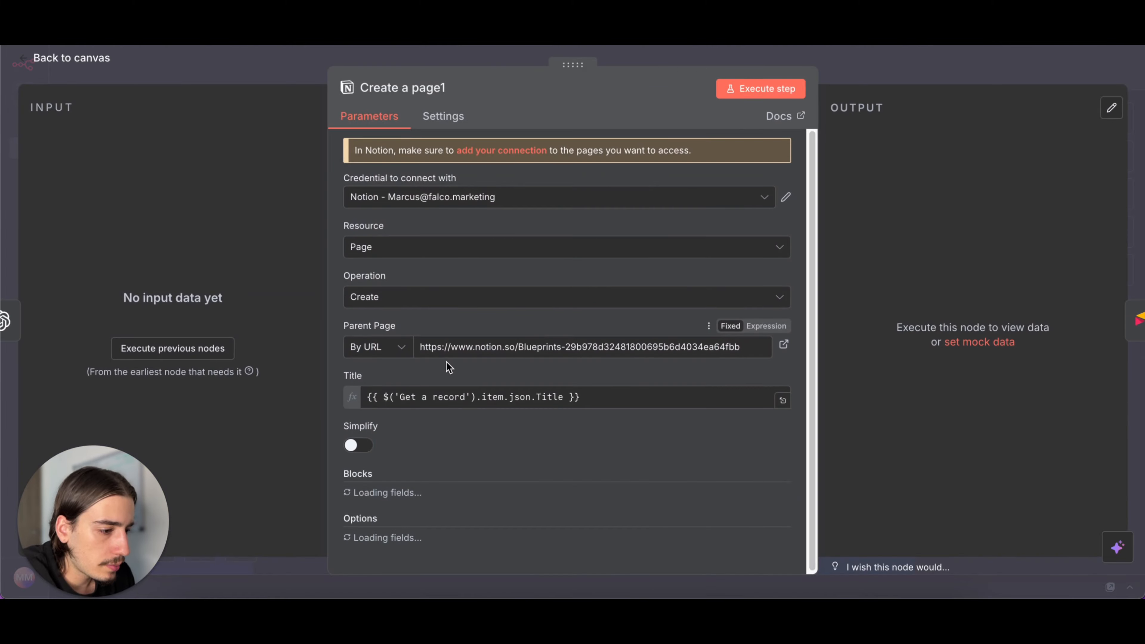
pyautogui.scroll(-4, 584, 316)
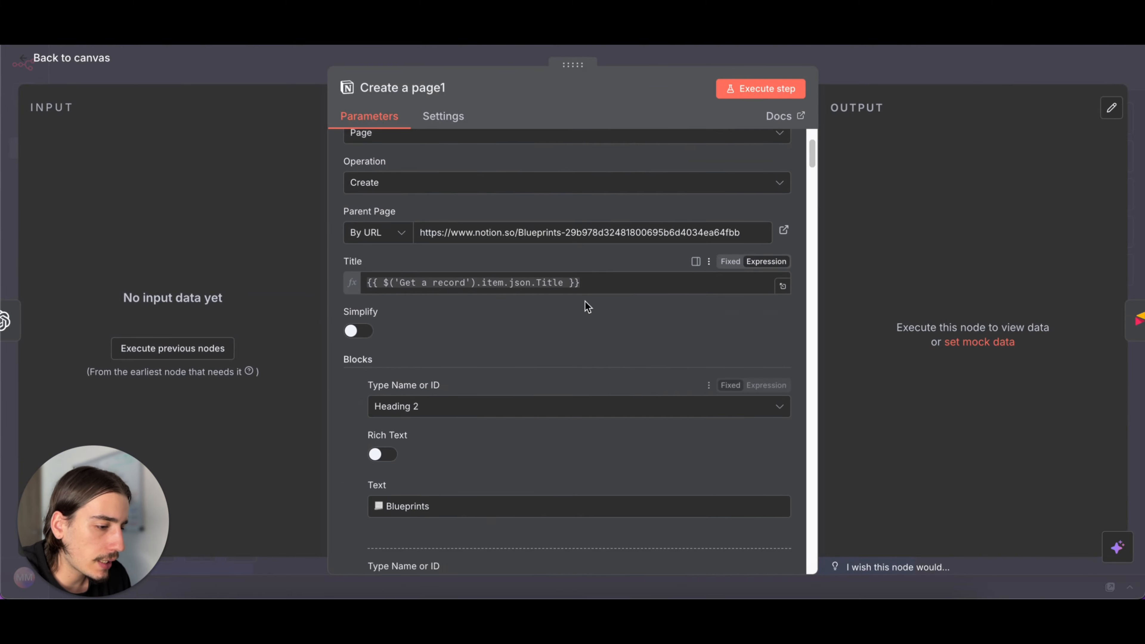
pyautogui.scroll(-10, 577, 302)
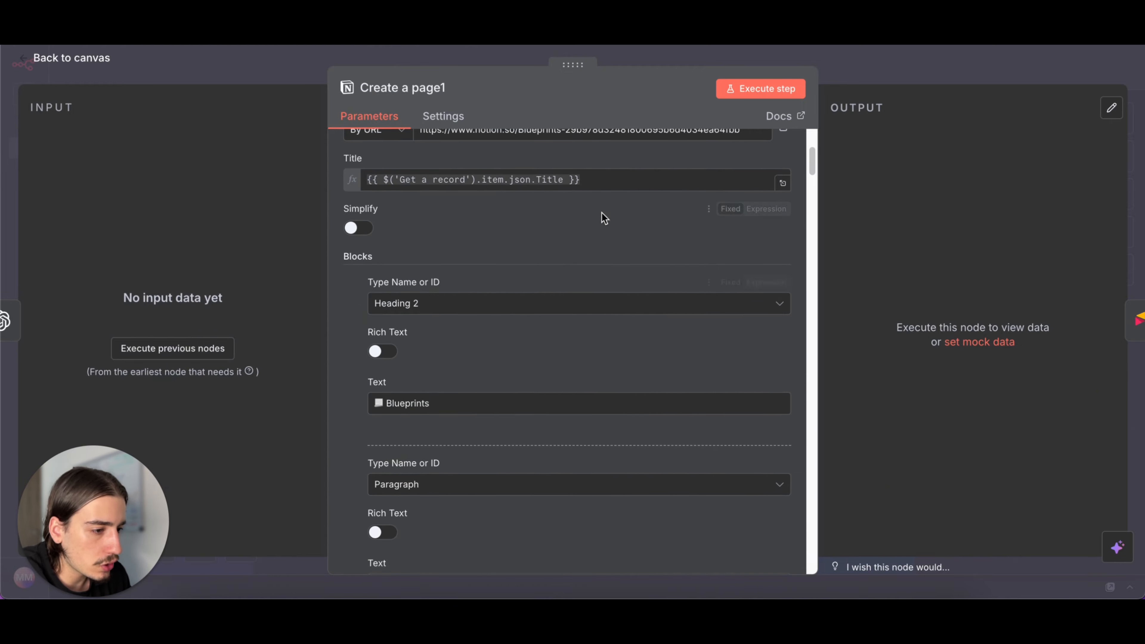
pyautogui.scroll(-2, 611, 374)
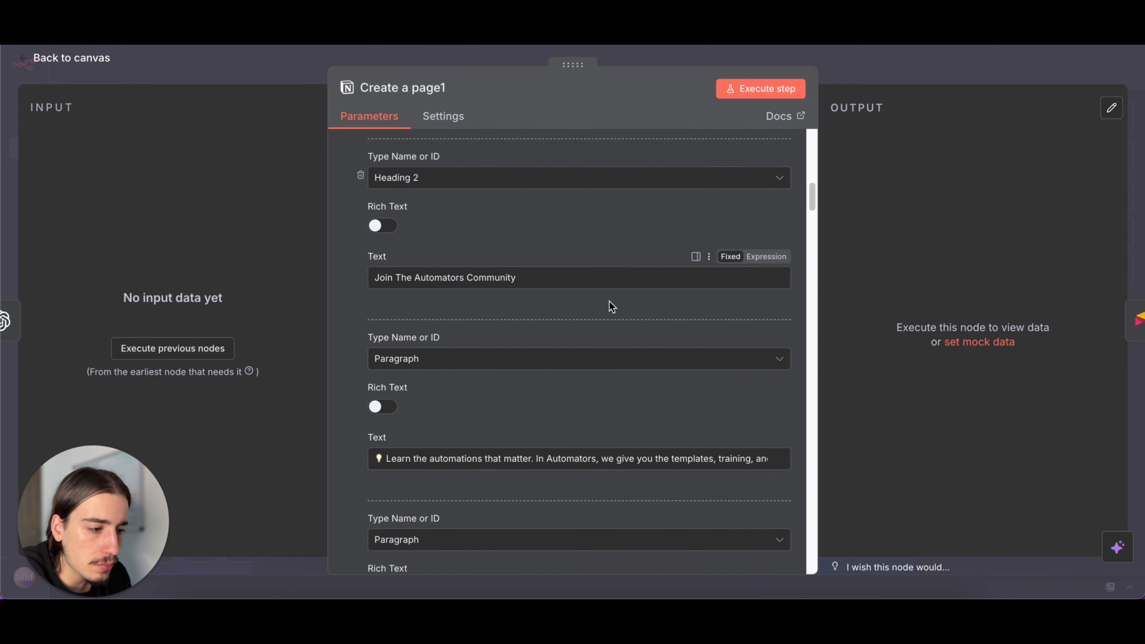
pyautogui.scroll(-3, 608, 305)
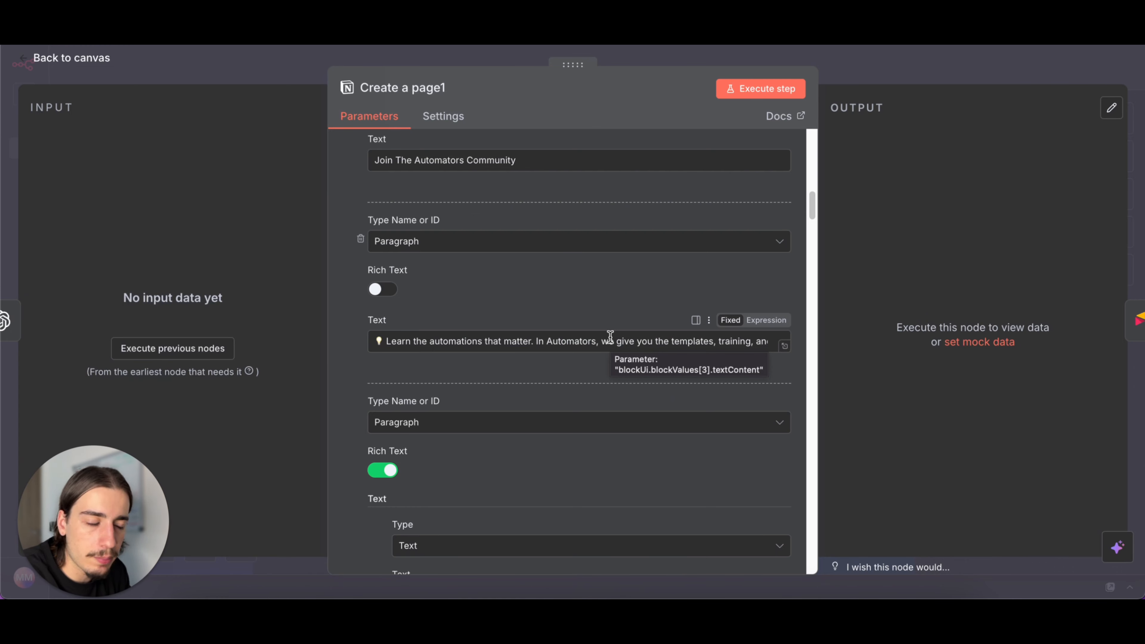
pyautogui.scroll(3, 622, 314)
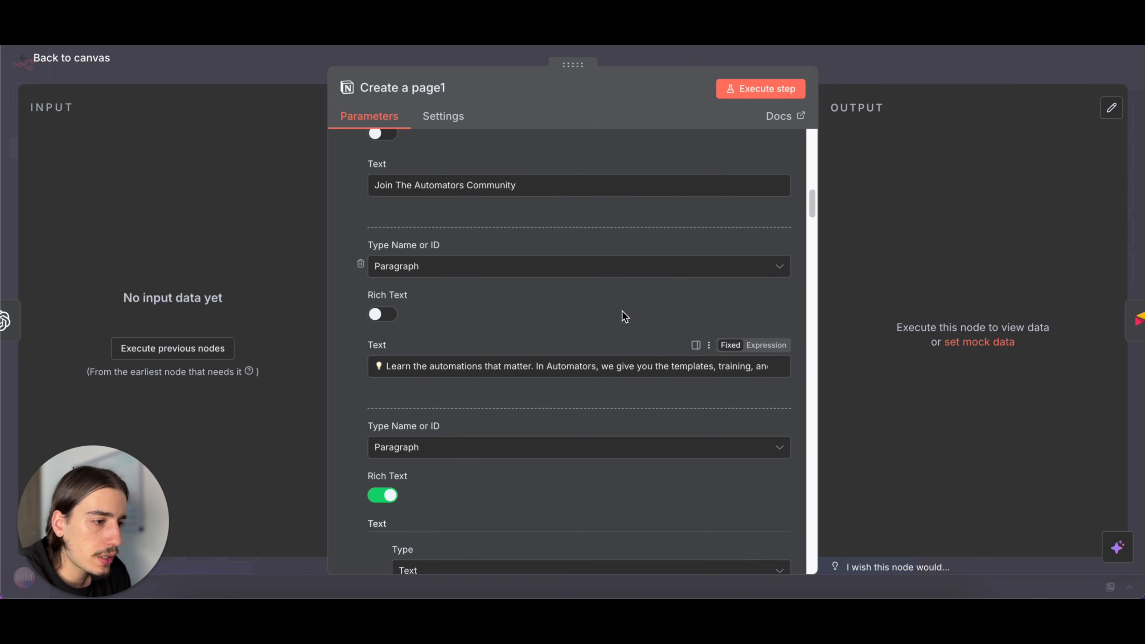
pyautogui.scroll(1, 584, 238)
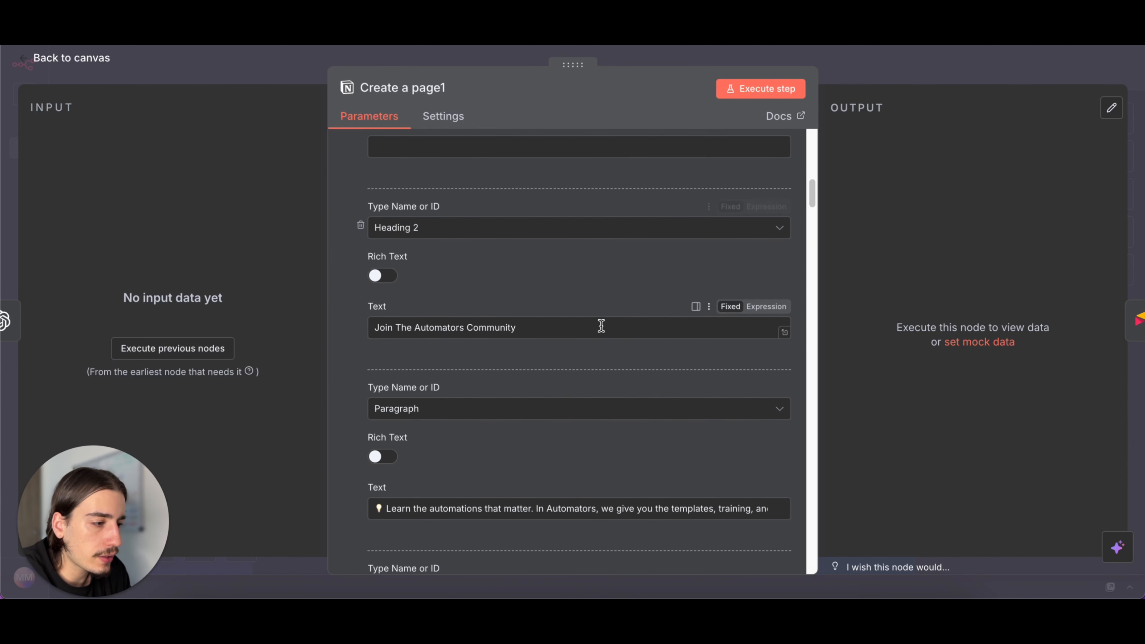
pyautogui.scroll(4, 600, 325)
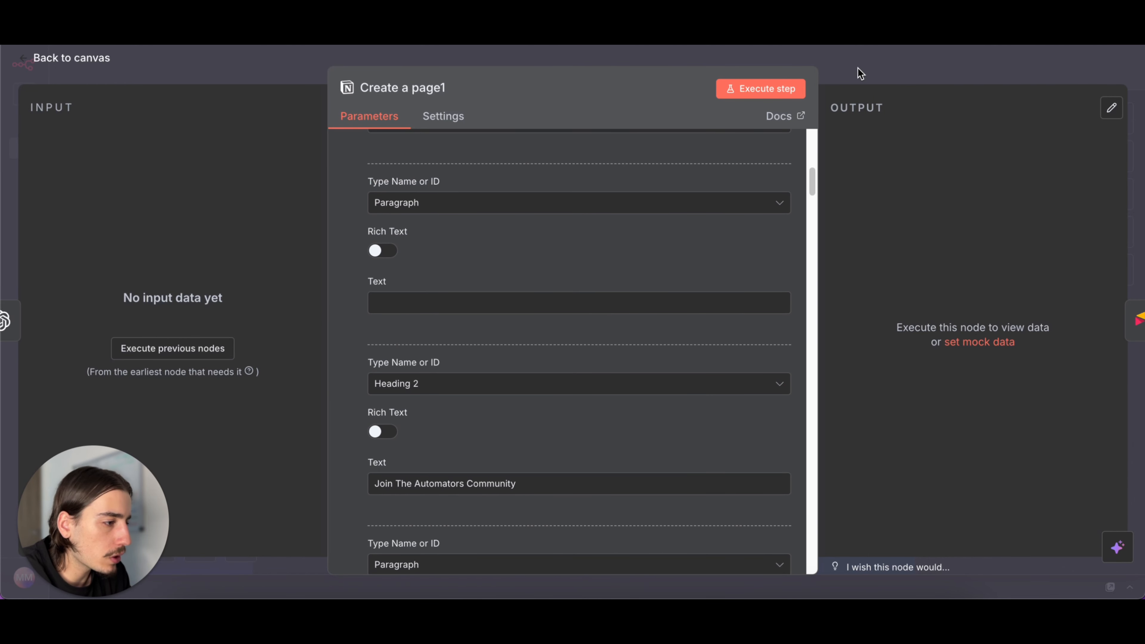
pyautogui.click(860, 73)
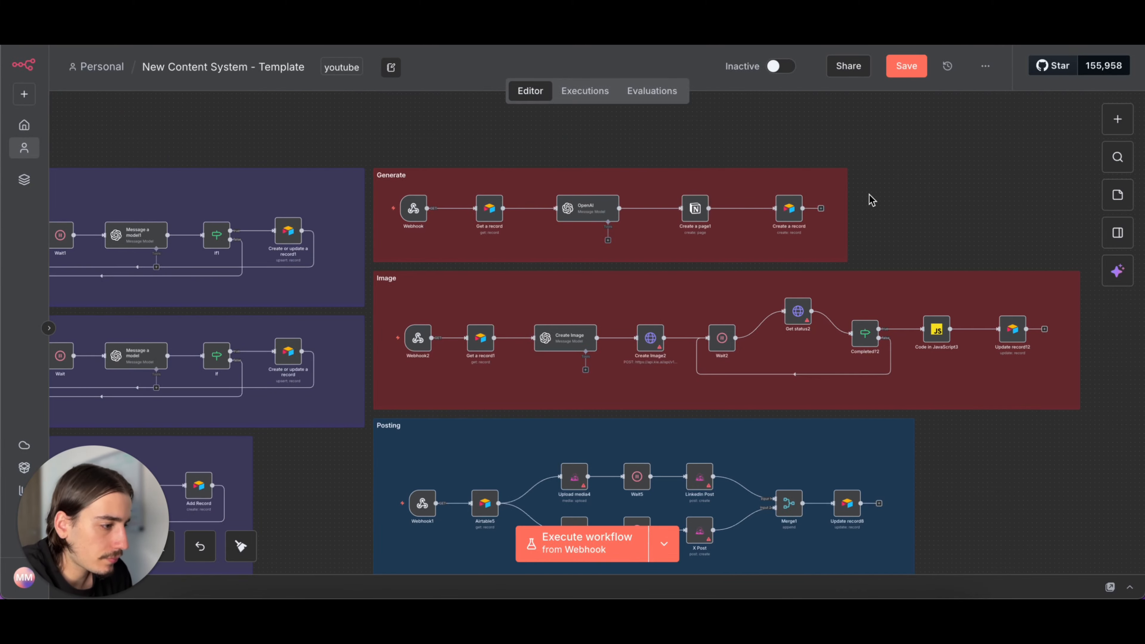
# - Try adding a manual trigger node above the Generate section's Webhook node
pyautogui.scroll(-2, 883, 124)
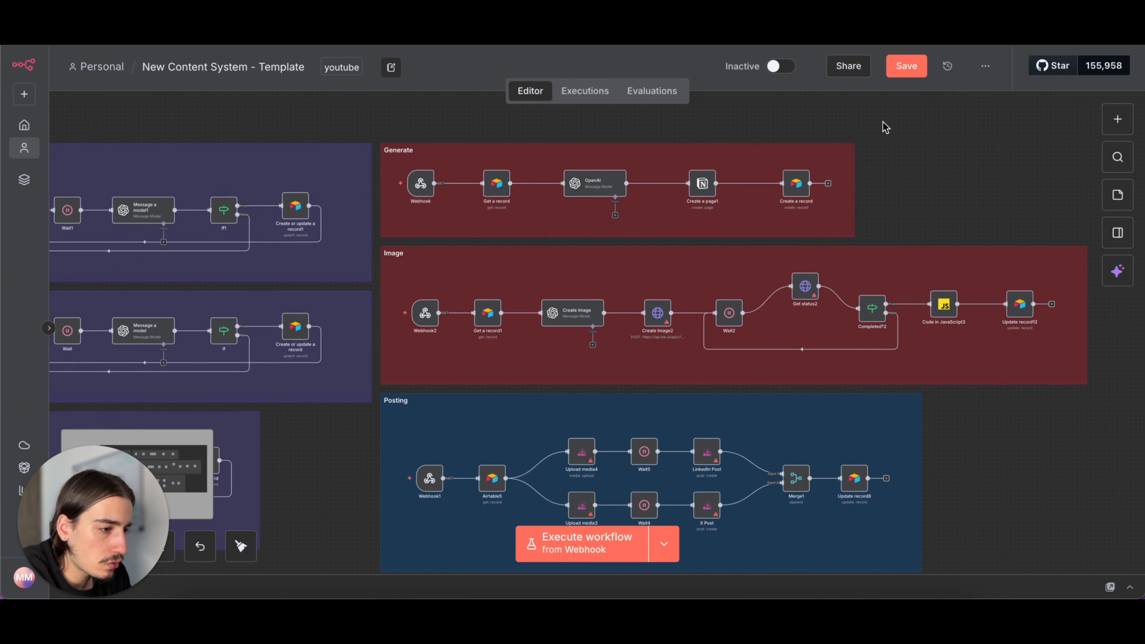
pyautogui.hscroll(-3, 824, 192)
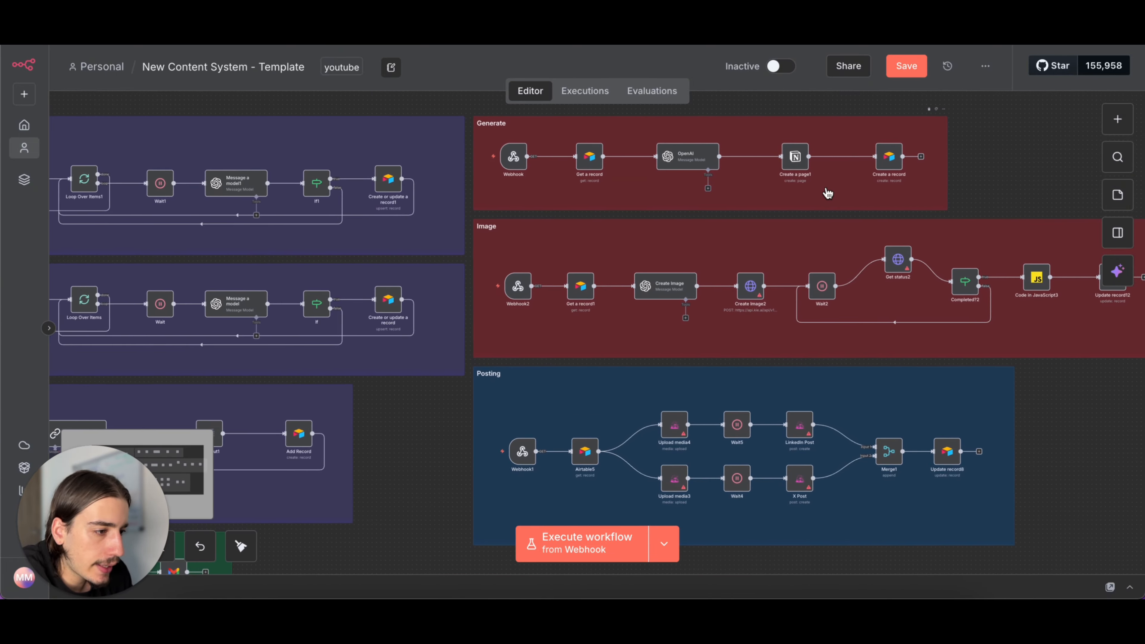
pyautogui.hscroll(5, 1101, 129)
pyautogui.scroll(2, 1102, 128)
pyautogui.click(1117, 119)
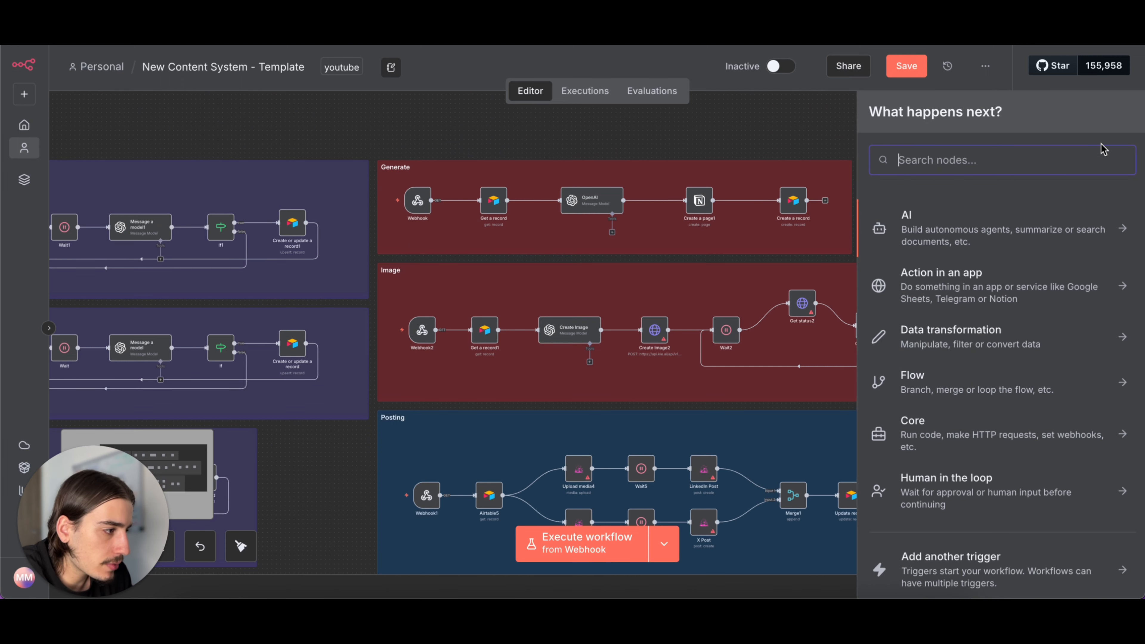
pyautogui.click(969, 569)
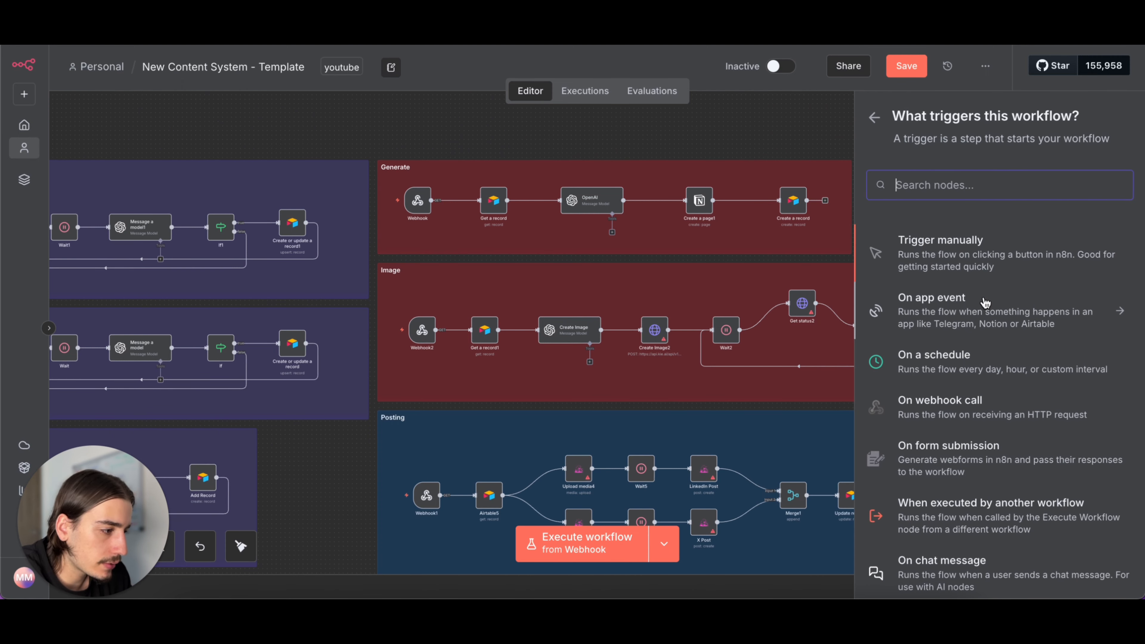
pyautogui.click(992, 265)
pyautogui.moveTo(887, 199); pyautogui.dragTo(419, 121)
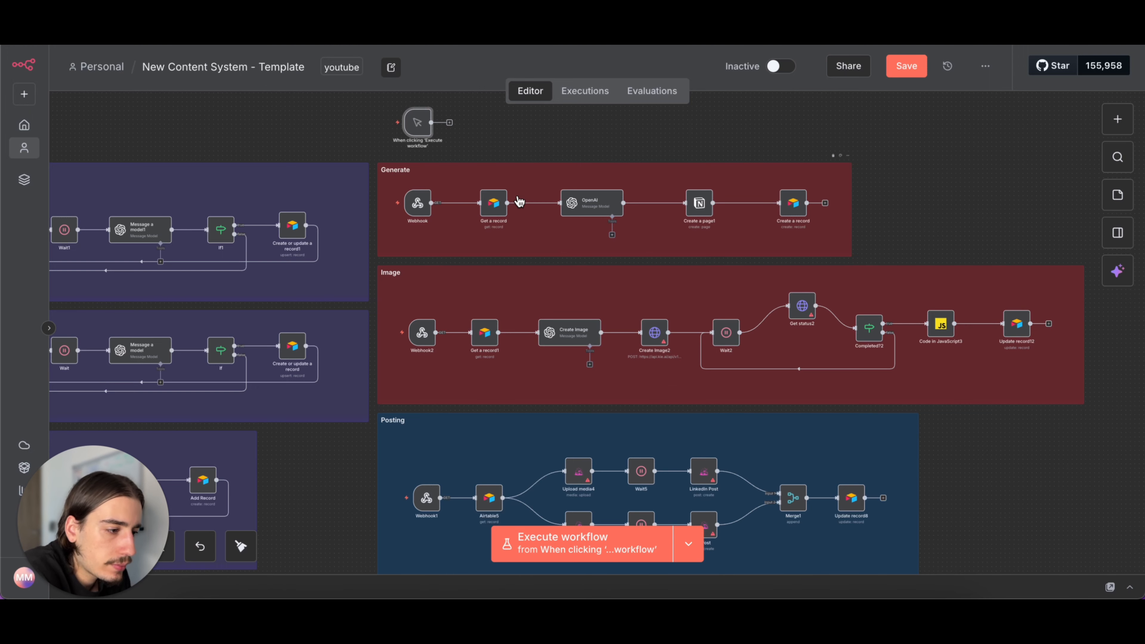
pyautogui.scroll(-2, 600, 251)
pyautogui.scroll(-3, 613, 283)
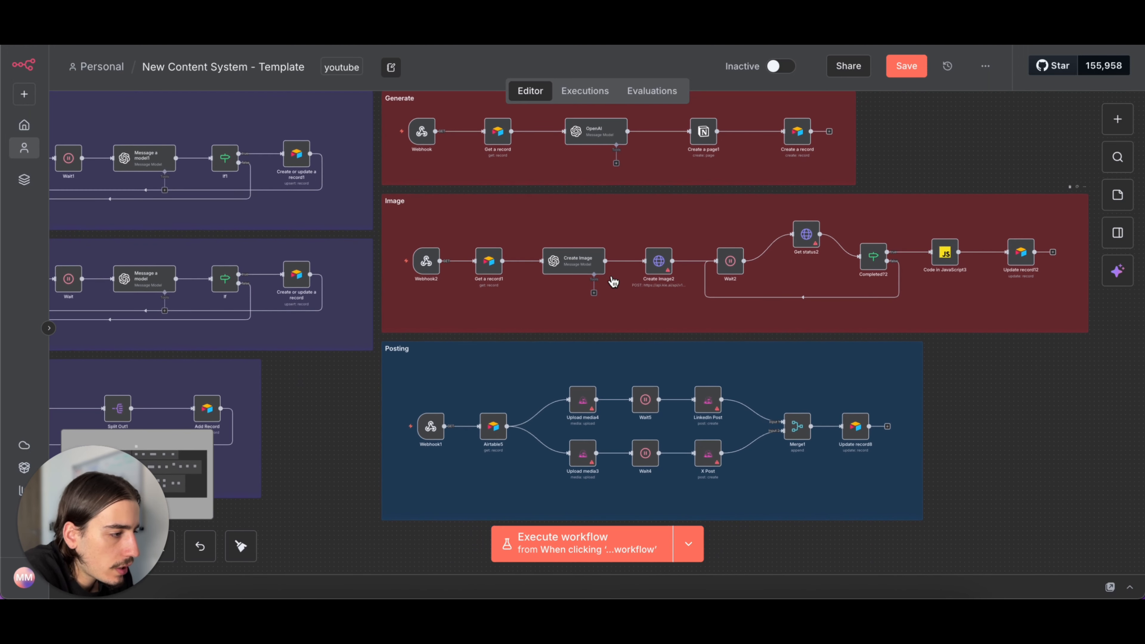
pyautogui.click(904, 66)
pyautogui.scroll(2, 887, 146)
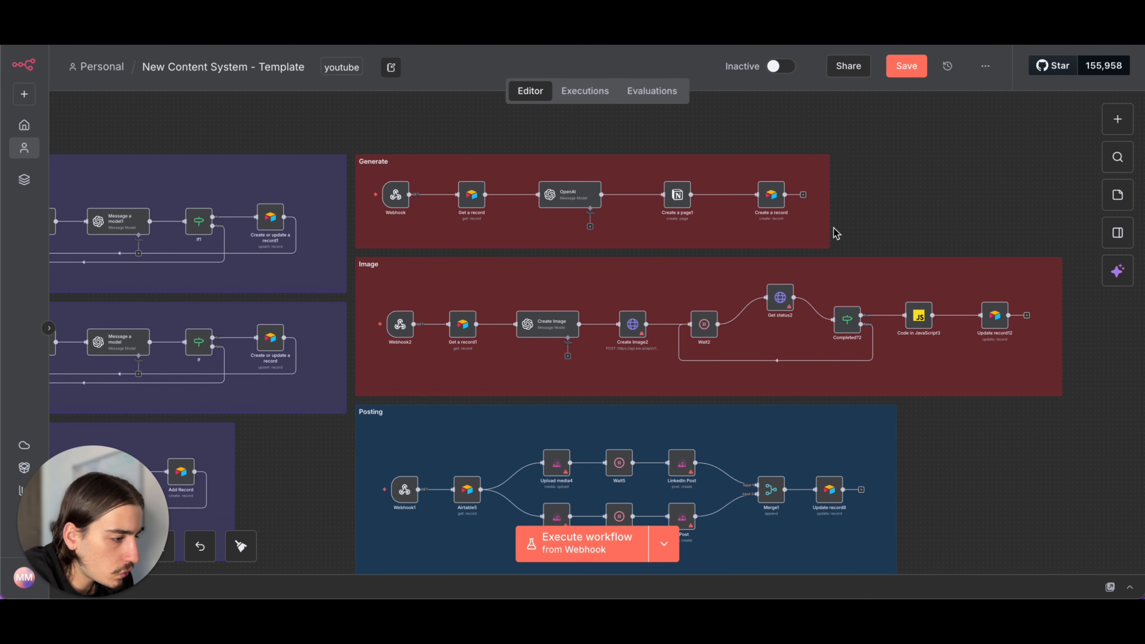
# - Check the image checkbox field of record C44 in Airtable's Content (Blueprint Posts) Review view, and return to n8n's Image section
pyautogui.scroll(-2, 836, 233)
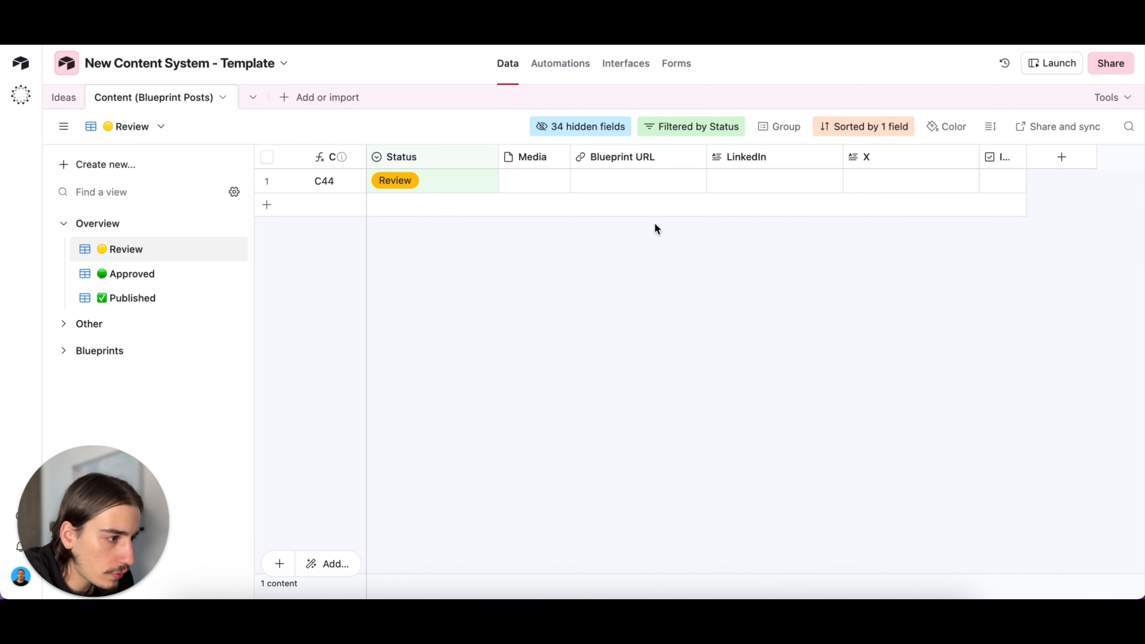
pyautogui.click(1002, 181)
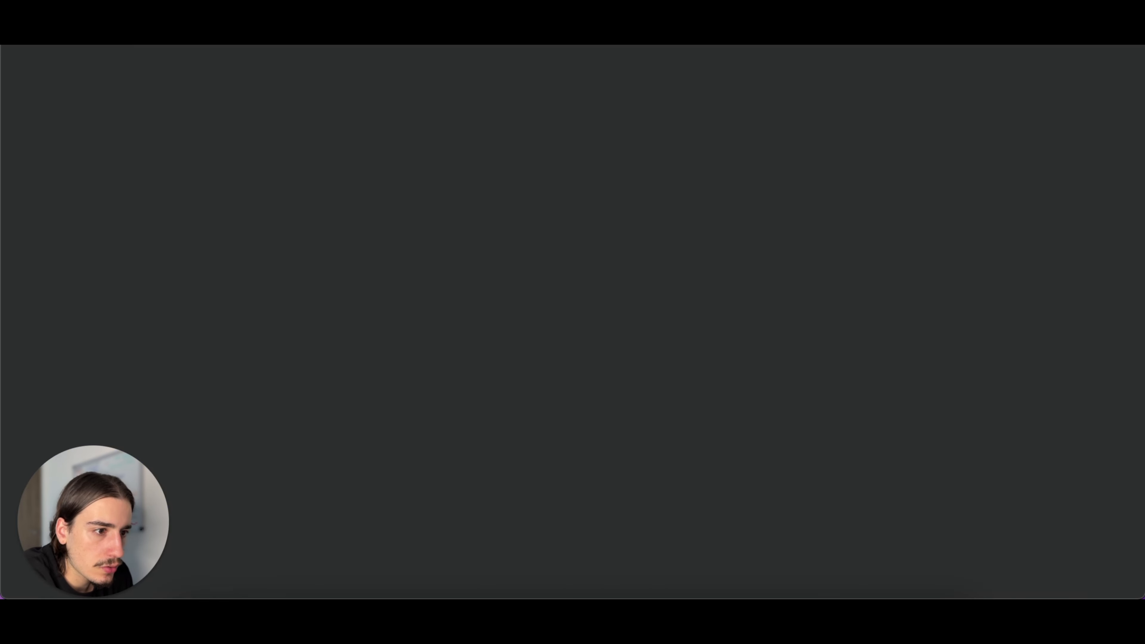
pyautogui.scroll(-2, 633, 270)
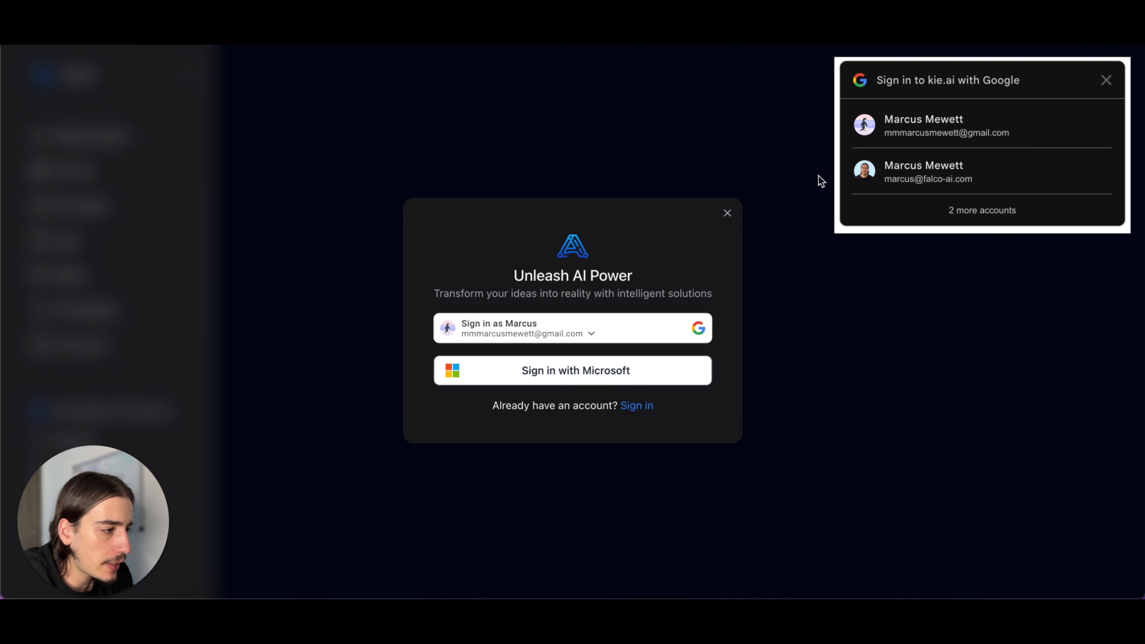
# - Switch to KIE AI, dismiss the sign-in prompt and view the account's API key page
pyautogui.click(895, 130)
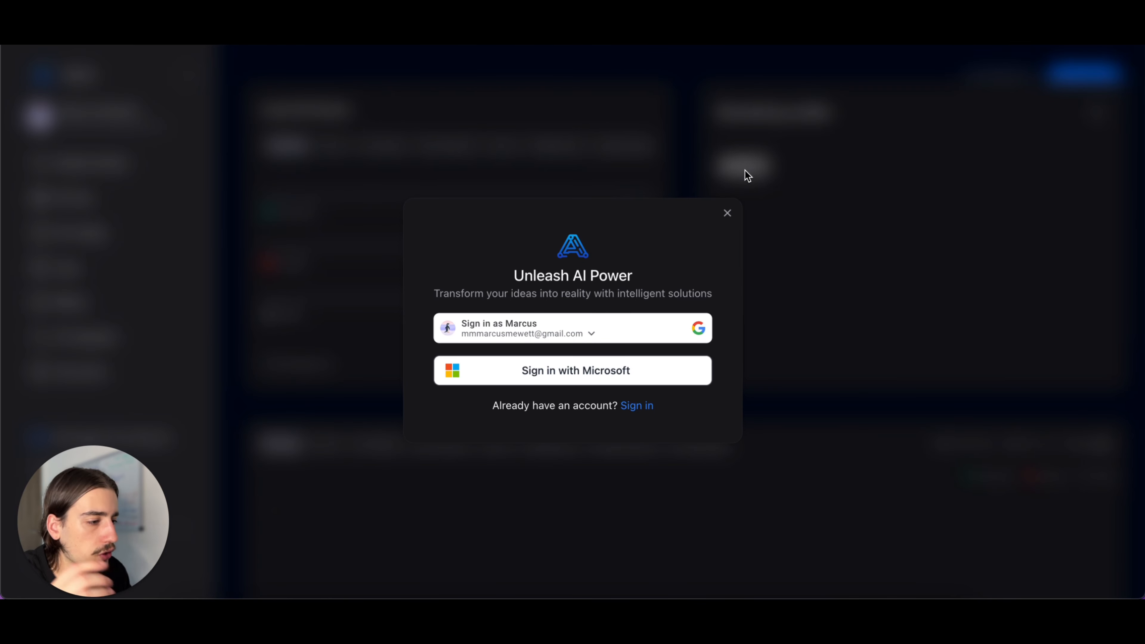
pyautogui.click(731, 214)
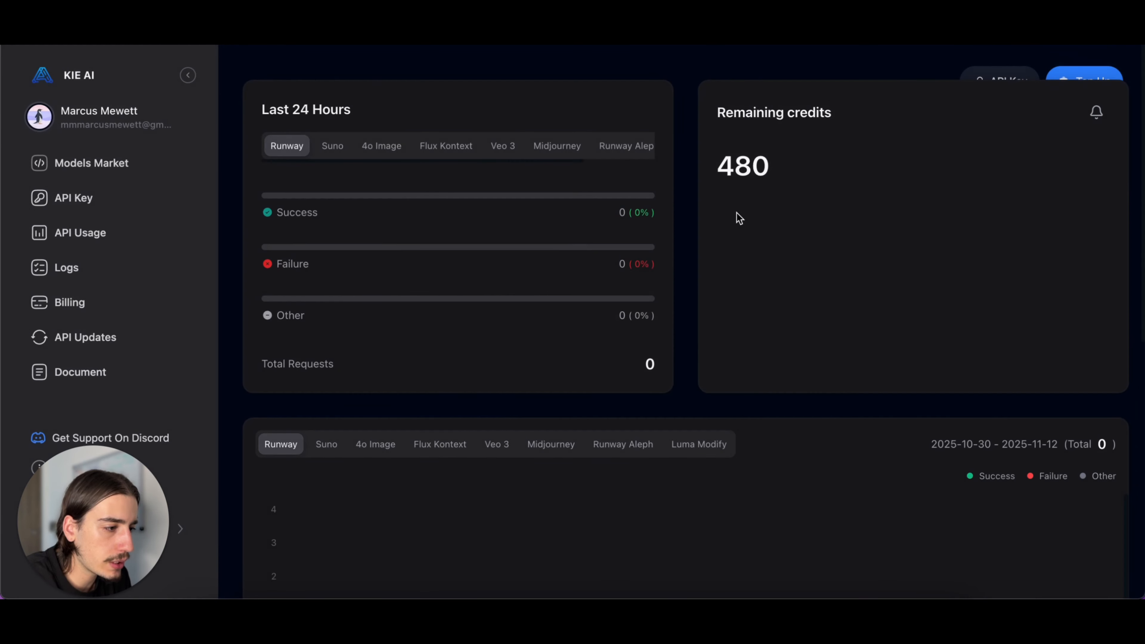
pyautogui.click(84, 199)
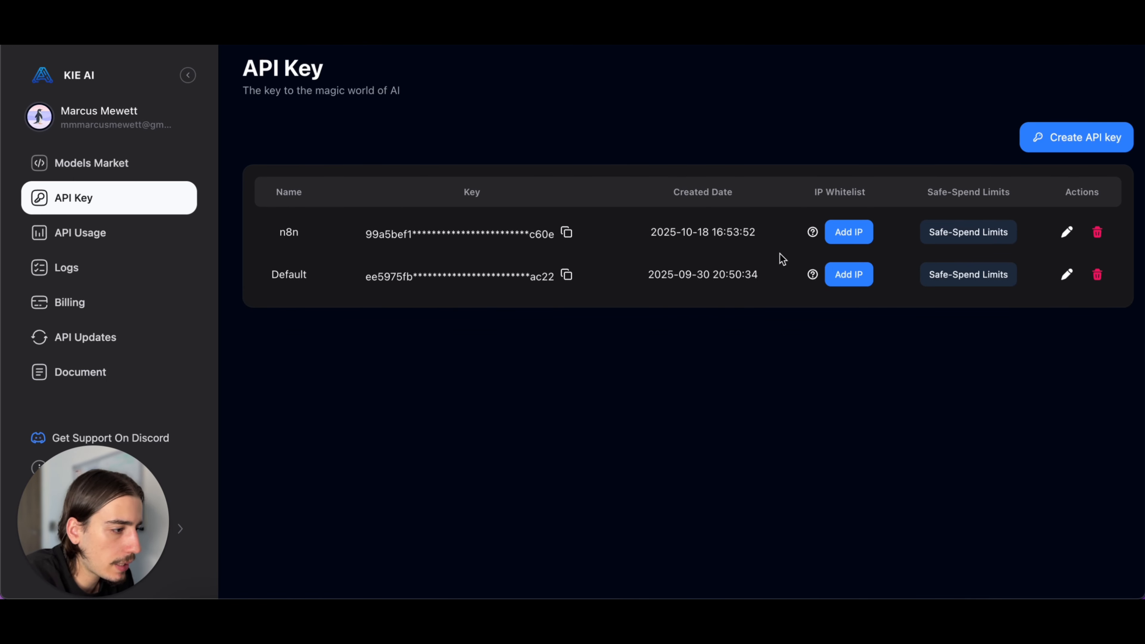
pyautogui.moveTo(811, 231)
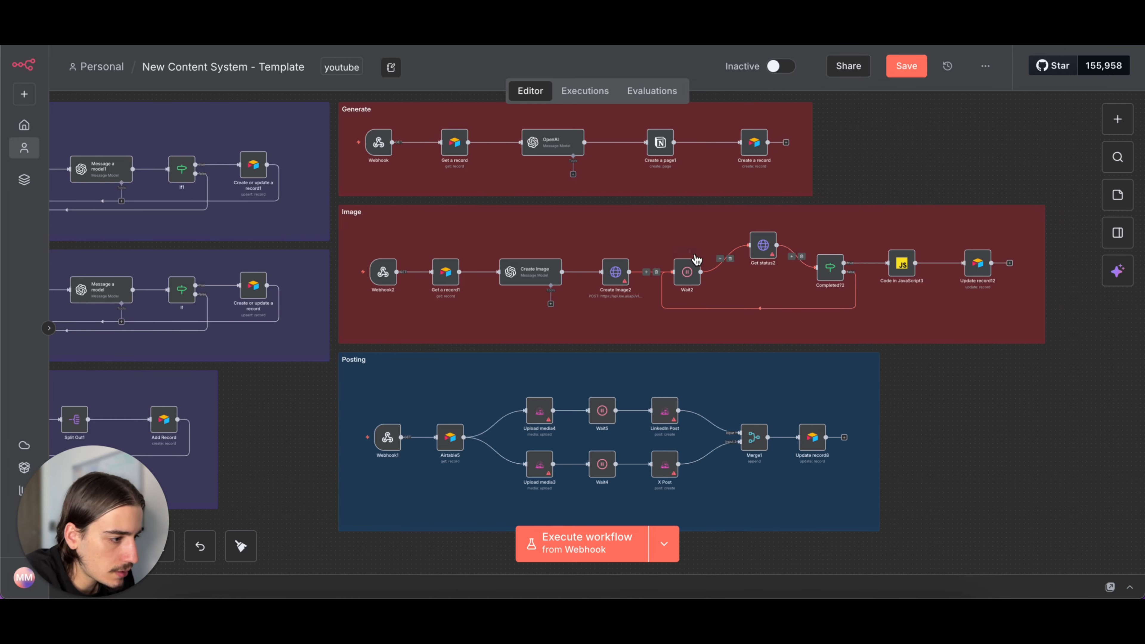
# - Open the Image section's Create Image2 node in n8n and inspect its WaveSpeed header auth credential's name and value fields
pyautogui.doubleClick(623, 276)
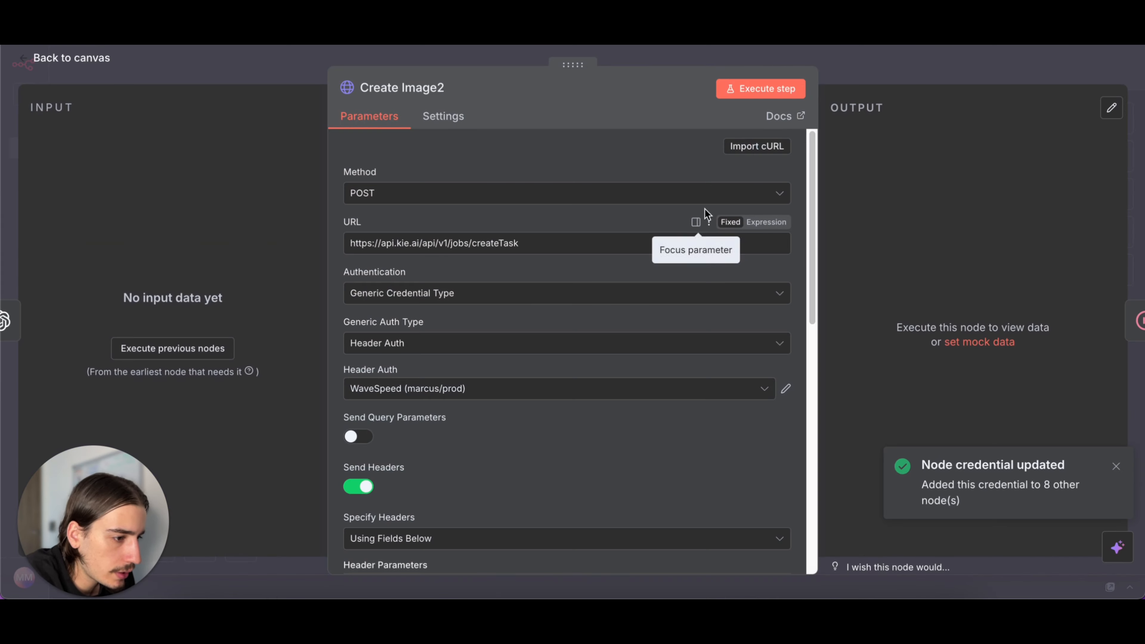
pyautogui.scroll(-1, 541, 329)
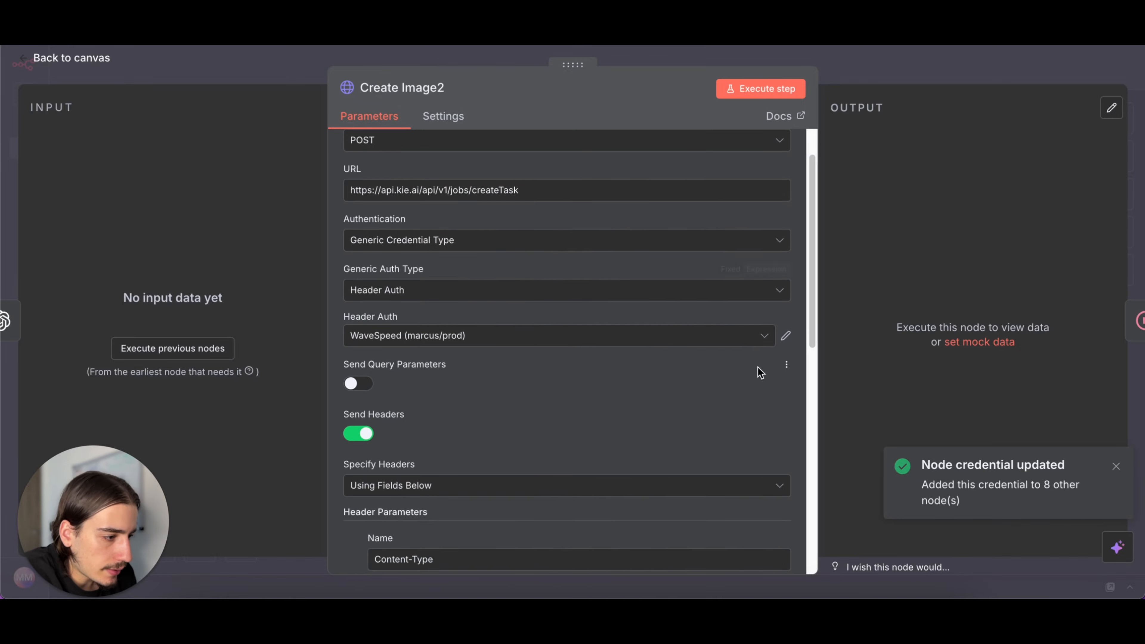
pyautogui.click(786, 335)
pyautogui.scroll(-2, 583, 452)
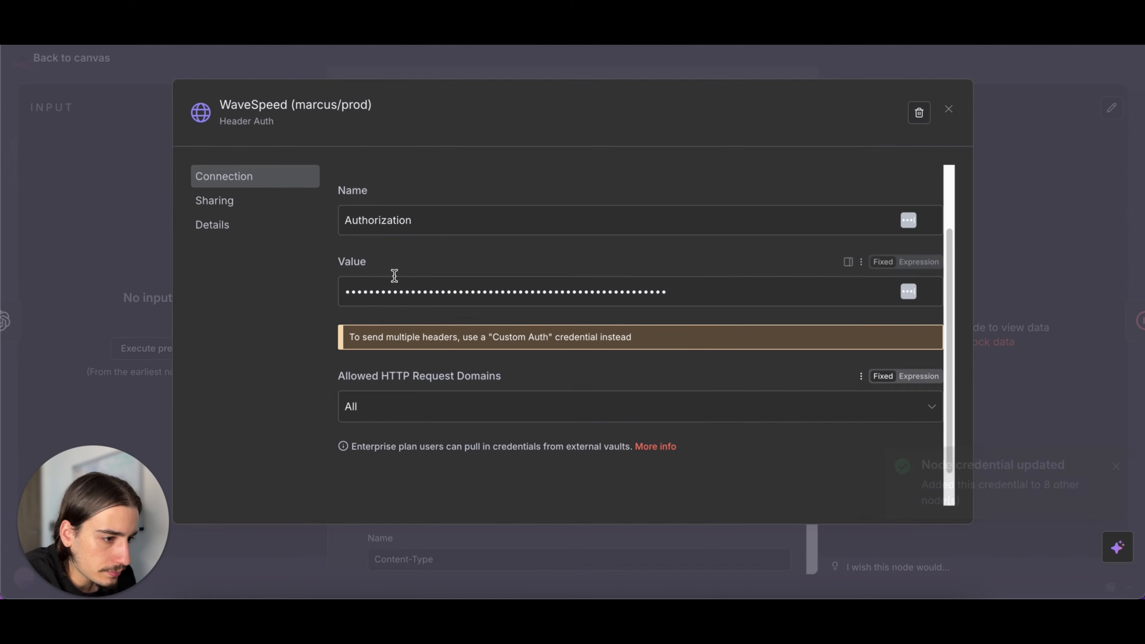
pyautogui.scroll(2, 442, 225)
pyautogui.click(948, 109)
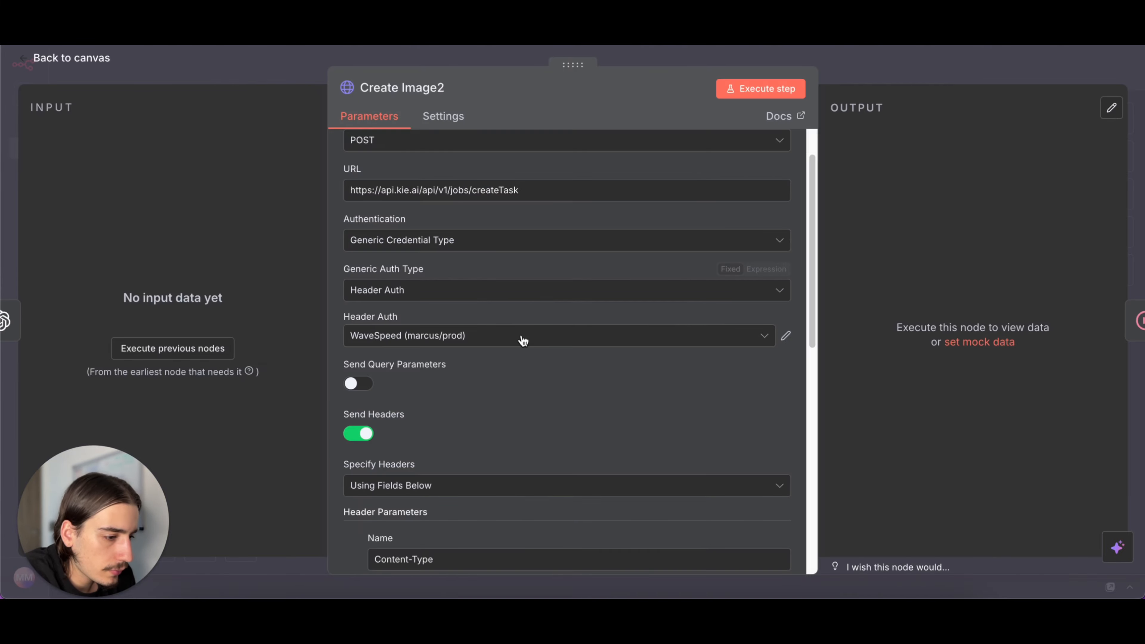
# - Start a new Header Auth credential in Create Image2 with name Authorization and an expression value of Bearer, and discard it
pyautogui.click(481, 336)
pyautogui.click(481, 298)
pyautogui.click(466, 317)
pyautogui.write('Authorization')
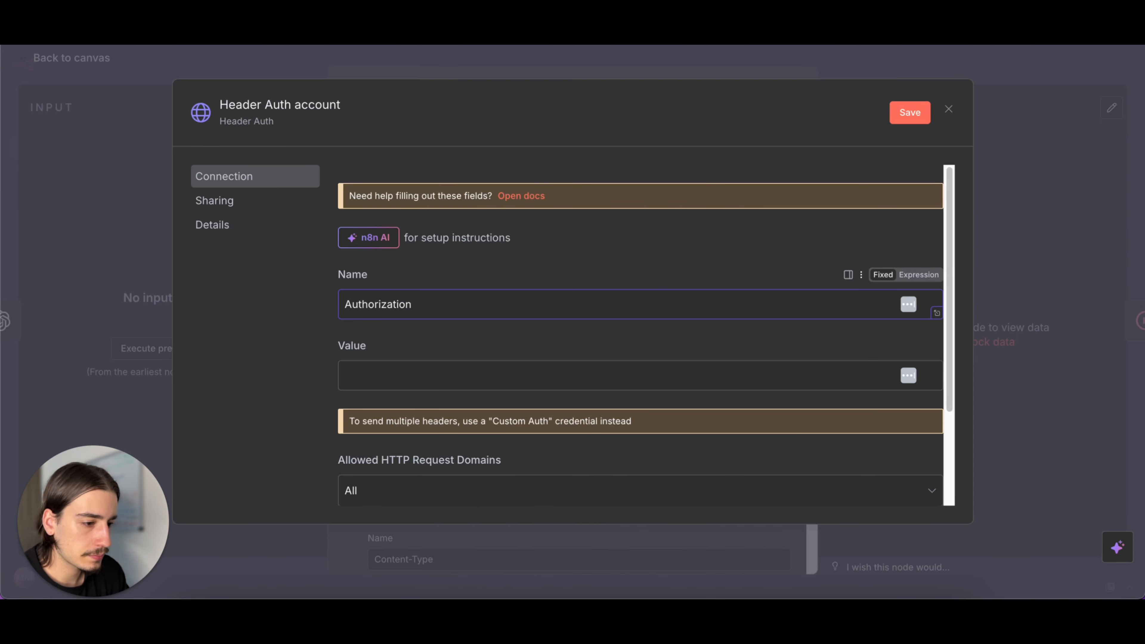
pyautogui.click(406, 373)
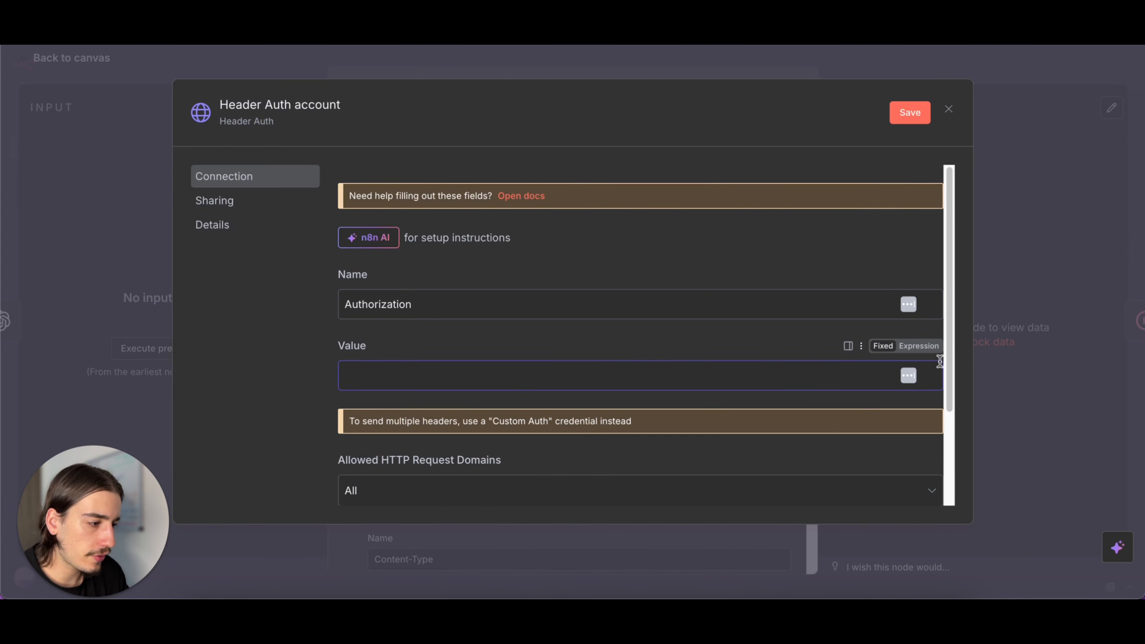
pyautogui.click(926, 350)
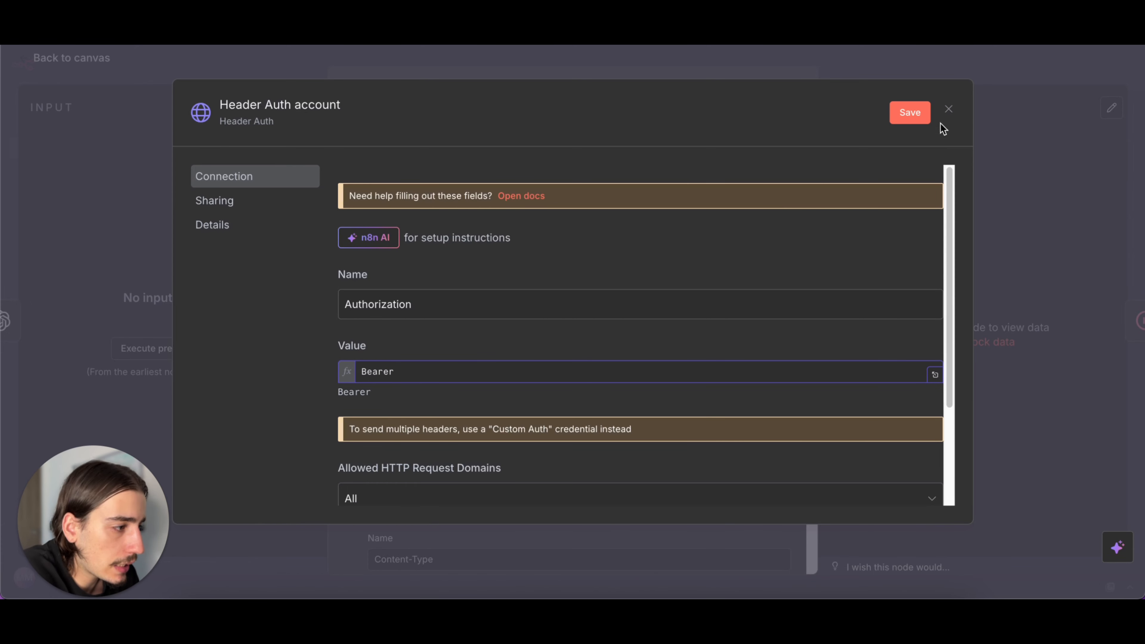
pyautogui.click(948, 110)
pyautogui.click(629, 372)
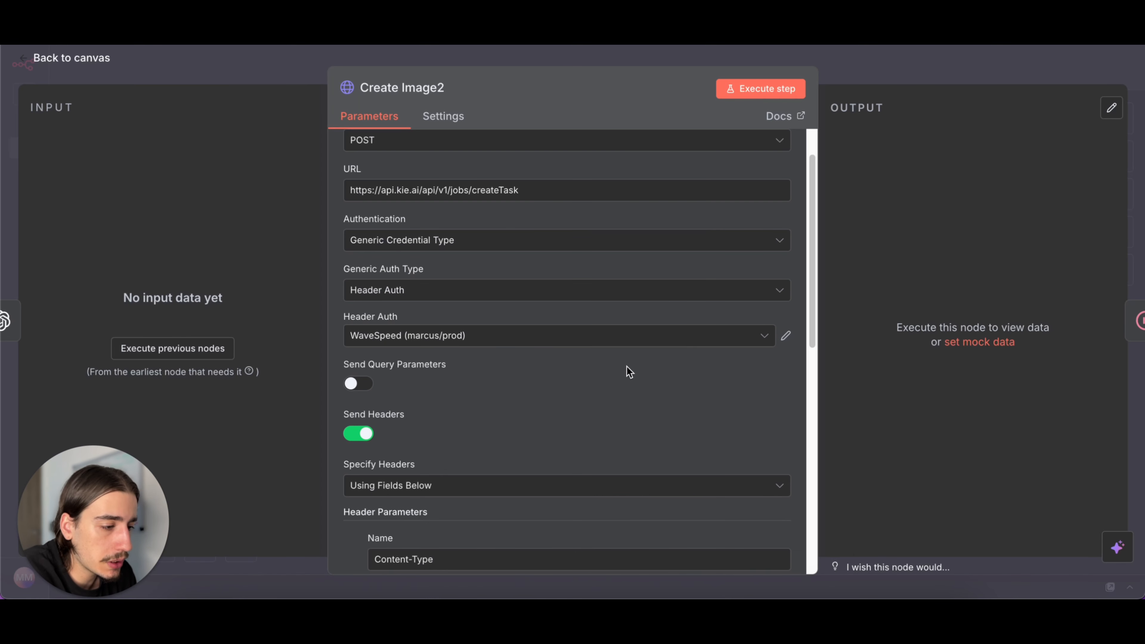
# - Save the workflow and check the available Header Auth credentials in the Image section's Get status2 node
pyautogui.click(888, 76)
pyautogui.click(906, 75)
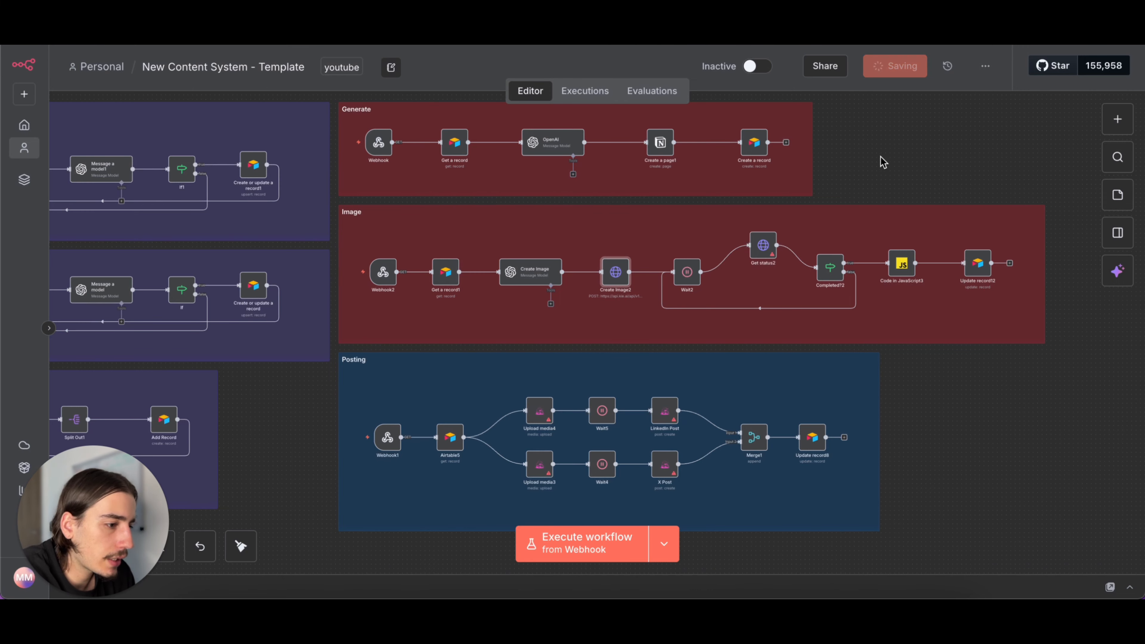
pyautogui.scroll(1, 881, 165)
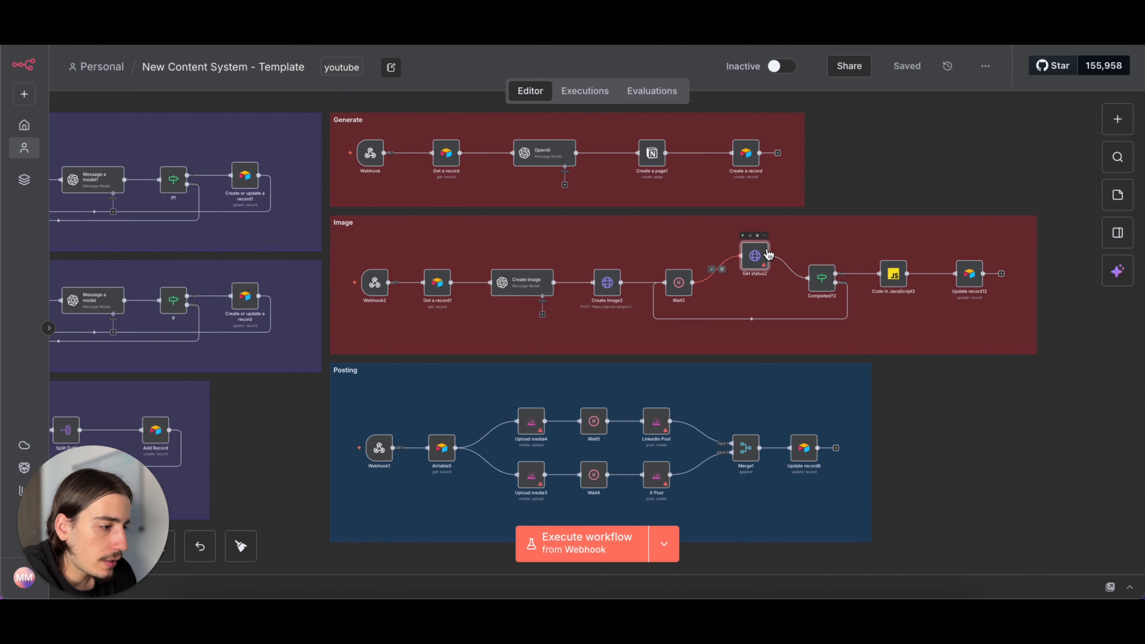
pyautogui.doubleClick(754, 257)
pyautogui.scroll(-3, 650, 292)
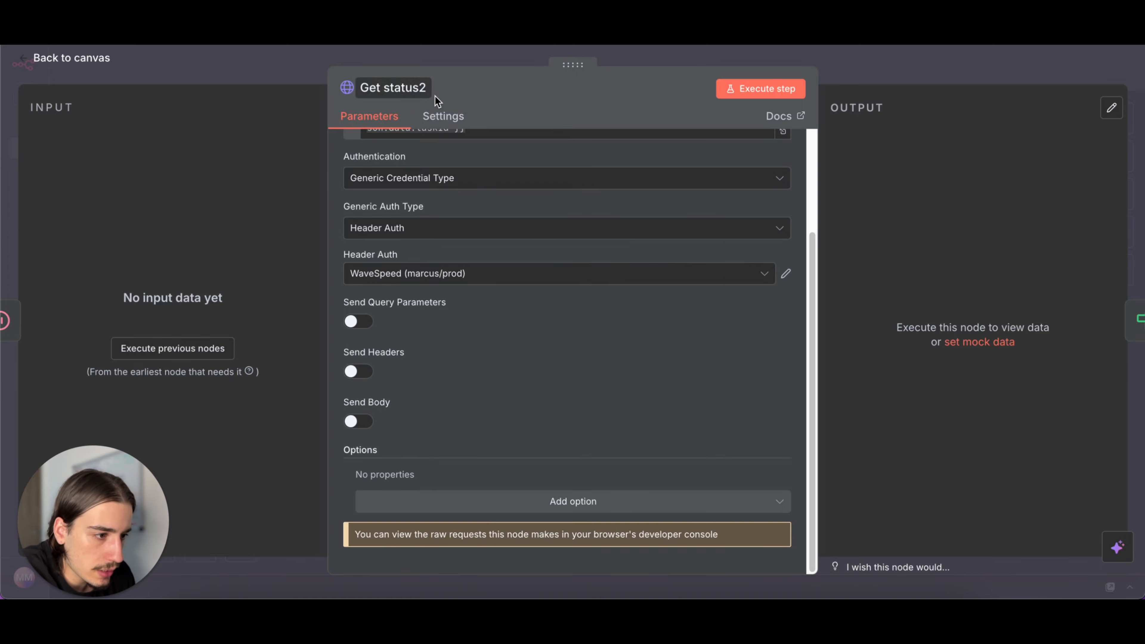
pyautogui.click(481, 276)
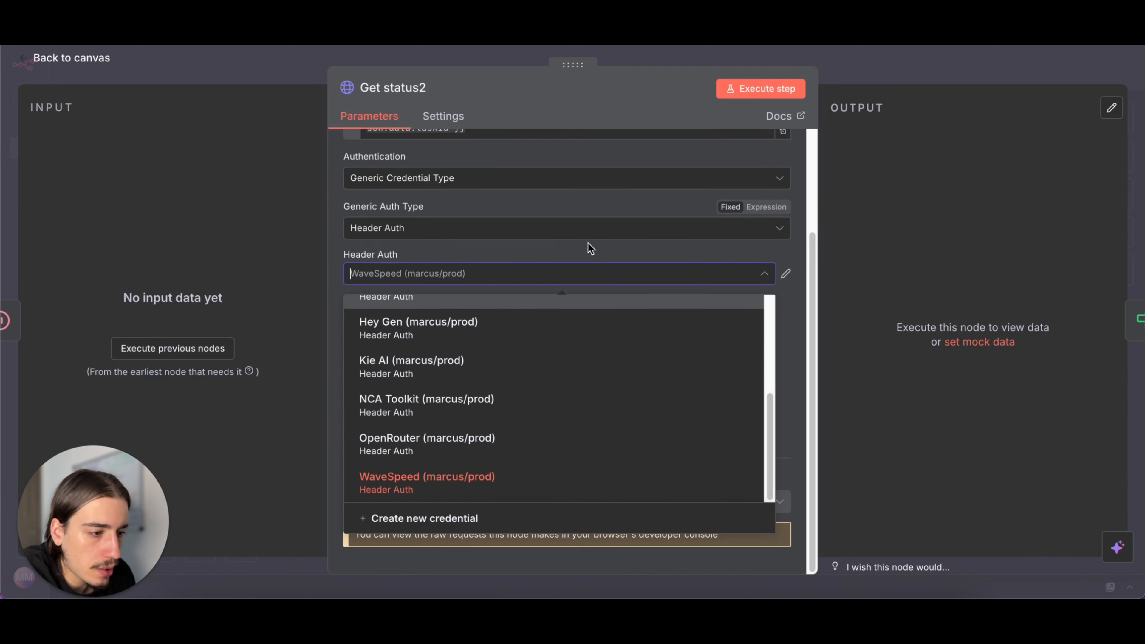
pyautogui.click(584, 257)
pyautogui.click(896, 76)
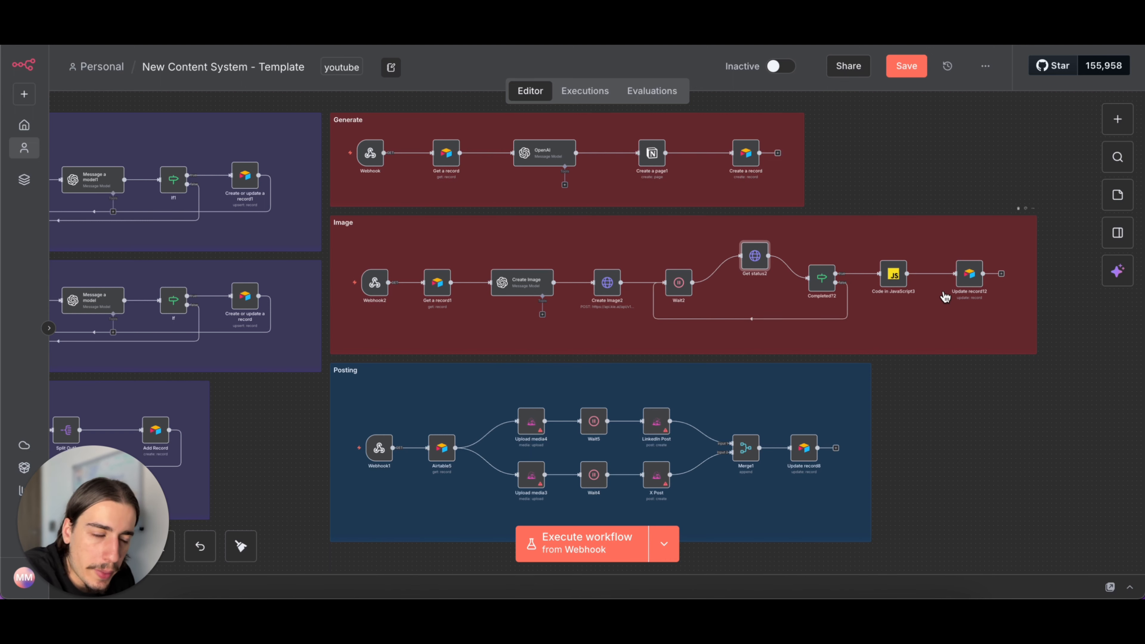
# - Save the workflow again and look over all its sections on the canvas
pyautogui.scroll(-2, 951, 160)
pyautogui.hscroll(-2, 950, 160)
pyautogui.scroll(-5, 956, 156)
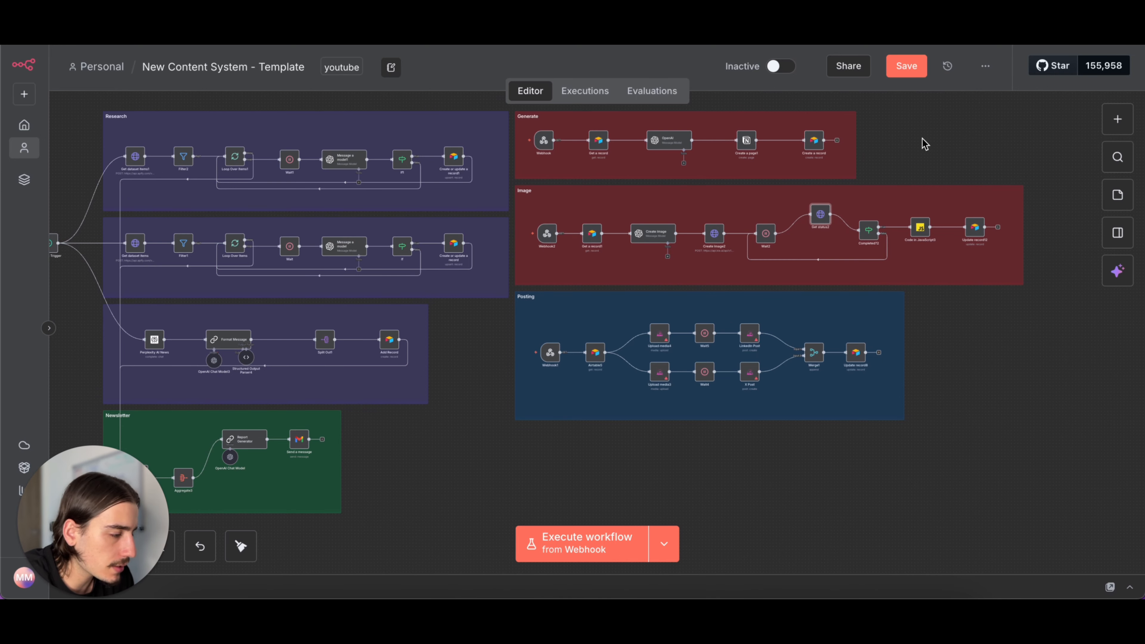
pyautogui.click(905, 72)
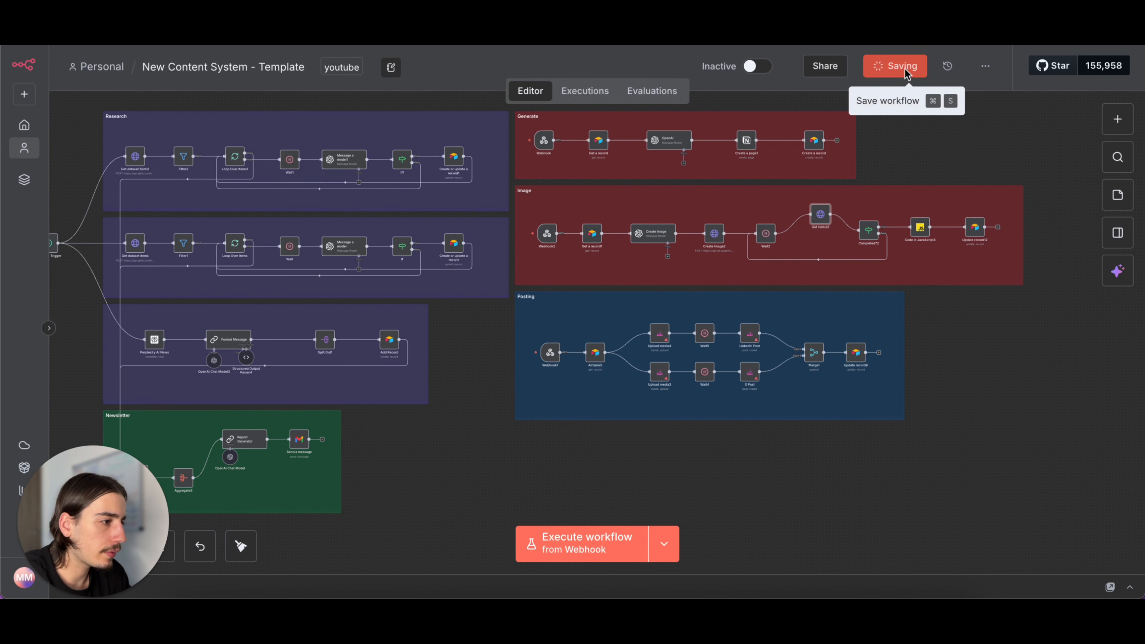
pyautogui.hscroll(-2, 919, 128)
pyautogui.scroll(1, 919, 128)
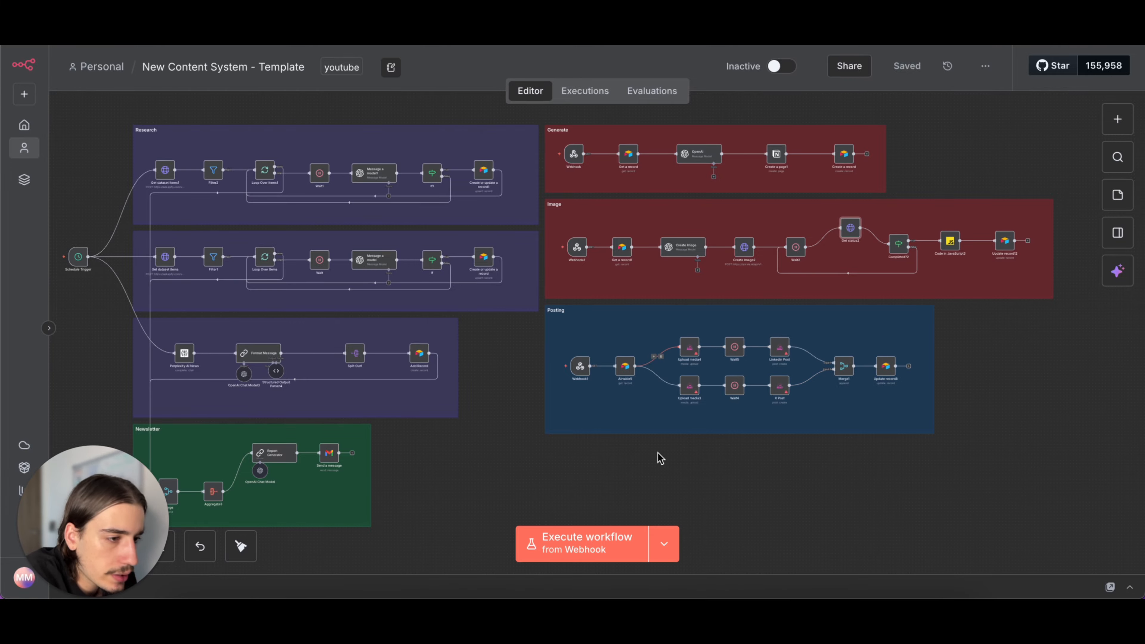
pyautogui.hscroll(-1, 665, 353)
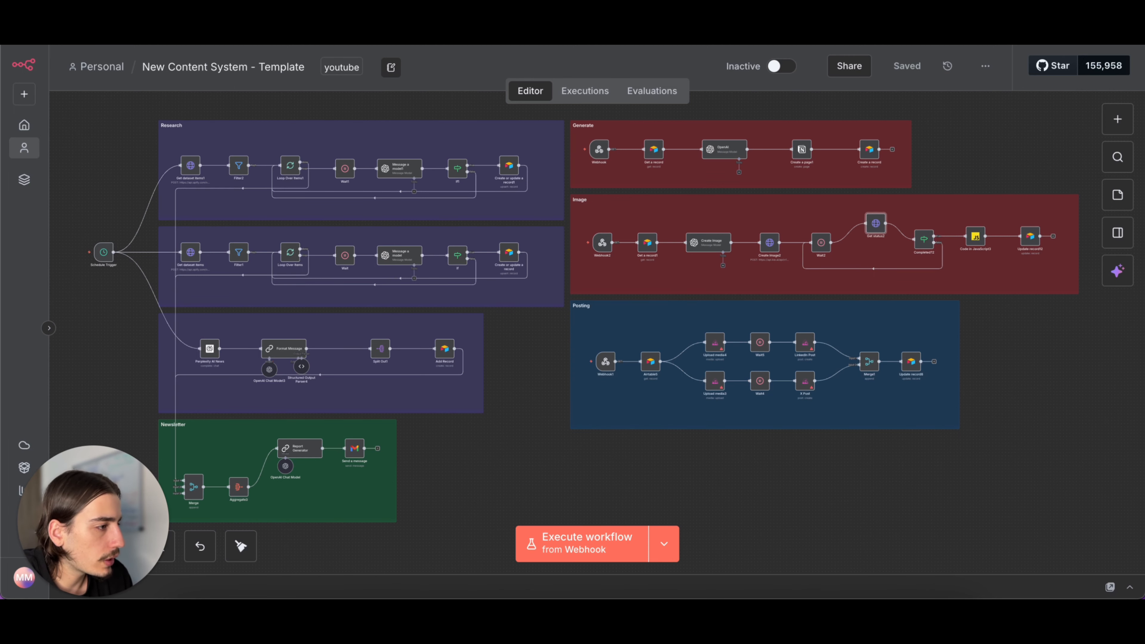
# - Open Blotato in a new browser tab, dismiss the Create New Post dialog and go to the account settings
pyautogui.press('super+t')
pyautogui.write('blo')
pyautogui.press('Return')
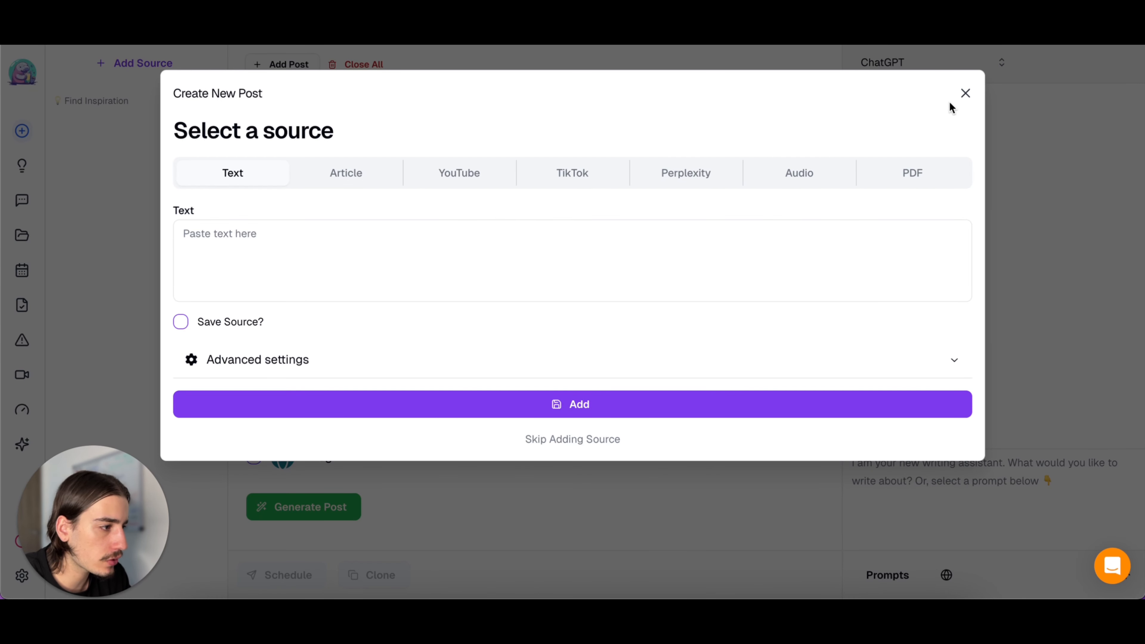
pyautogui.click(965, 93)
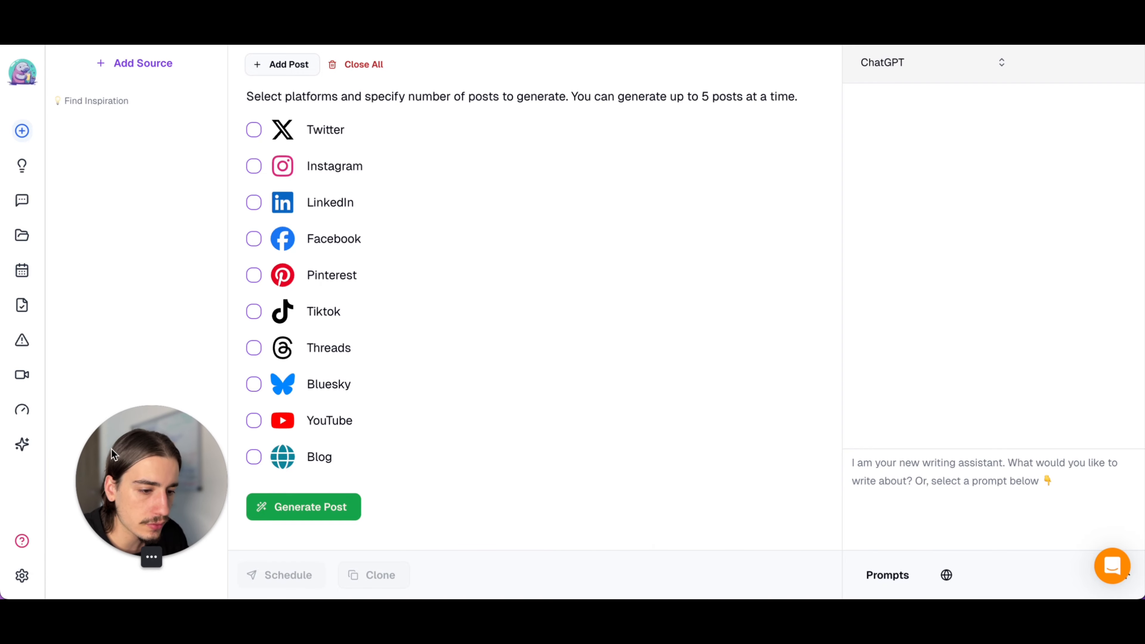
pyautogui.click(23, 577)
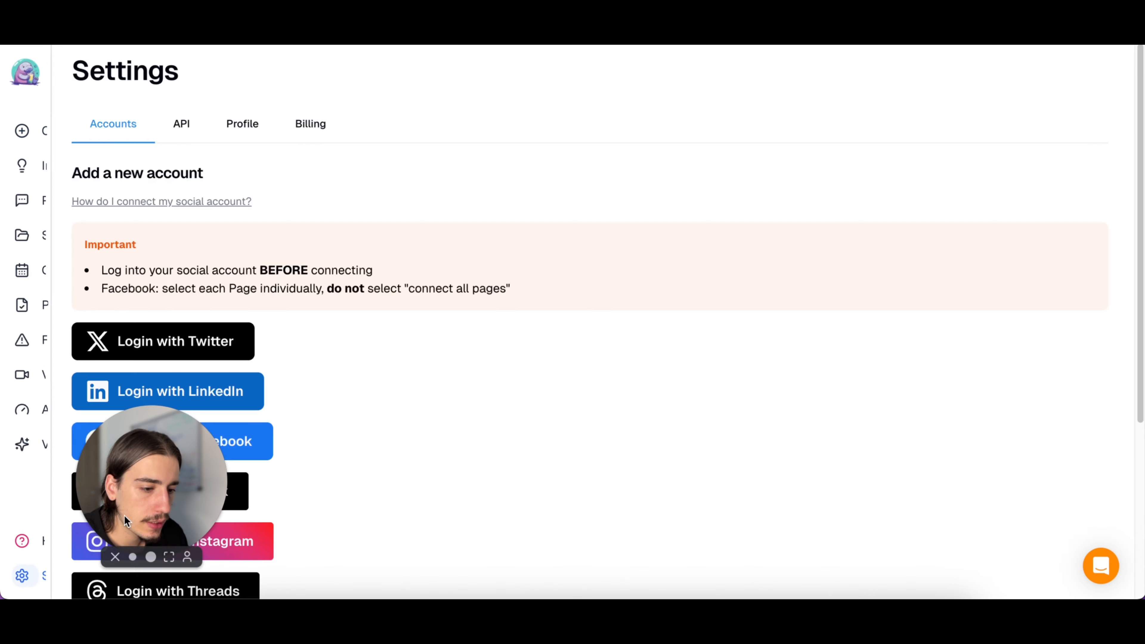
# - Review the social account login options in Blotato's settings and open the API settings
pyautogui.scroll(-5, 214, 255)
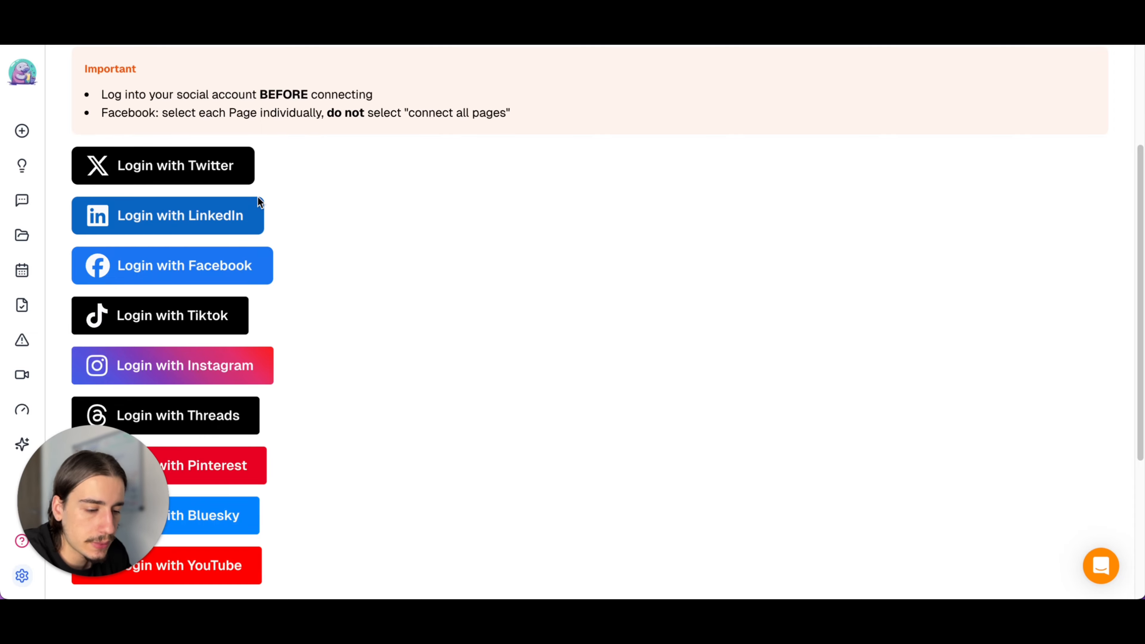
pyautogui.scroll(1, 258, 198)
pyautogui.scroll(4, 259, 200)
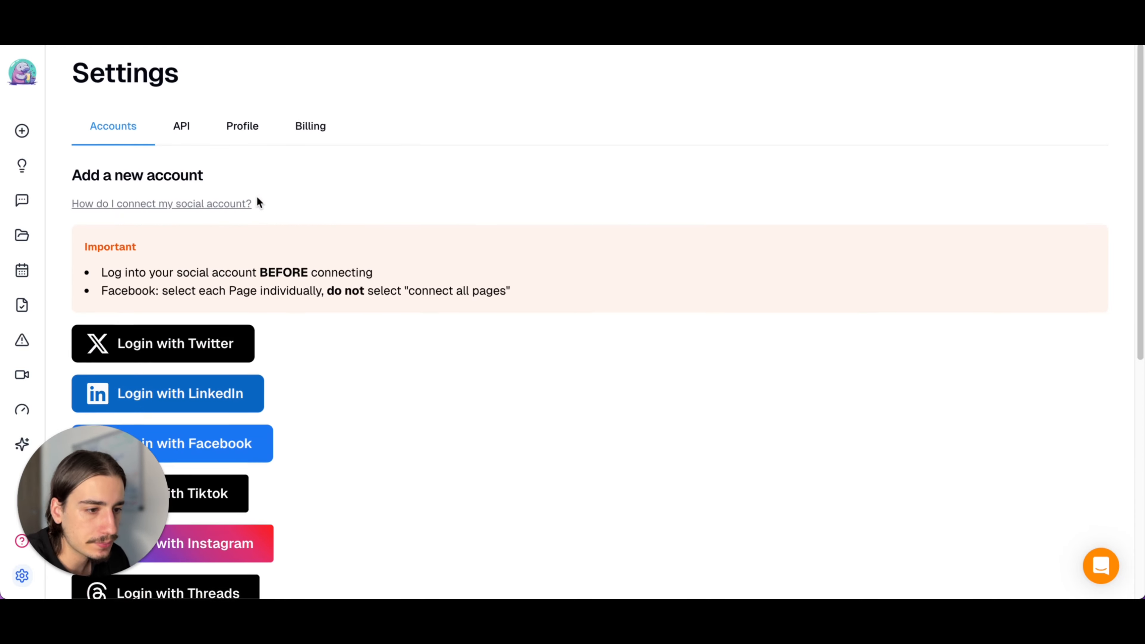
pyautogui.click(183, 124)
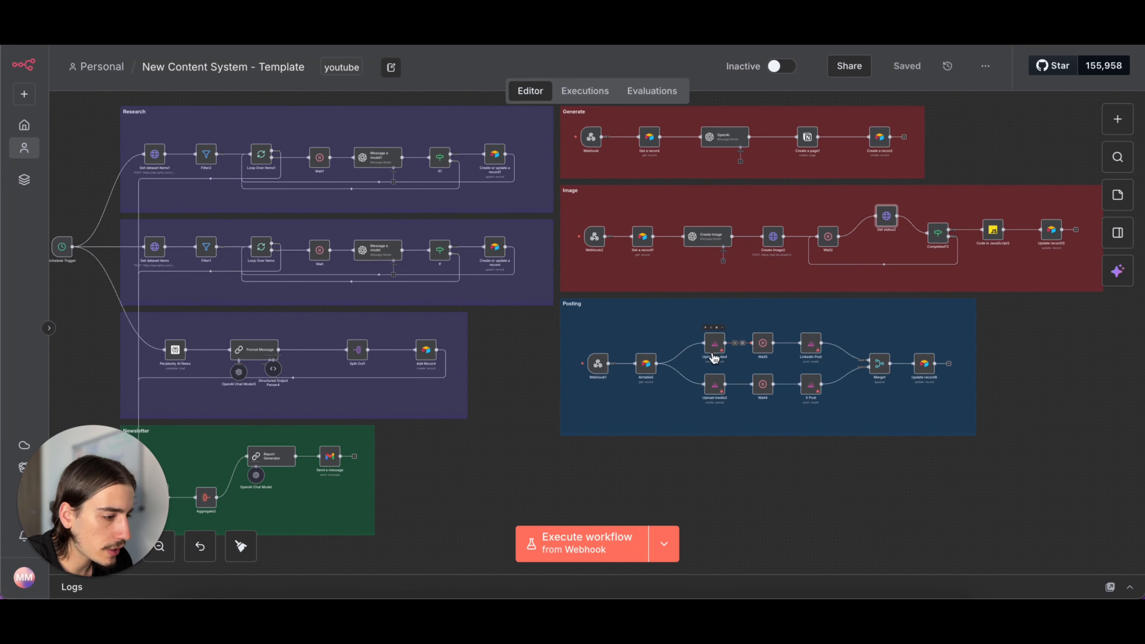
# - Switch to n8n, inspect the API key field of a new Blotato credential in the Posting section's Upload media4 node, and discard it
pyautogui.scroll(4, 727, 353)
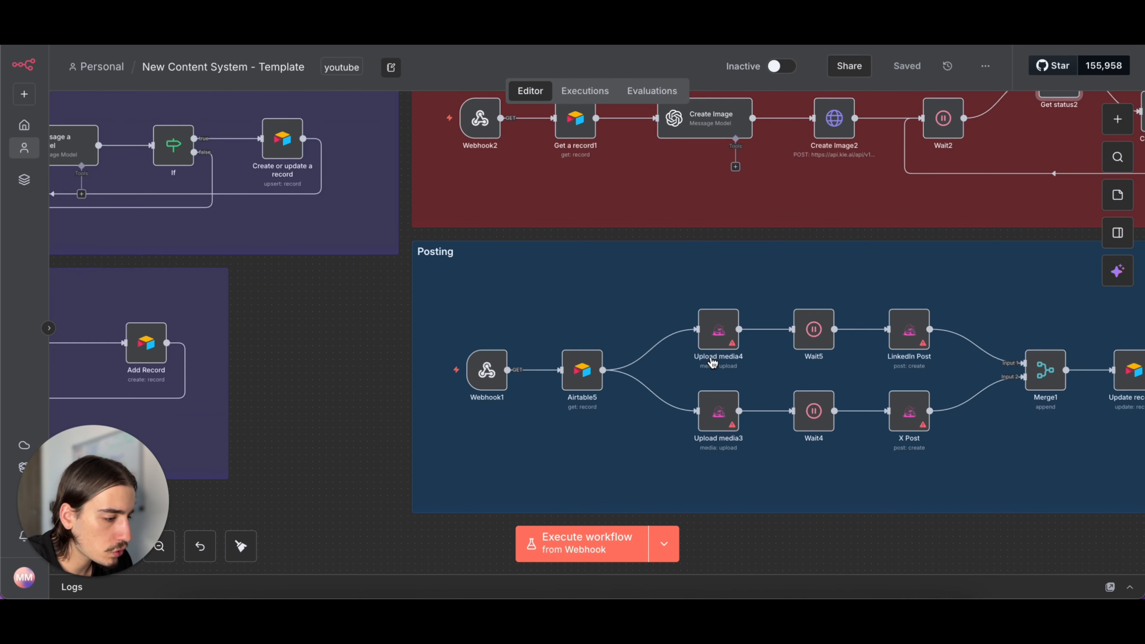
pyautogui.doubleClick(719, 339)
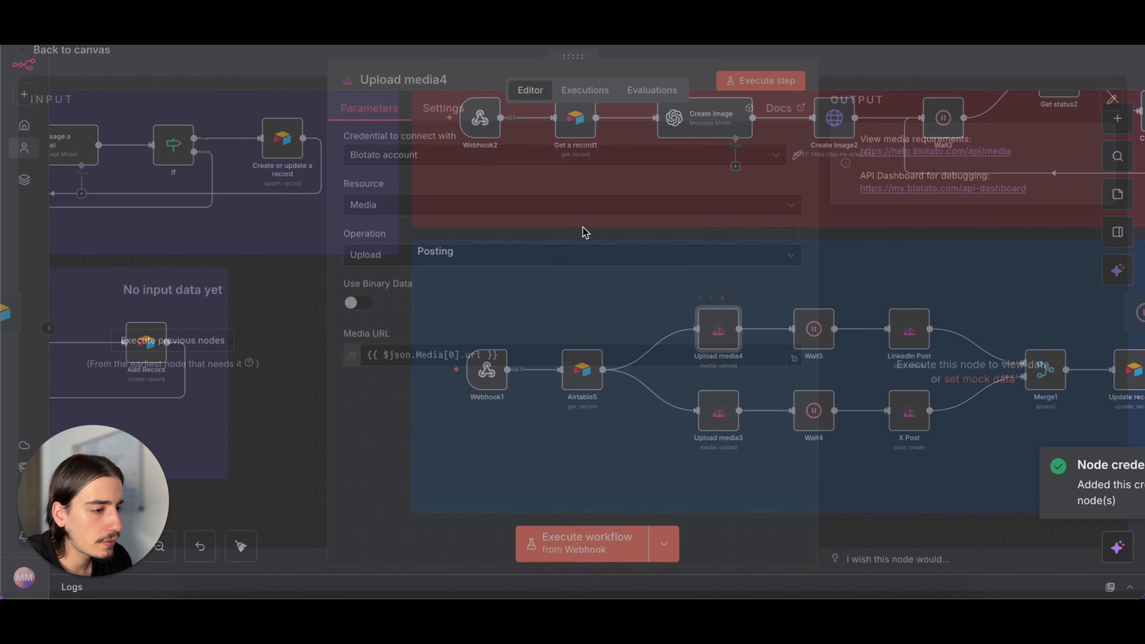
pyautogui.click(690, 173)
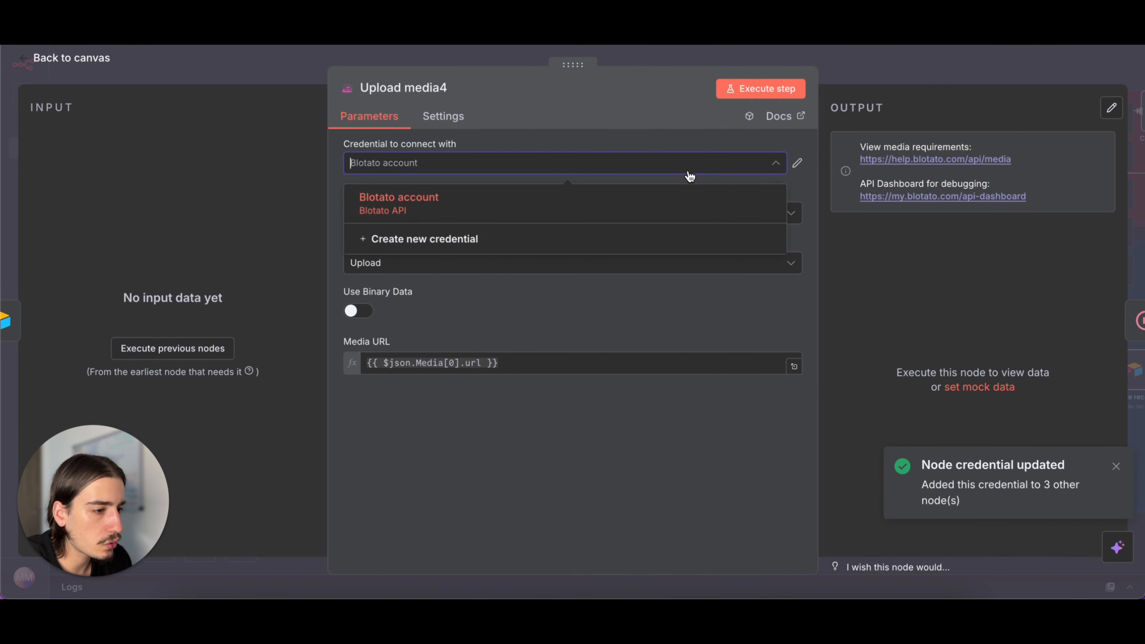
pyautogui.click(639, 236)
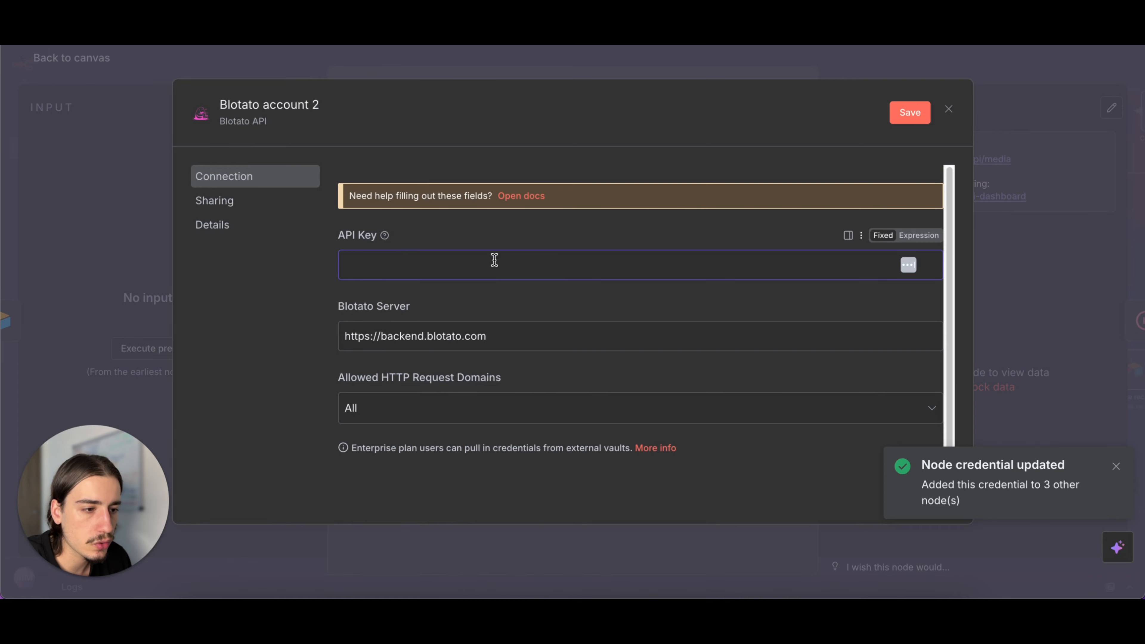
pyautogui.click(949, 111)
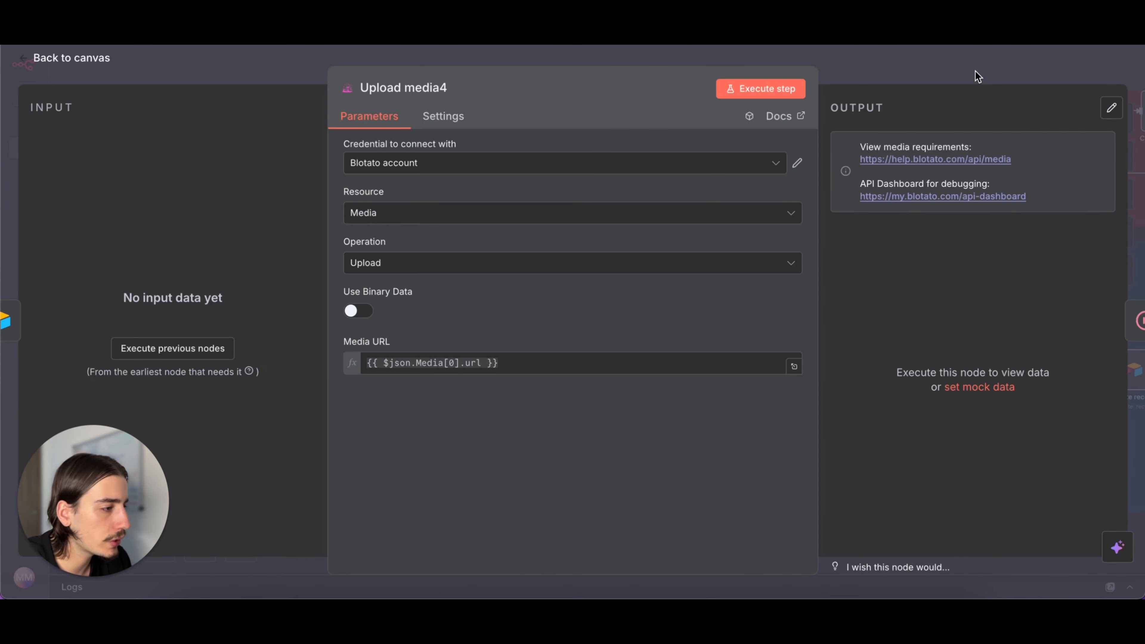
pyautogui.click(973, 74)
# - Return to Blotato's settings and review the social login options and connected accounts
pyautogui.scroll(-5, 871, 274)
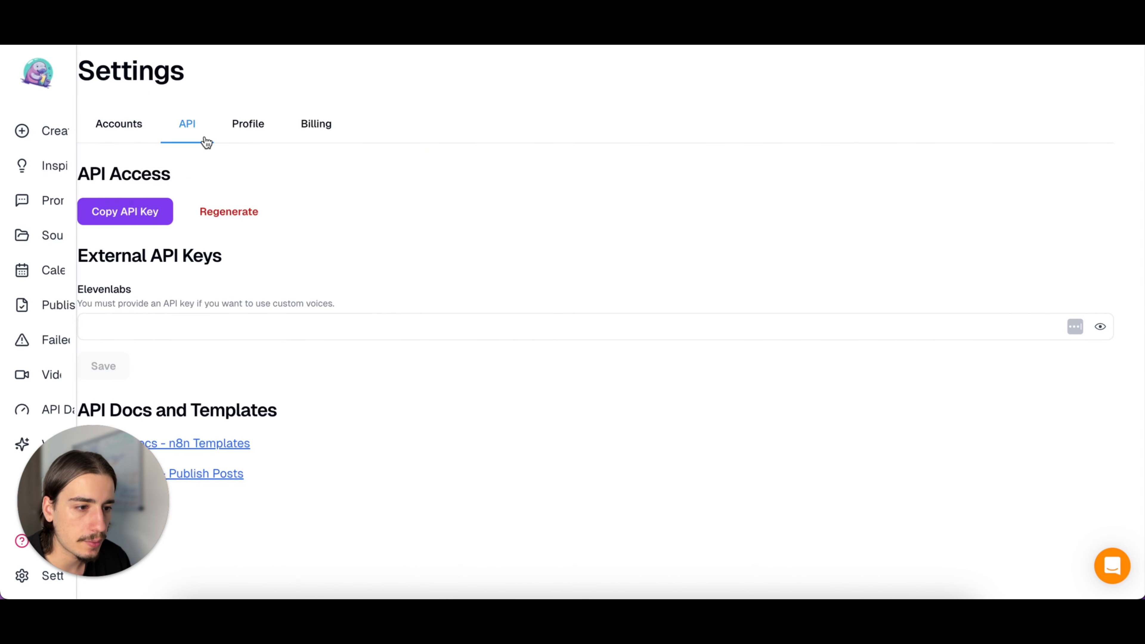
pyautogui.click(128, 128)
pyautogui.scroll(-3, 322, 417)
pyautogui.scroll(-2, 322, 414)
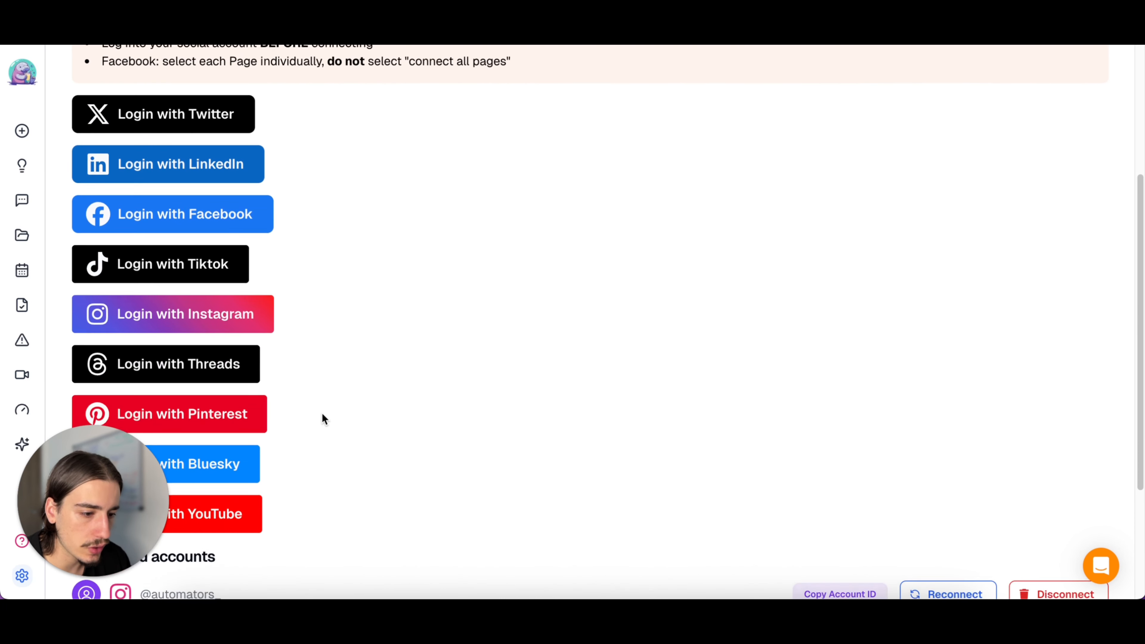
pyautogui.scroll(2, 322, 417)
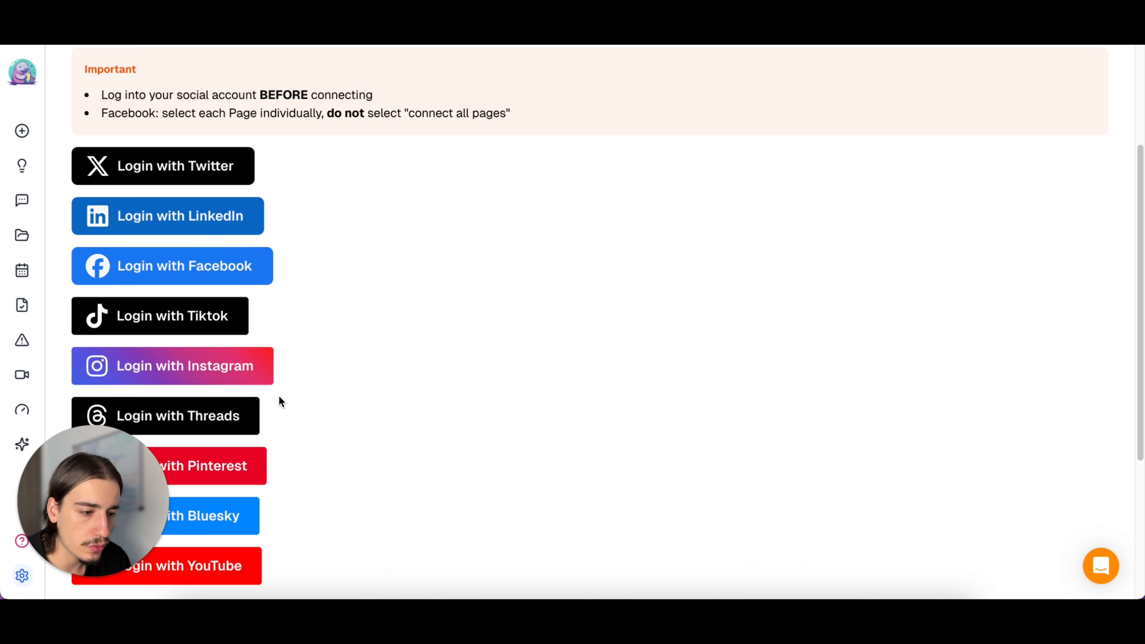
pyautogui.scroll(-1, 286, 487)
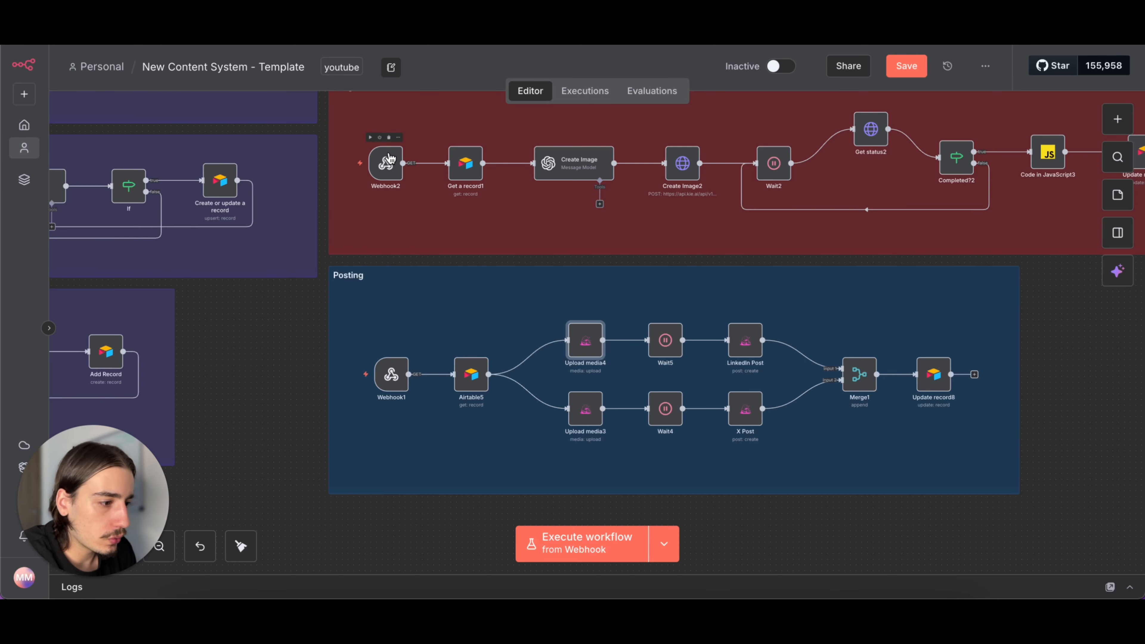
# - Switch to n8n and delete the webhook trigger nodes of the Generate, Image and Posting sections
pyautogui.scroll(-3, 544, 235)
pyautogui.scroll(2, 545, 237)
pyautogui.hscroll(-3, 545, 237)
pyautogui.scroll(1, 545, 237)
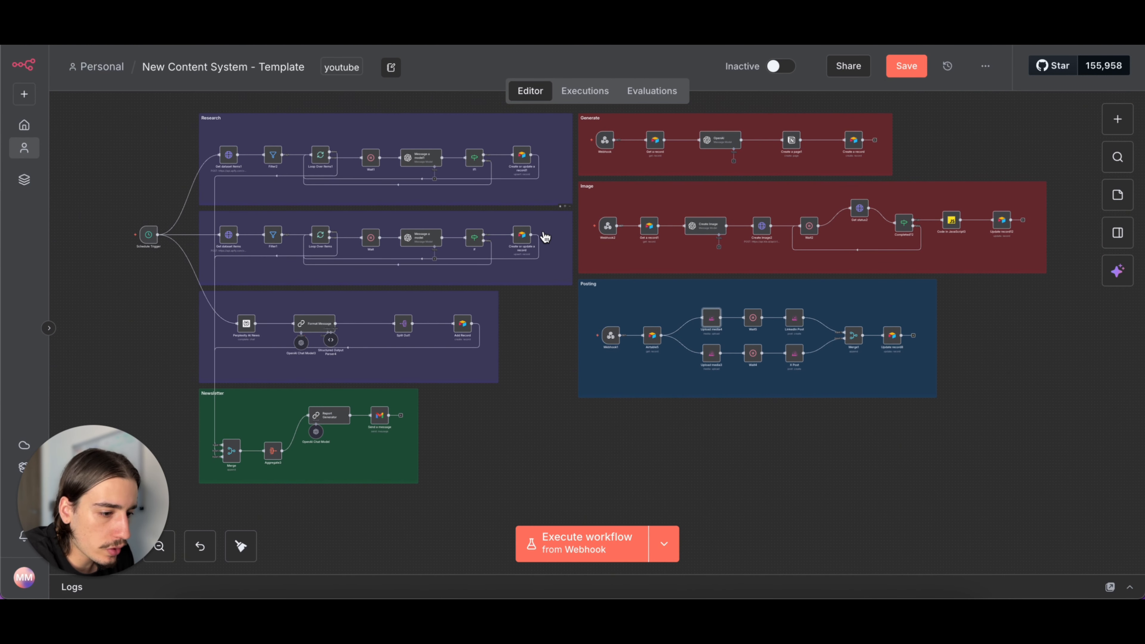
pyautogui.moveTo(592, 223)
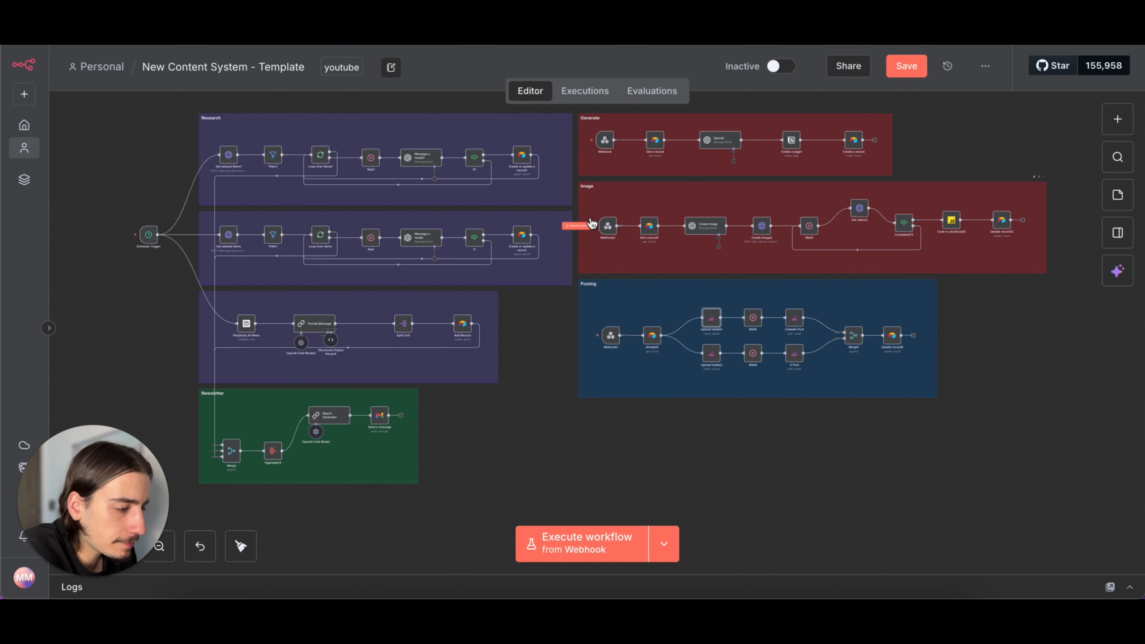
pyautogui.moveTo(614, 148)
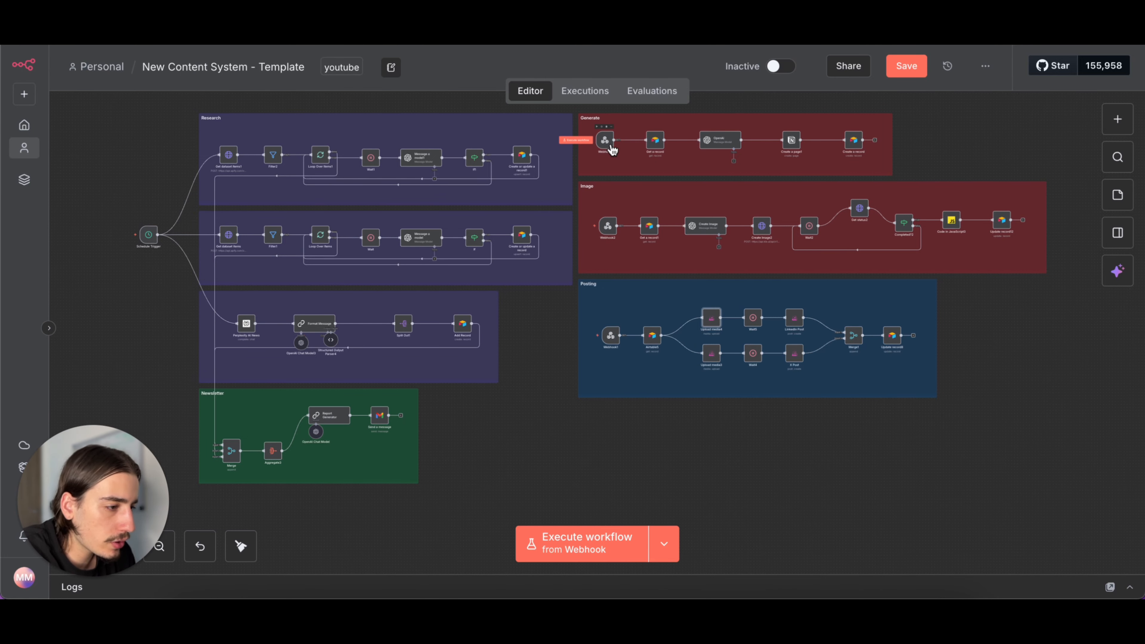
pyautogui.scroll(5, 615, 204)
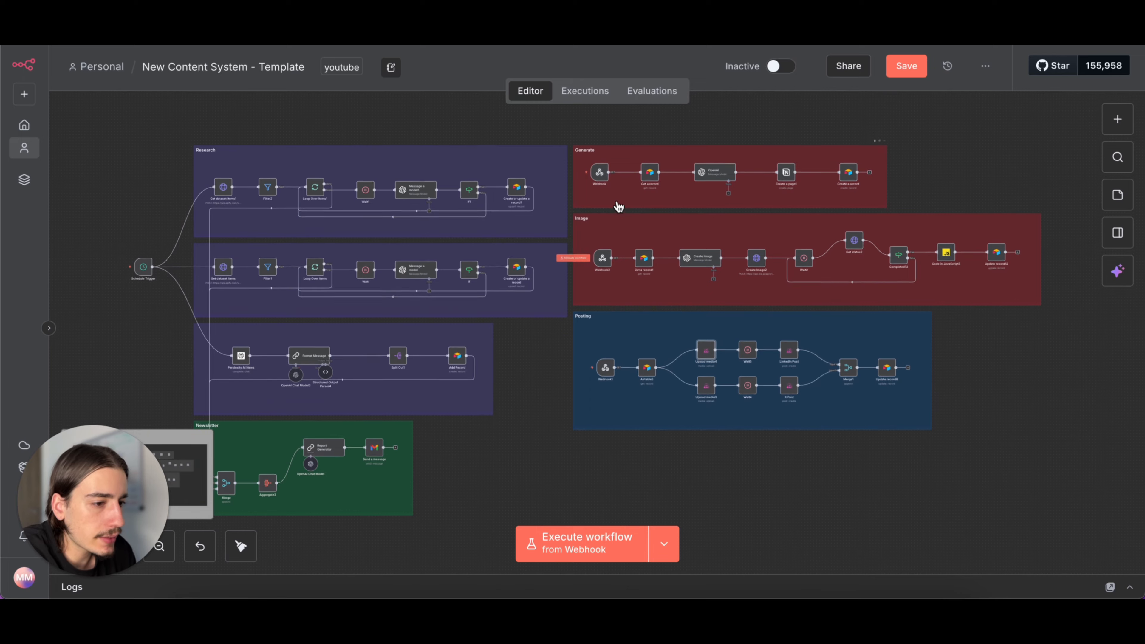
pyautogui.scroll(3, 587, 246)
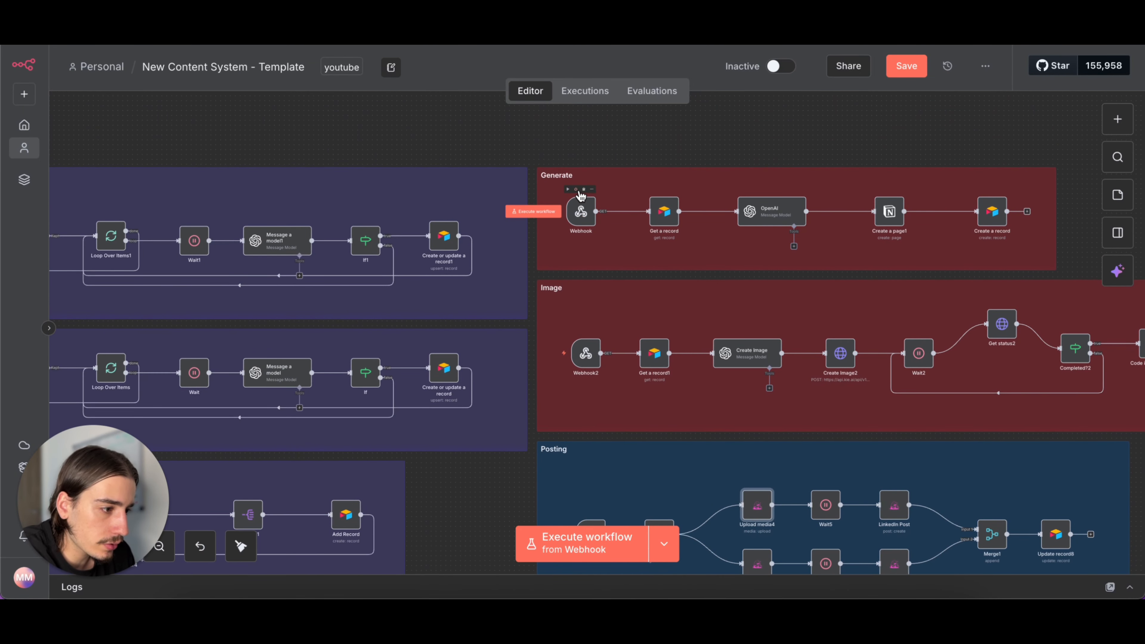
pyautogui.click(583, 189)
pyautogui.click(588, 331)
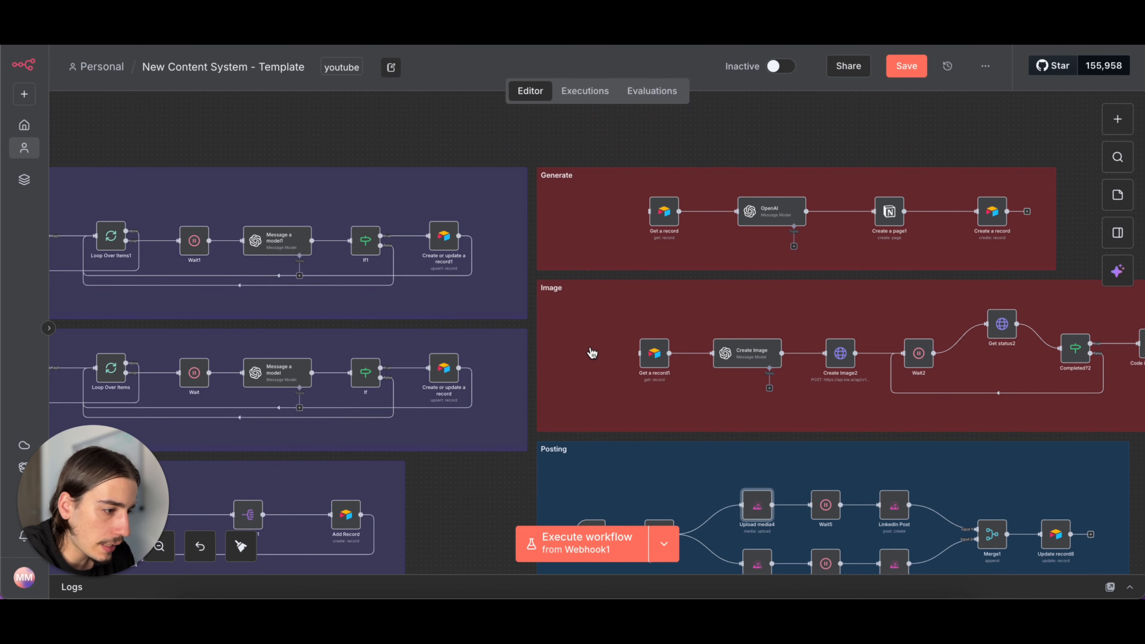
pyautogui.scroll(-3, 593, 356)
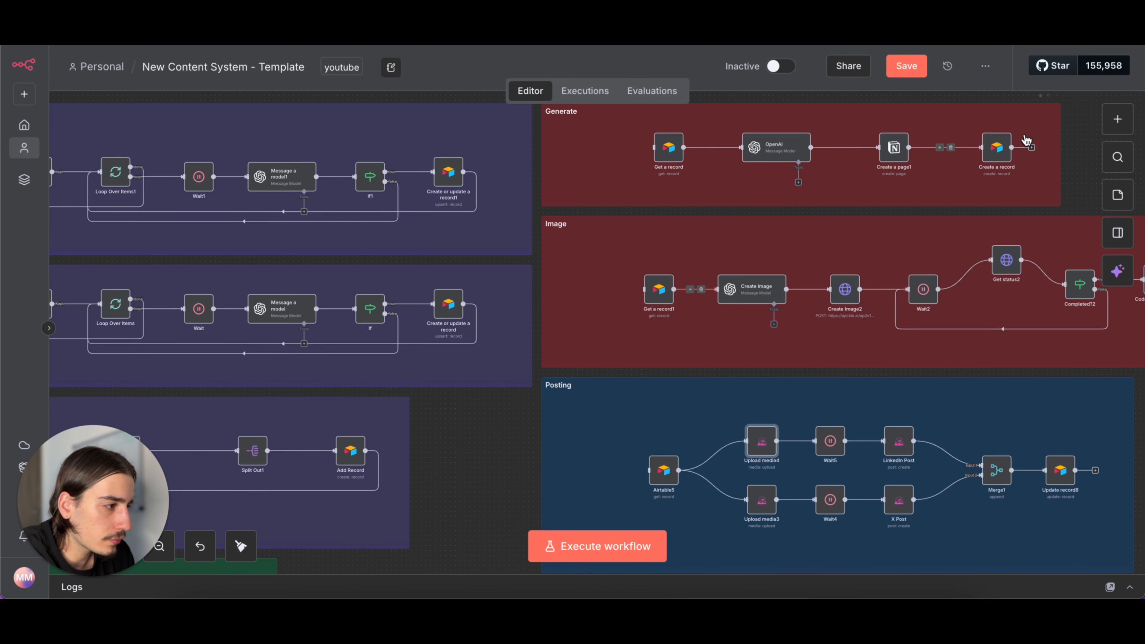
# - Add a Webhook trigger node and place it before the Get a record node in the Generate section
pyautogui.click(1117, 118)
pyautogui.write('we')
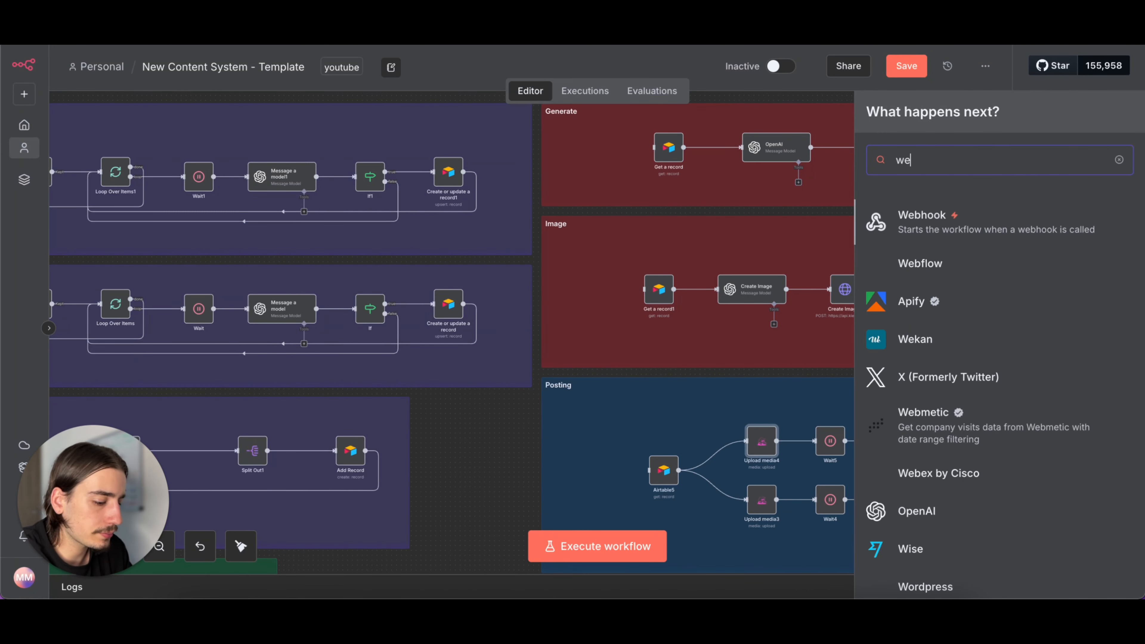
pyautogui.click(964, 229)
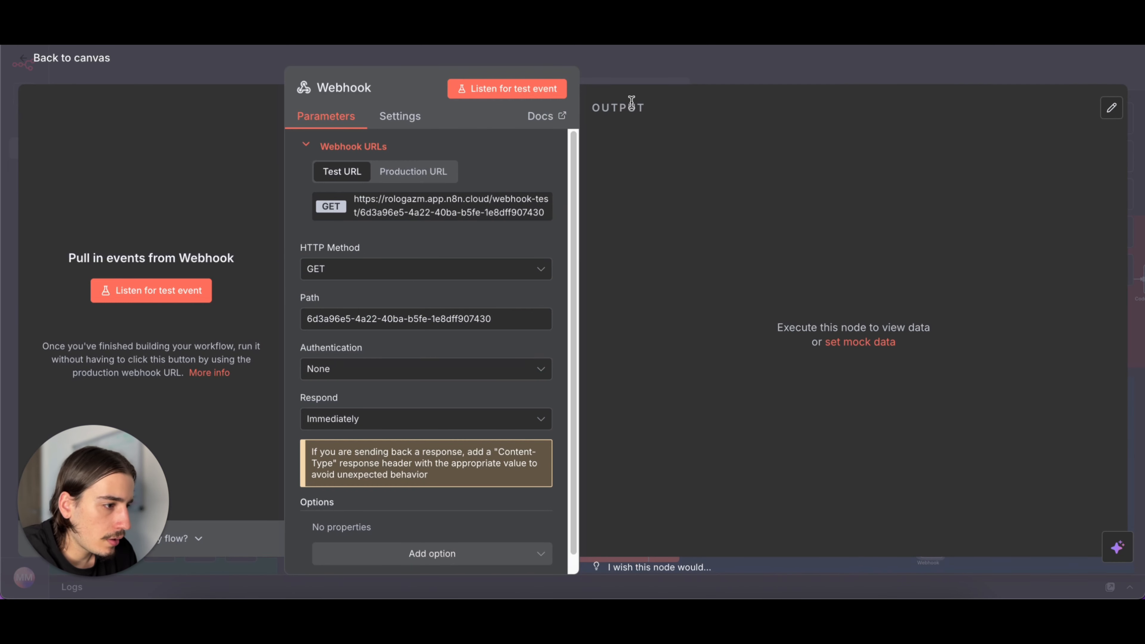
pyautogui.click(662, 76)
pyautogui.scroll(-5, 623, 255)
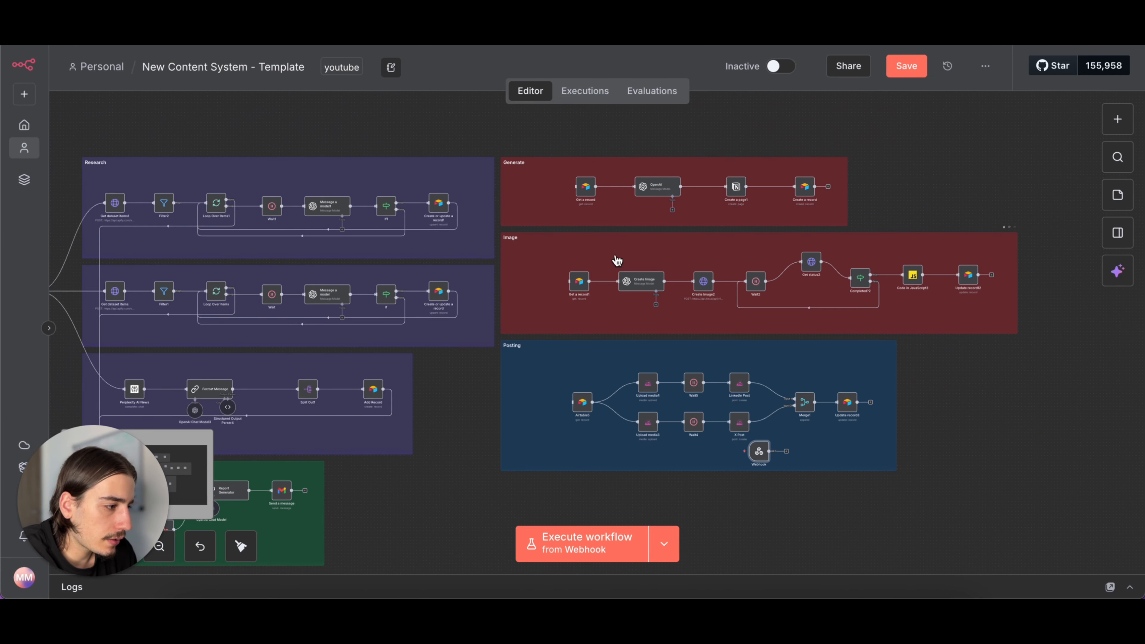
pyautogui.moveTo(885, 391); pyautogui.dragTo(663, 128)
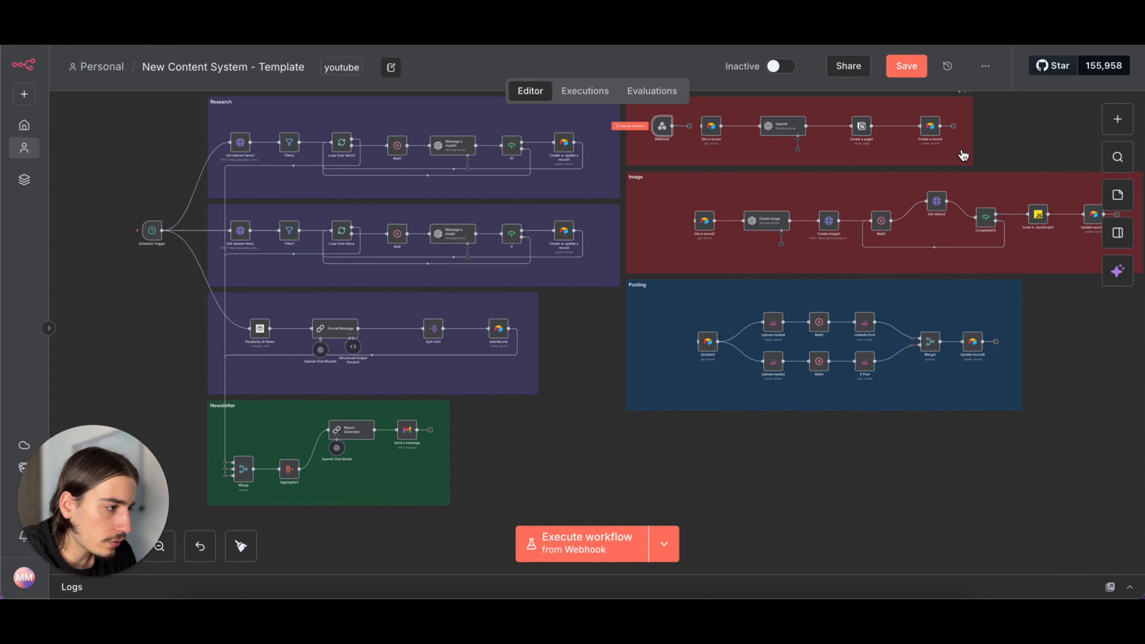
# - Add a second Webhook trigger node and place it before Get a record1 in the Image section
pyautogui.press('Tab')
pyautogui.write('web')
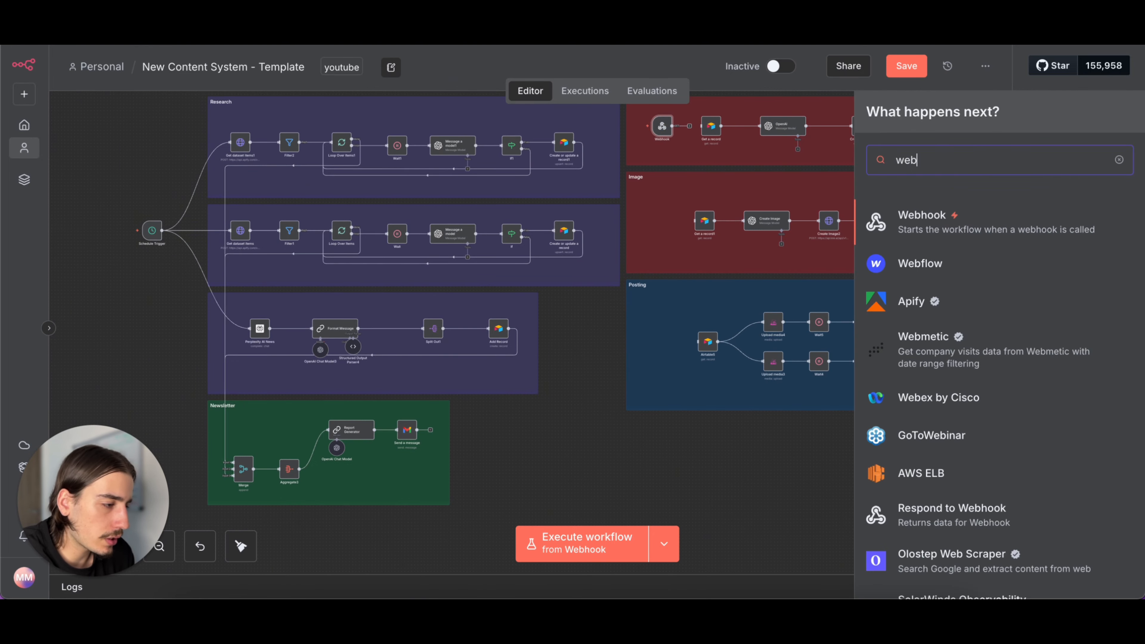
pyautogui.click(921, 220)
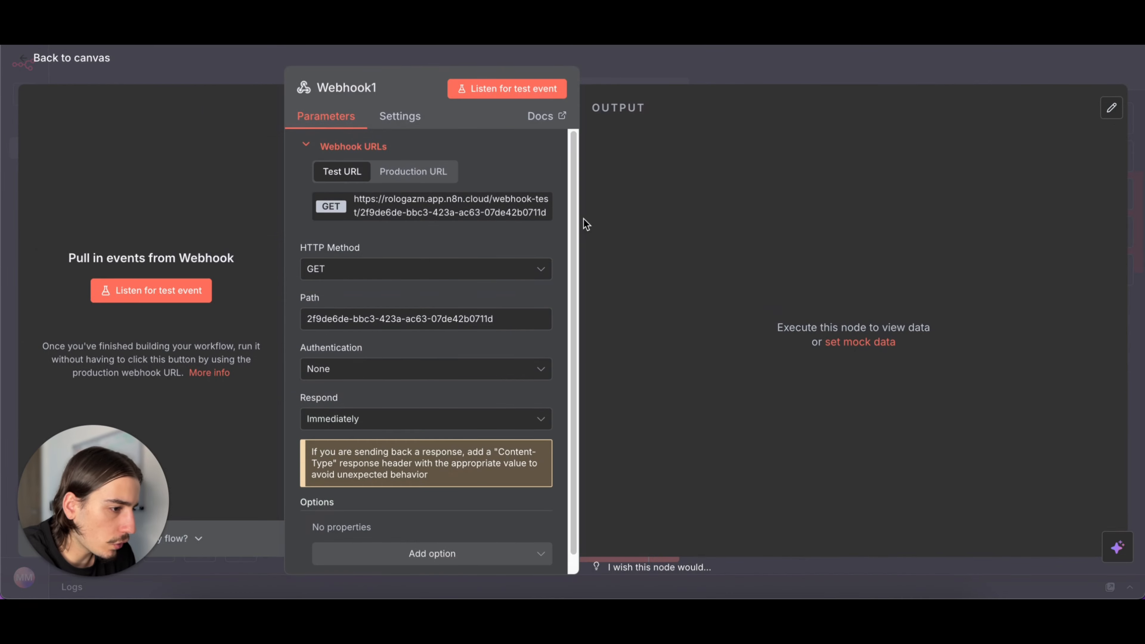
pyautogui.click(716, 76)
pyautogui.moveTo(734, 160); pyautogui.dragTo(659, 219)
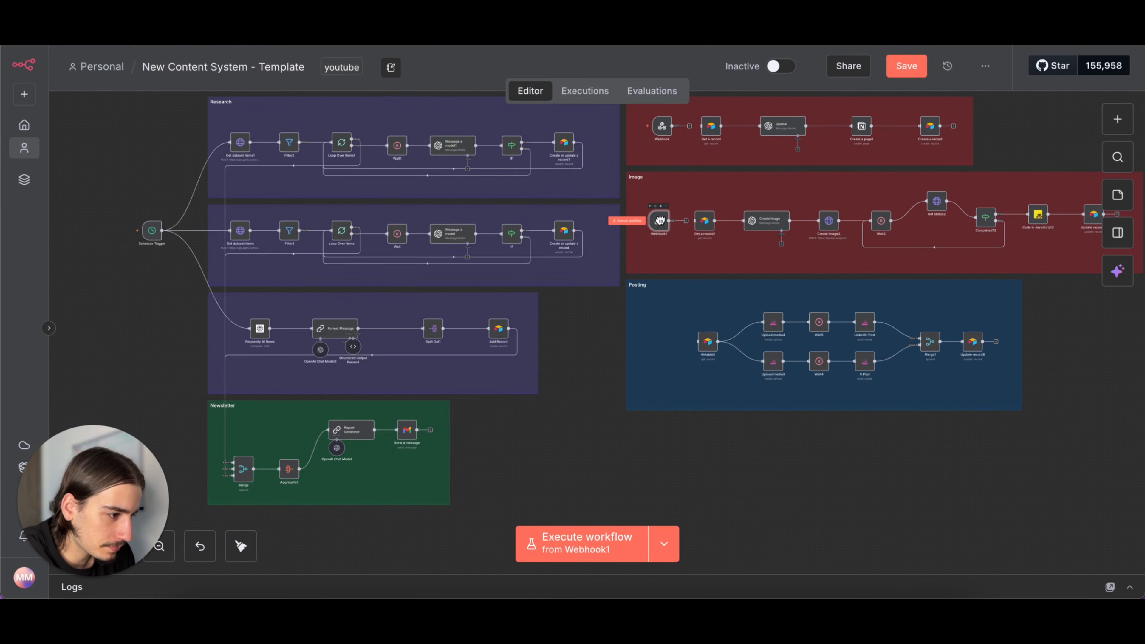
# - Add a third Webhook trigger node before the first Airtable node in the Posting section and save the workflow
pyautogui.click(1117, 118)
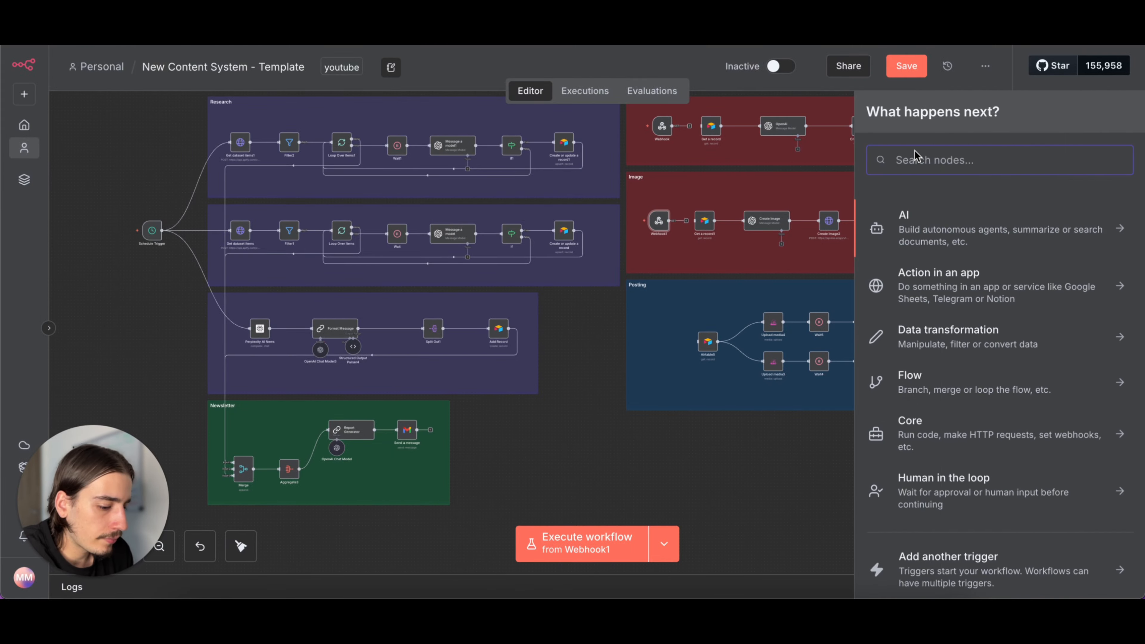
pyautogui.write('web')
pyautogui.click(928, 228)
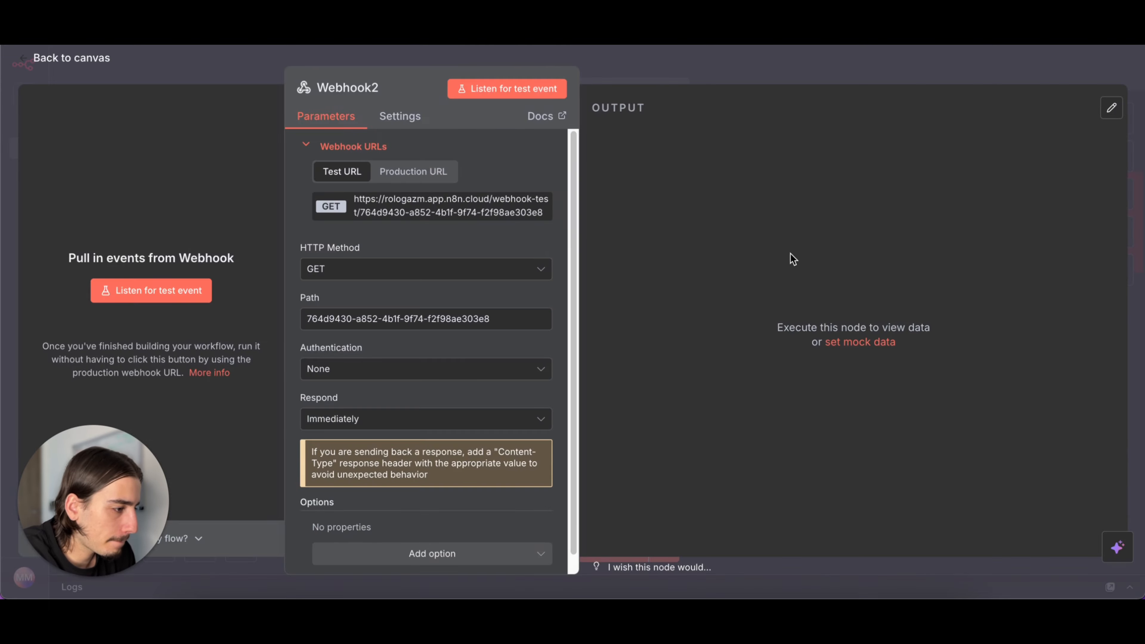
pyautogui.click(831, 75)
pyautogui.moveTo(730, 250); pyautogui.dragTo(661, 345)
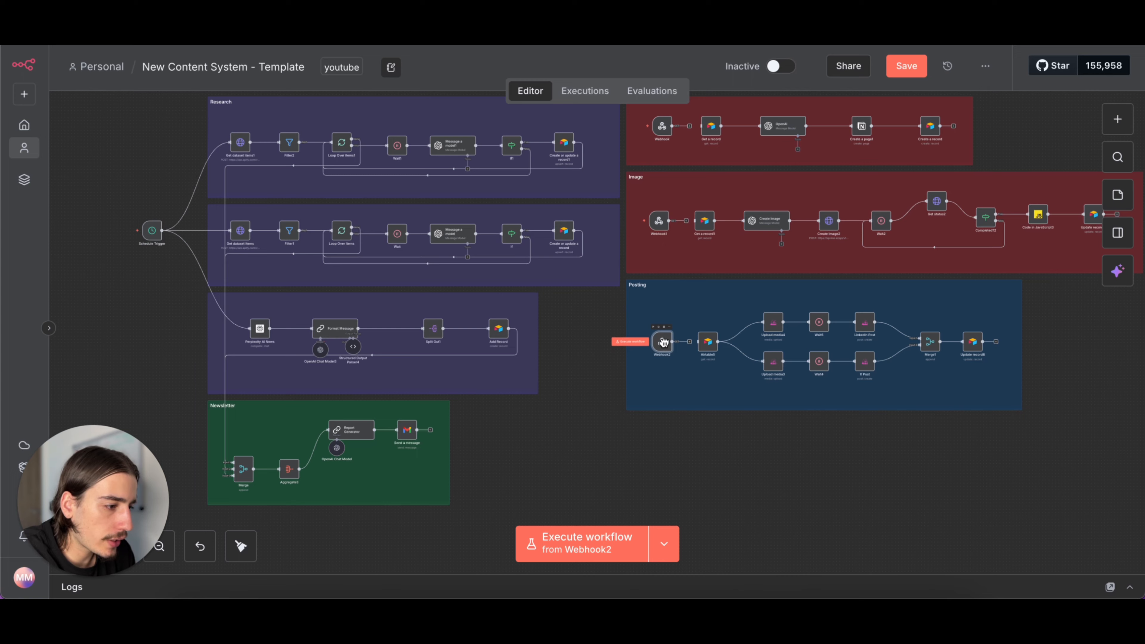
pyautogui.click(906, 66)
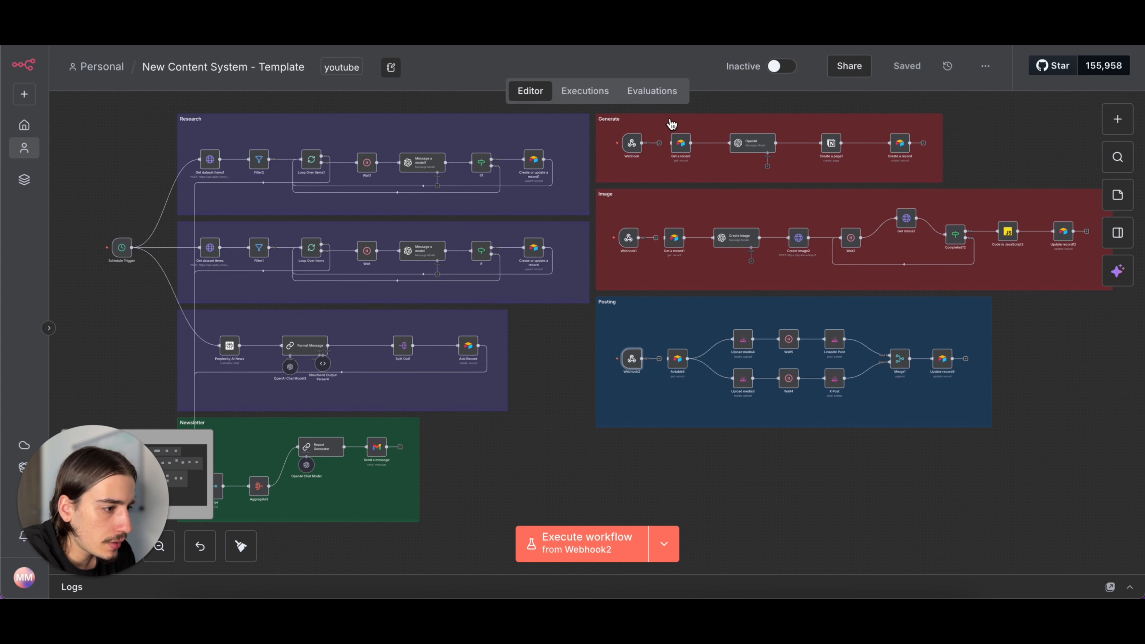
# - Copy the test URL from the Generate section's Webhook node
pyautogui.doubleClick(632, 144)
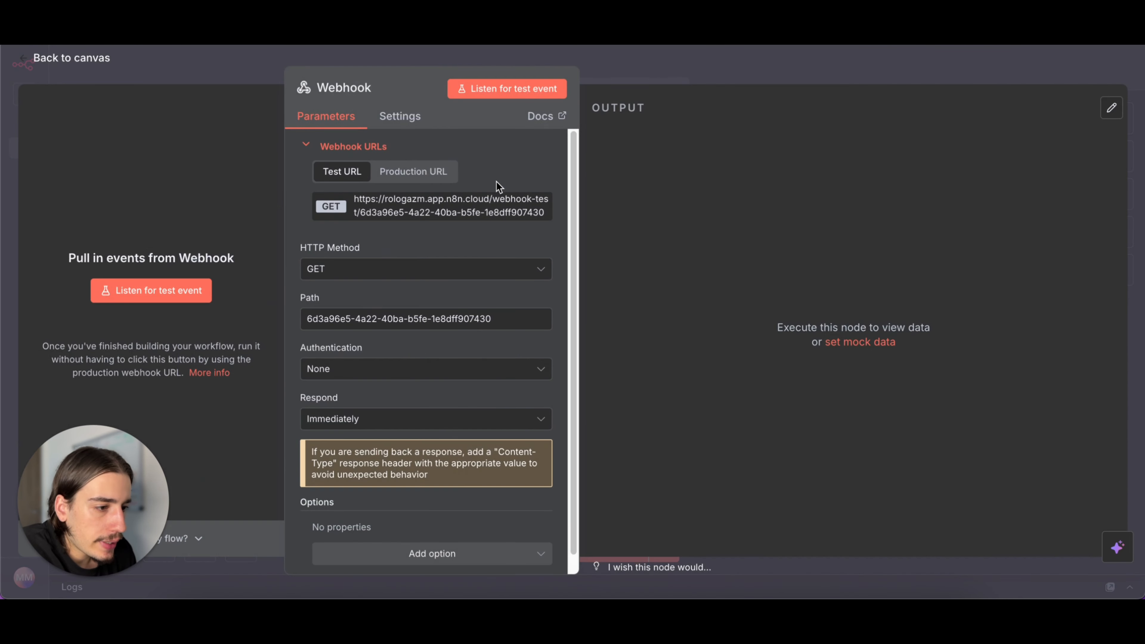
pyautogui.click(459, 211)
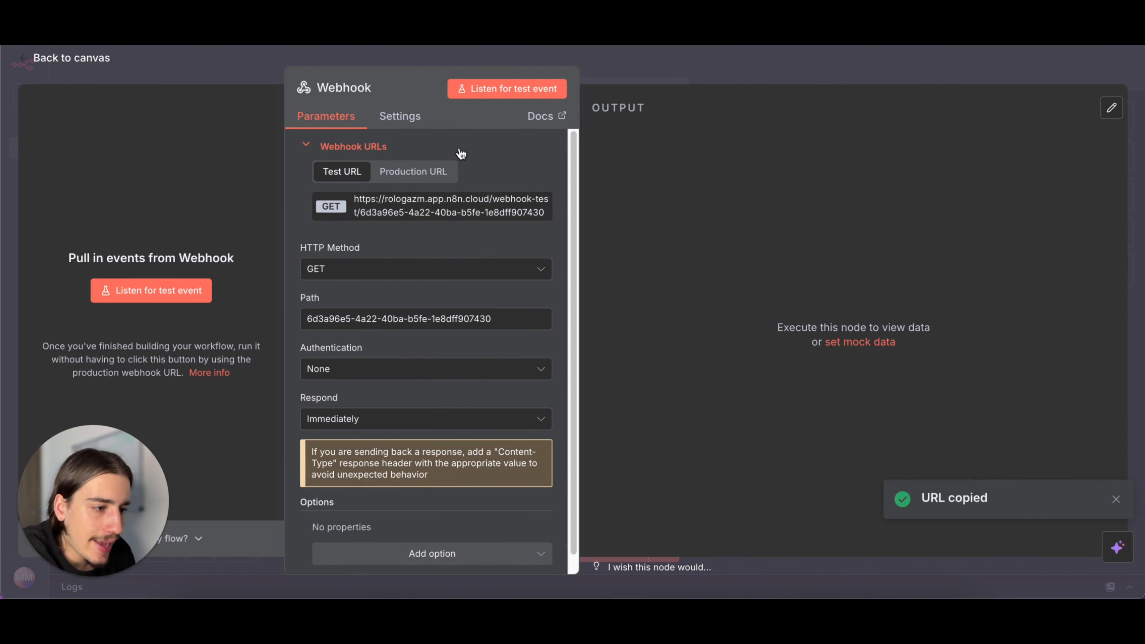
pyautogui.click(657, 82)
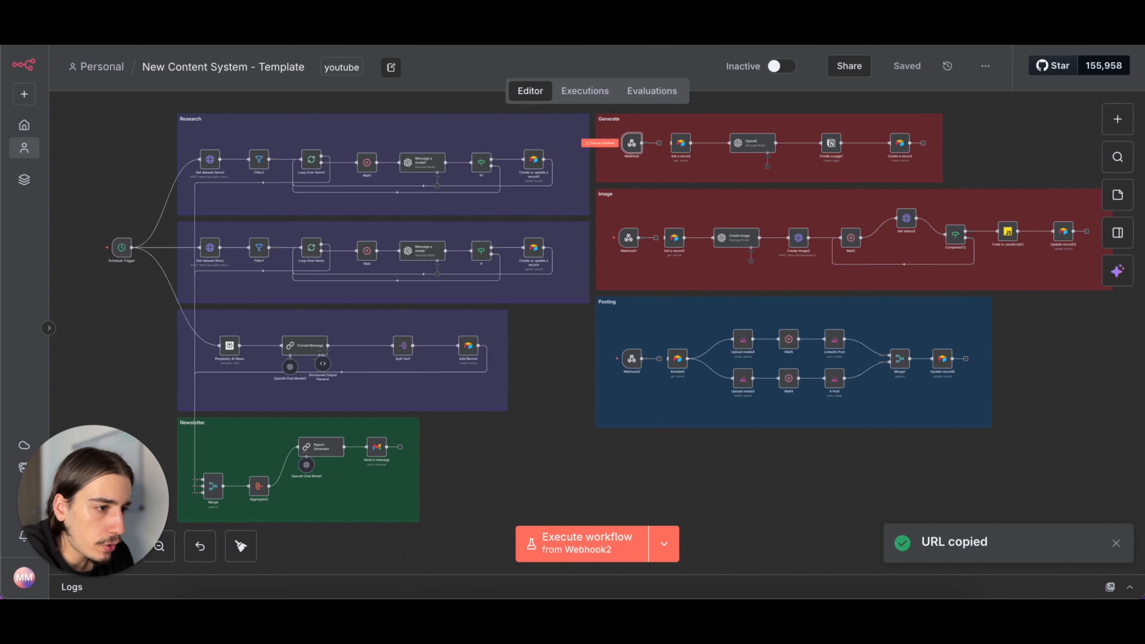
# - Switch to Airtable and paste the copied test URL as webhookUrl in the Create Post (Action) automation's Run a script action
pyautogui.hotkey('ctrl', 'Tab')
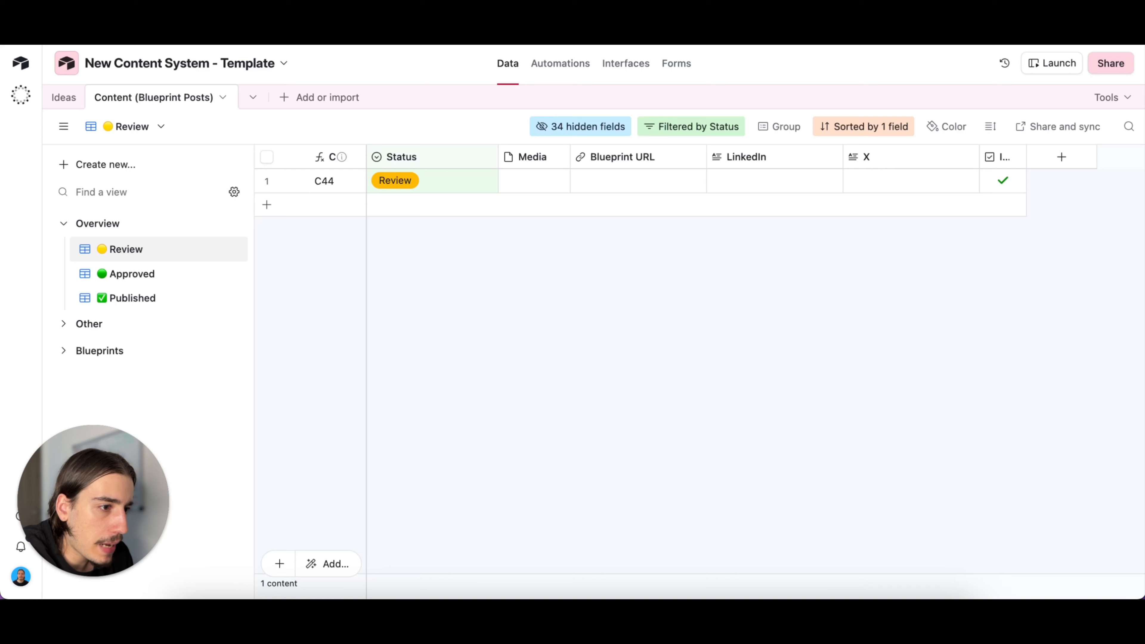
pyautogui.click(575, 69)
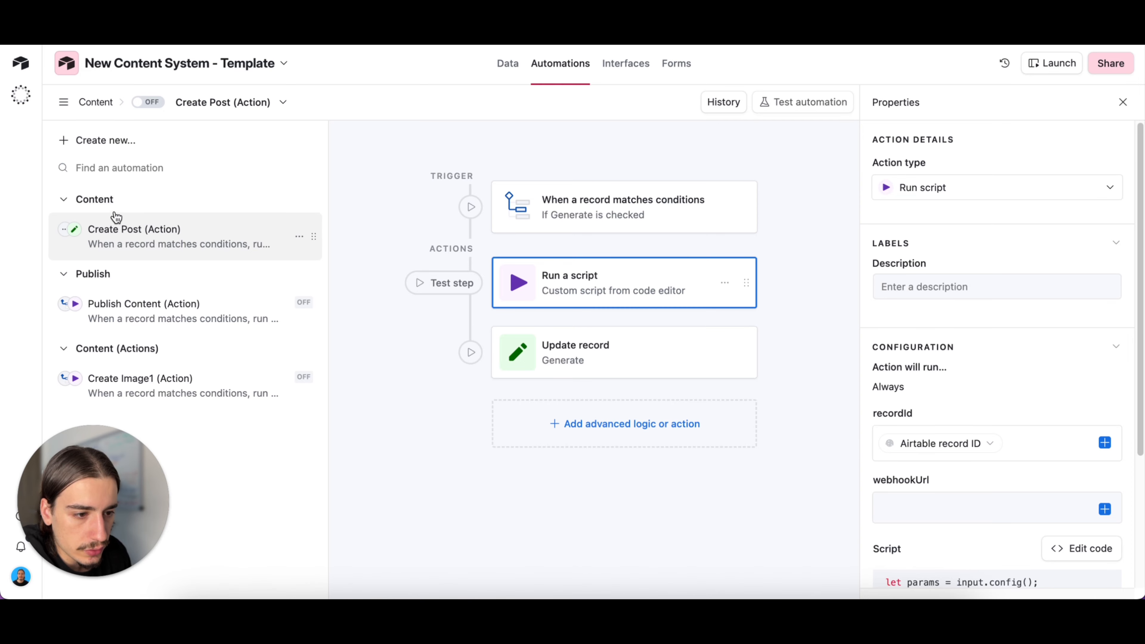
pyautogui.scroll(-3, 985, 359)
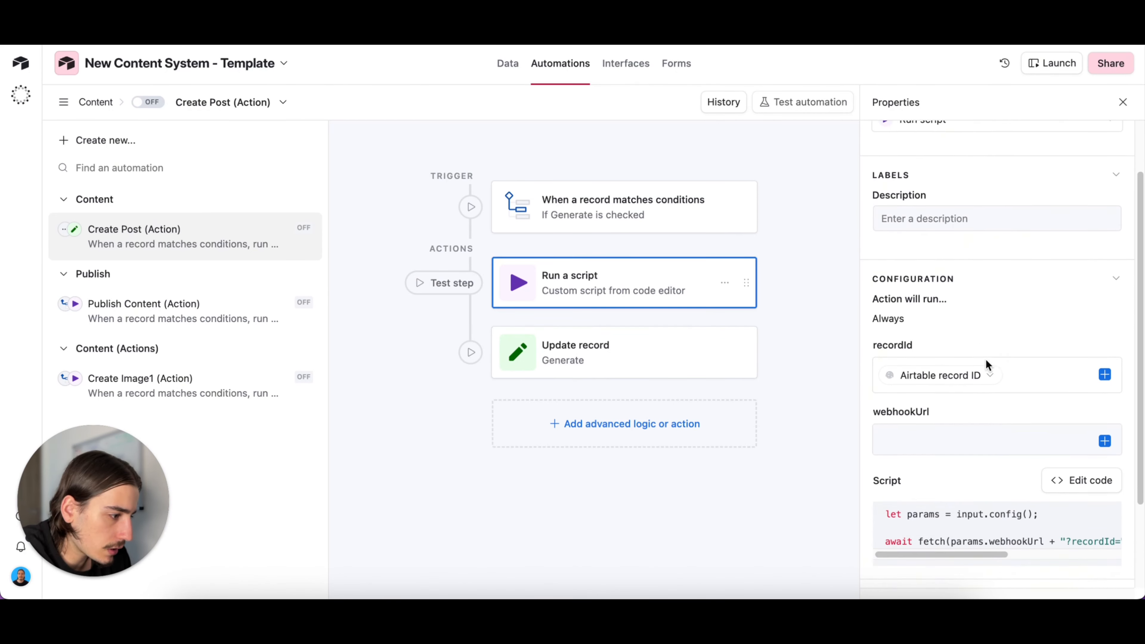
pyautogui.click(950, 426)
pyautogui.hotkey('ctrl', 'v')
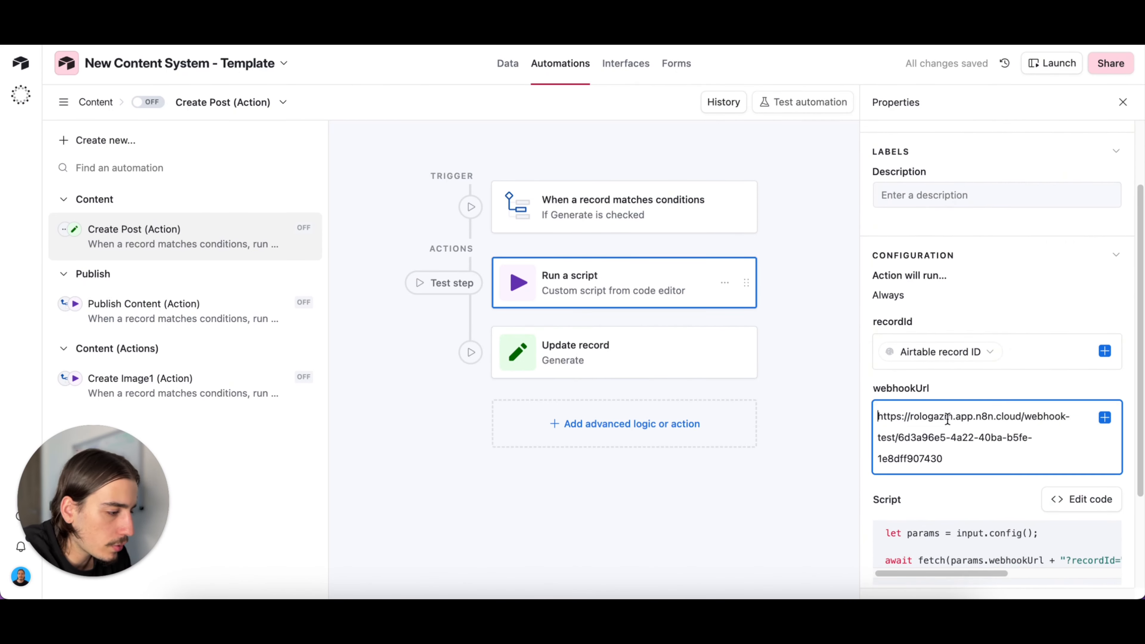
pyautogui.moveTo(932, 388); pyautogui.dragTo(892, 388)
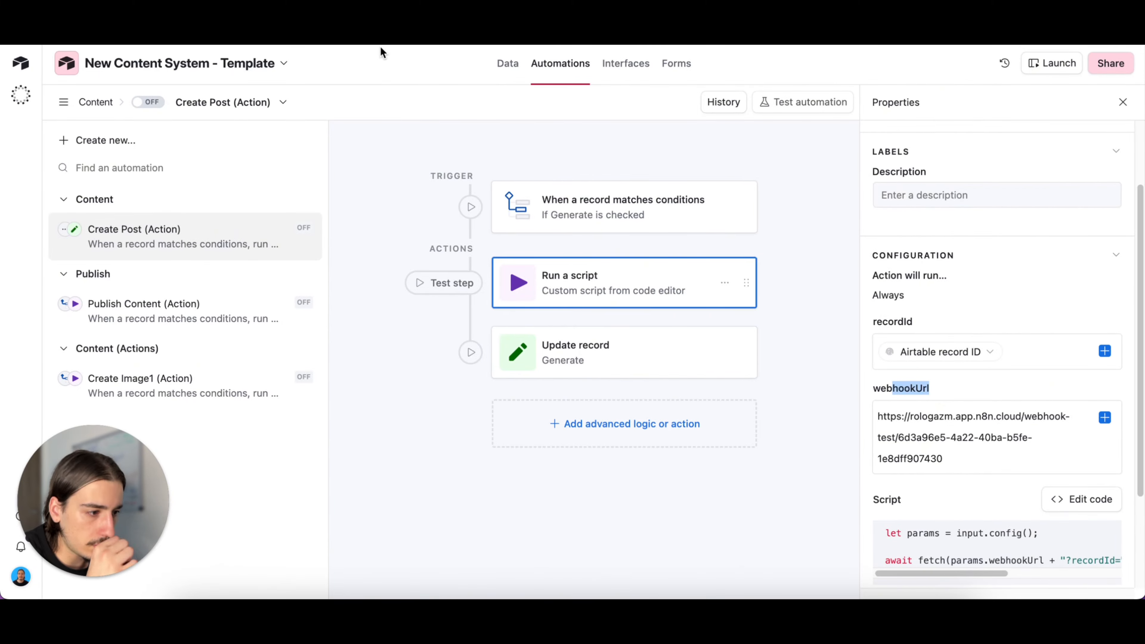
# - Check the Create Post (Action) trigger's condition and mark Generate for the YouTube idea in the Ideas table
pyautogui.click(622, 205)
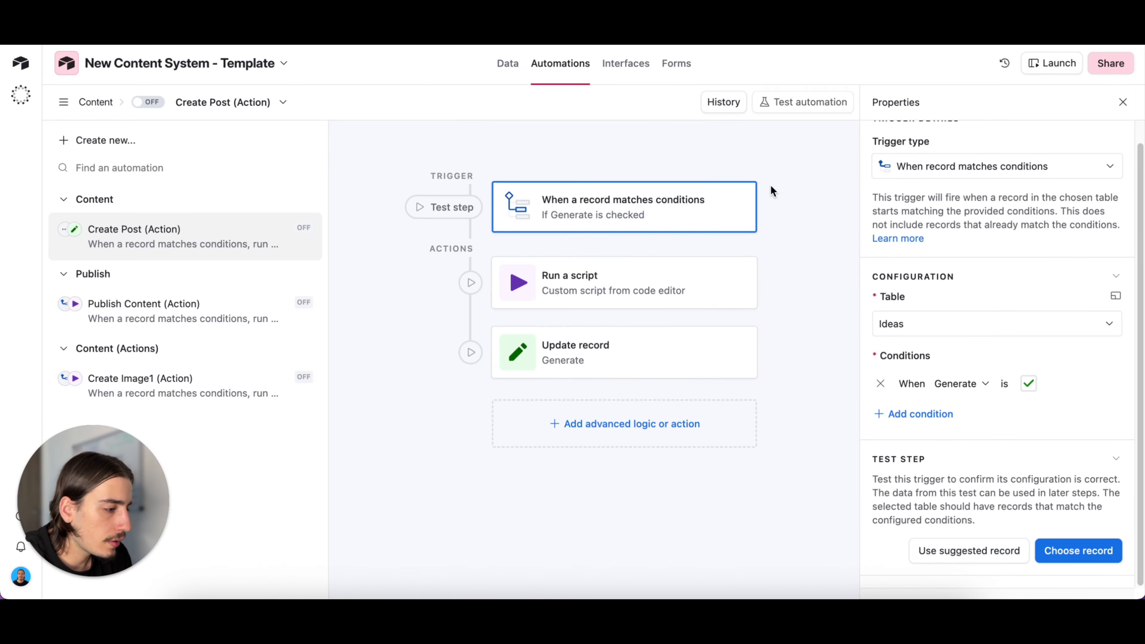
pyautogui.click(505, 67)
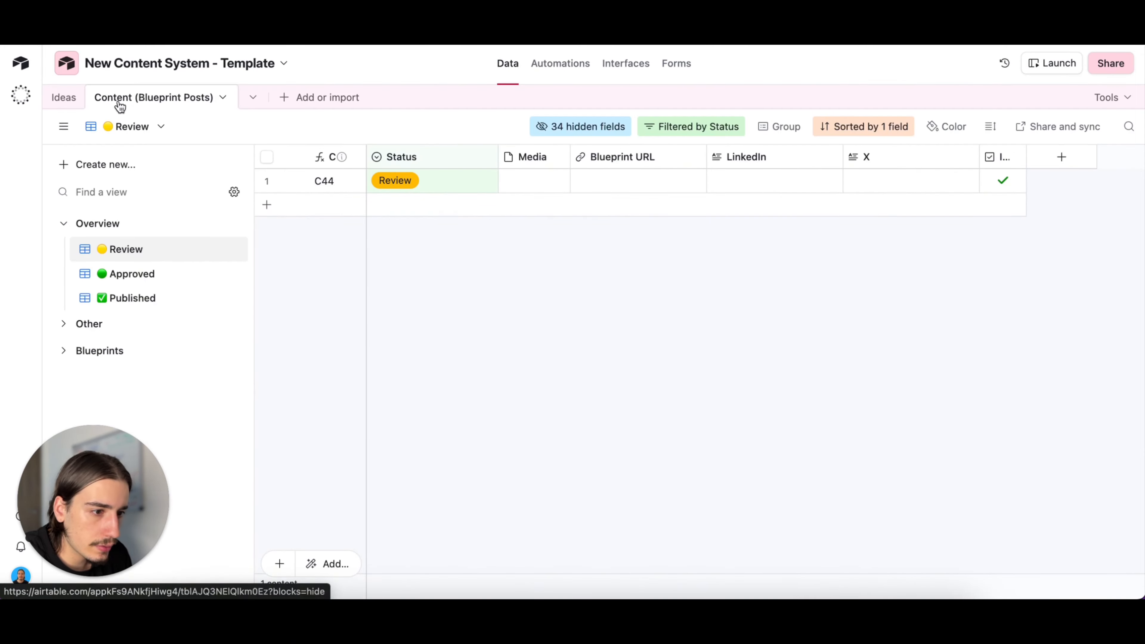
pyautogui.click(72, 97)
pyautogui.click(978, 217)
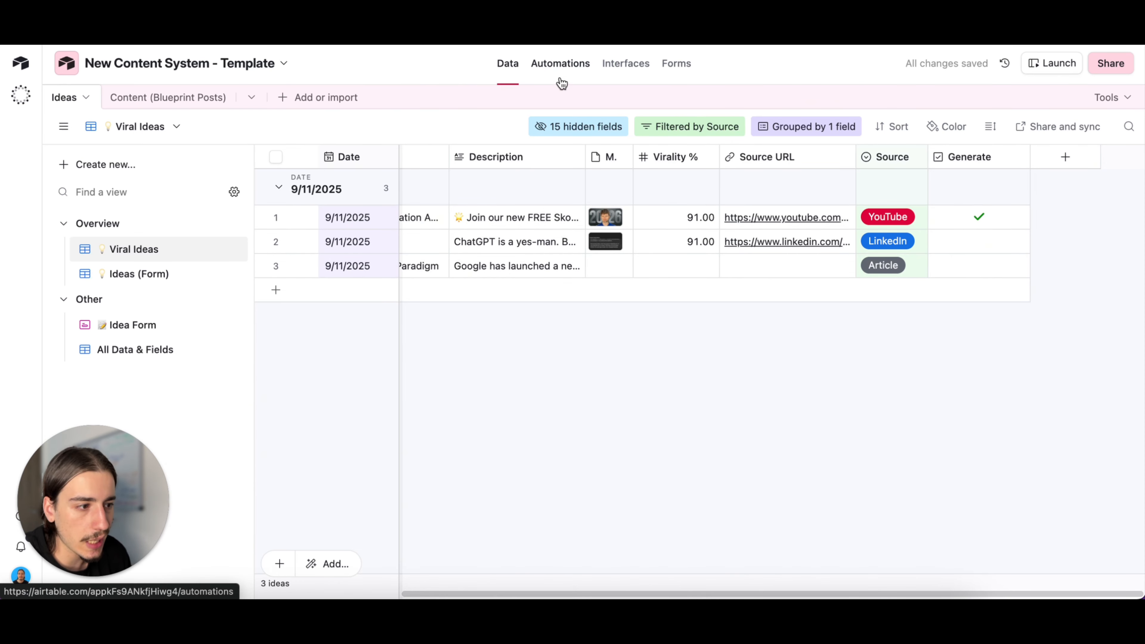
# - Test the Create Post (Action) automation's trigger with the 9/11/2025 record "The RIGHT Way to Start An AI..."
pyautogui.click(580, 76)
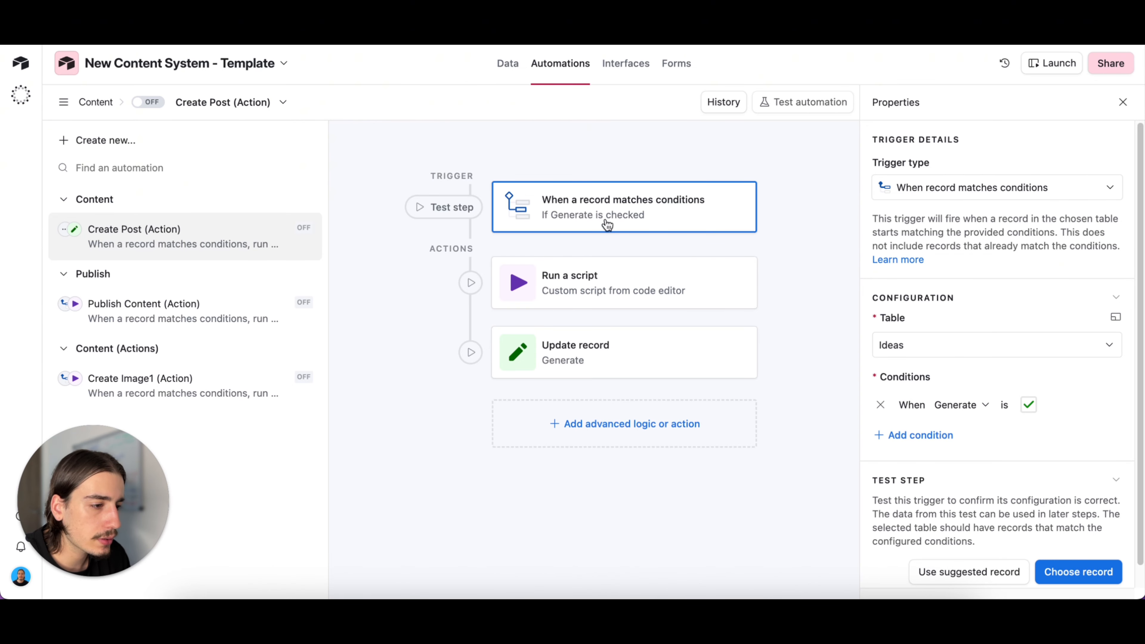
pyautogui.click(1062, 569)
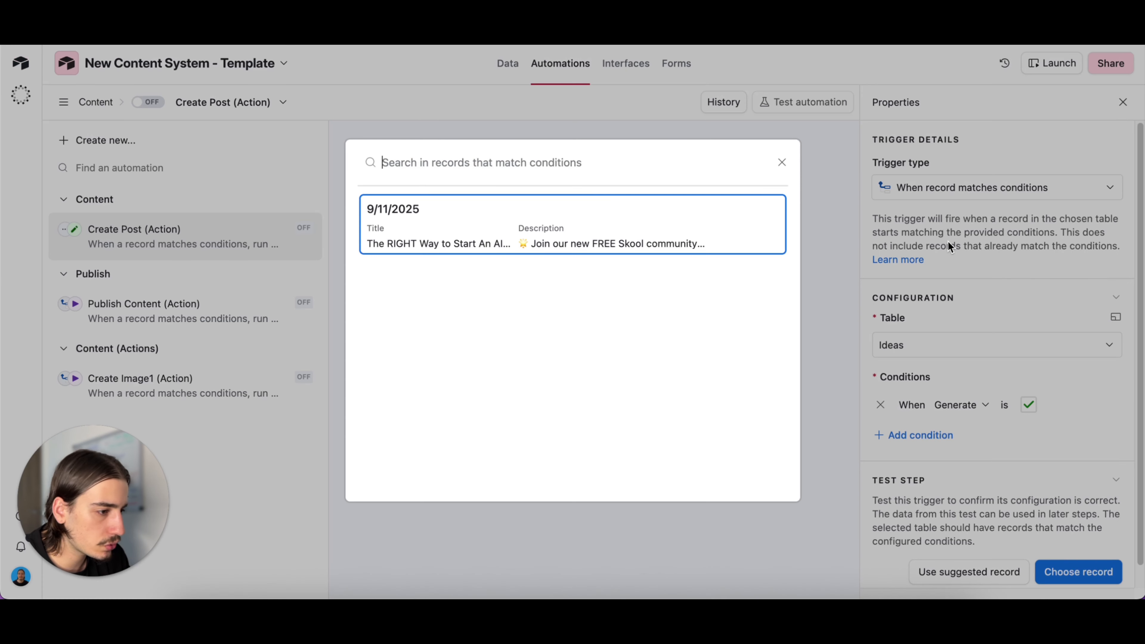
pyautogui.click(655, 236)
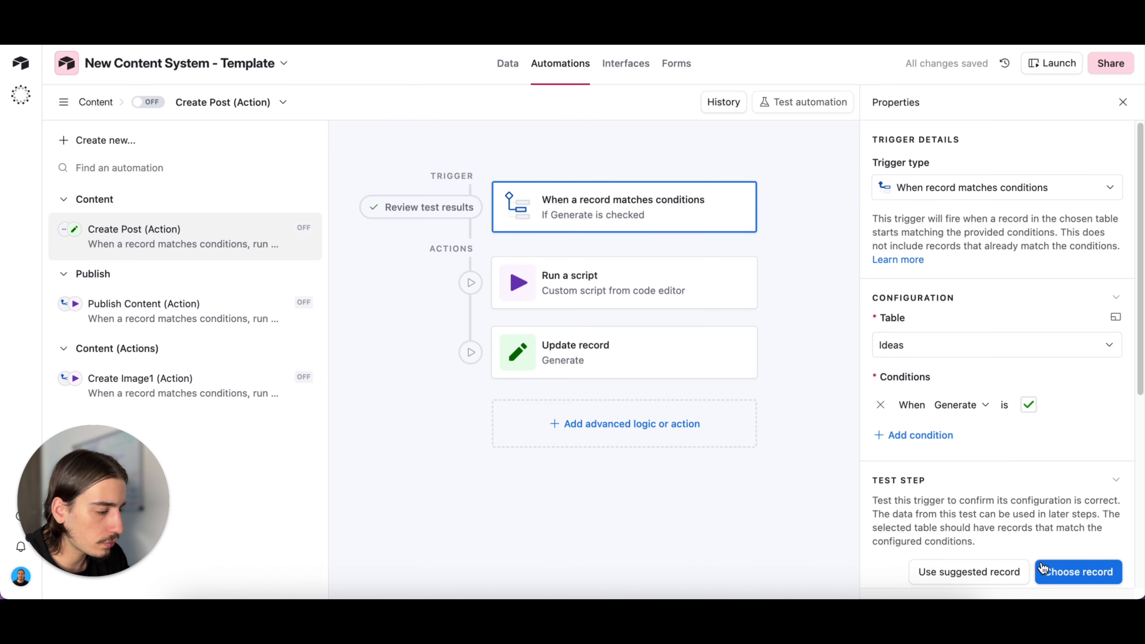
pyautogui.click(1042, 569)
pyautogui.click(682, 218)
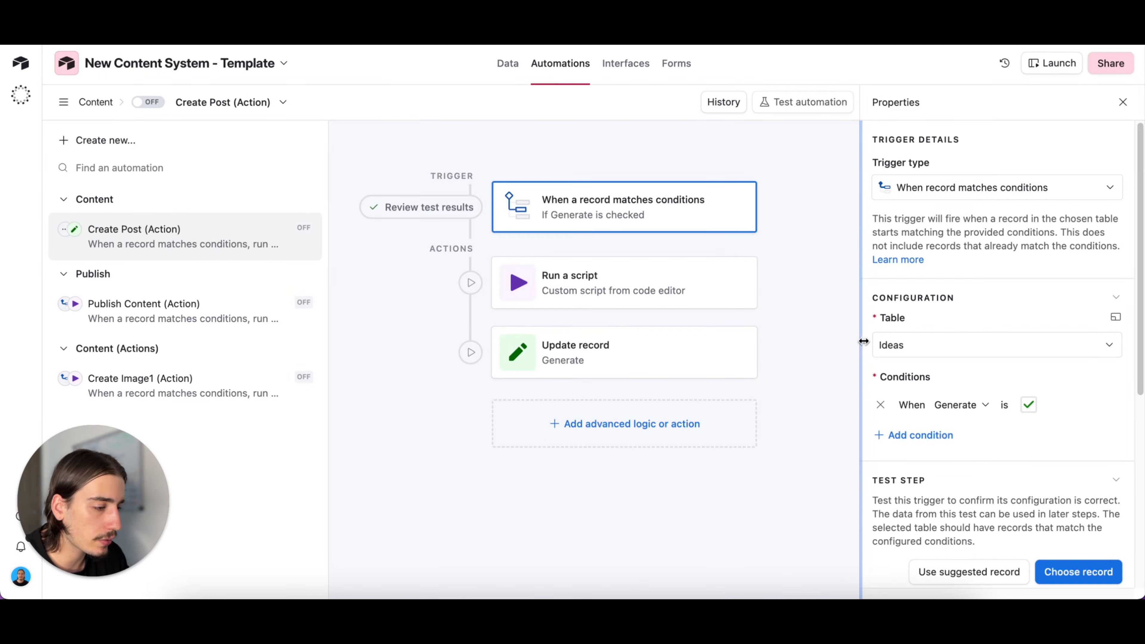
# - Open the automation's Run a script action, then switch to n8n and make the Generate section's Webhook node listen for a test event
pyautogui.click(696, 302)
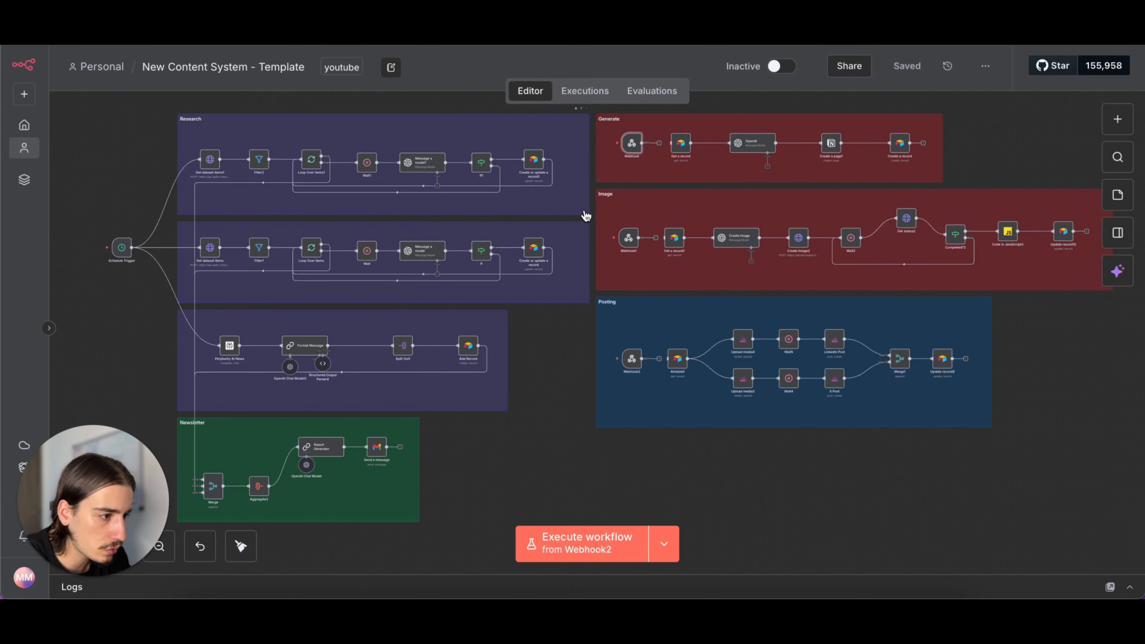
pyautogui.scroll(3, 595, 221)
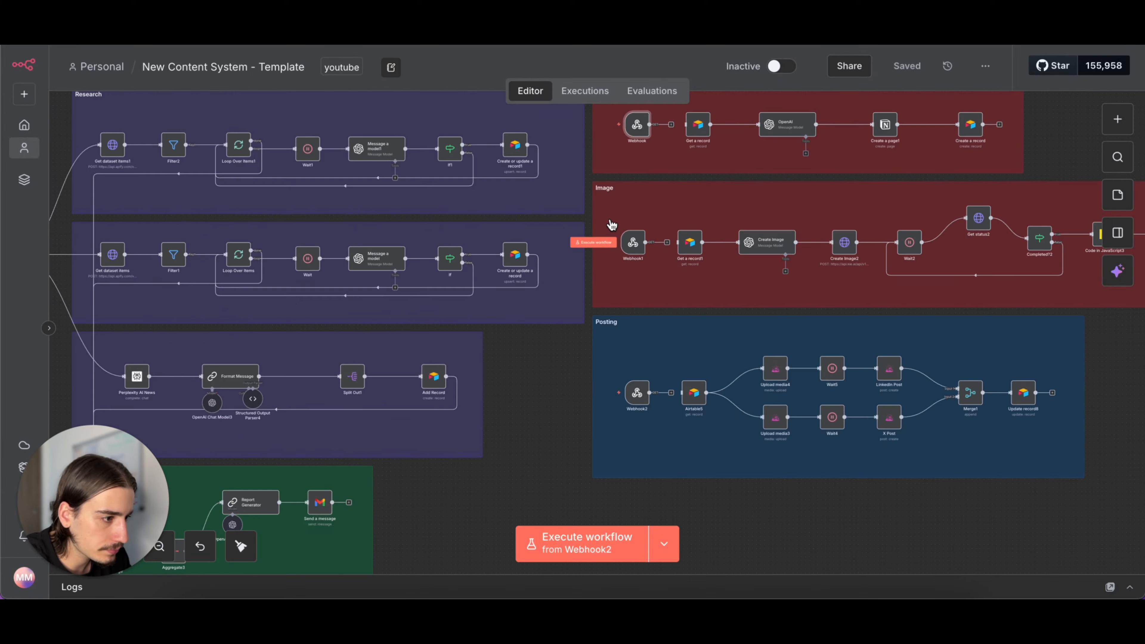
pyautogui.scroll(2, 604, 225)
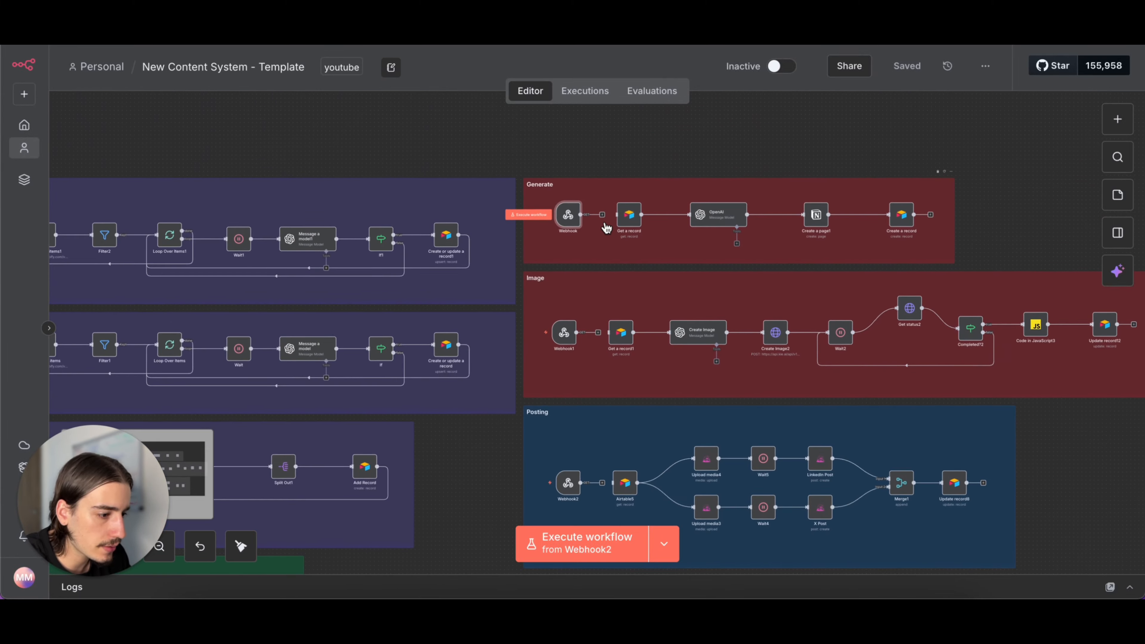
pyautogui.doubleClick(569, 221)
pyautogui.click(521, 95)
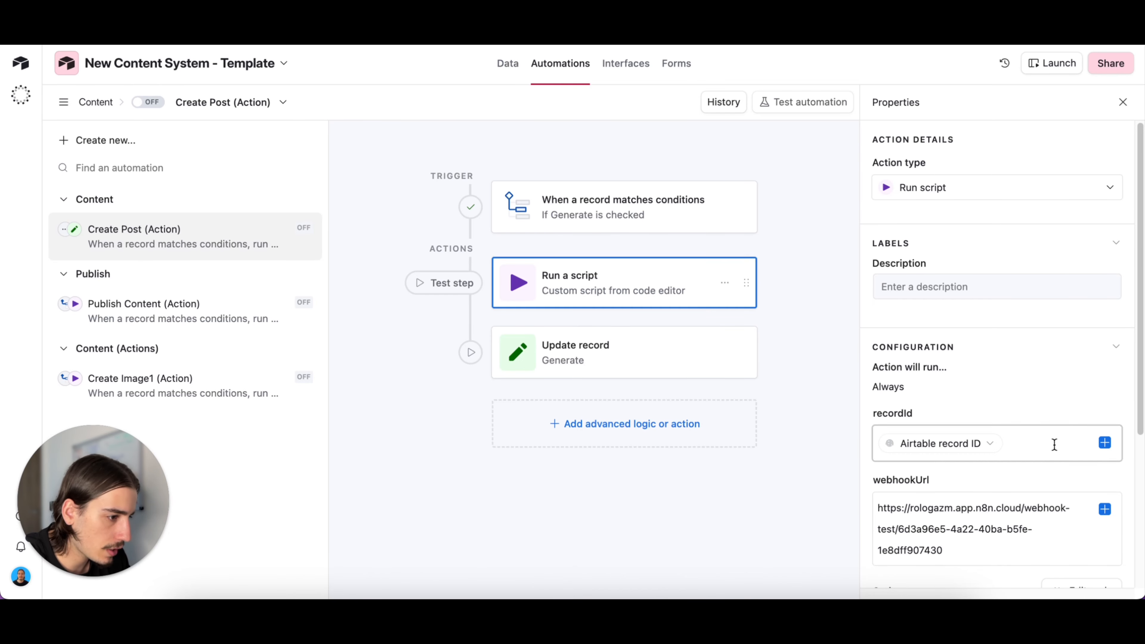
# - Run the test of the Run a script action in Airtable and review the Webhook node's output in n8n
pyautogui.scroll(-4, 1054, 444)
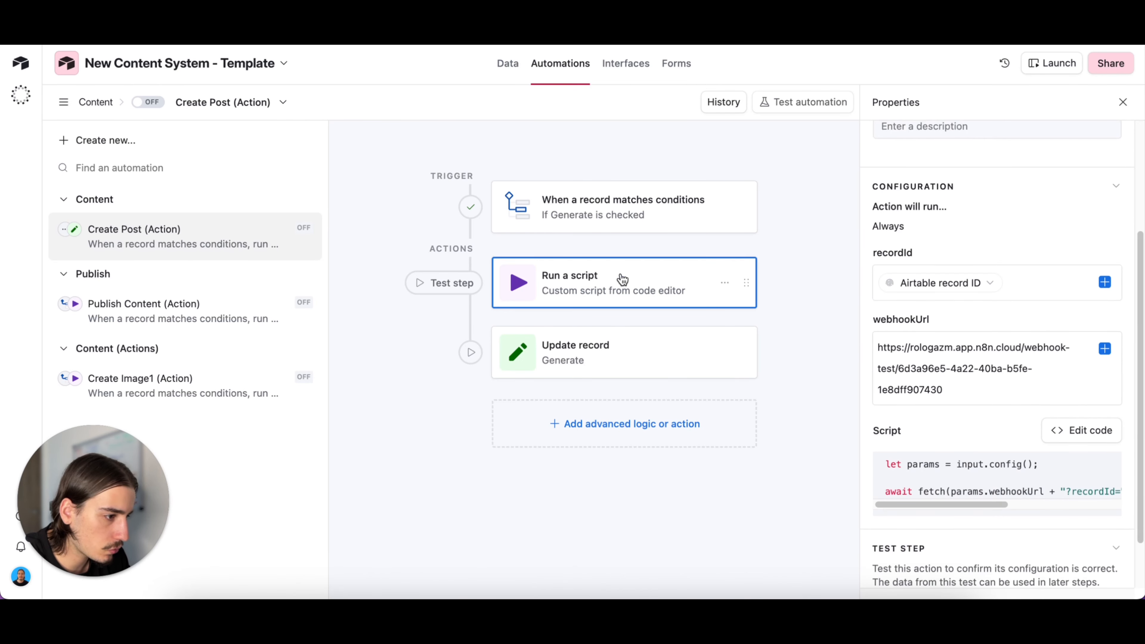
pyautogui.scroll(-2, 991, 406)
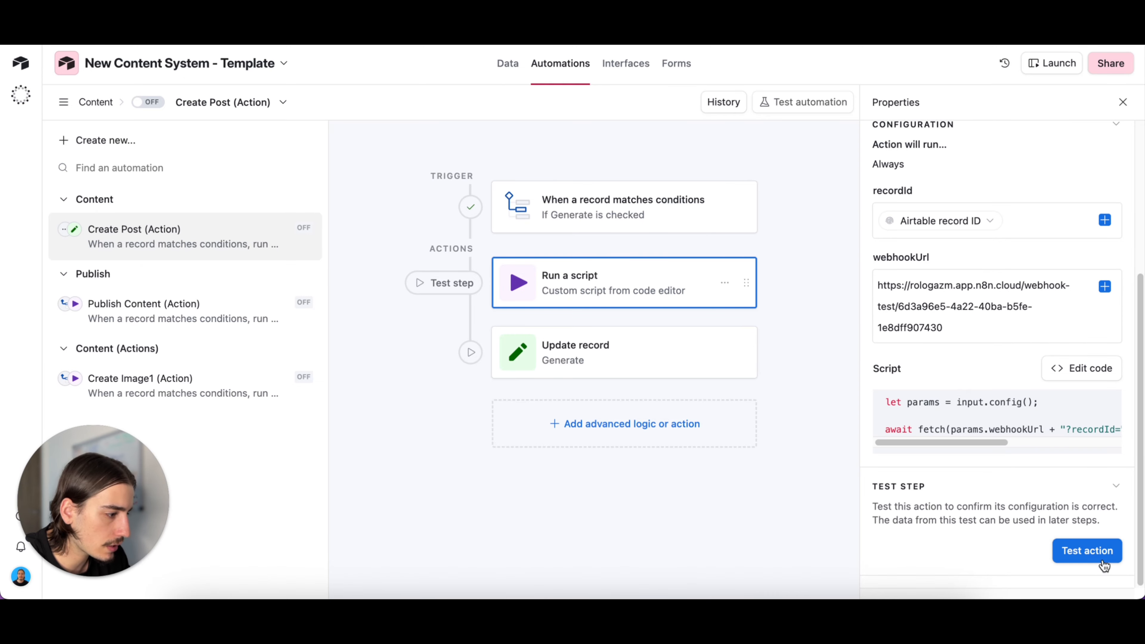
pyautogui.click(1103, 566)
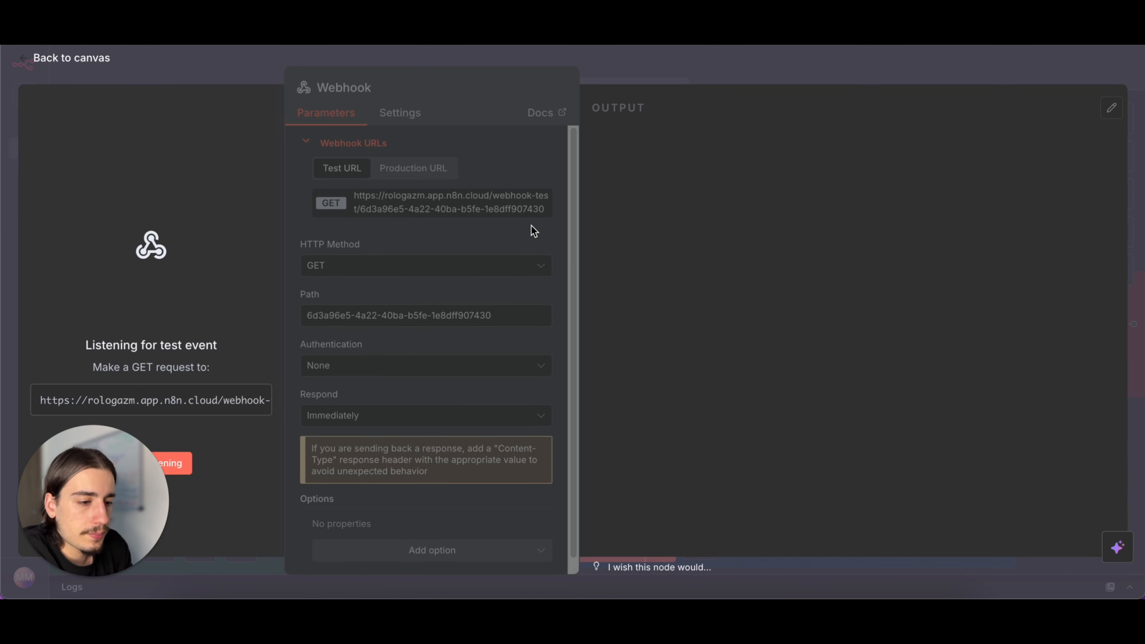
pyautogui.click(666, 73)
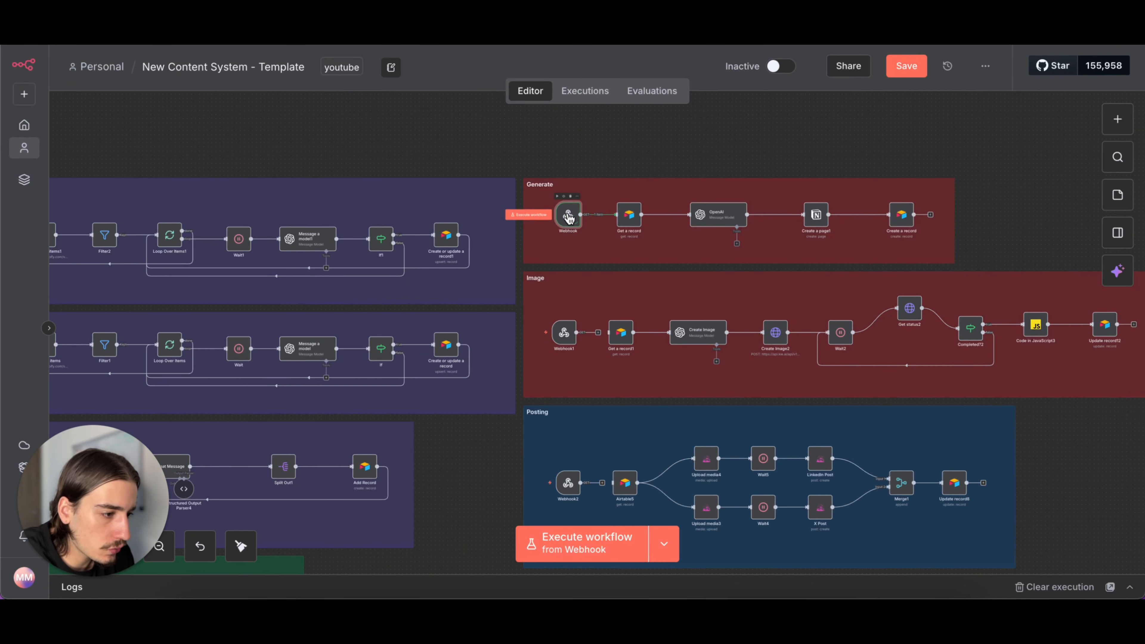
# - Copy the production URL of the Generate section's Webhook node and return to the canvas
pyautogui.doubleClick(575, 215)
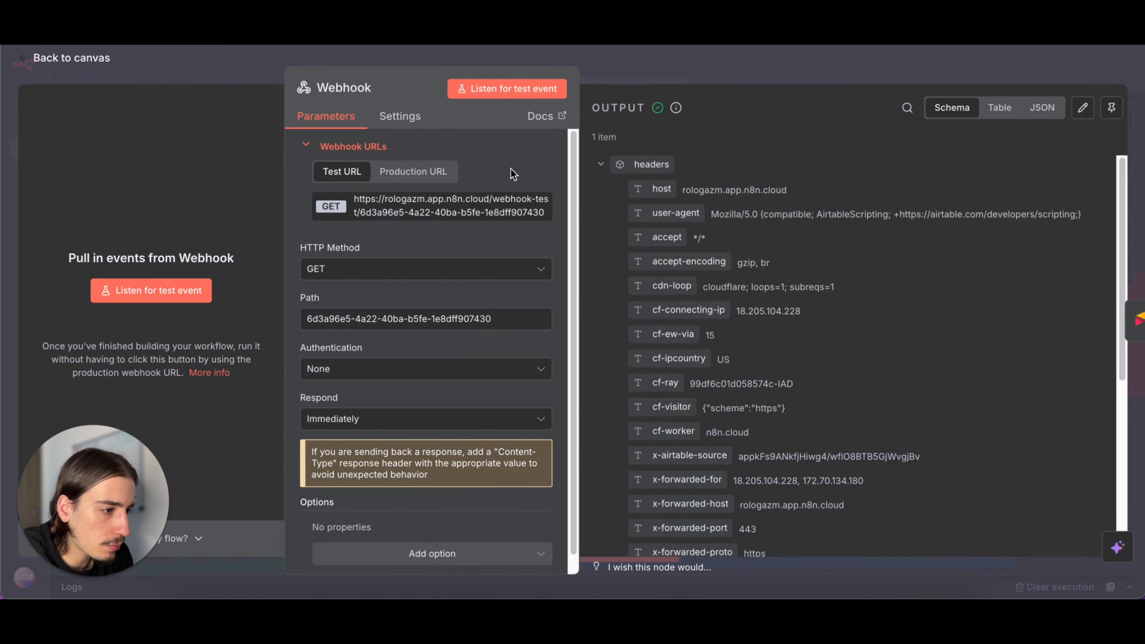
pyautogui.click(419, 172)
pyautogui.click(427, 218)
pyautogui.click(699, 83)
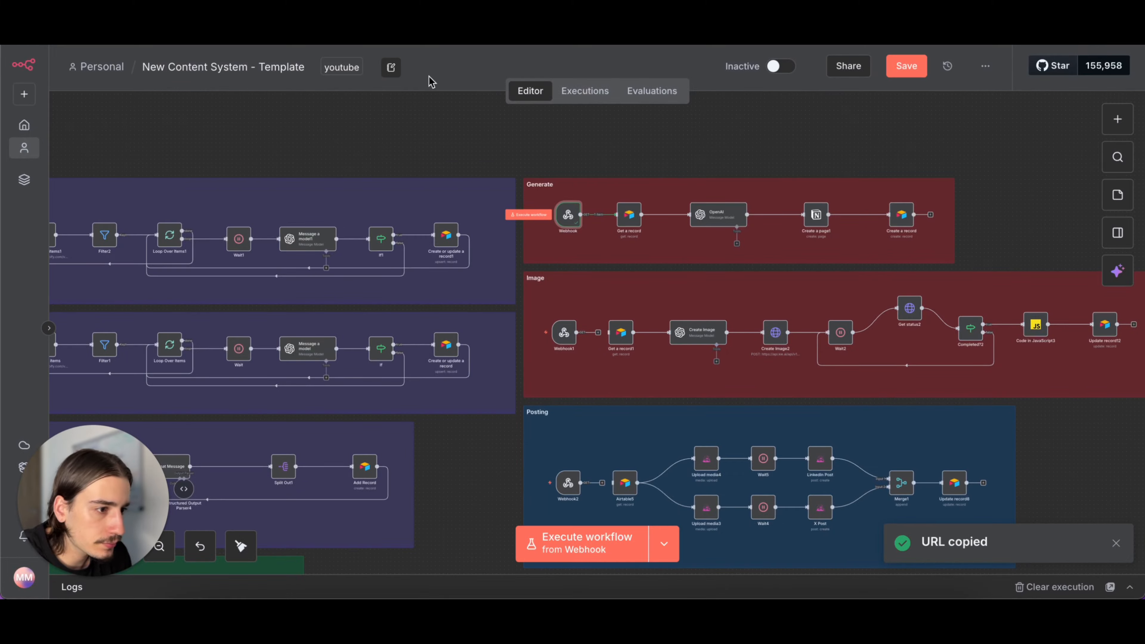
# - Switch to Airtable, replace the Create Post (Action) script's webhookUrl with the copied production URL, and turn the automation on
pyautogui.click(392, 38)
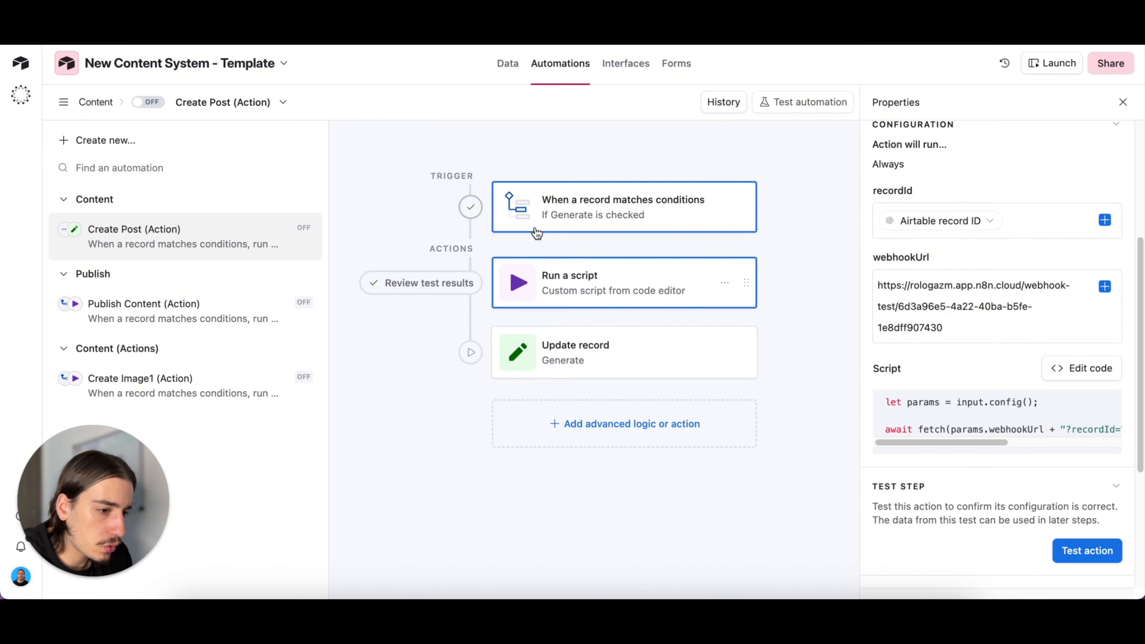
pyautogui.click(682, 213)
pyautogui.click(651, 284)
pyautogui.scroll(-1, 1028, 297)
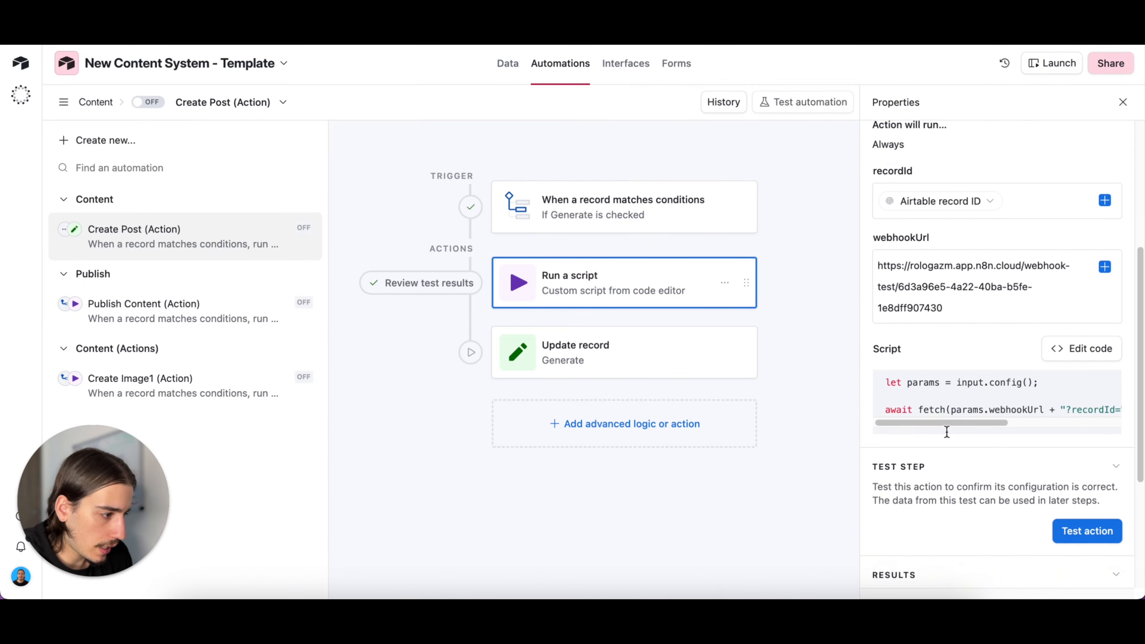
pyautogui.moveTo(1011, 311); pyautogui.dragTo(872, 250)
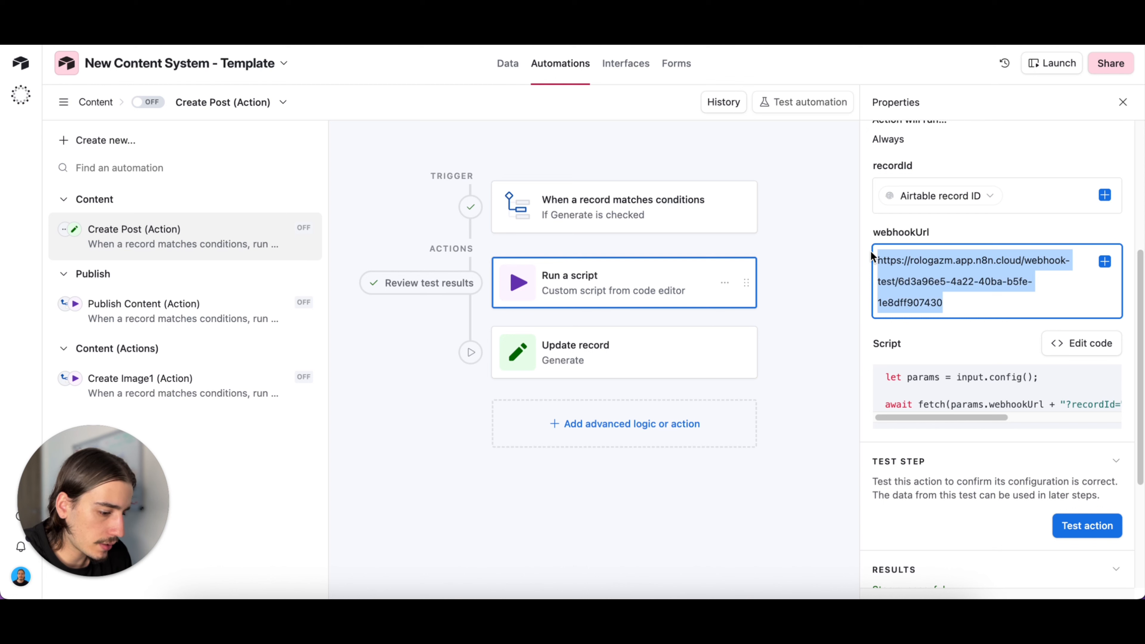
pyautogui.press('super+v')
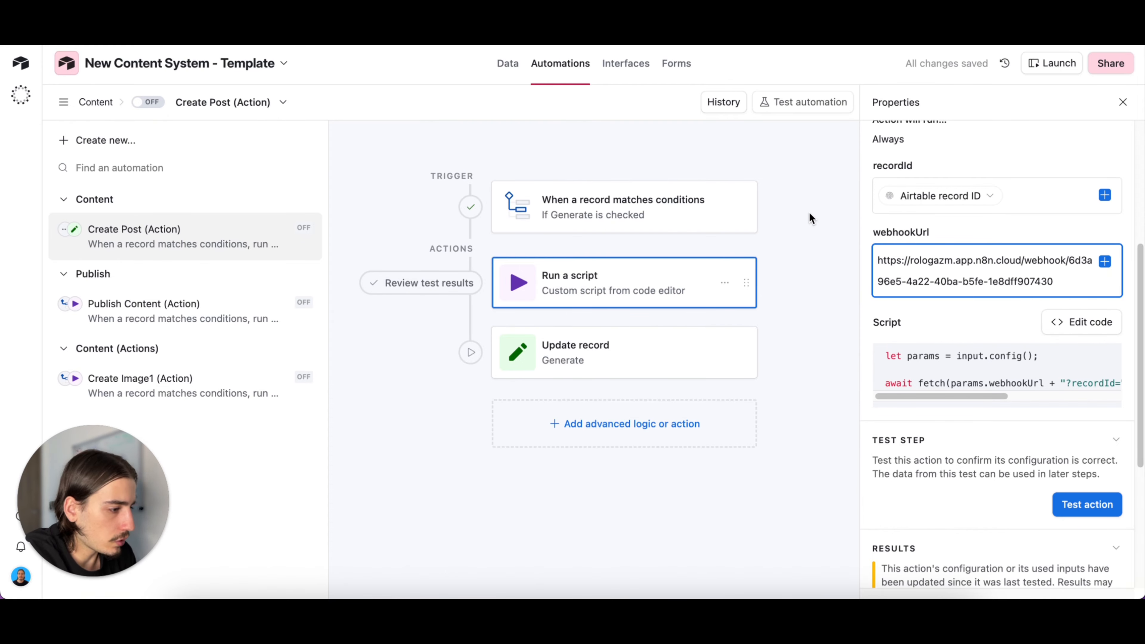
pyautogui.click(153, 103)
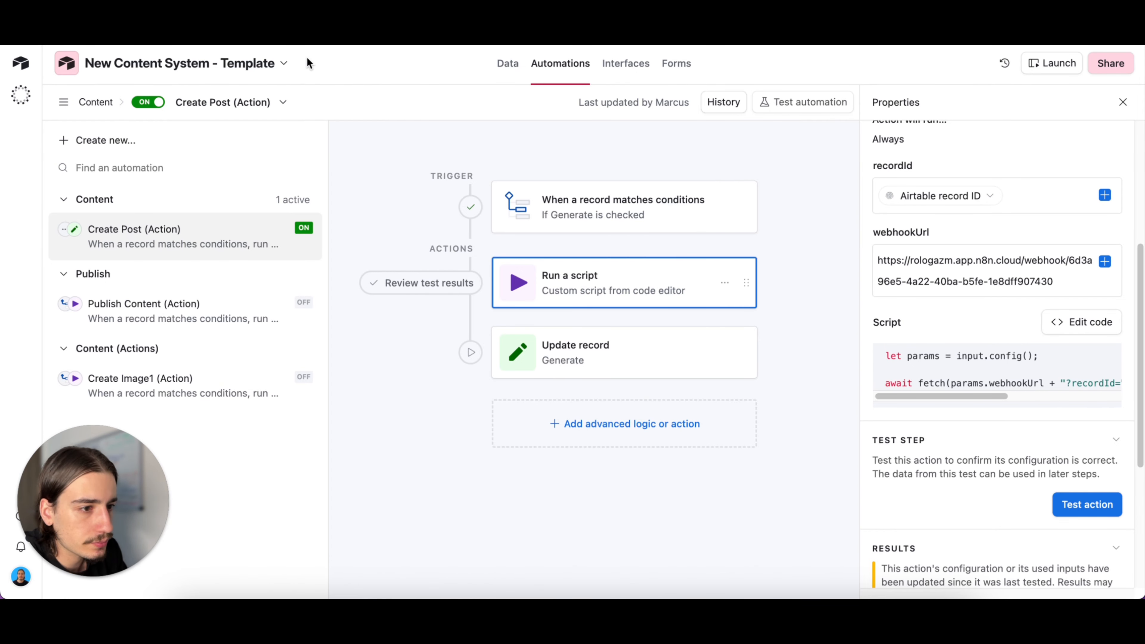
# - Switch to n8n and copy the test URL of the Image section's Webhook1 node
pyautogui.click(122, 44)
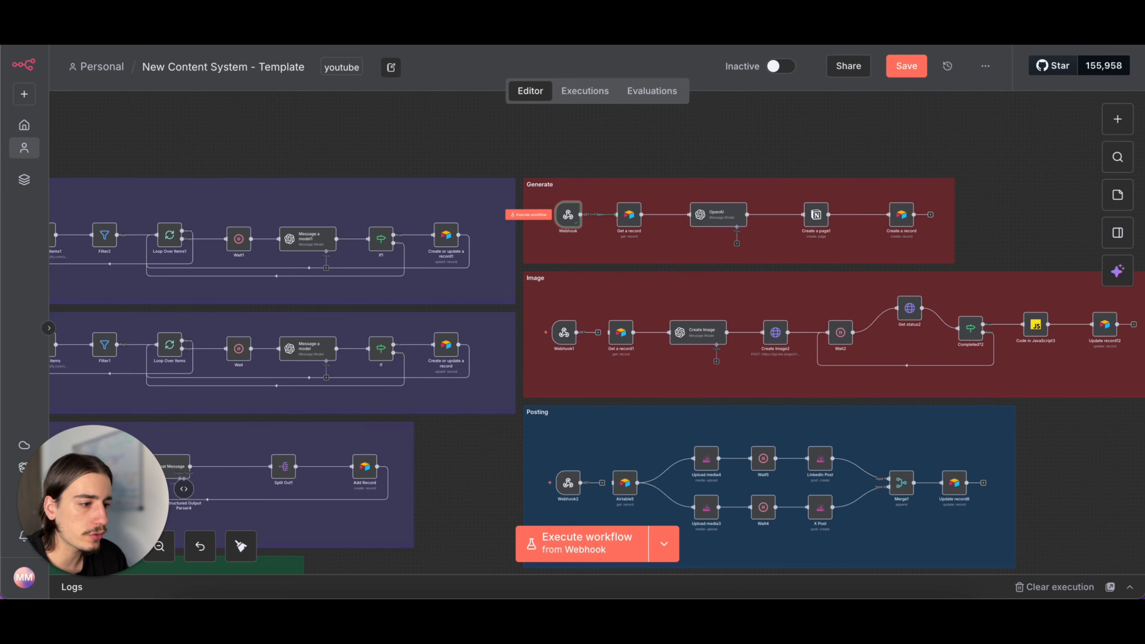
pyautogui.scroll(-1, 598, 167)
pyautogui.scroll(-1, 599, 167)
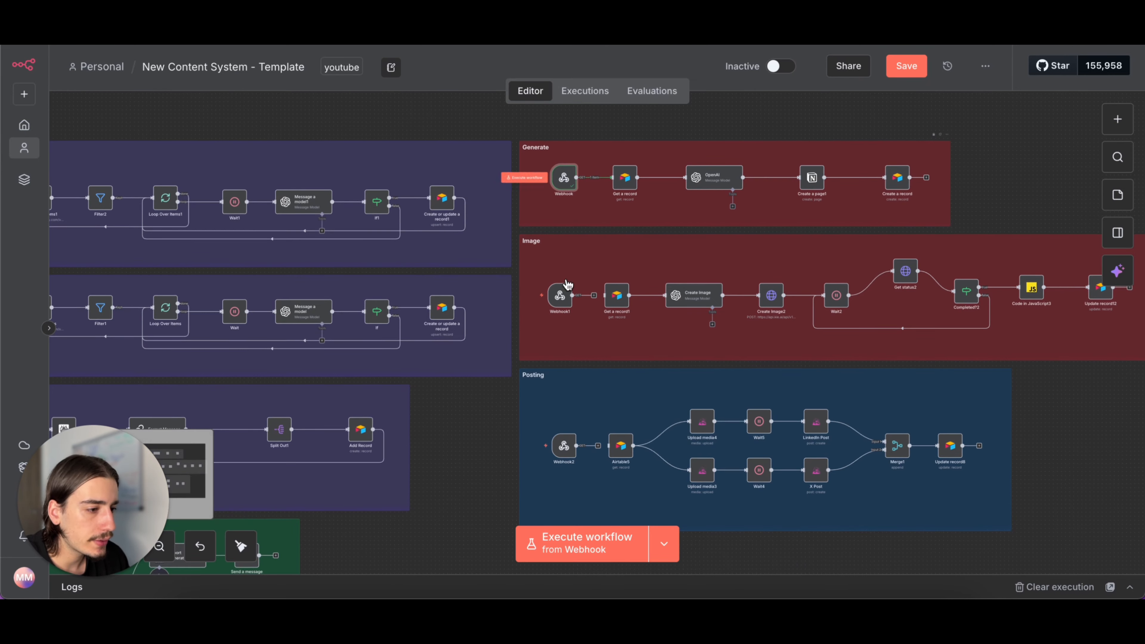
pyautogui.doubleClick(563, 296)
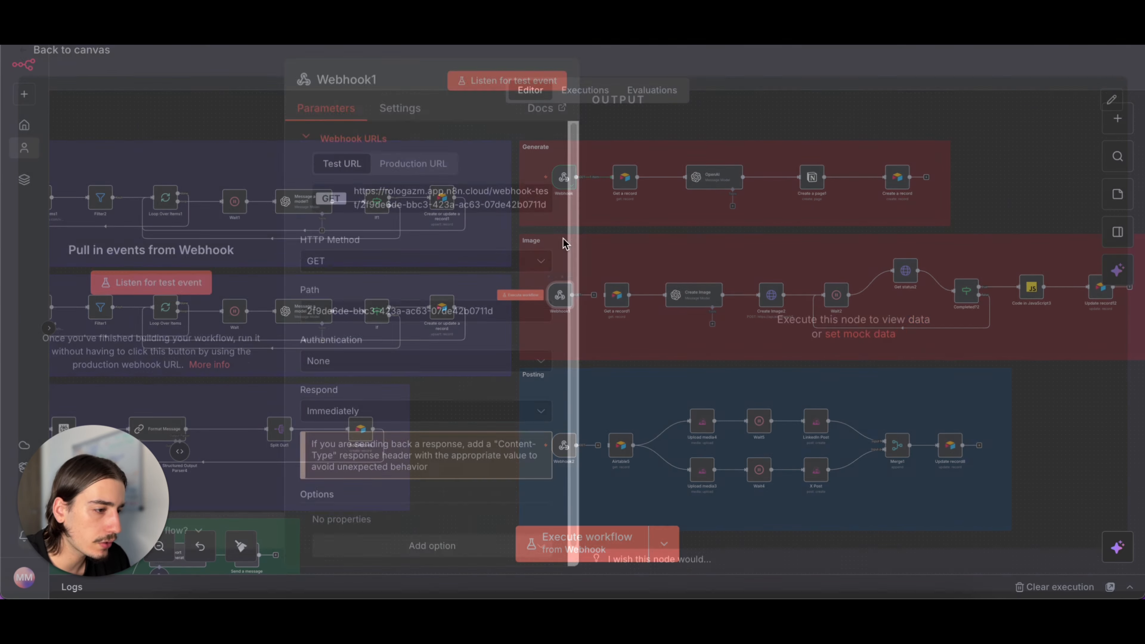
pyautogui.click(422, 206)
pyautogui.click(634, 81)
# - Switch back to Airtable and open the Create Image1 (Action) automation
pyautogui.click(253, 44)
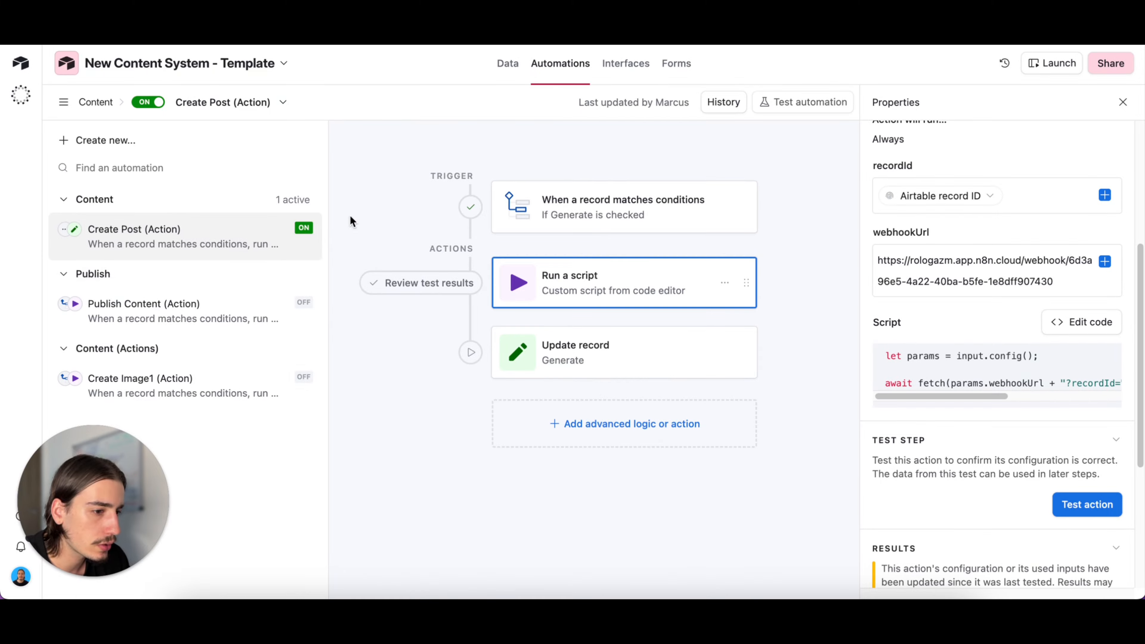
pyautogui.click(217, 315)
pyautogui.click(212, 395)
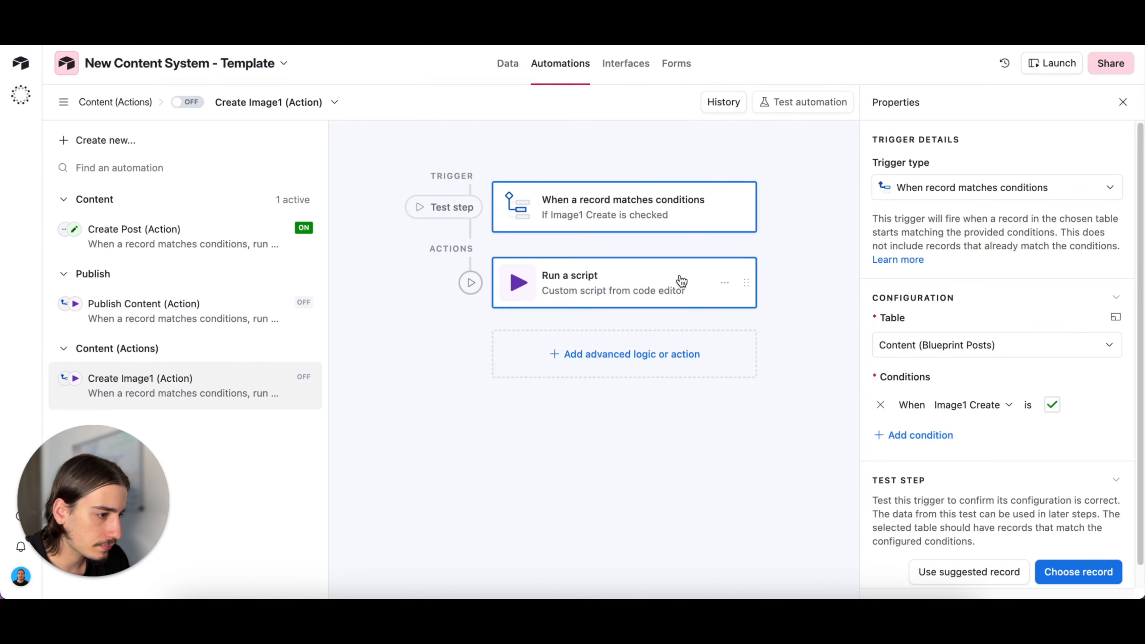
# - Add a record to the Review view of the Content (Blueprint Posts) table and check its Image1 Create box
pyautogui.click(505, 68)
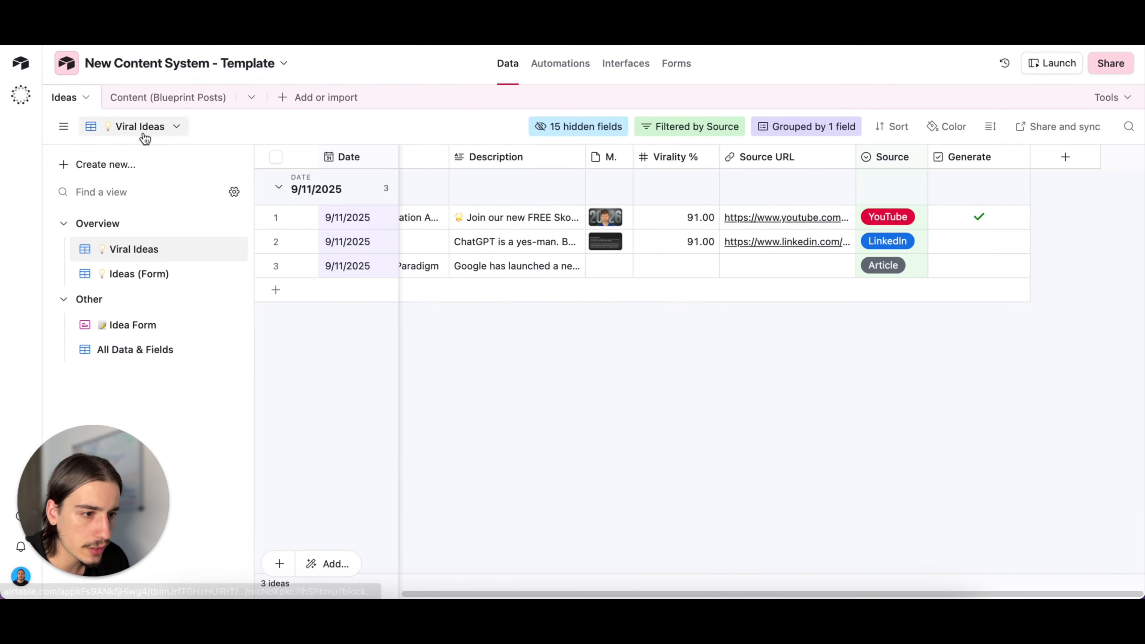
pyautogui.click(142, 100)
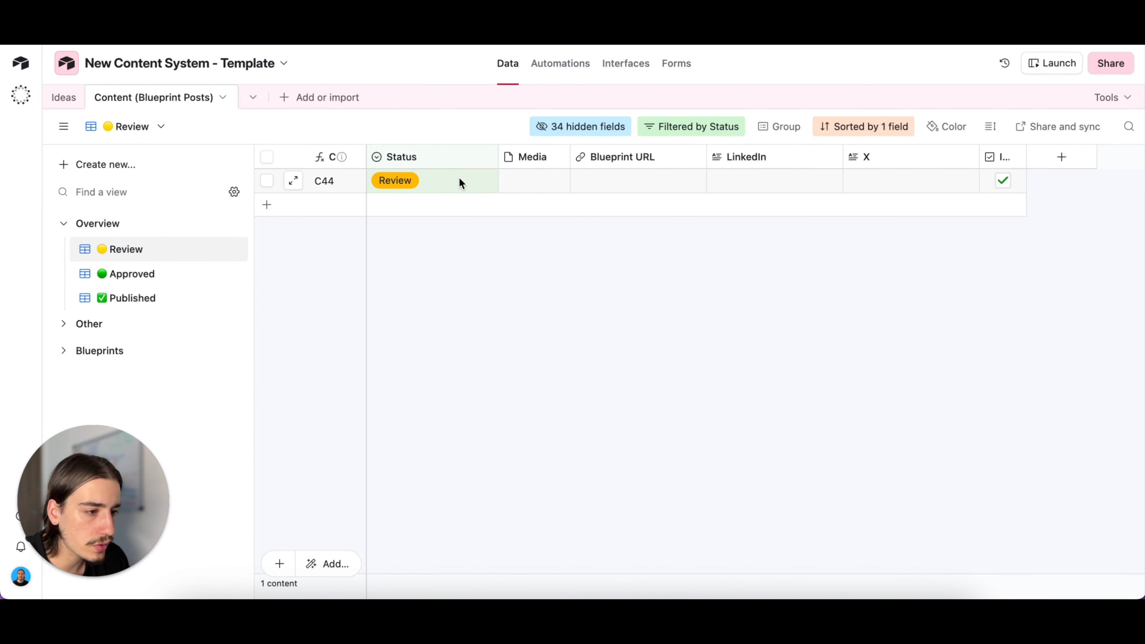
pyautogui.click(267, 205)
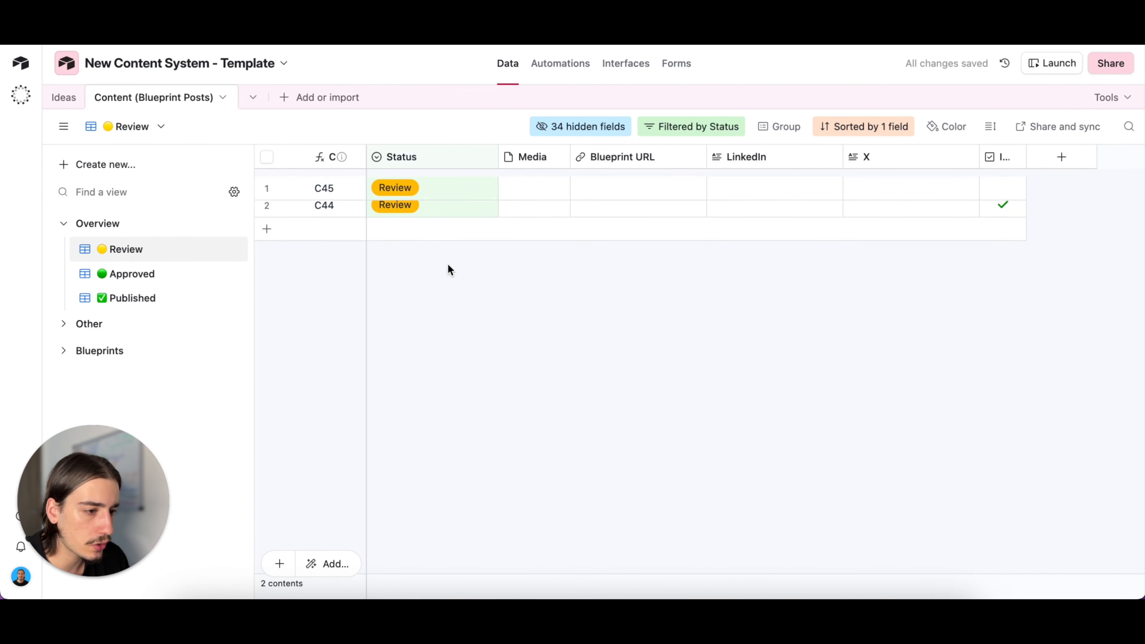
pyautogui.click(1012, 186)
pyautogui.click(1008, 183)
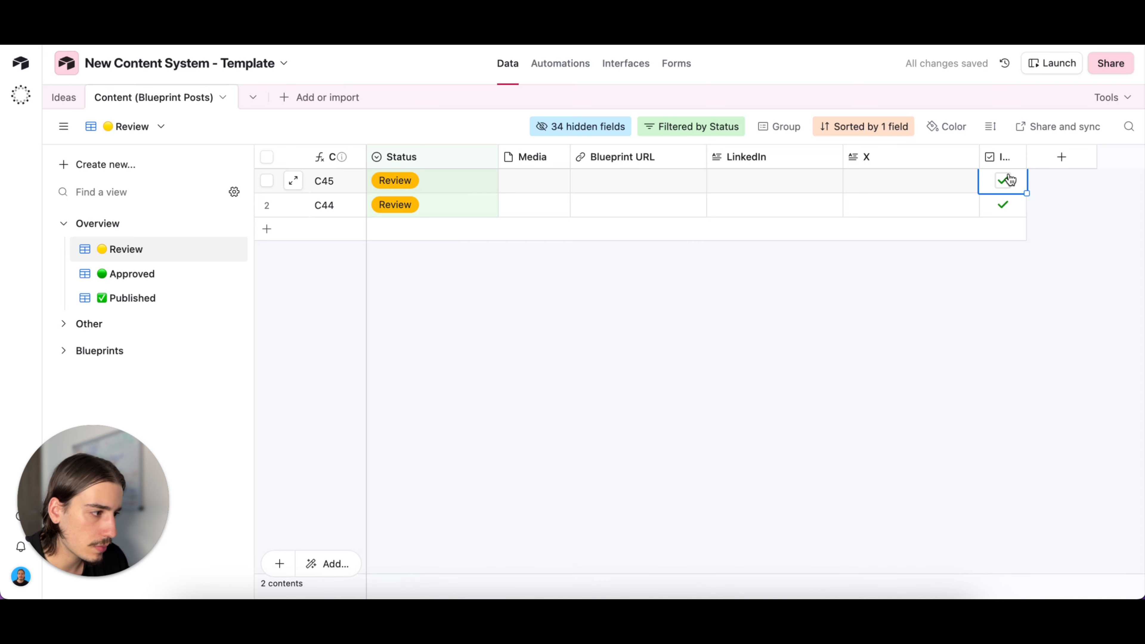
# - Test the Create Image1 (Action) automation's trigger with record C45
pyautogui.click(556, 70)
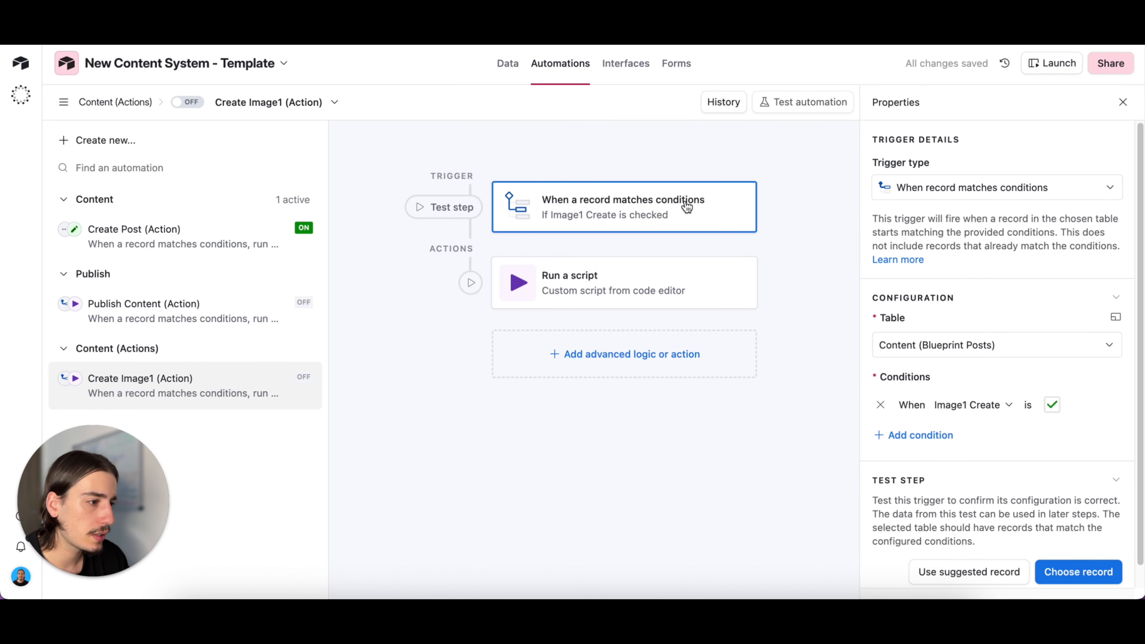
pyautogui.click(1074, 576)
pyautogui.click(652, 229)
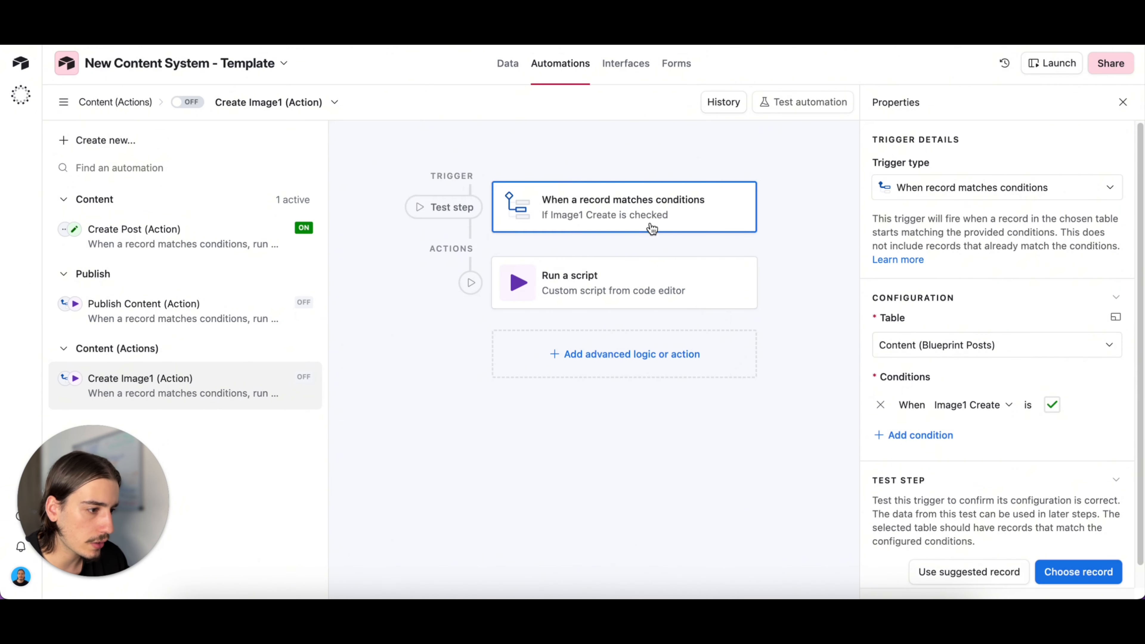
pyautogui.click(1045, 571)
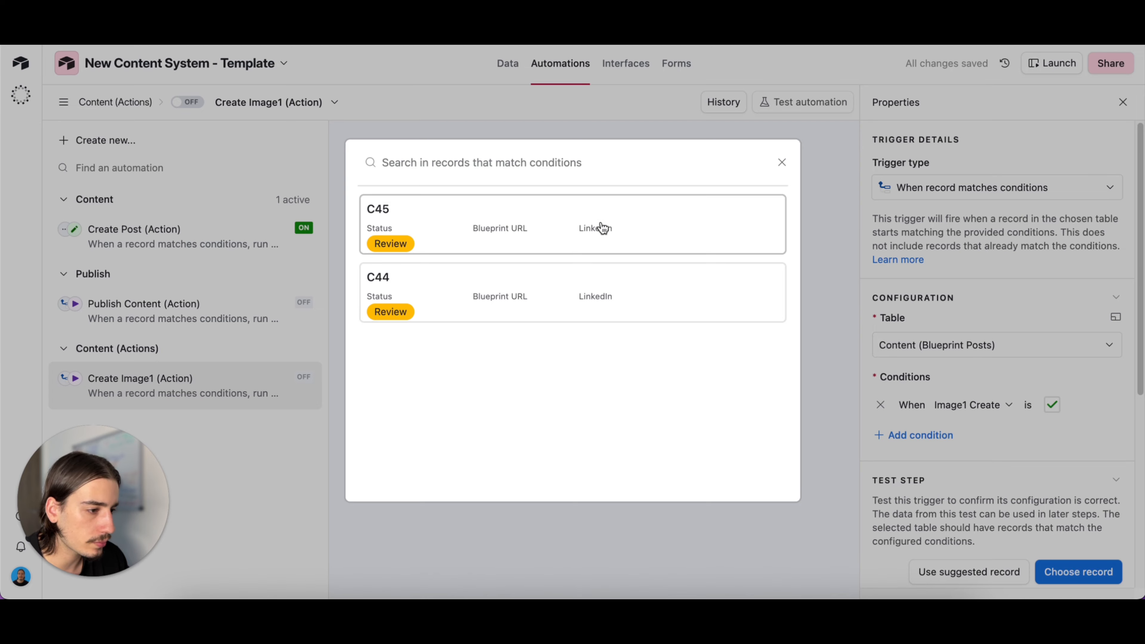
pyautogui.click(623, 225)
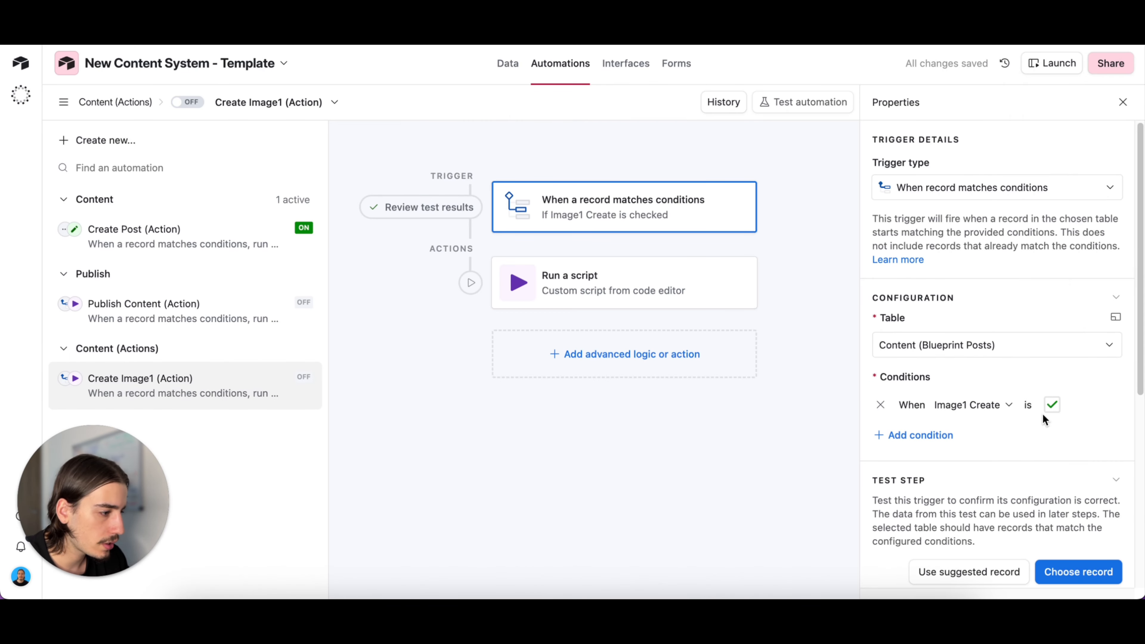
# - Paste Webhook1's test URL as the webhookUrl of the Create Image1 (Action) automation's Run a script action
pyautogui.click(595, 276)
pyautogui.scroll(-2, 872, 352)
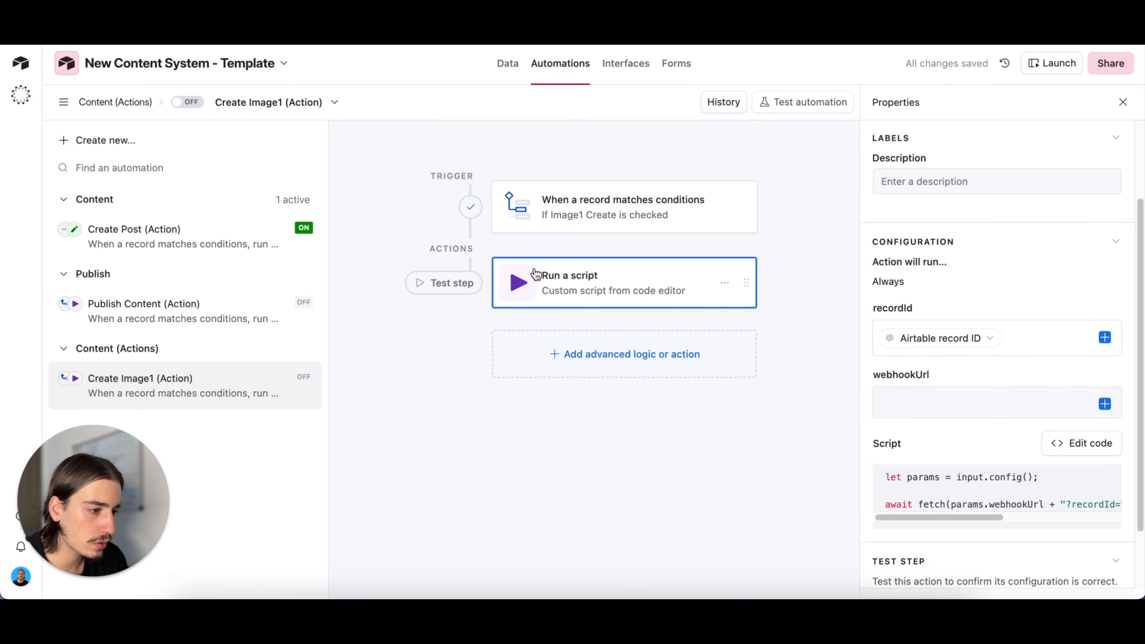
pyautogui.click(990, 409)
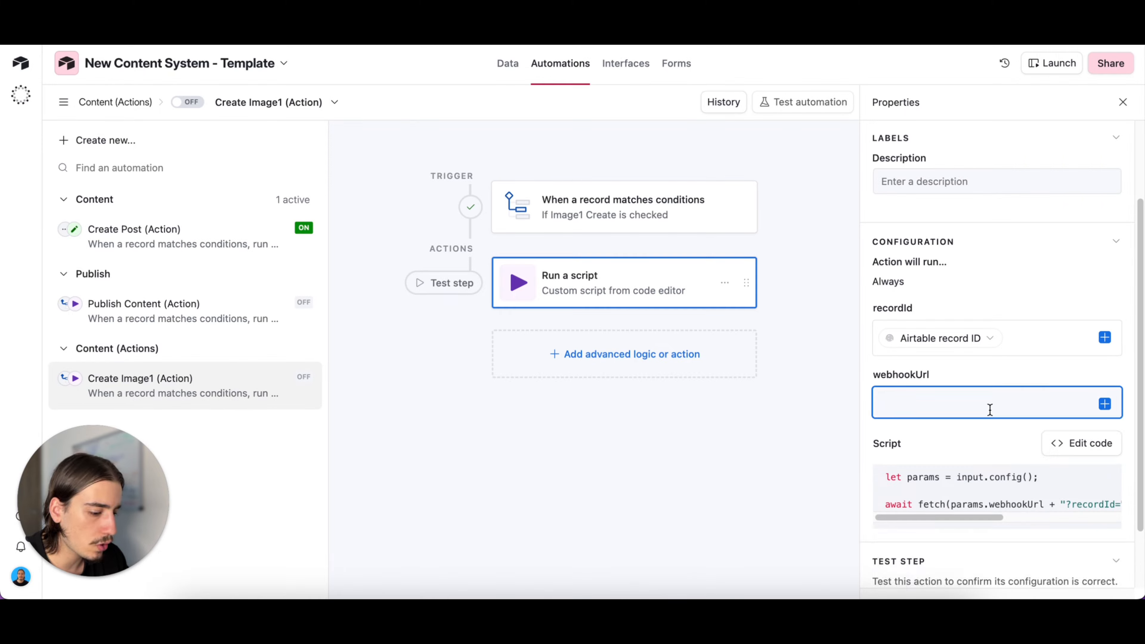
pyautogui.click(753, 448)
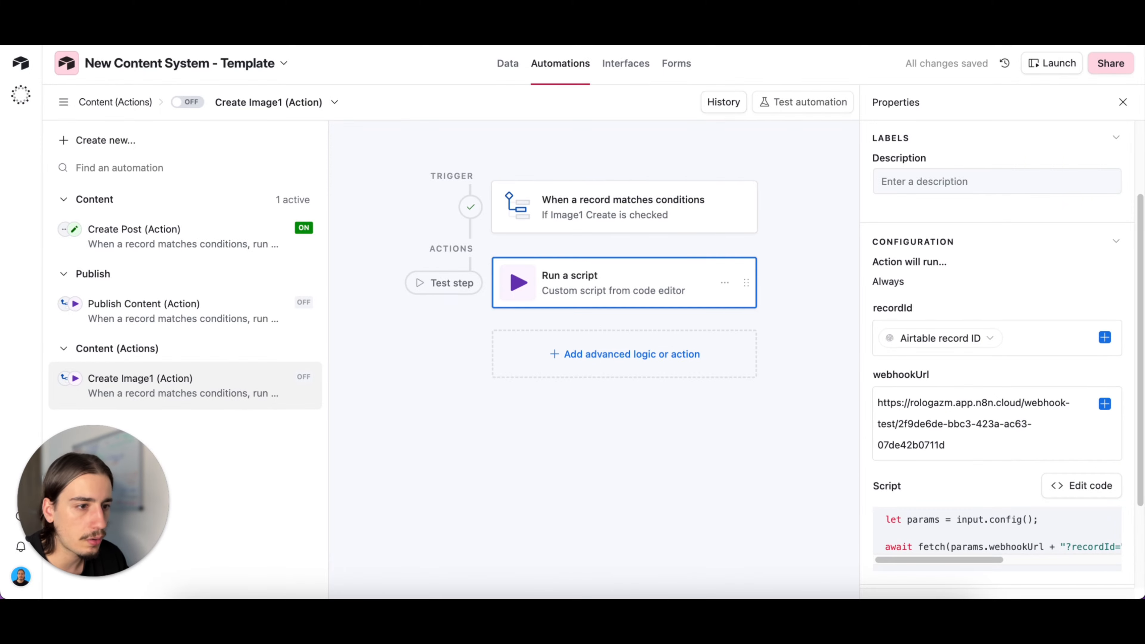
# - Switch to n8n, stop any wait for a trigger event, and make the Webhook1 node listen for a test event
pyautogui.hotkey('ctrl', 'Tab')
pyautogui.moveTo(563, 300)
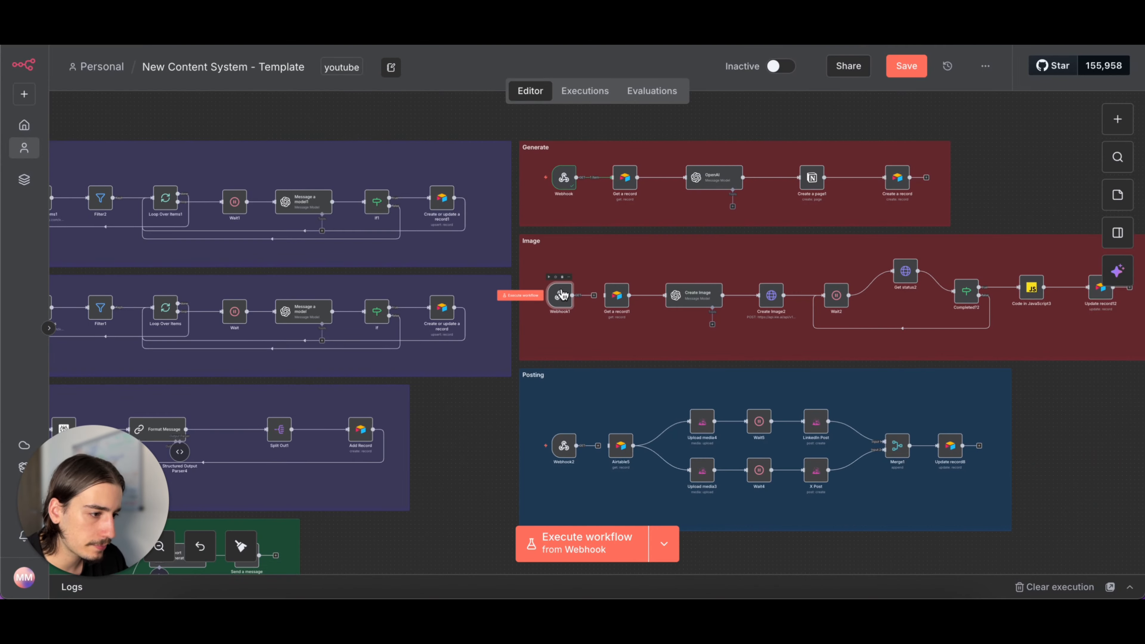
pyautogui.click(548, 277)
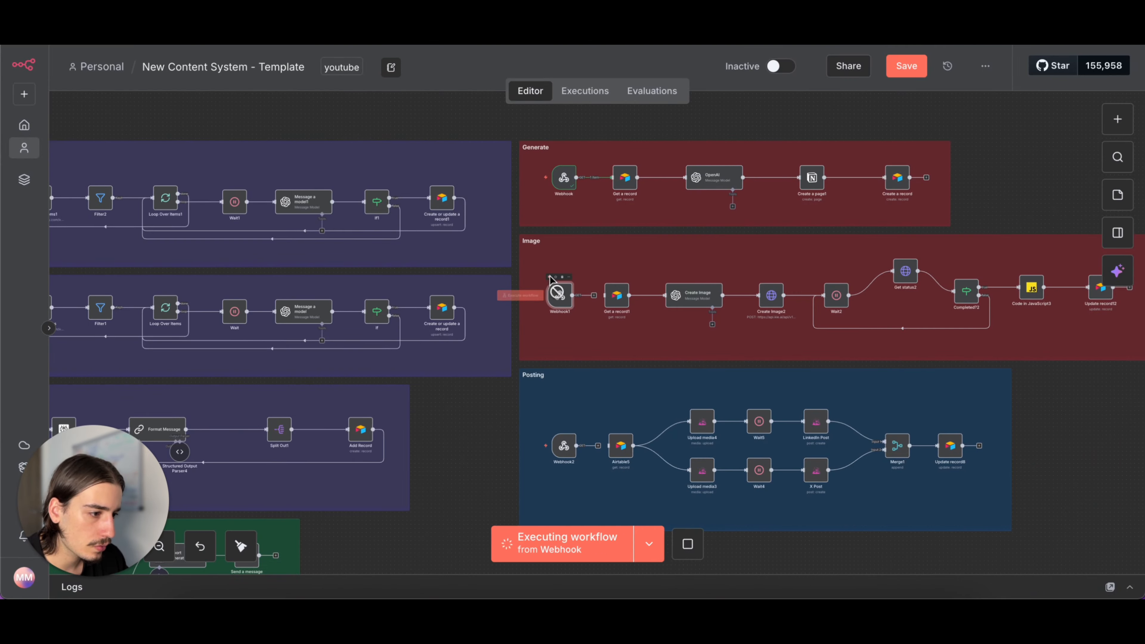
pyautogui.click(705, 546)
pyautogui.doubleClick(563, 305)
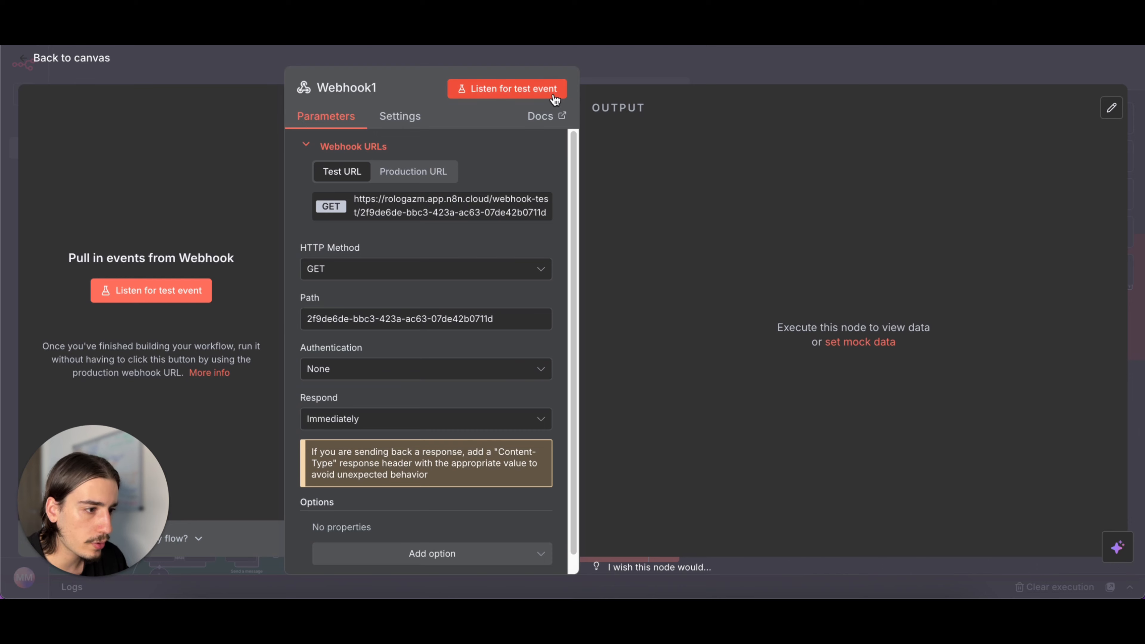
# - Test the Create Image1 (Action) script action in Airtable and check Webhook1's output in n8n
pyautogui.hotkey('ctrl', 'Tab')
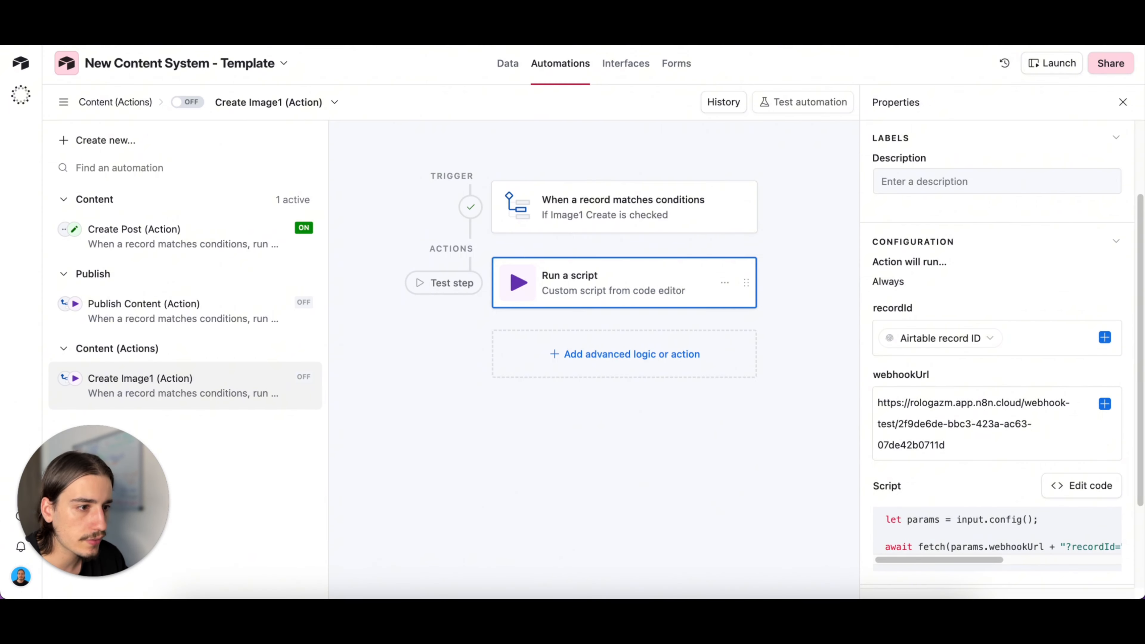
pyautogui.scroll(-5, 882, 443)
pyautogui.click(1071, 550)
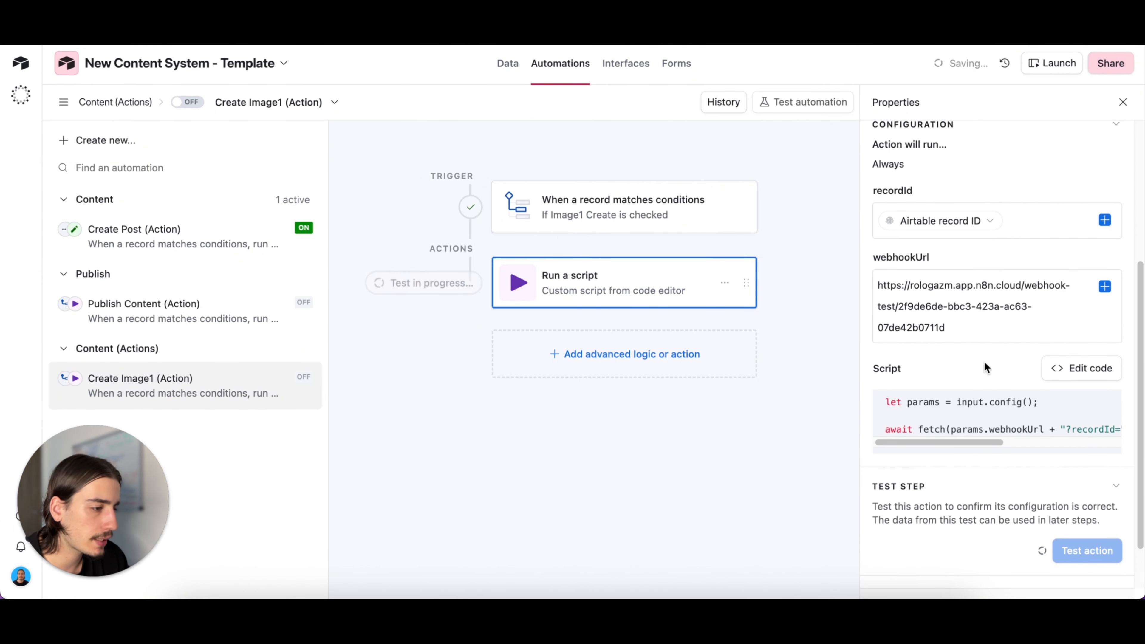
pyautogui.hotkey('ctrl', 'shift', 'Tab')
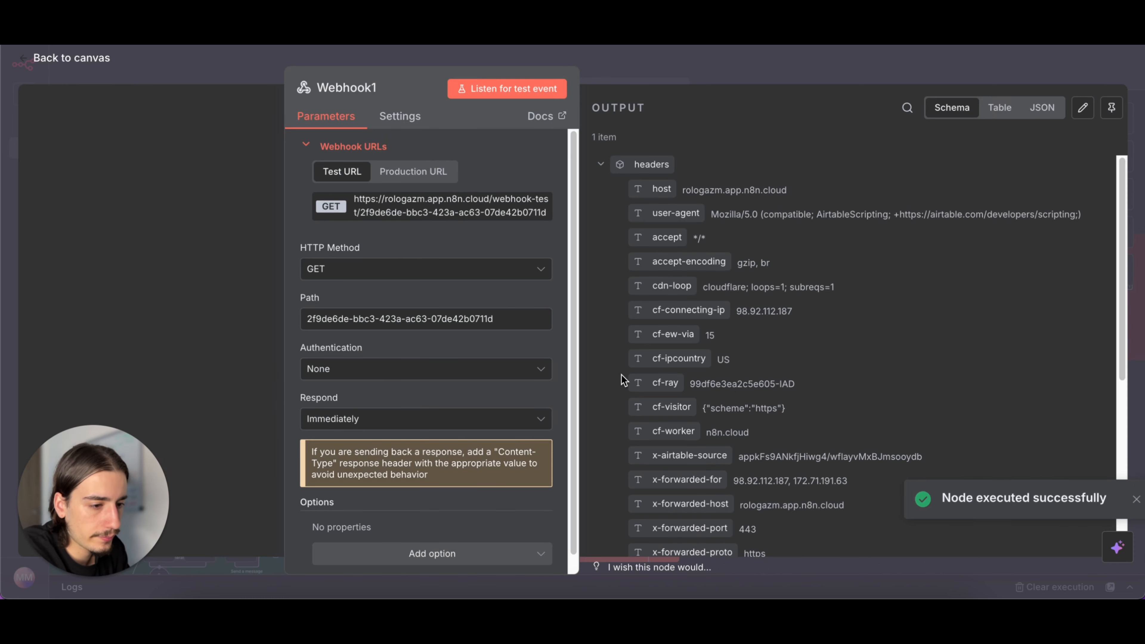
pyautogui.press('Escape')
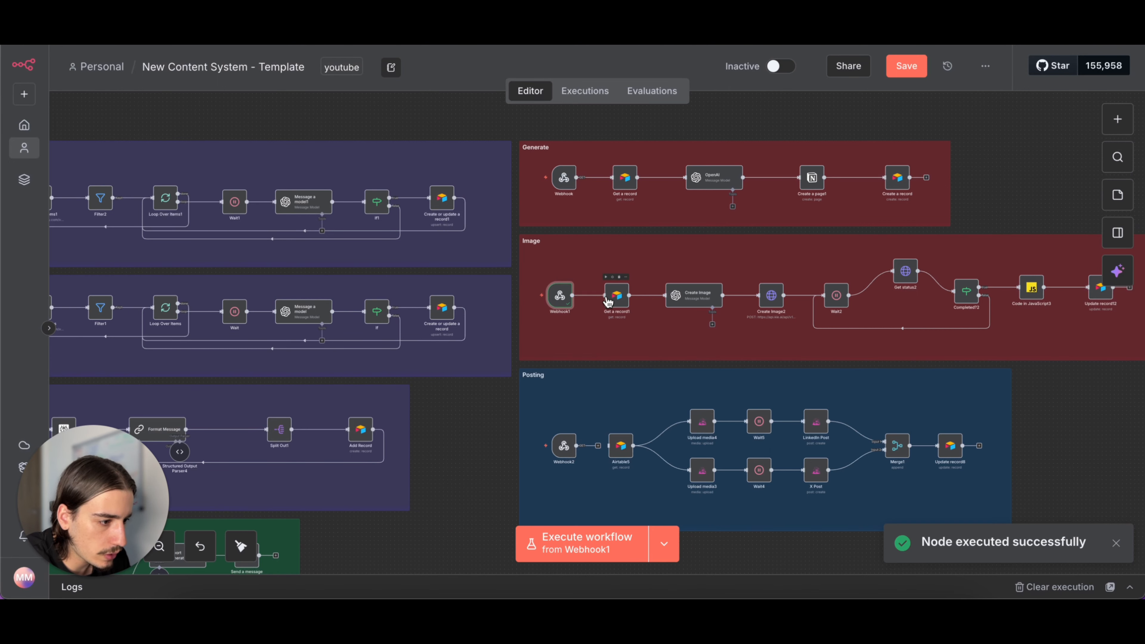
# - Copy the production URL of the Image section's Webhook1 node
pyautogui.doubleClick(560, 296)
pyautogui.click(439, 172)
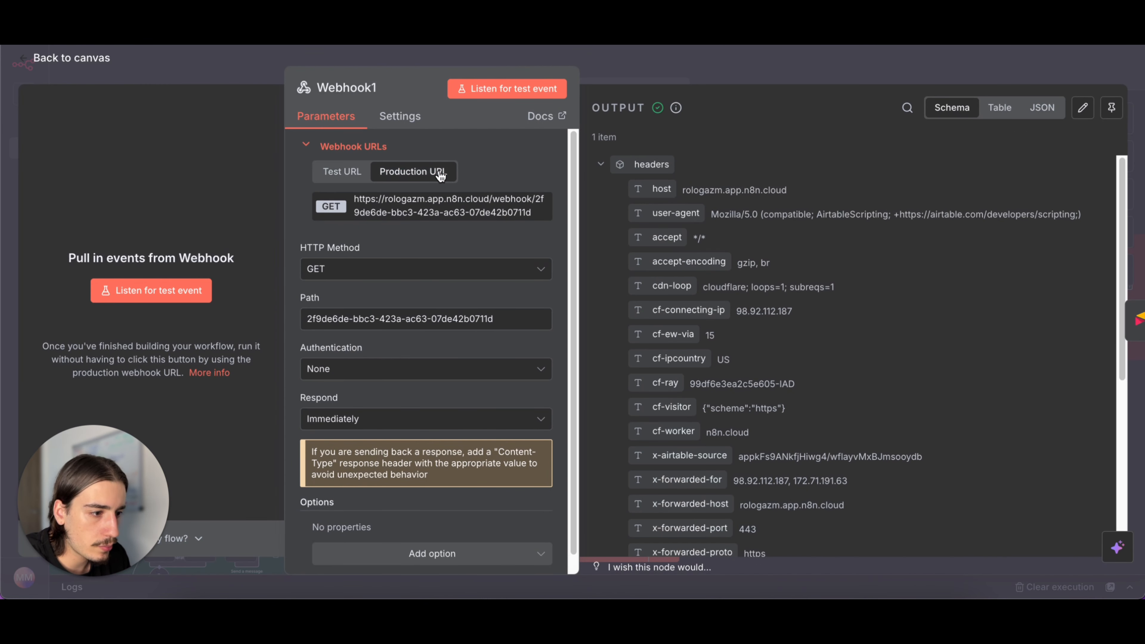
pyautogui.click(433, 203)
# - Switch to Airtable, replace the Create Image1 (Action) script's webhookUrl with the copied production URL, and turn the automation on
pyautogui.hotkey('ctrl', 'Tab')
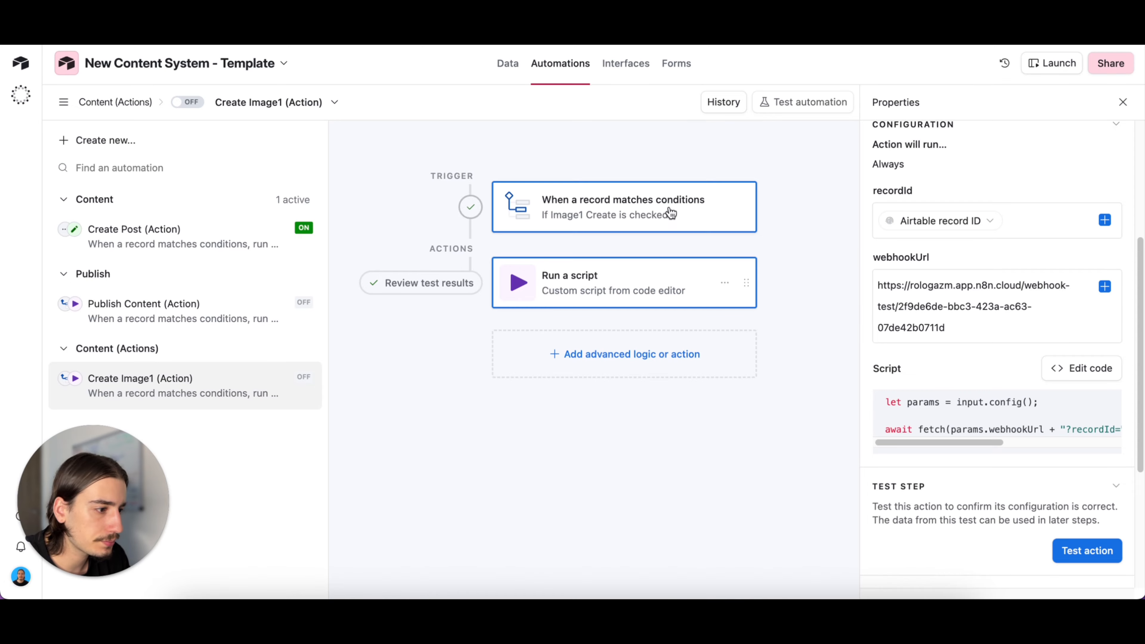
pyautogui.click(1008, 331)
pyautogui.press('super+a')
pyautogui.hotkey('ctrl', 'v')
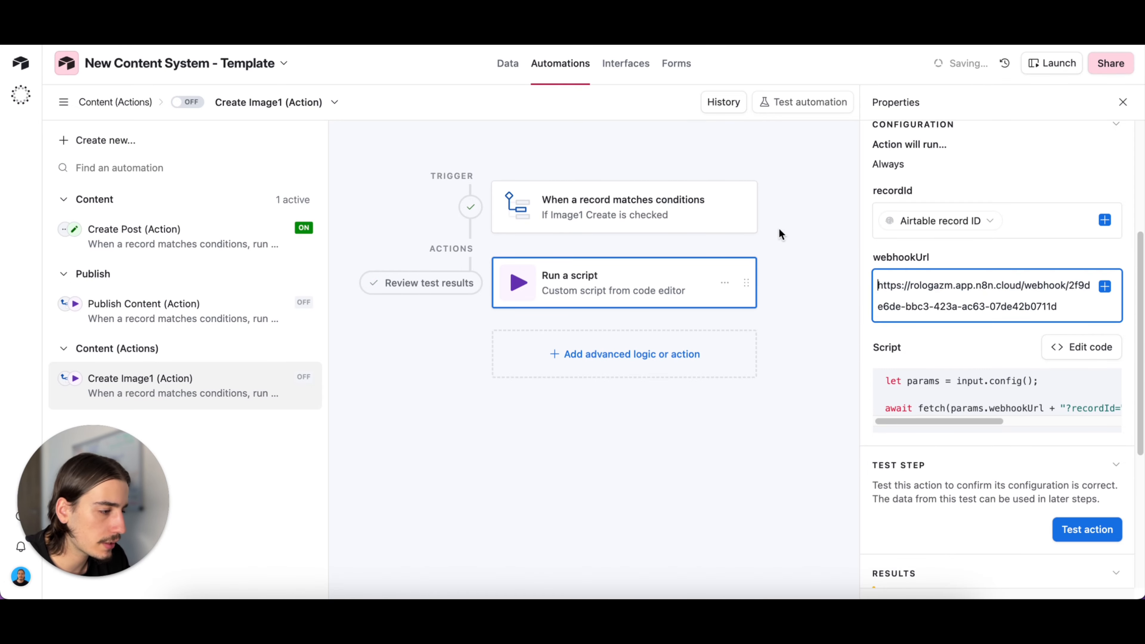
pyautogui.click(803, 276)
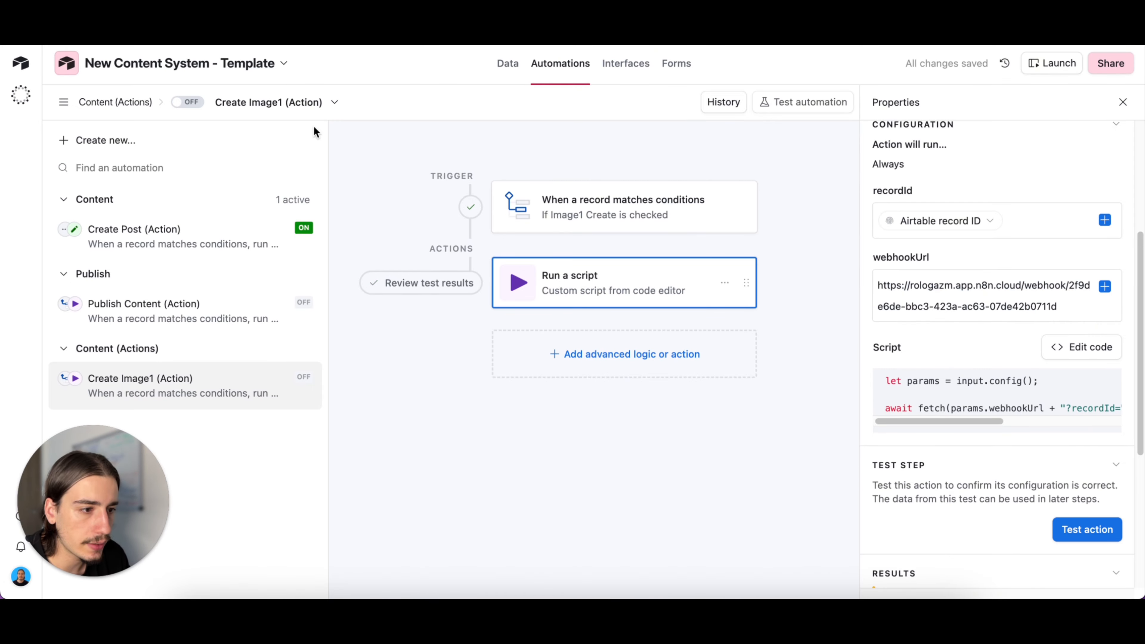
pyautogui.click(195, 105)
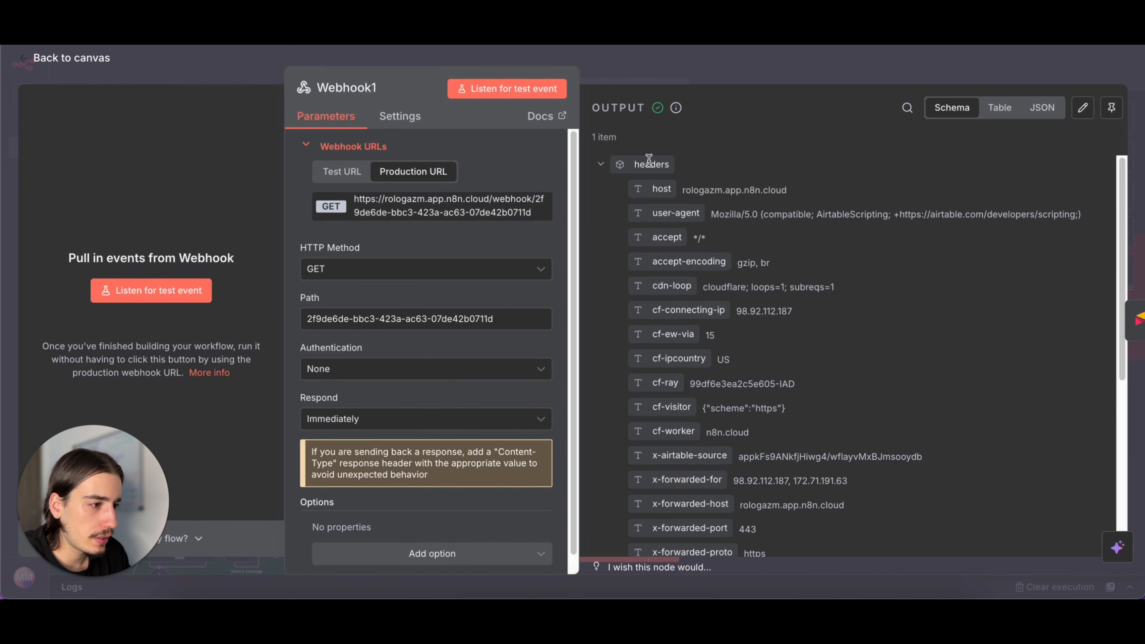
# - Copy the test URL of the Posting section's Webhook2 node and open the Publish Content (Action) automation in Airtable
pyautogui.press('Escape')
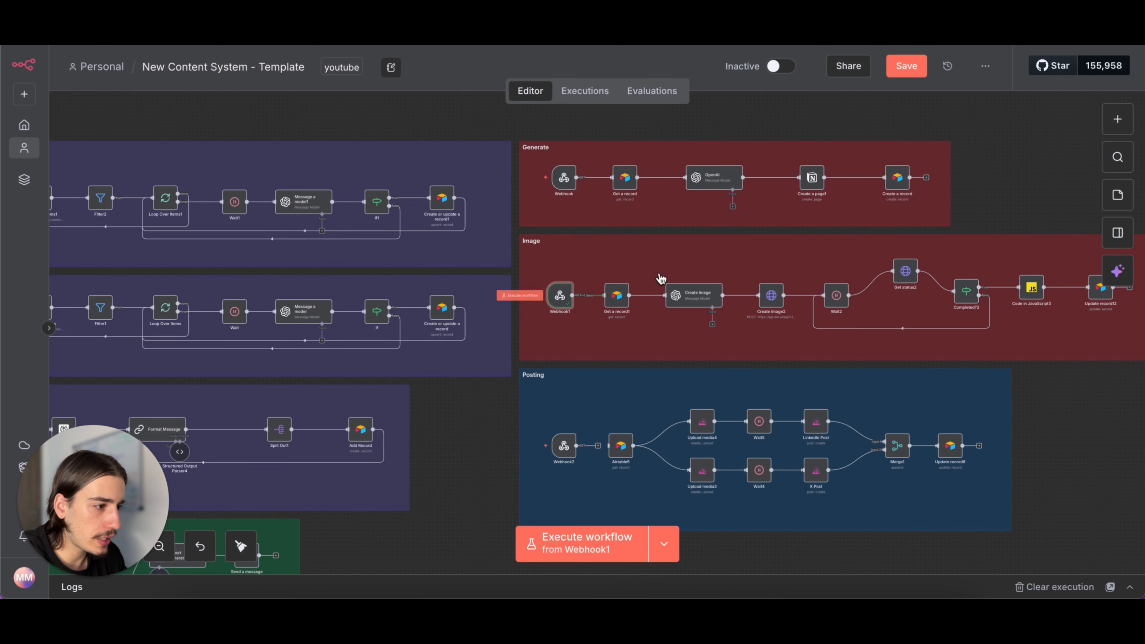
pyautogui.doubleClick(564, 445)
pyautogui.click(551, 204)
pyautogui.press('Escape')
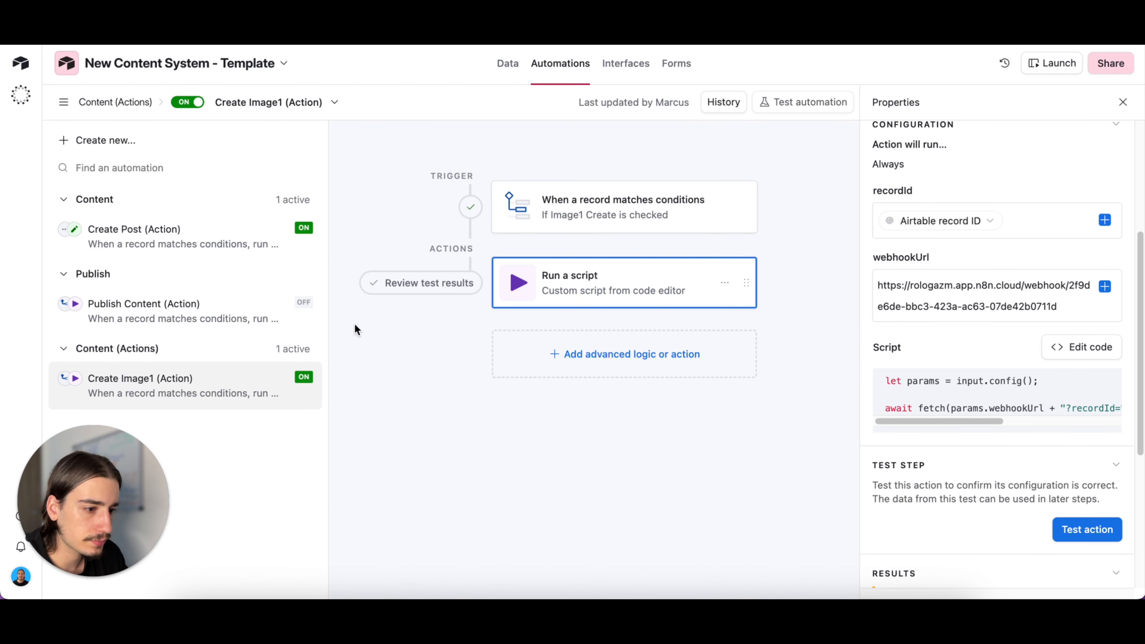
pyautogui.click(158, 309)
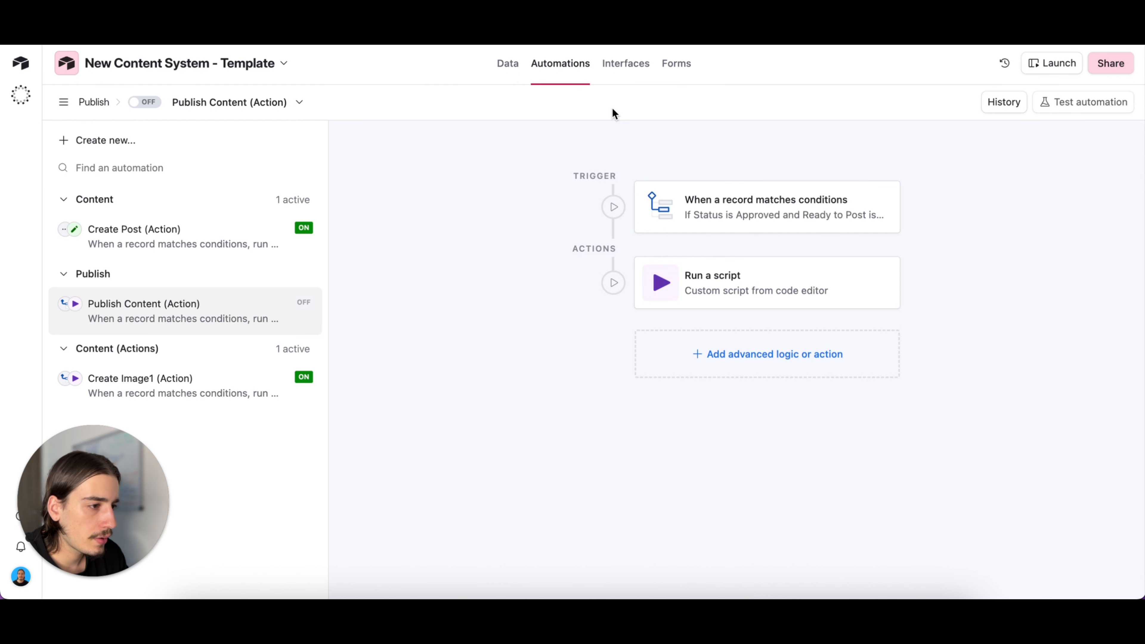
# - In the Content (Blueprint Posts) table, change record C44's status to Approved and open the Approved view
pyautogui.click(509, 59)
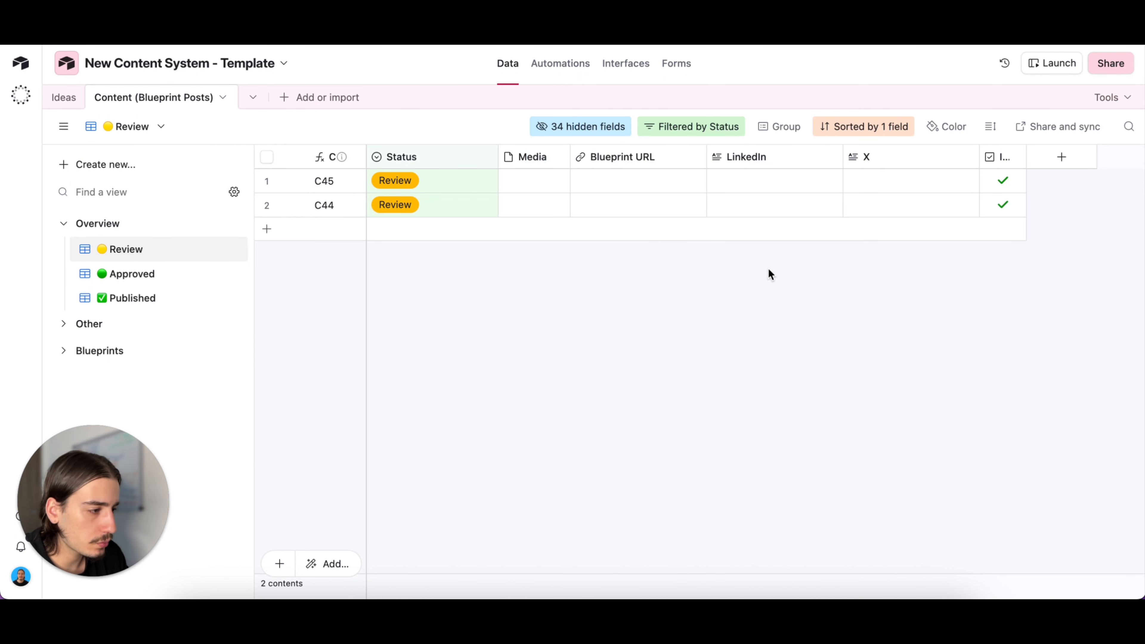
pyautogui.click(389, 211)
pyautogui.click(391, 207)
pyautogui.click(401, 311)
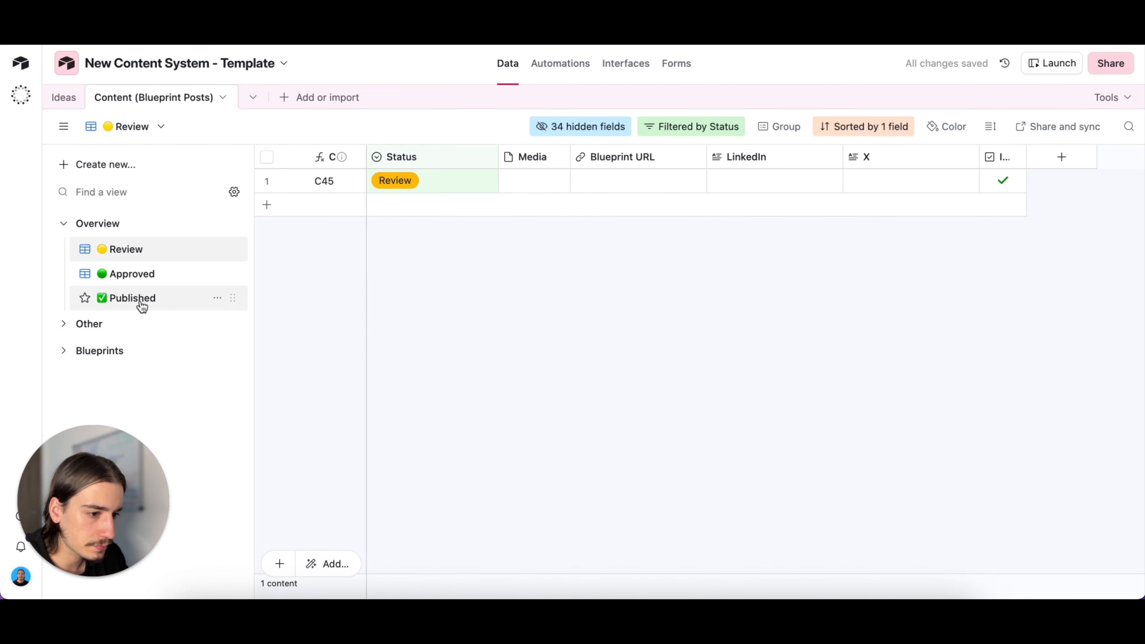
pyautogui.click(150, 280)
# - Set record C44's Post Date to 11/11/2025 in the Approved view
pyautogui.hscroll(3, 973, 171)
pyautogui.click(966, 181)
pyautogui.click(965, 181)
pyautogui.click(978, 304)
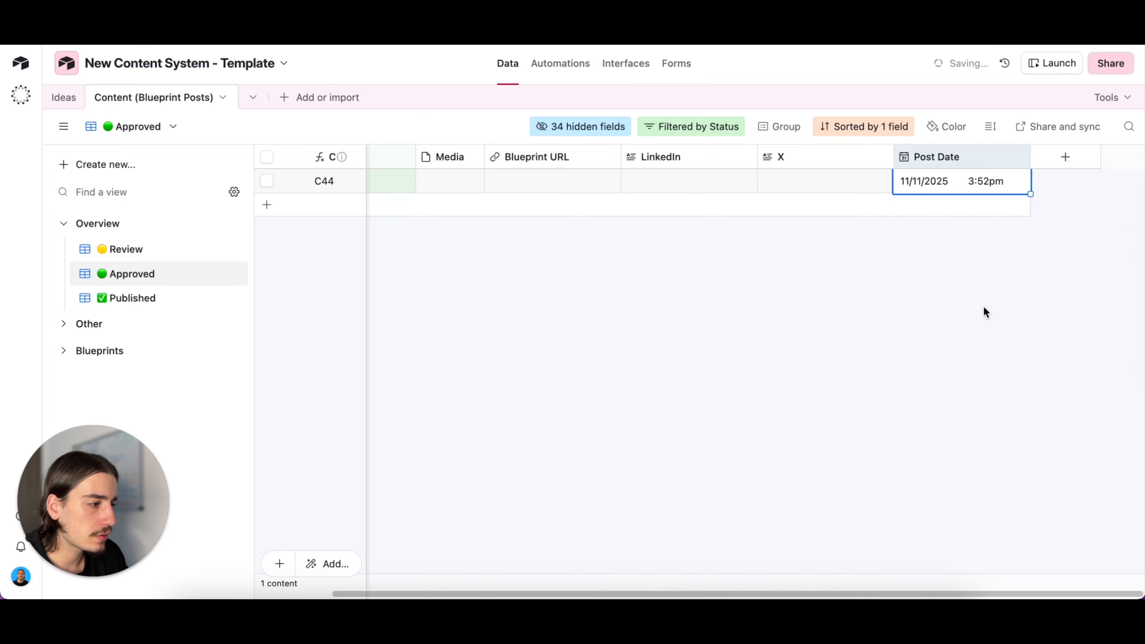
pyautogui.hscroll(-2, 891, 217)
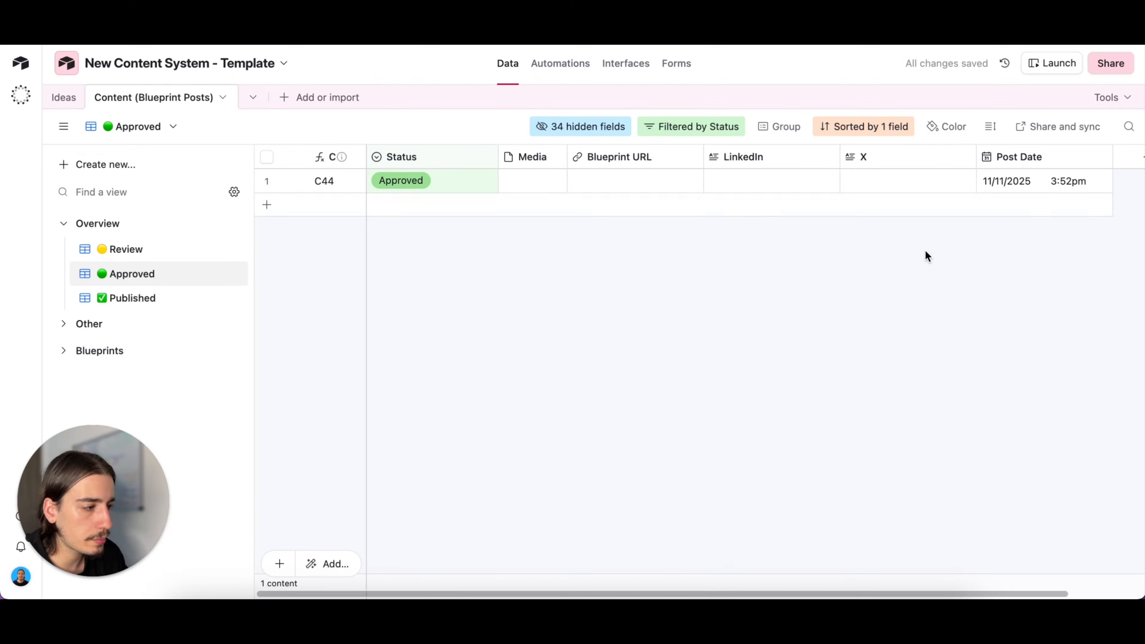
# - Show the hidden Ready to Post field in the Approved view
pyautogui.hscroll(2, 676, 198)
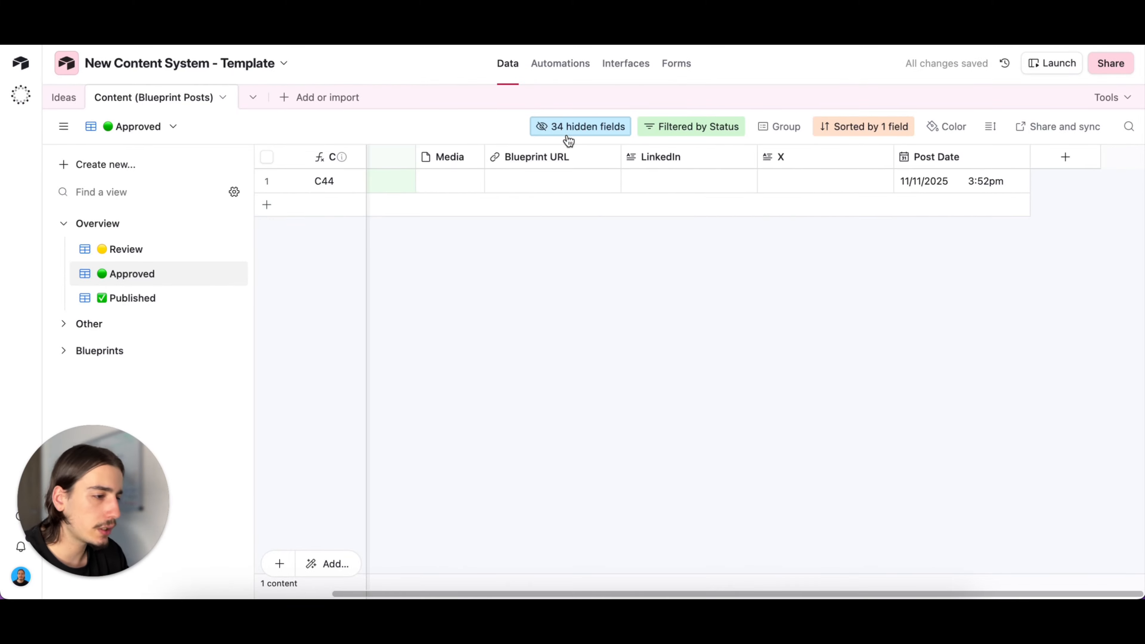
pyautogui.click(581, 126)
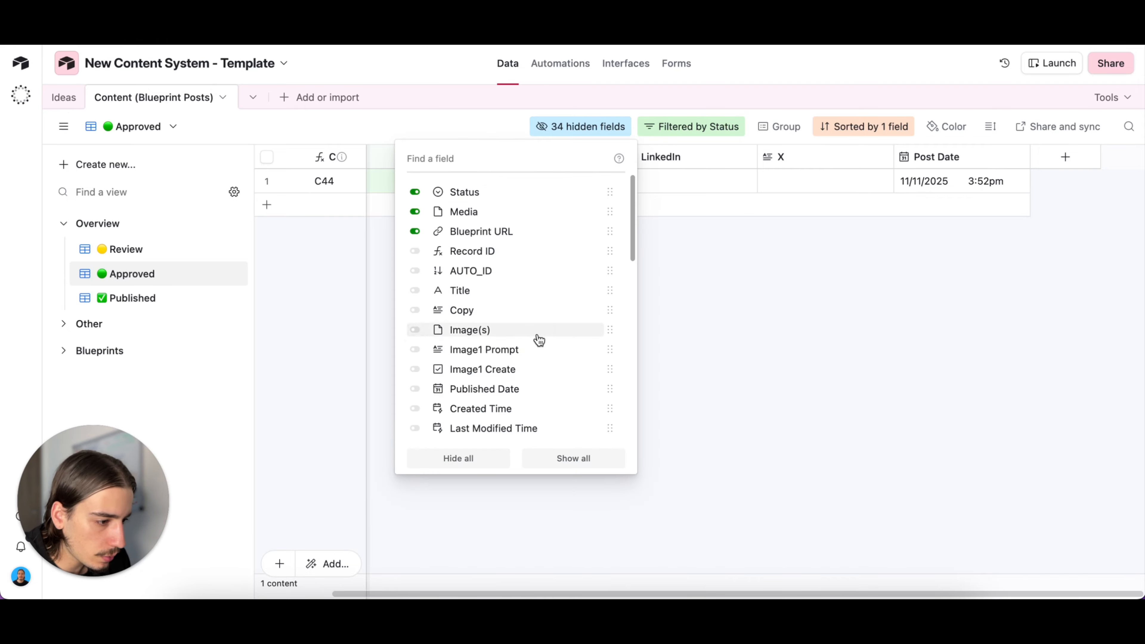
pyautogui.scroll(-5, 539, 339)
pyautogui.scroll(-5, 540, 343)
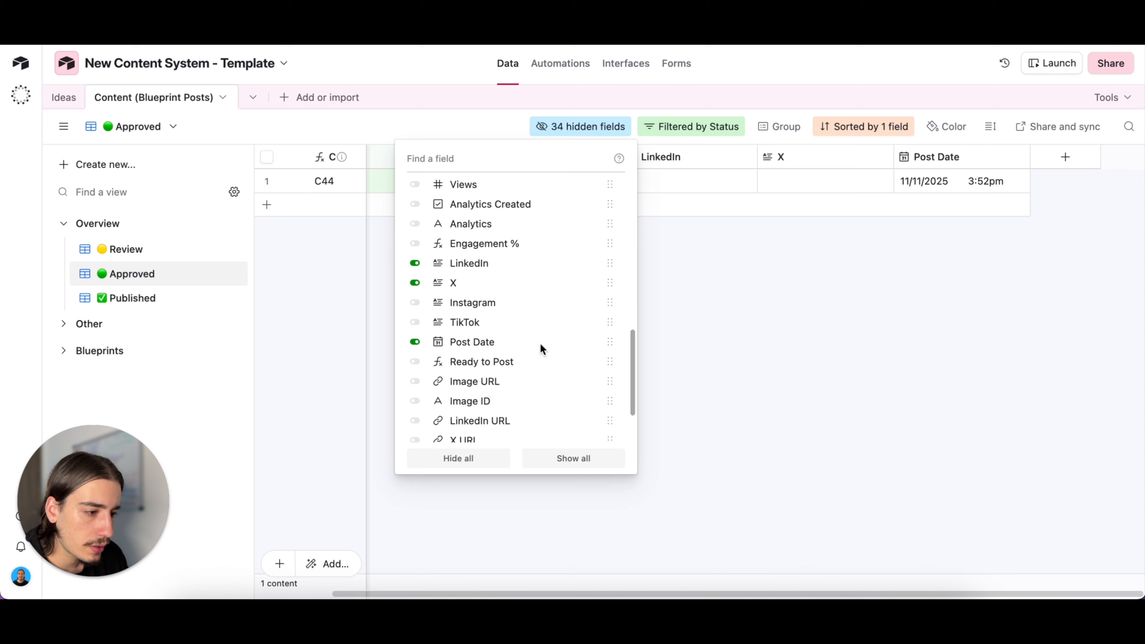
pyautogui.click(500, 327)
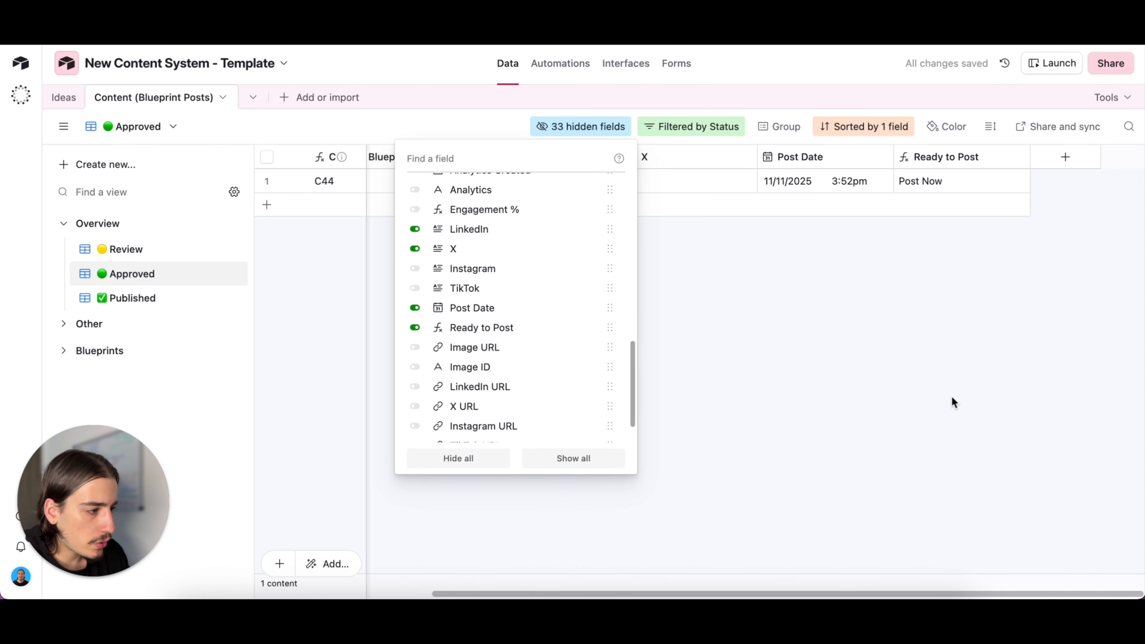
pyautogui.click(950, 396)
# - Clear record C44's Post Date
pyautogui.click(820, 187)
pyautogui.click(818, 186)
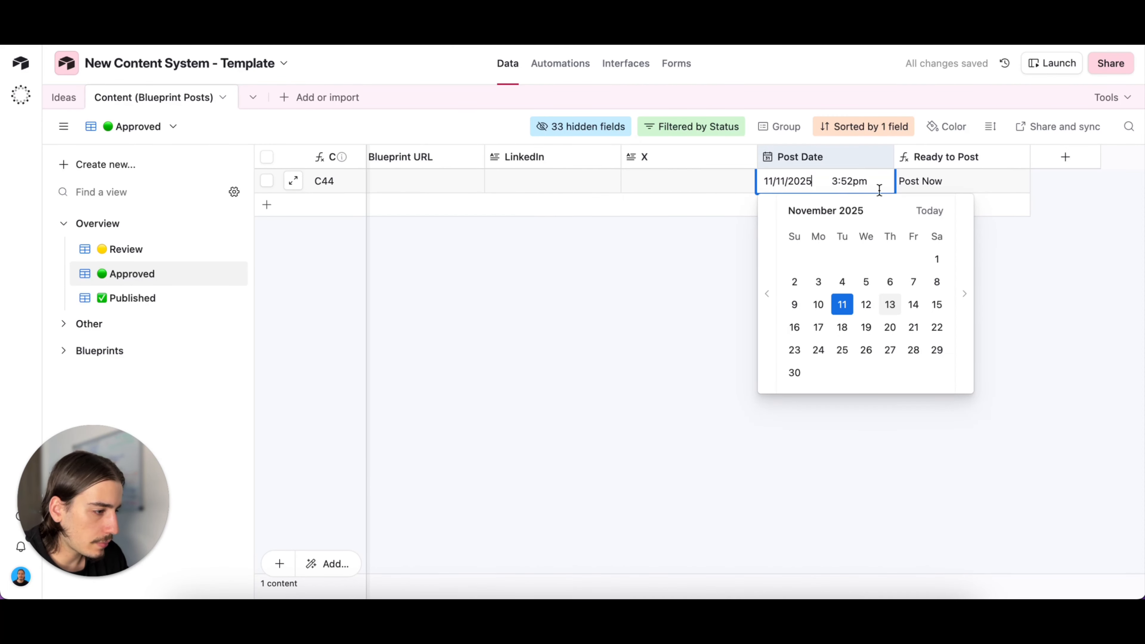
pyautogui.click(752, 255)
pyautogui.click(849, 182)
pyautogui.press('BackSpace')
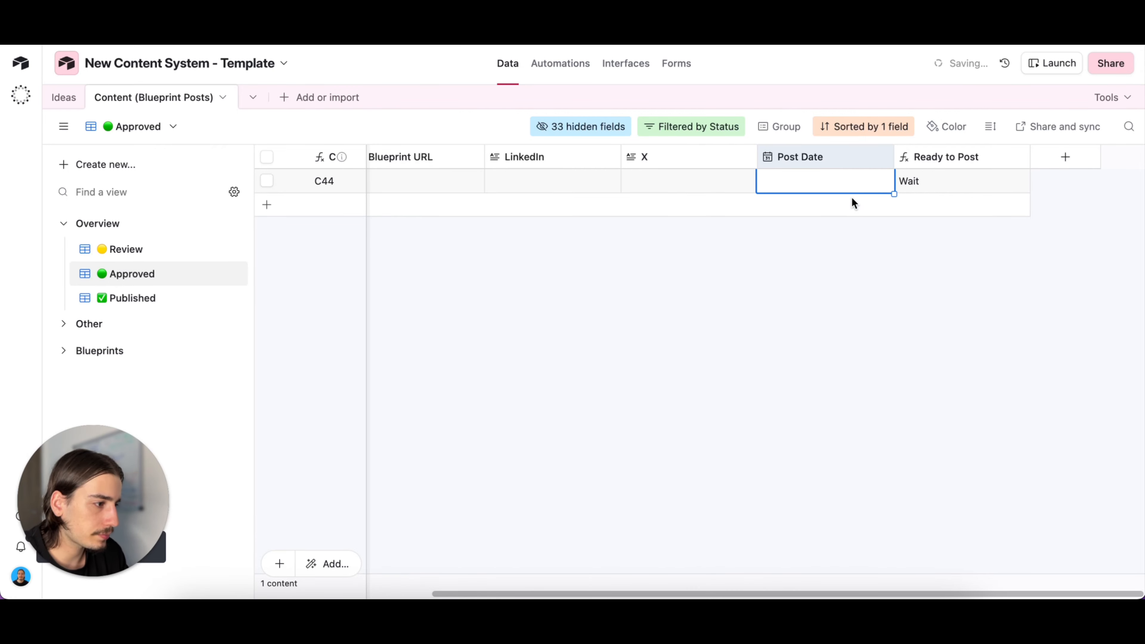
pyautogui.click(849, 239)
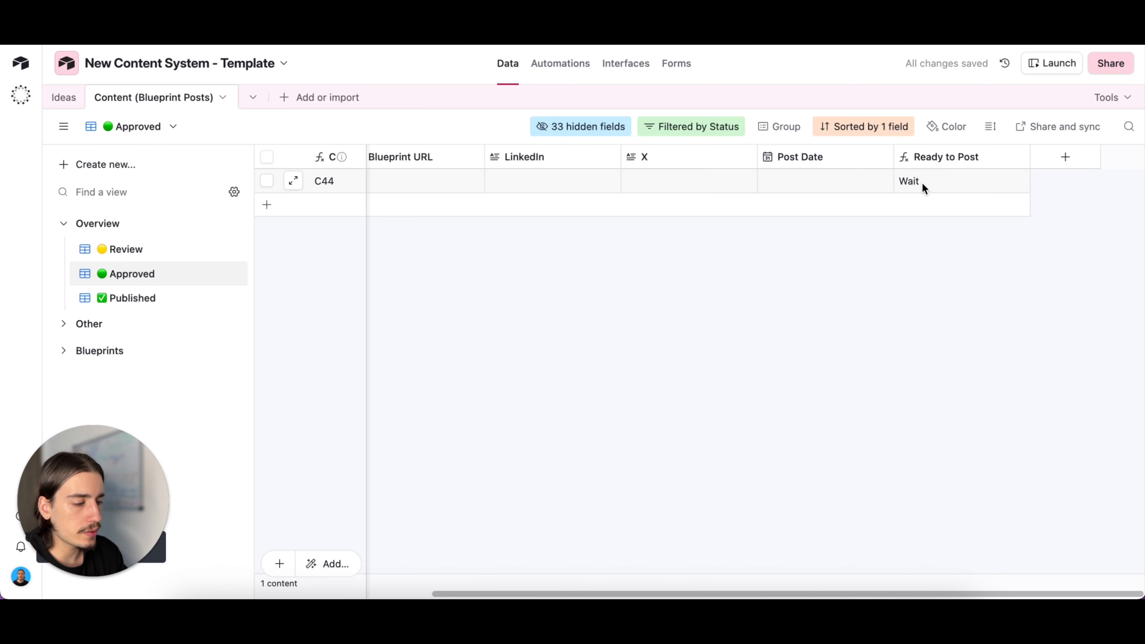
# - Set record C44's Post Date to 12/11/2025
pyautogui.click(840, 179)
pyautogui.click(839, 179)
pyautogui.click(858, 300)
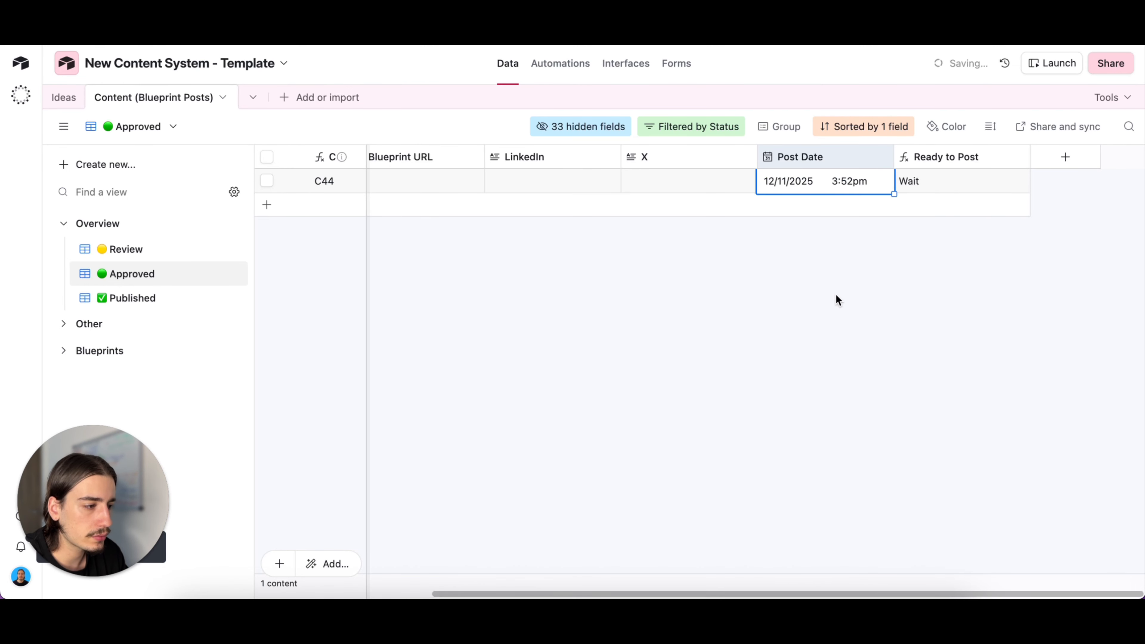
pyautogui.click(842, 271)
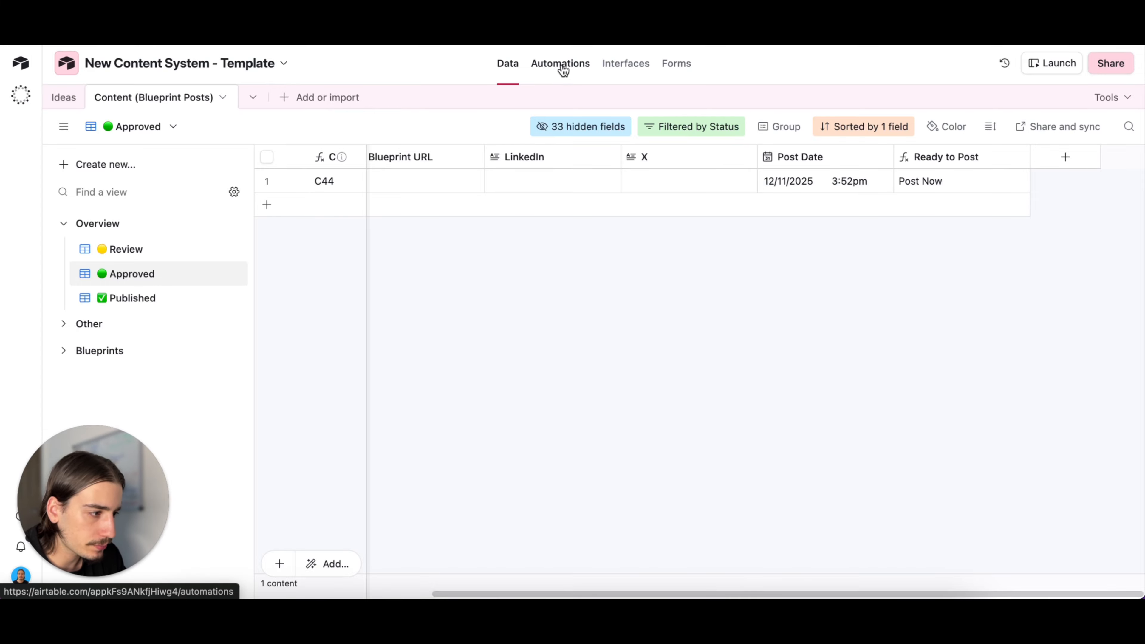
pyautogui.hscroll(-5, 674, 255)
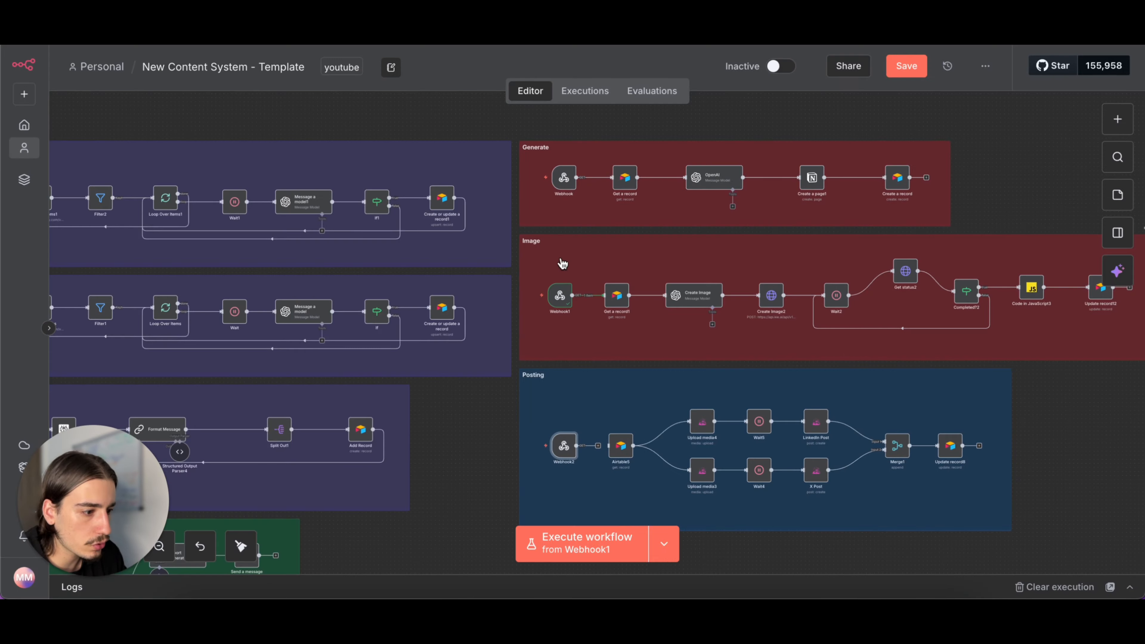
pyautogui.scroll(-2, 658, 343)
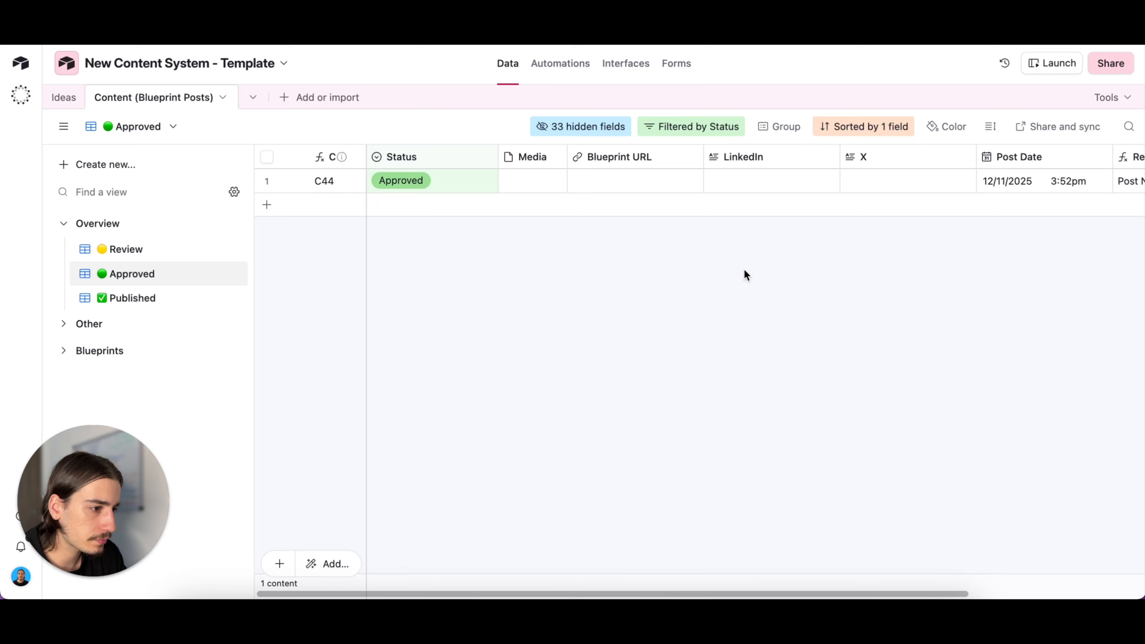
# - Test the Publish Content (Action) automation's trigger with record C44 and review its matching conditions
pyautogui.click(567, 64)
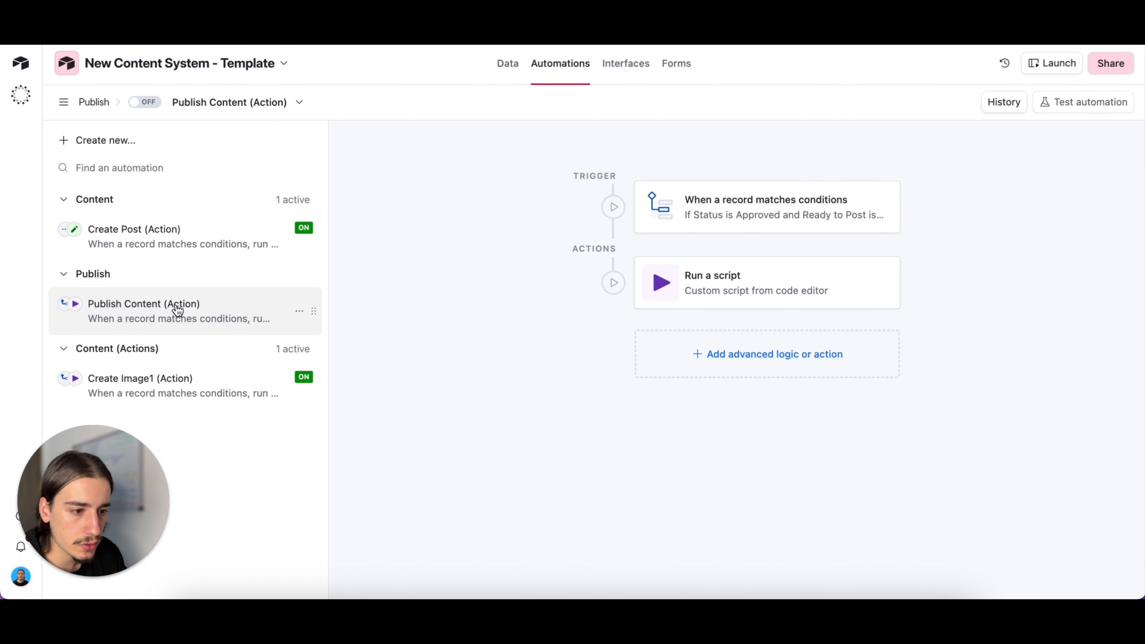
pyautogui.doubleClick(706, 216)
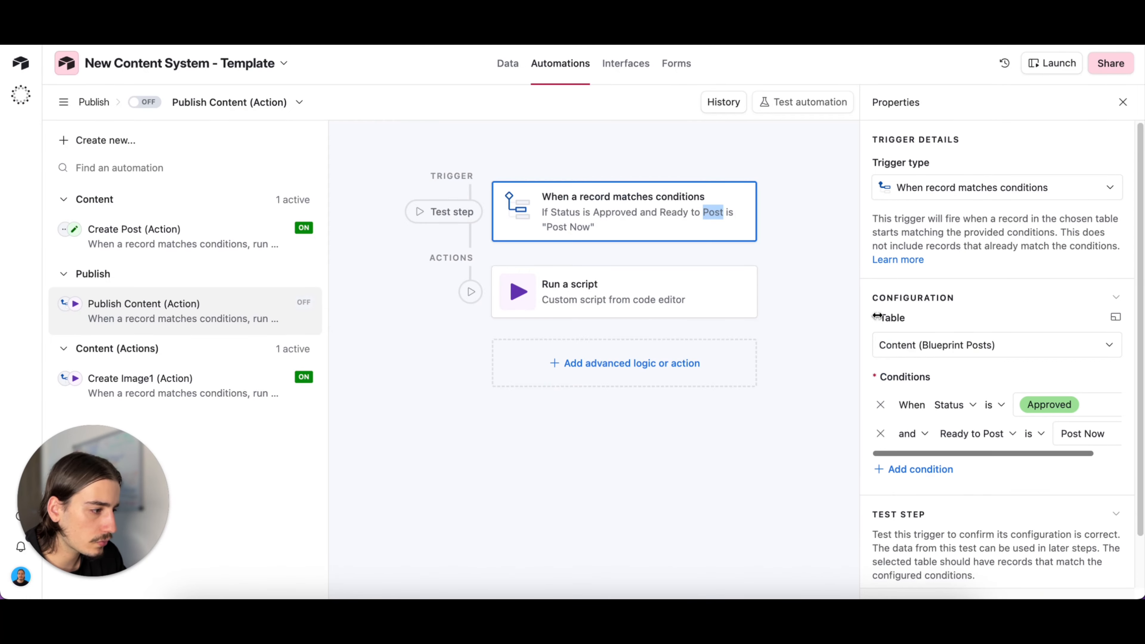
pyautogui.scroll(-2, 943, 363)
pyautogui.click(1085, 550)
pyautogui.click(607, 225)
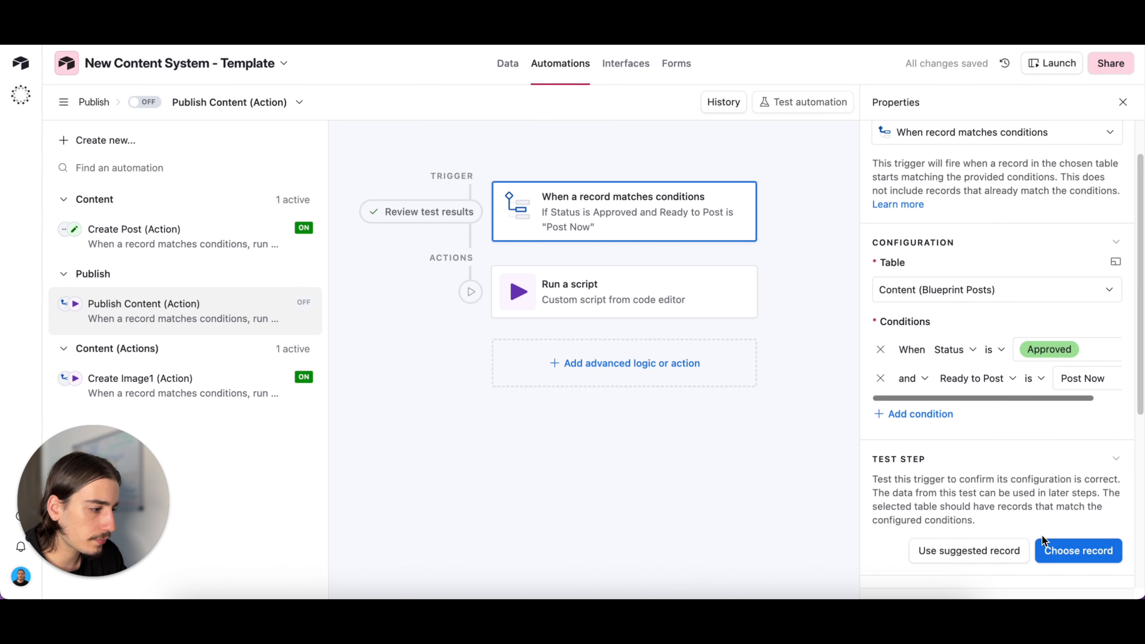
pyautogui.click(1082, 551)
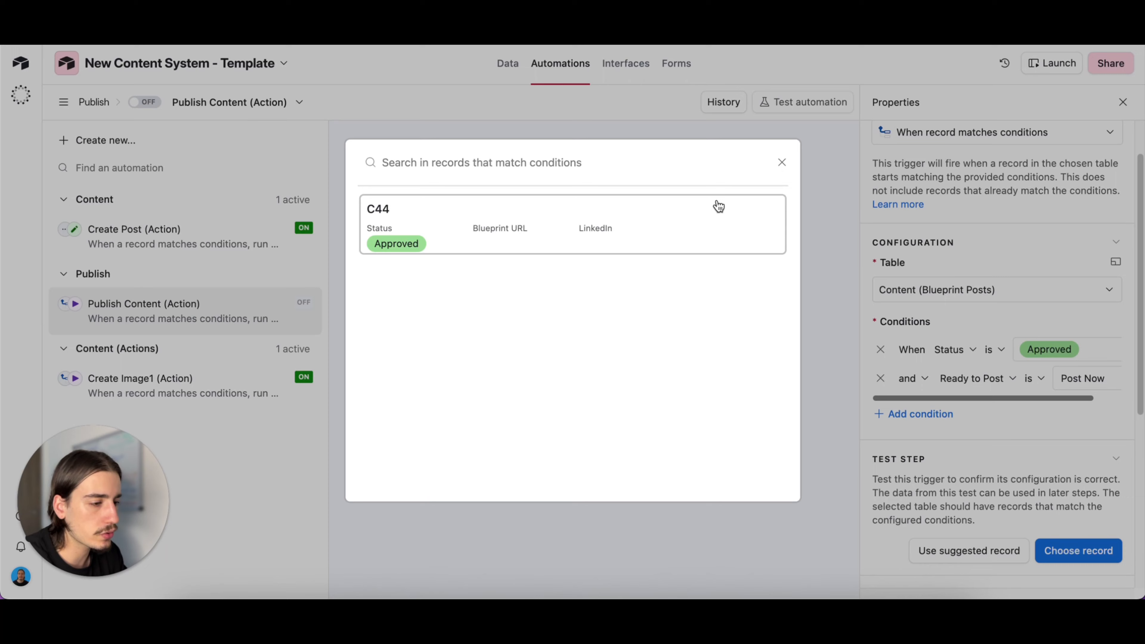
pyautogui.click(783, 162)
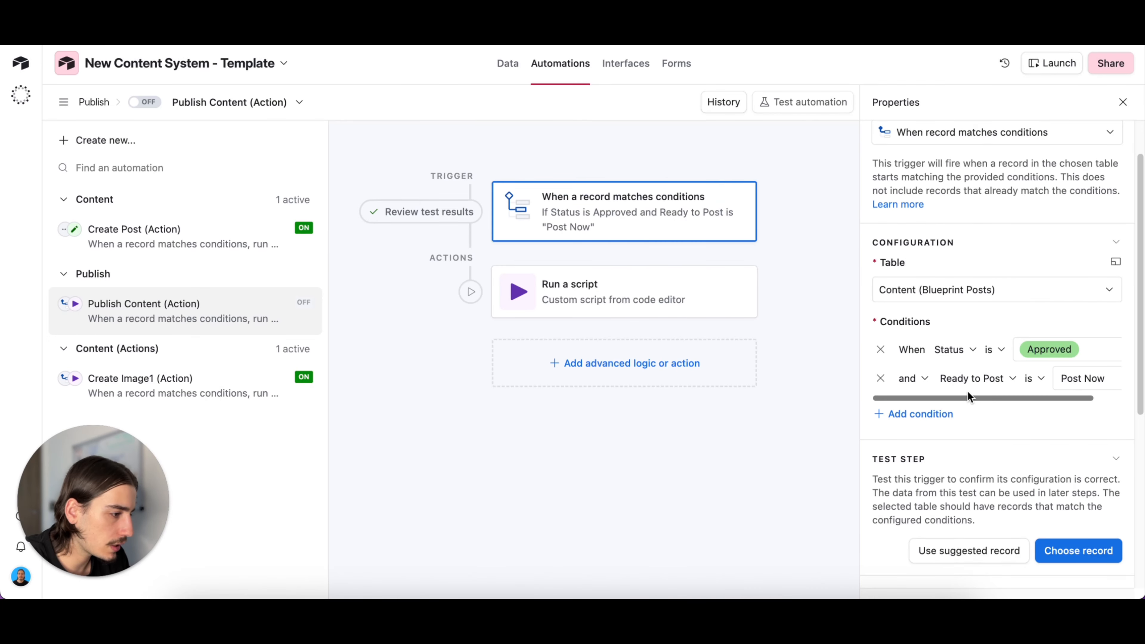
pyautogui.hscroll(2, 1042, 374)
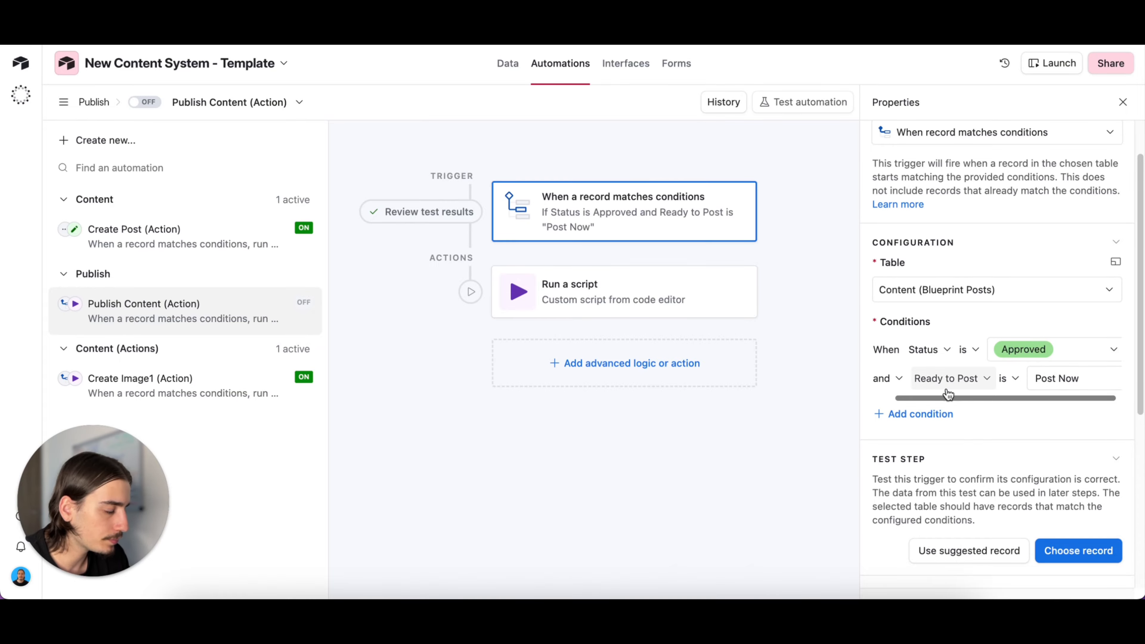
# - Paste the copied Webhook2 test URL as the webhookUrl of the Publish Content (Action) script
pyautogui.click(680, 296)
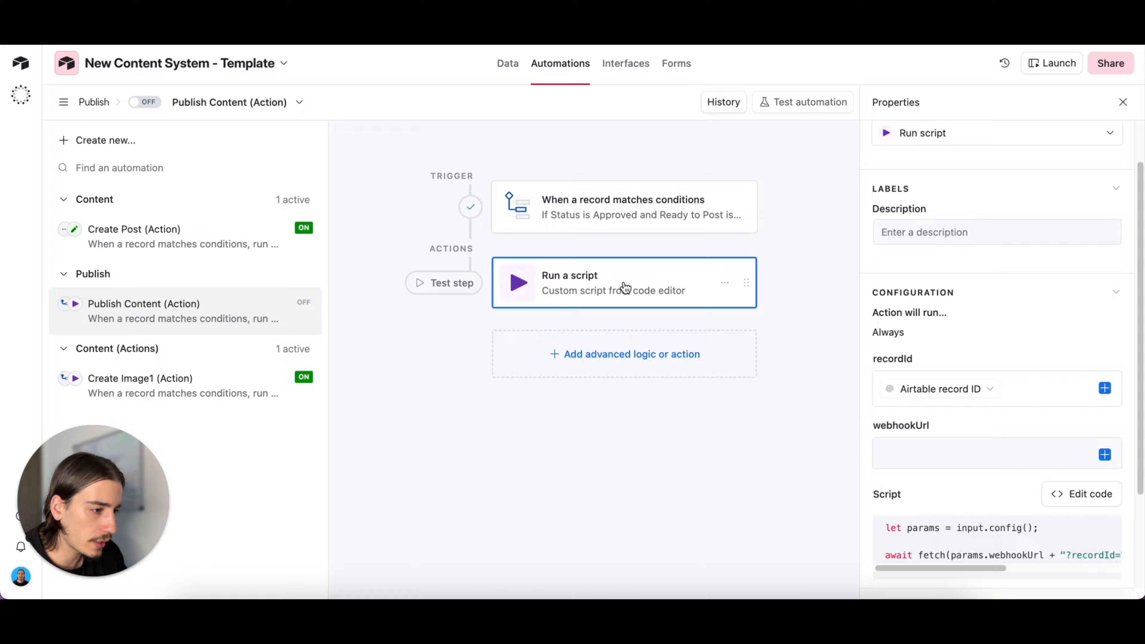
pyautogui.click(886, 450)
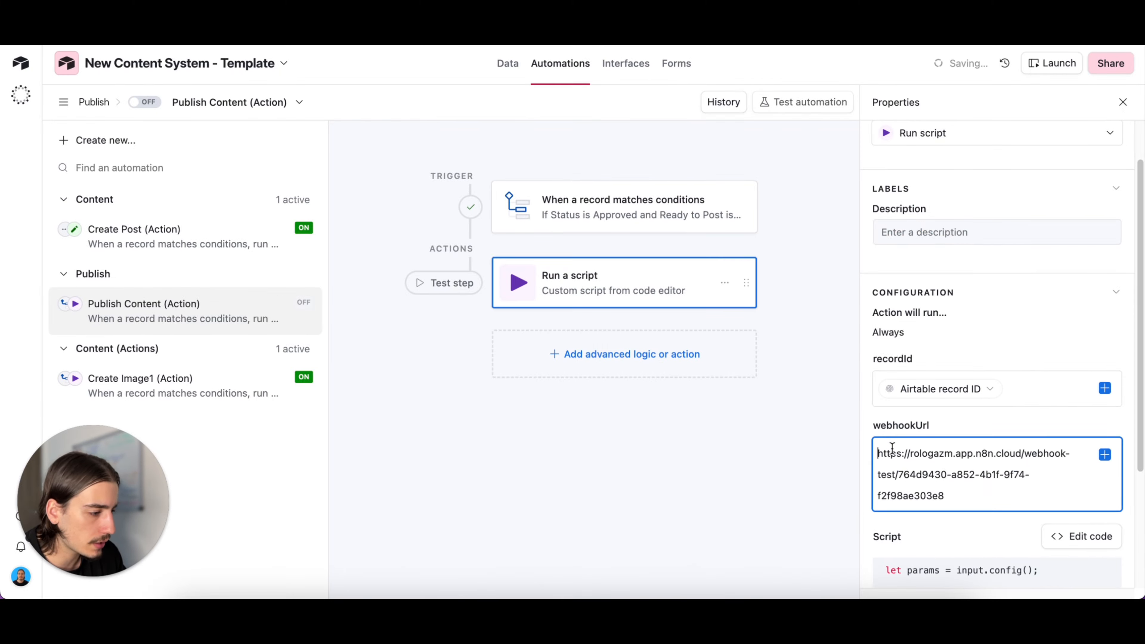
pyautogui.click(799, 369)
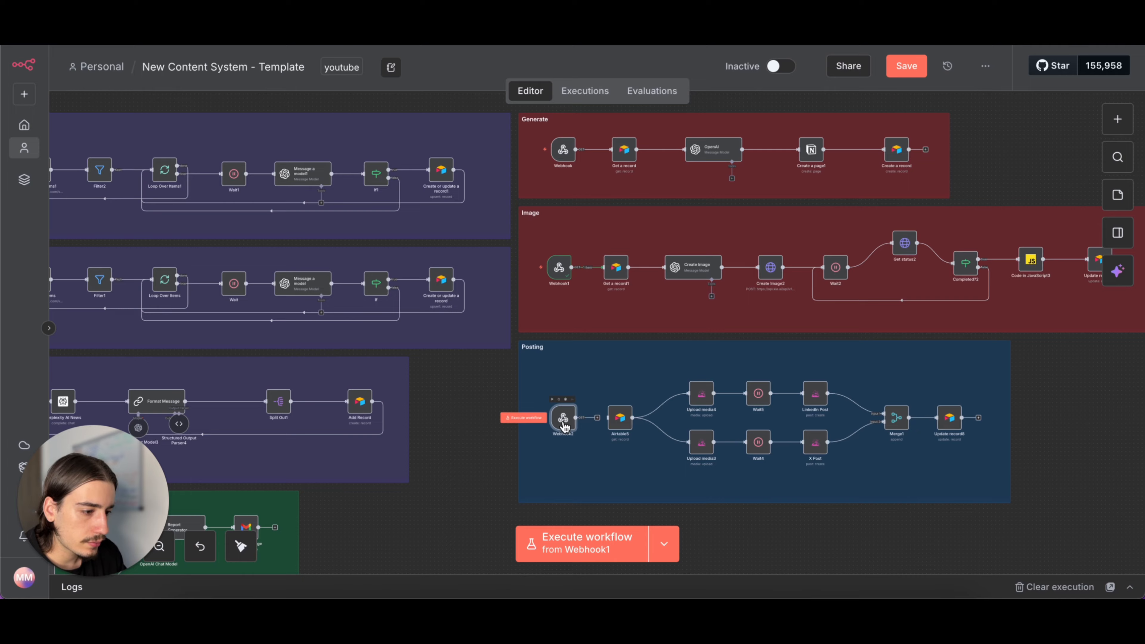
# - Make Webhook2 listen for a test event in n8n and test the Publish Content (Action) script action from Airtable
pyautogui.doubleClick(563, 418)
pyautogui.click(557, 90)
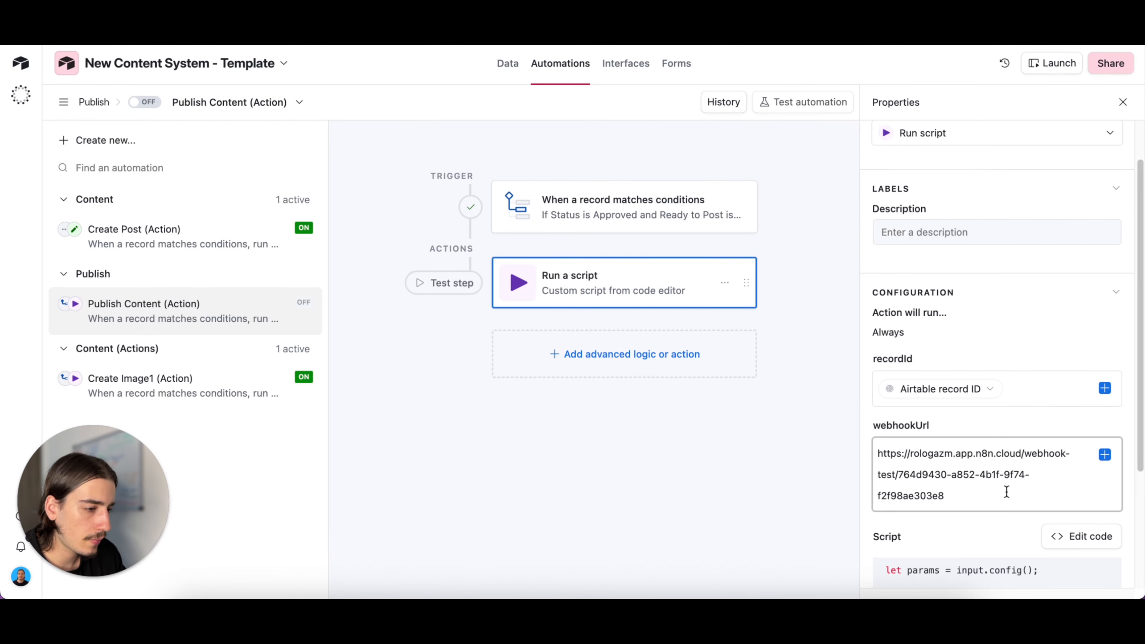
pyautogui.scroll(-4, 991, 490)
pyautogui.click(1068, 543)
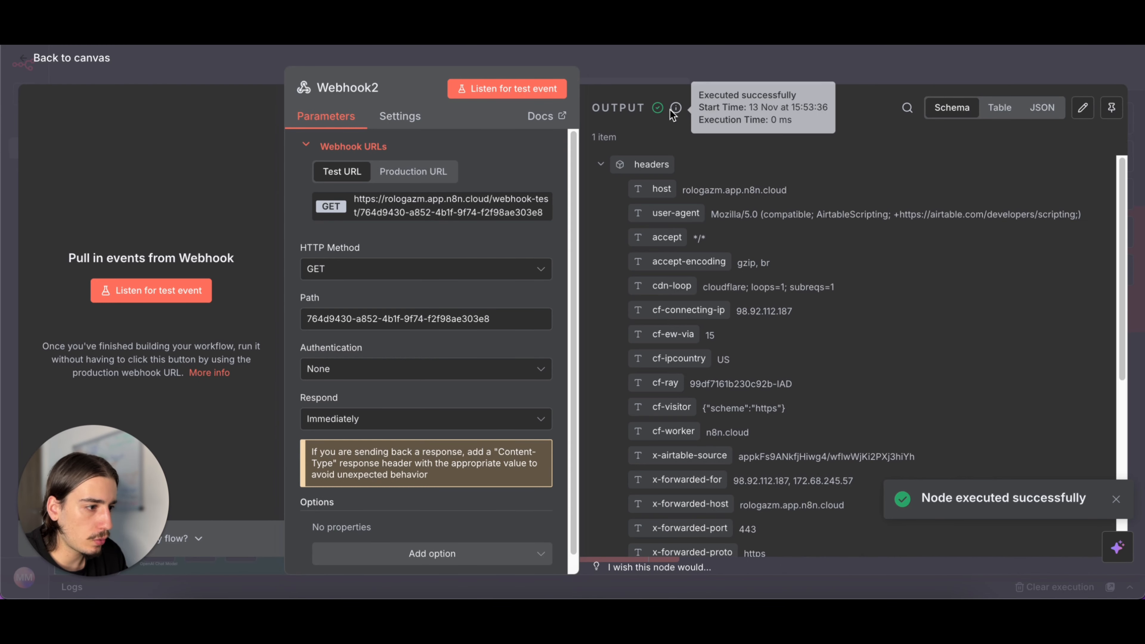
pyautogui.click(696, 81)
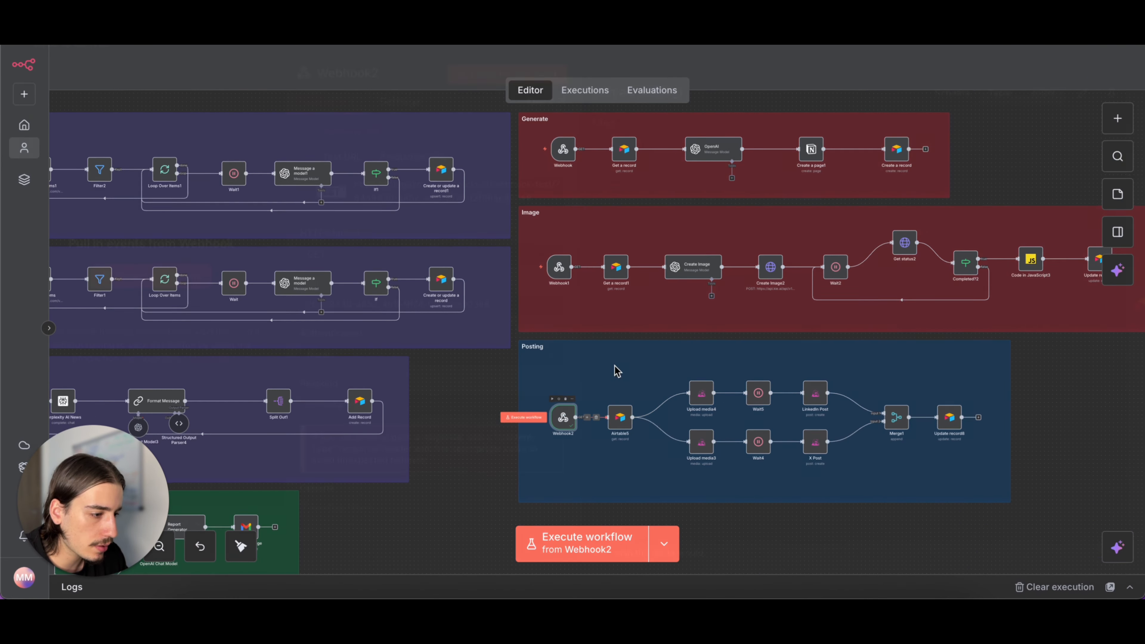
# - Copy the production URL of the Posting section's Webhook2 node
pyautogui.doubleClick(570, 406)
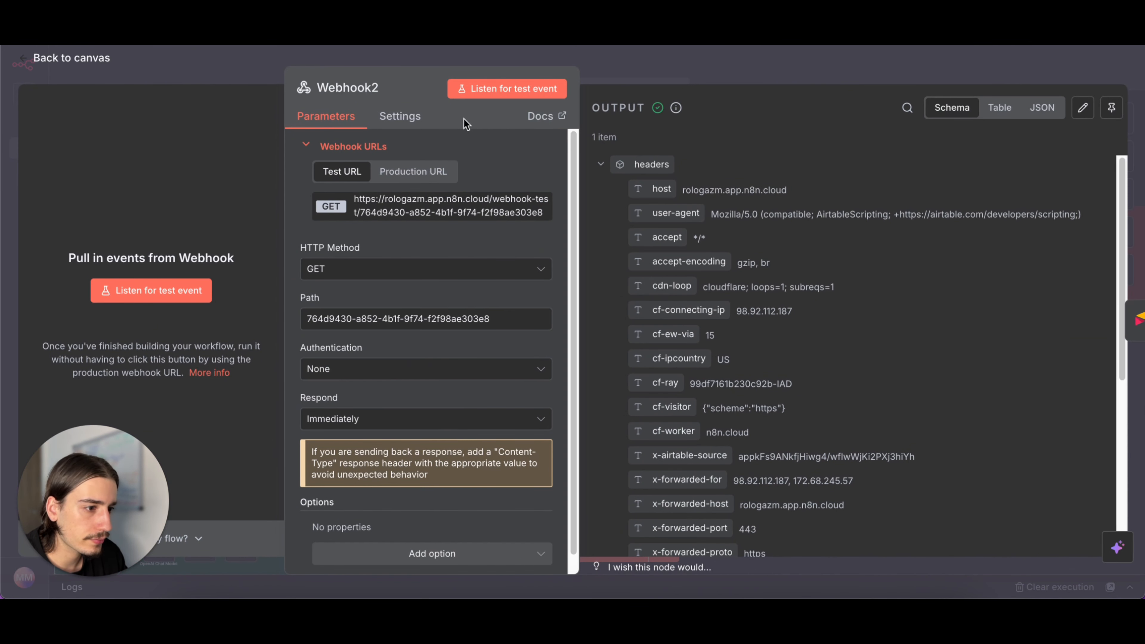
pyautogui.click(422, 179)
pyautogui.click(420, 211)
# - Switch to Airtable, replace the Publish Content (Action) script's webhookUrl with the copied production URL, and turn the automation on
pyautogui.hotkey('ctrl', 'Tab')
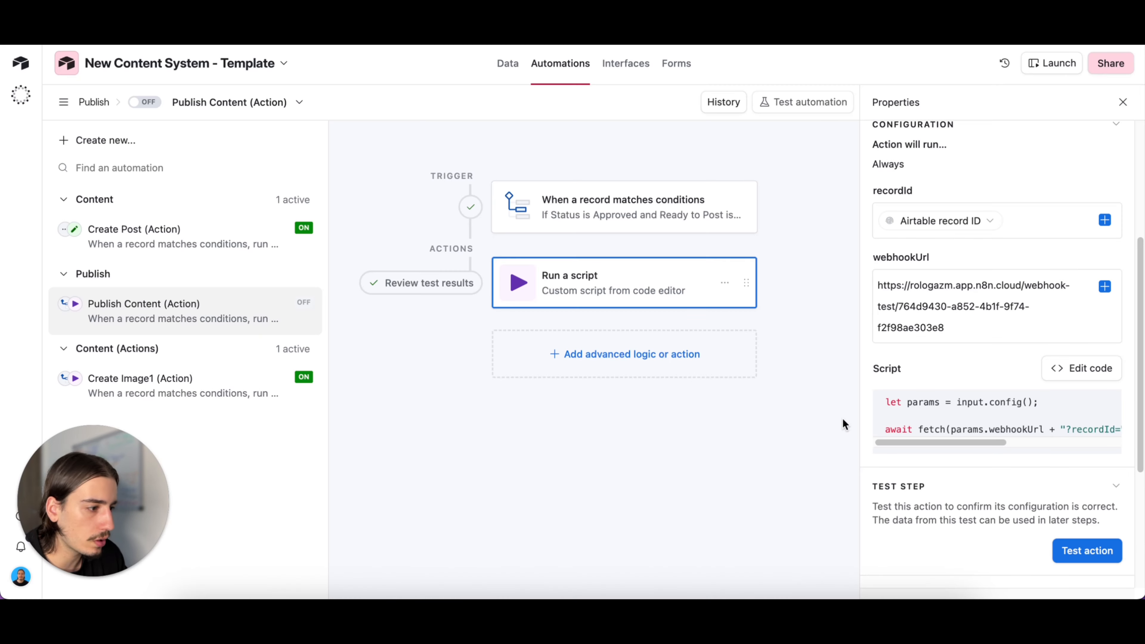
pyautogui.moveTo(944, 328); pyautogui.dragTo(755, 197)
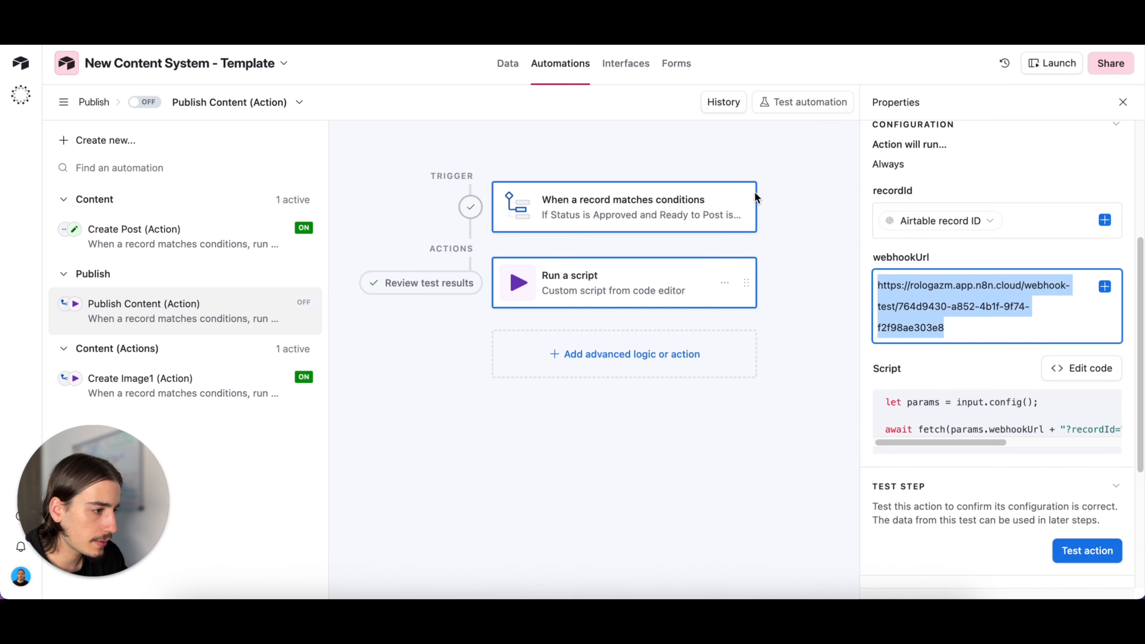
pyautogui.hotkey('ctrl', 'v')
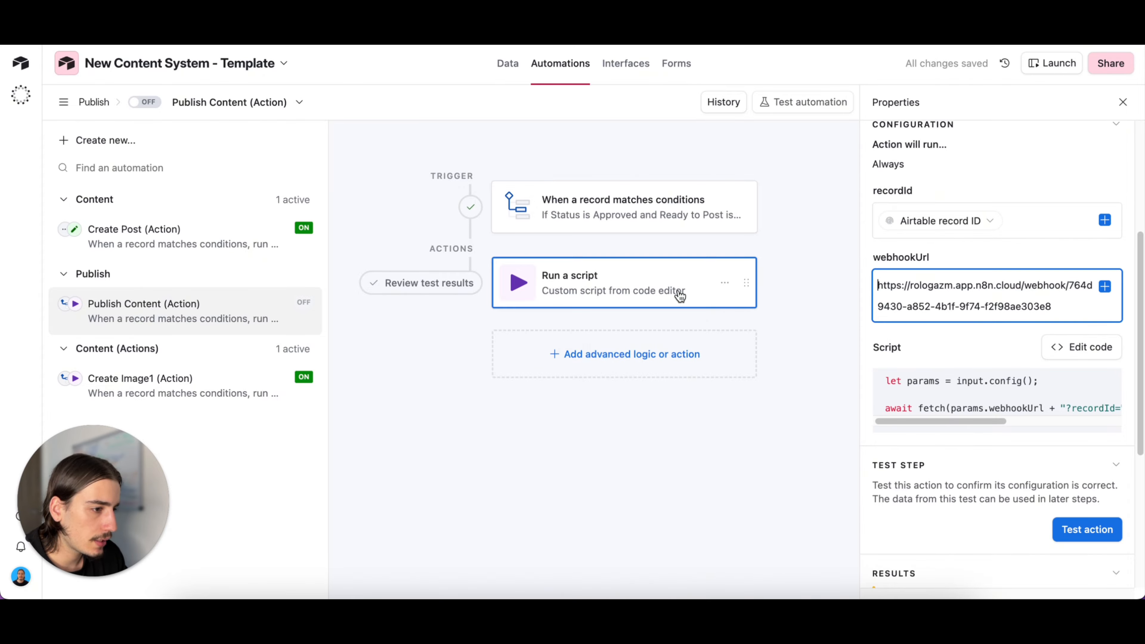
pyautogui.click(149, 103)
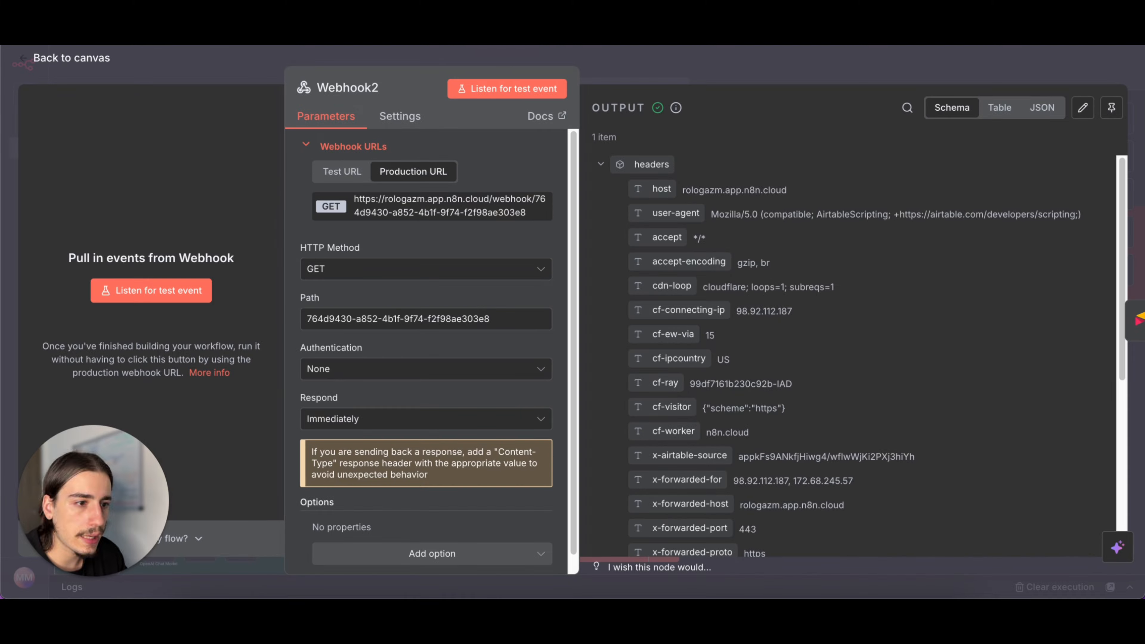
# - Switch to n8n, activate the New Content System - Template workflow, and dismiss the Track time saved item of the production checklist
pyautogui.click(763, 81)
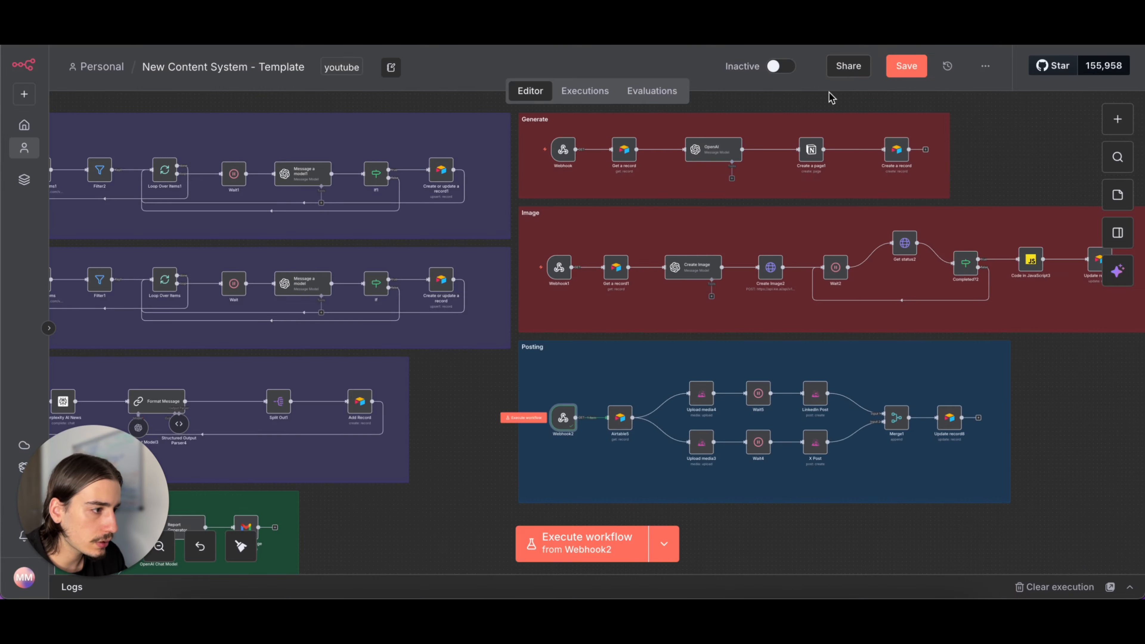
pyautogui.scroll(-5, 680, 294)
pyautogui.scroll(-1, 681, 294)
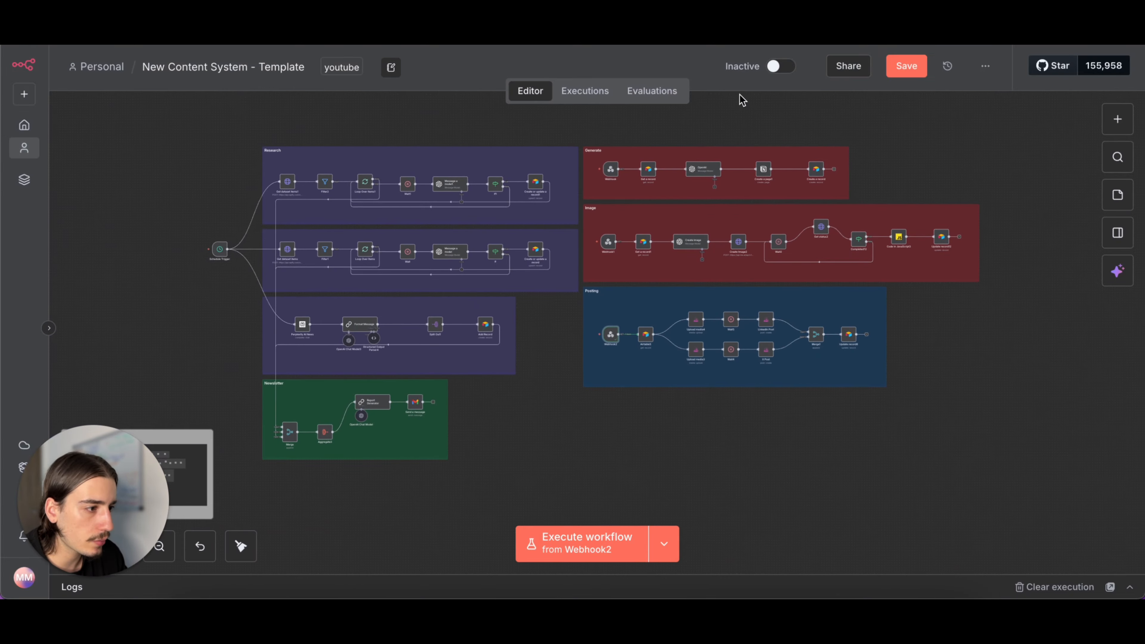
pyautogui.click(784, 73)
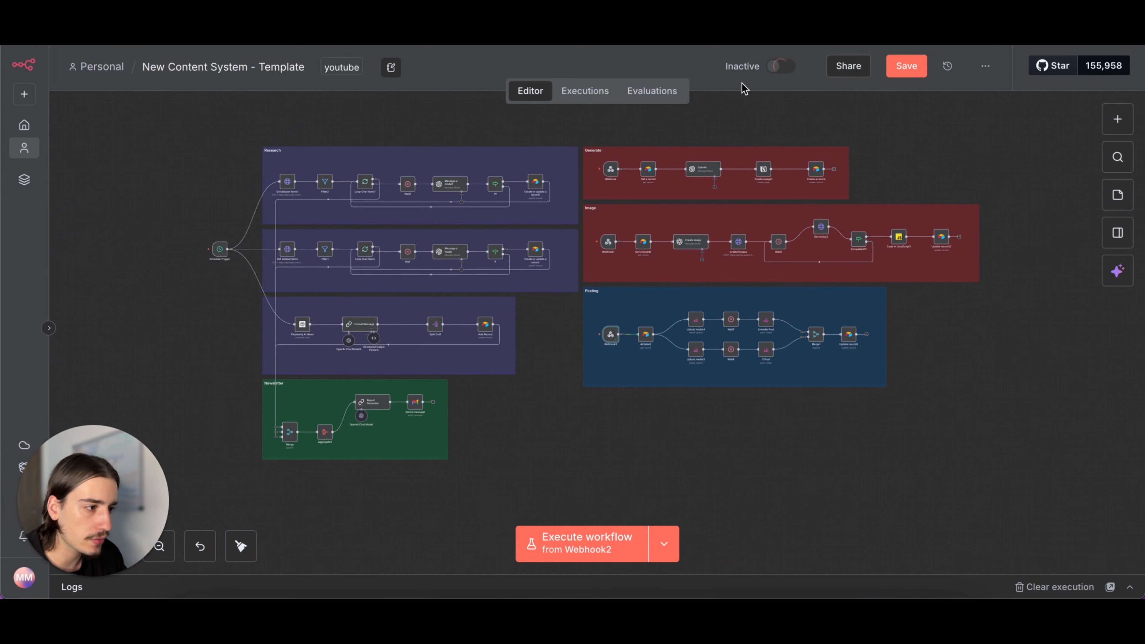
pyautogui.click(699, 168)
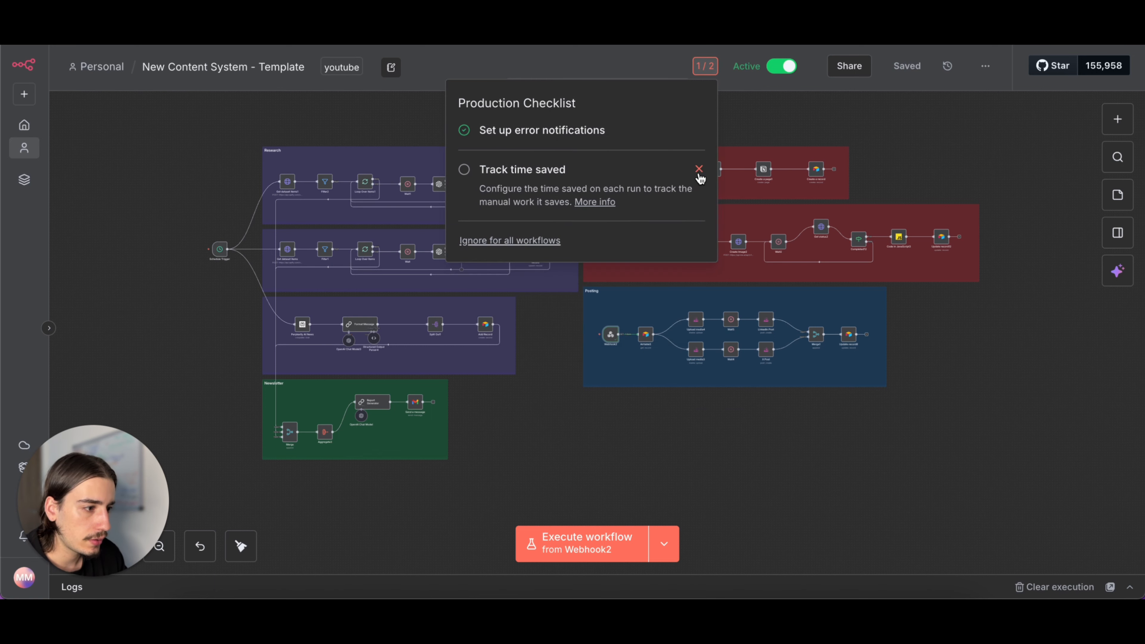
pyautogui.click(698, 170)
# - Examine the parameters of the LinkedIn Post node in the Posting section and return to the canvas
pyautogui.hscroll(-2, 929, 170)
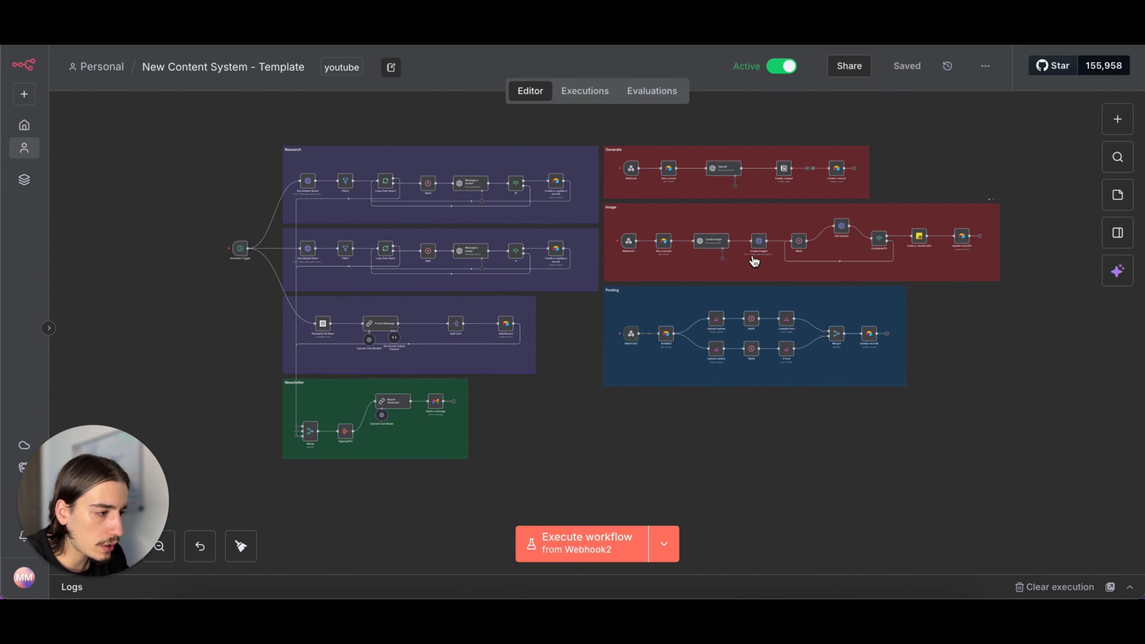
pyautogui.scroll(-1, 746, 253)
pyautogui.scroll(3, 759, 260)
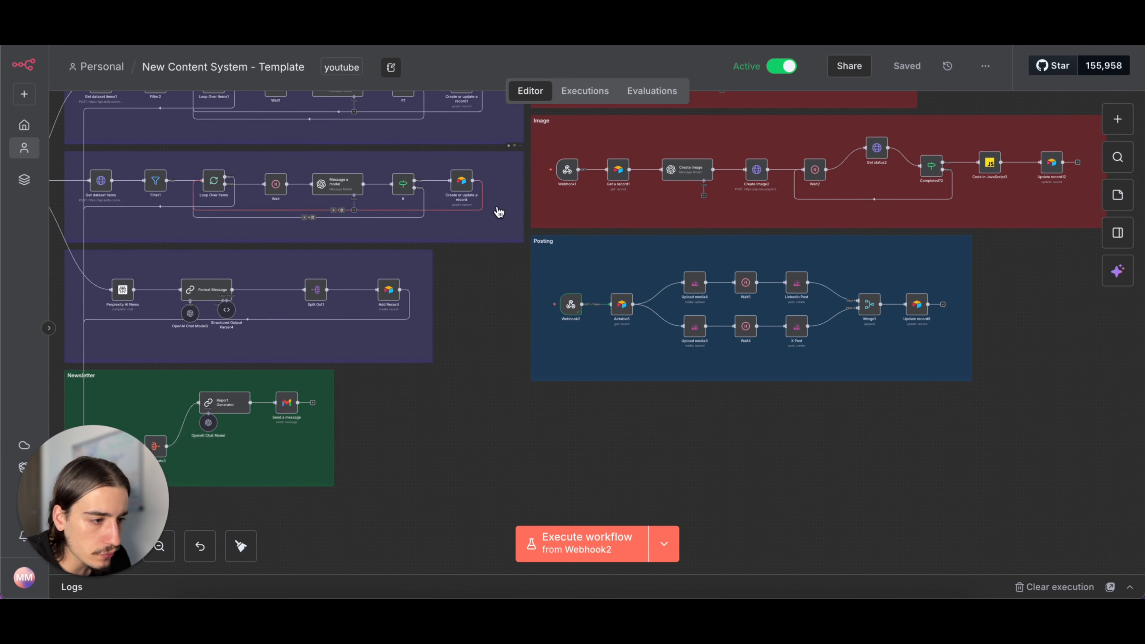
pyautogui.scroll(1, 451, 169)
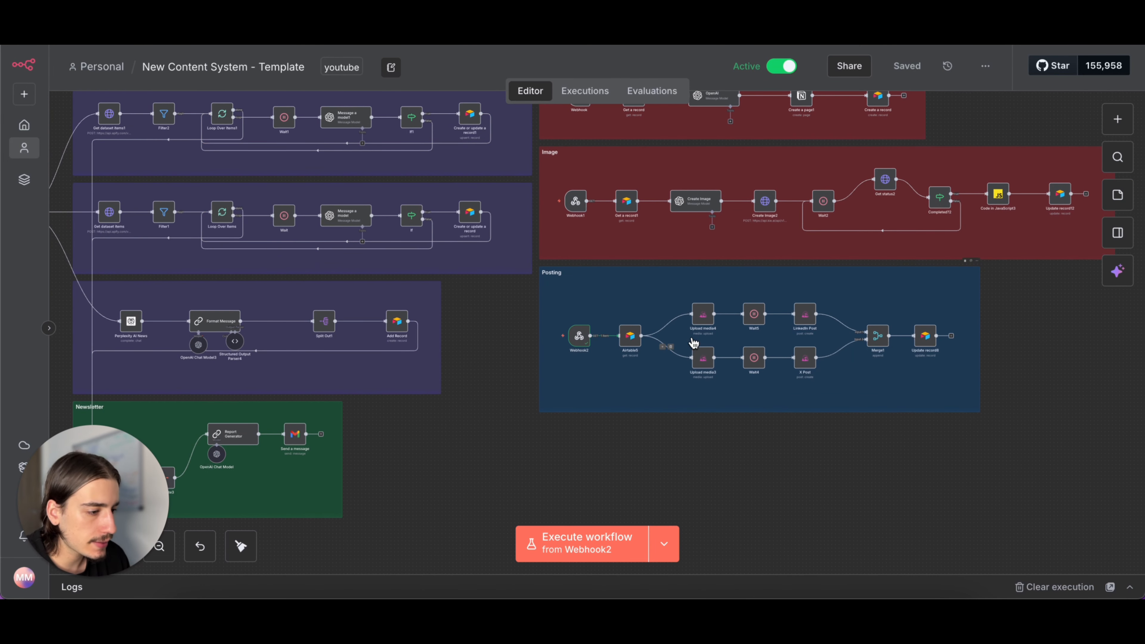
pyautogui.doubleClick(801, 320)
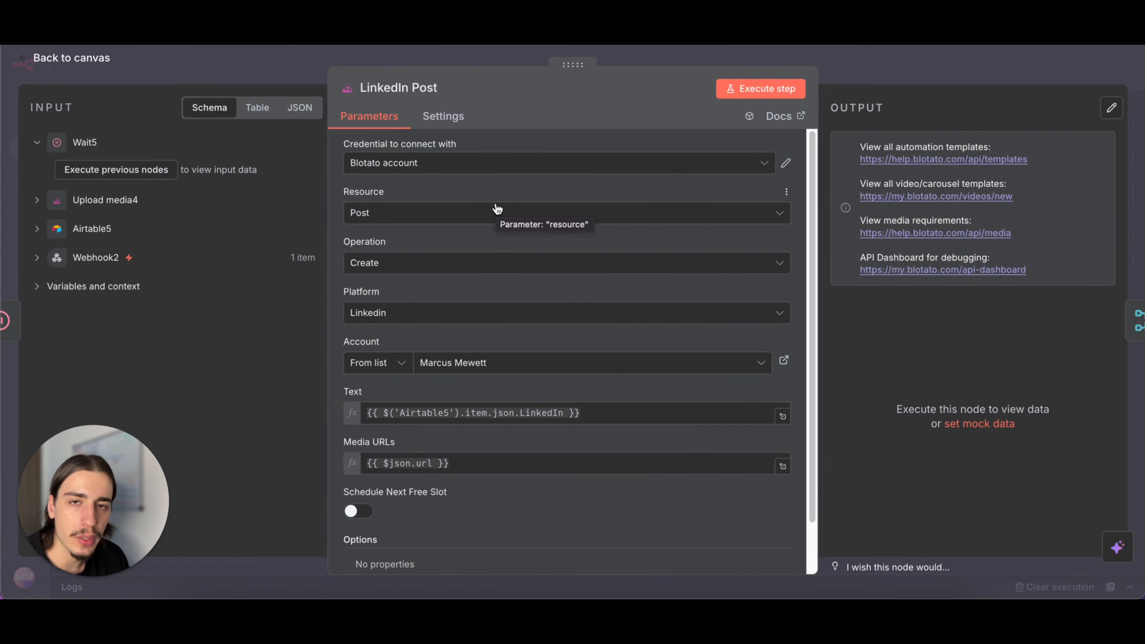
pyautogui.click(890, 76)
pyautogui.scroll(-1, 910, 512)
pyautogui.scroll(-4, 910, 512)
pyautogui.hscroll(3, 909, 512)
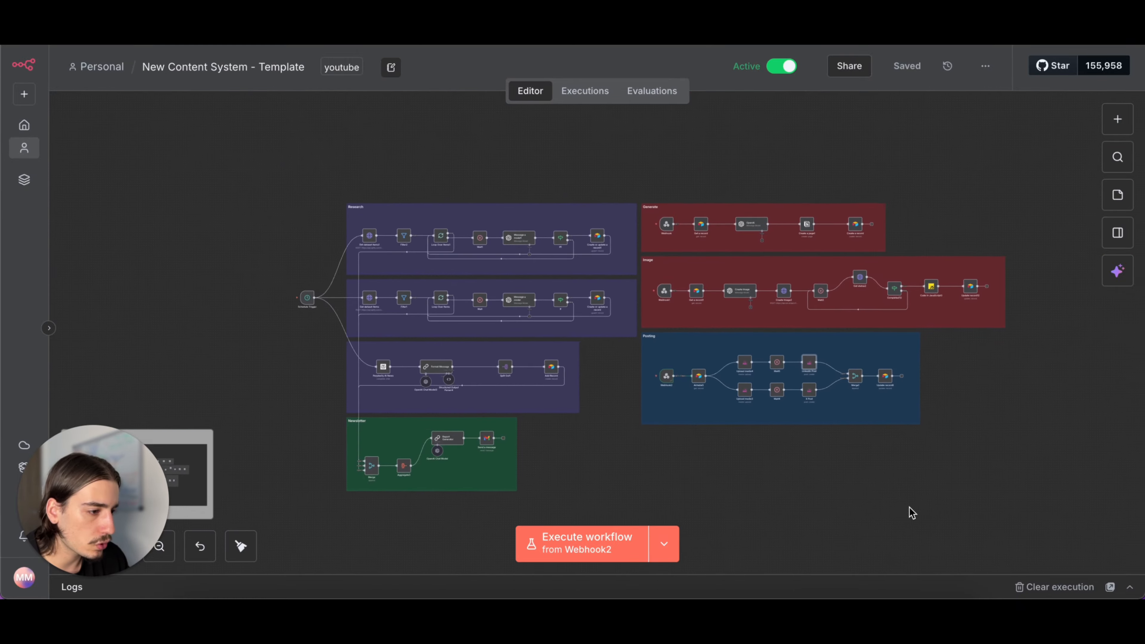
pyautogui.scroll(3, 910, 514)
pyautogui.hscroll(-3, 909, 525)
pyautogui.scroll(-3, 909, 525)
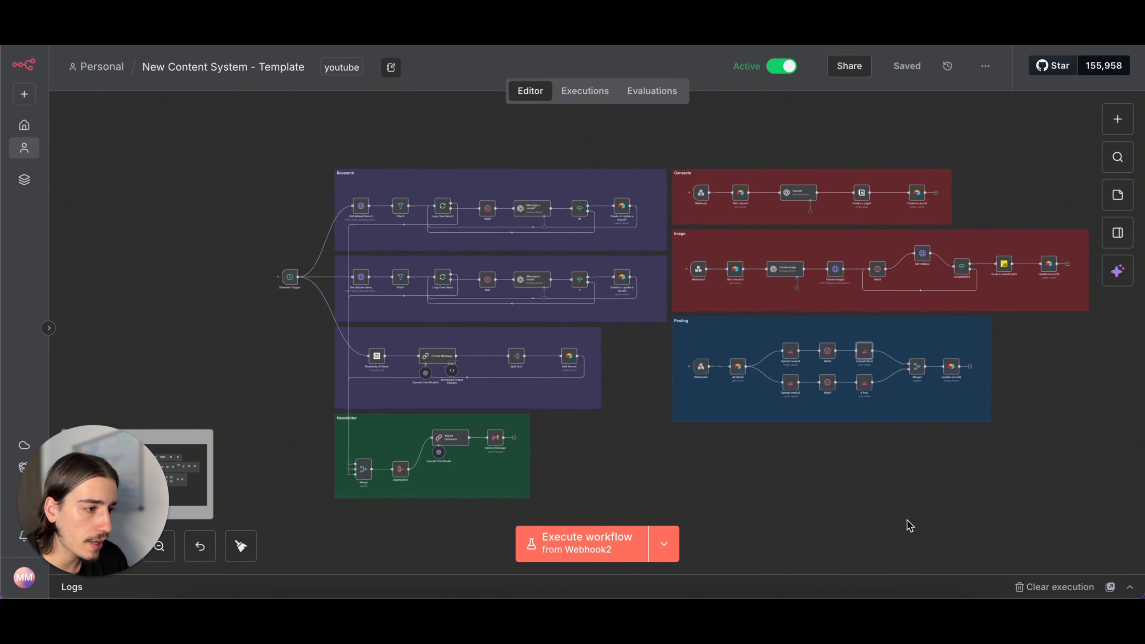
pyautogui.hscroll(2, 909, 525)
pyautogui.scroll(-1, 909, 525)
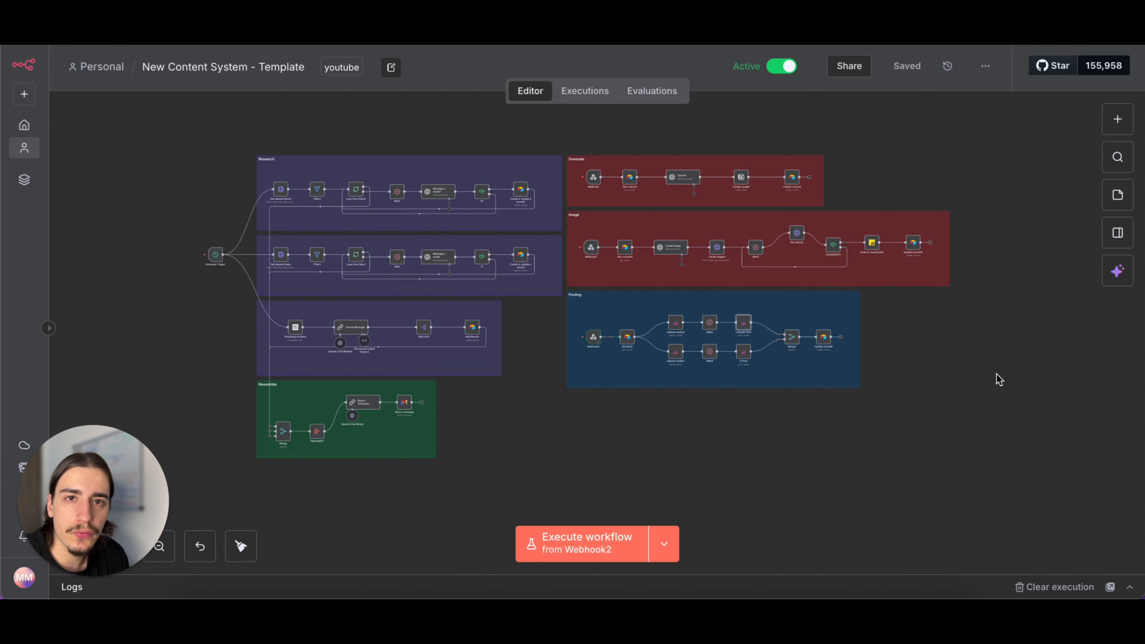
pyautogui.scroll(1, 959, 348)
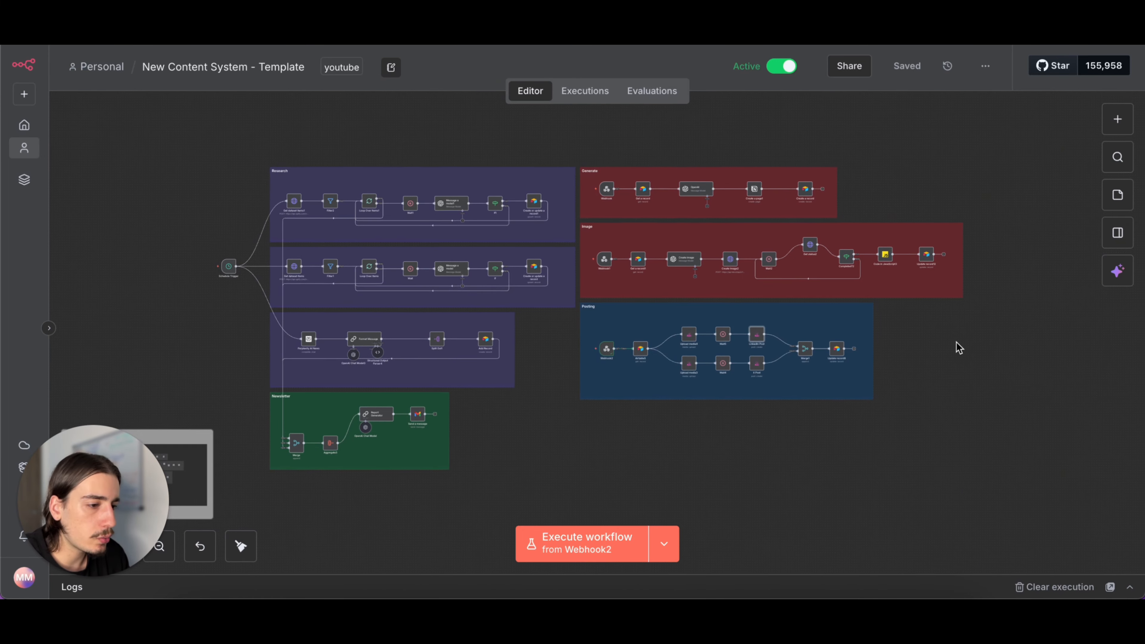